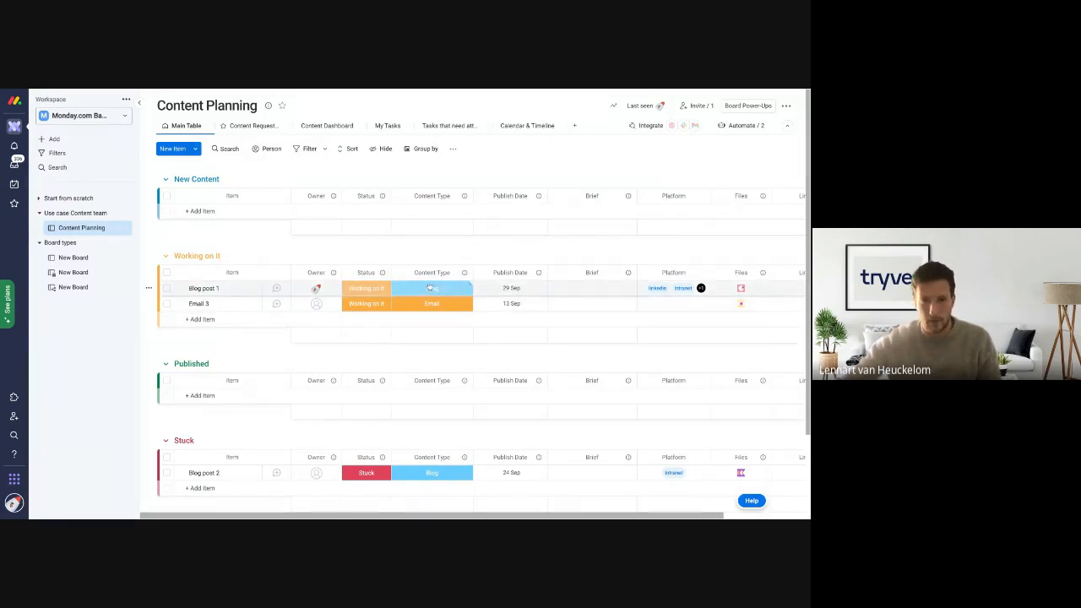
- Review the Content Planning board's Content Request form and Content Dashboard, and return to its main table
scroll(201, 179, "down", 1)
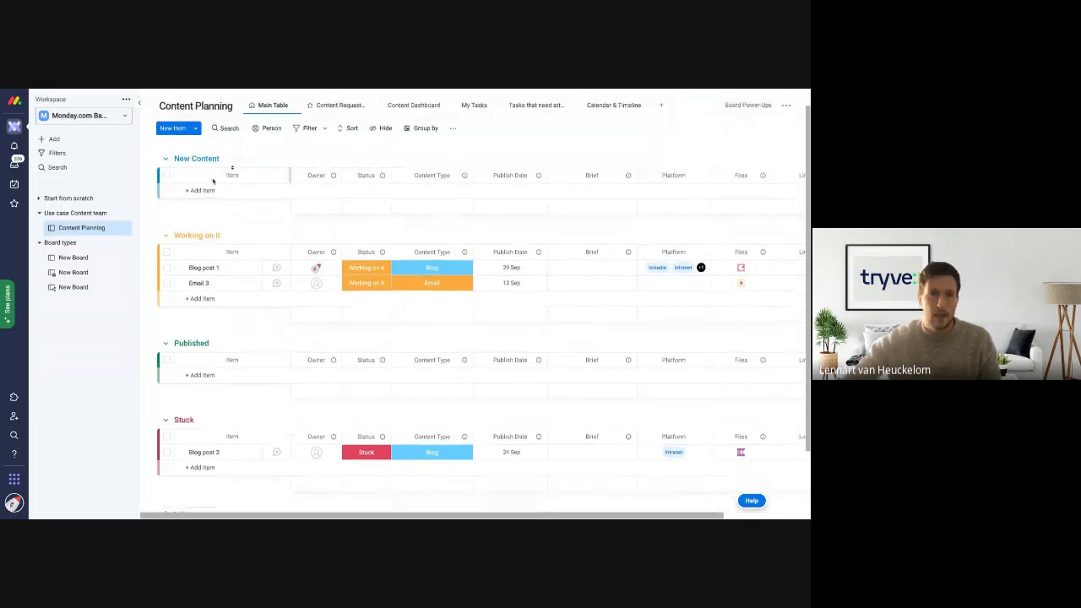
scroll(321, 110, "up", 1)
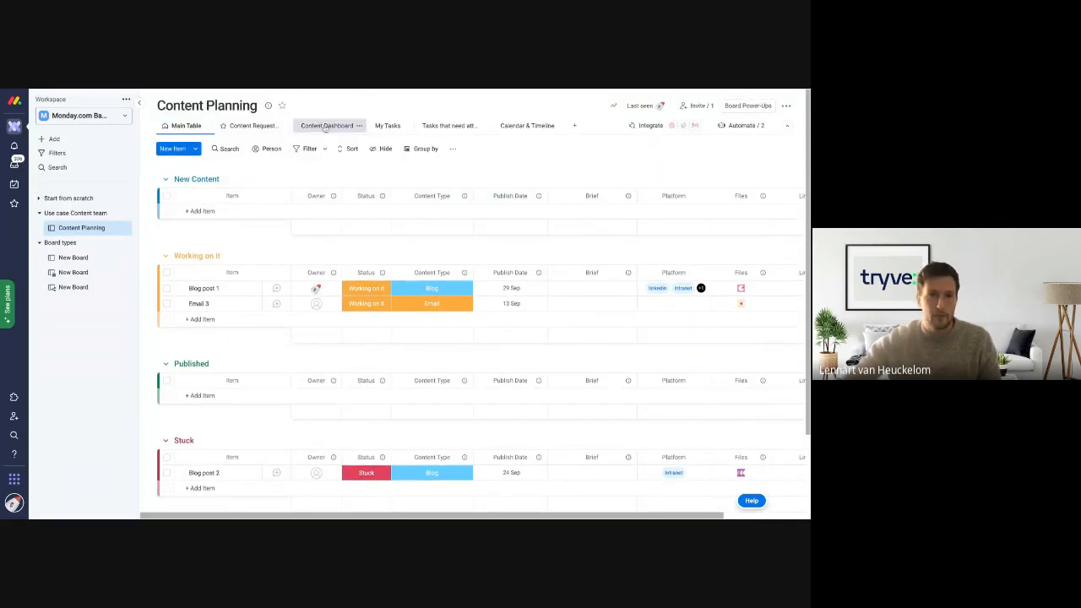
left_click(264, 126)
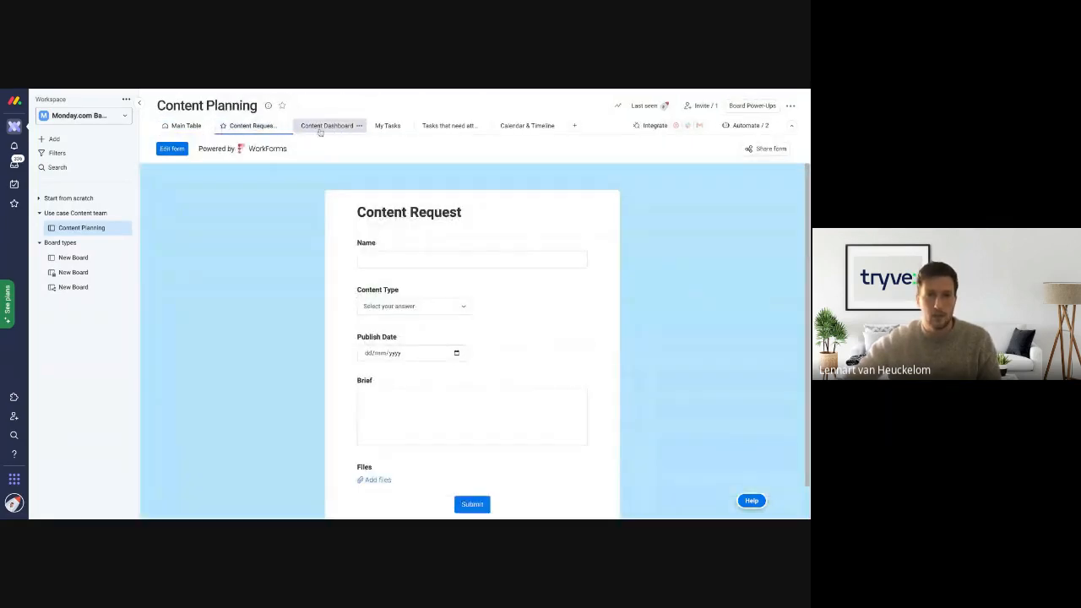
left_click(321, 127)
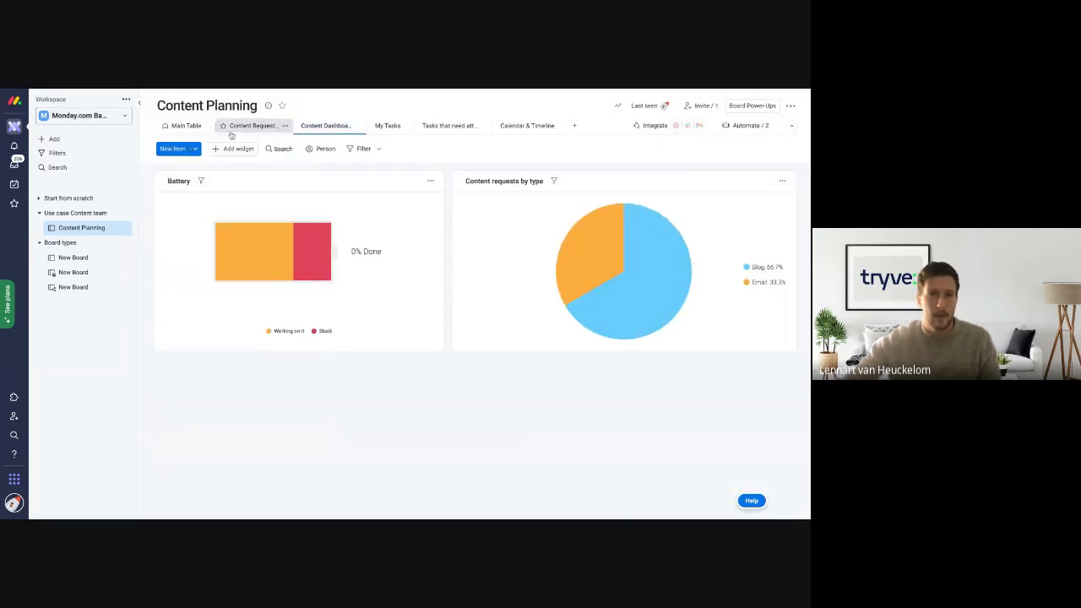
left_click(186, 126)
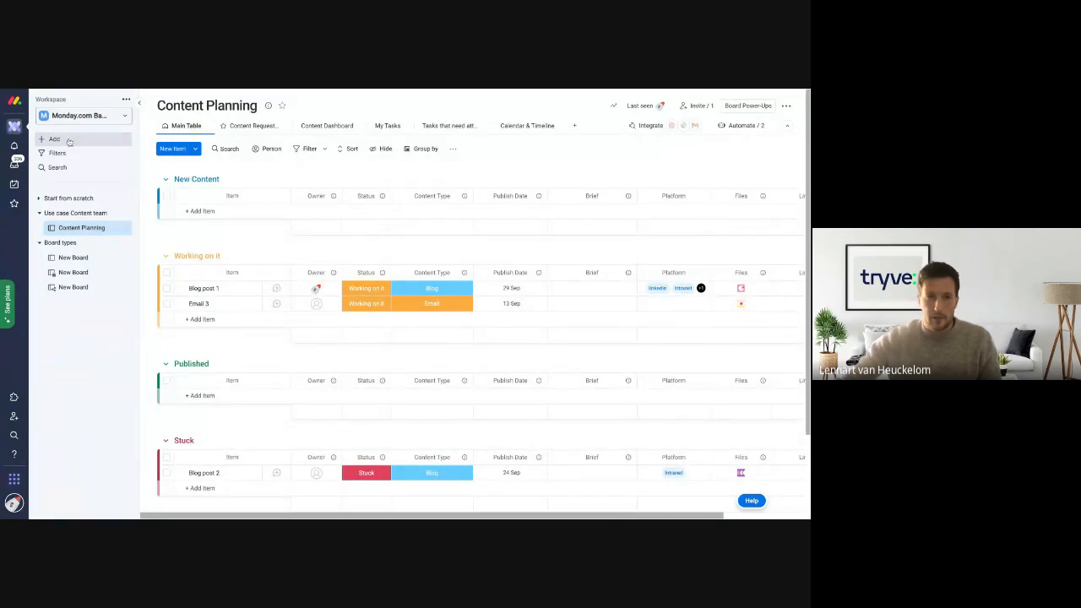
left_click(70, 140)
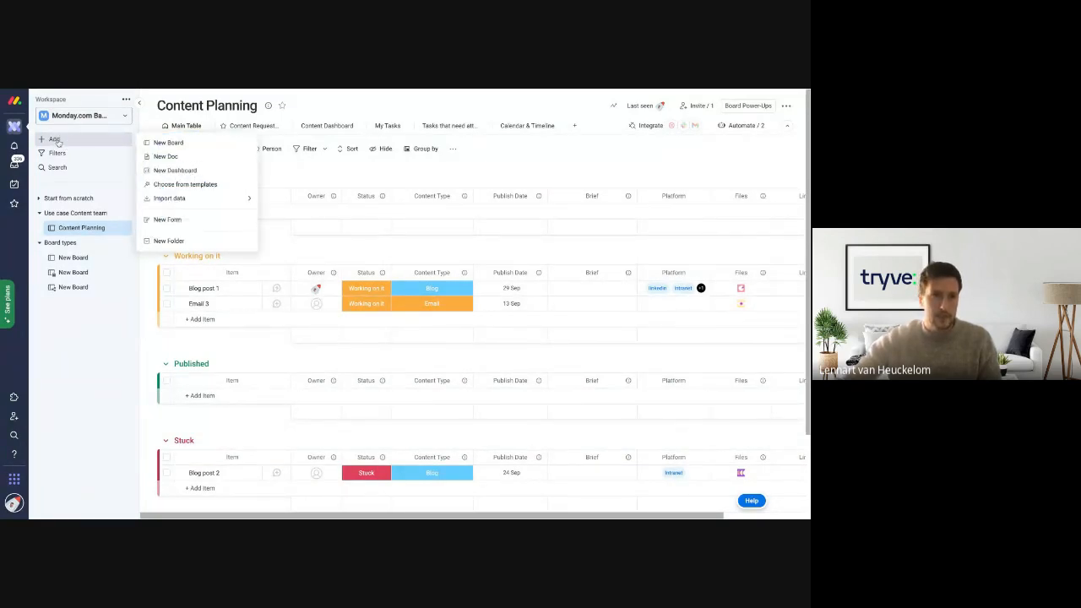
left_click(189, 146)
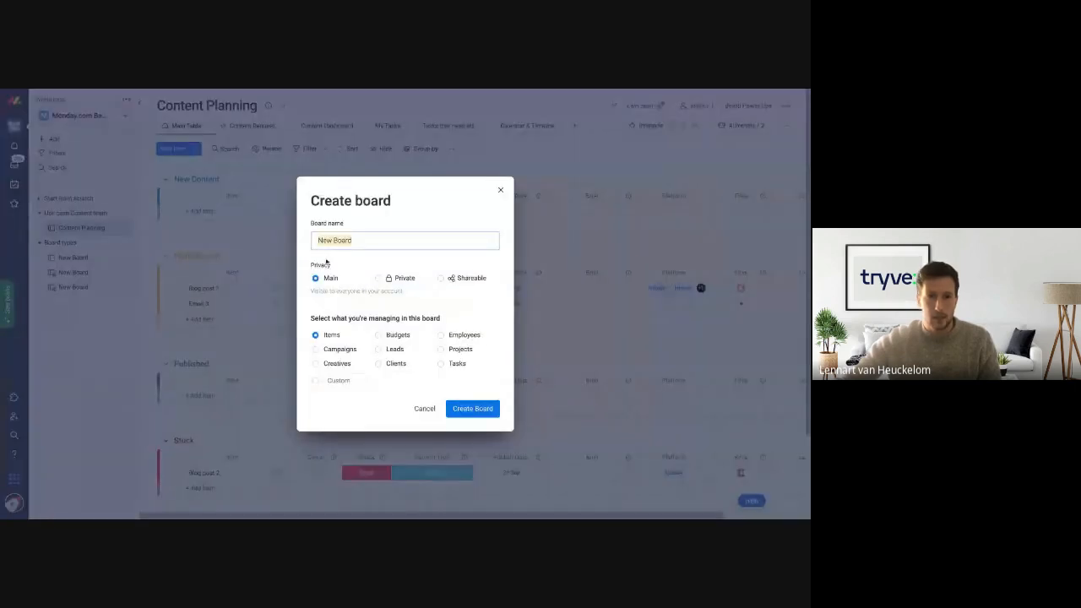
type("COnten")
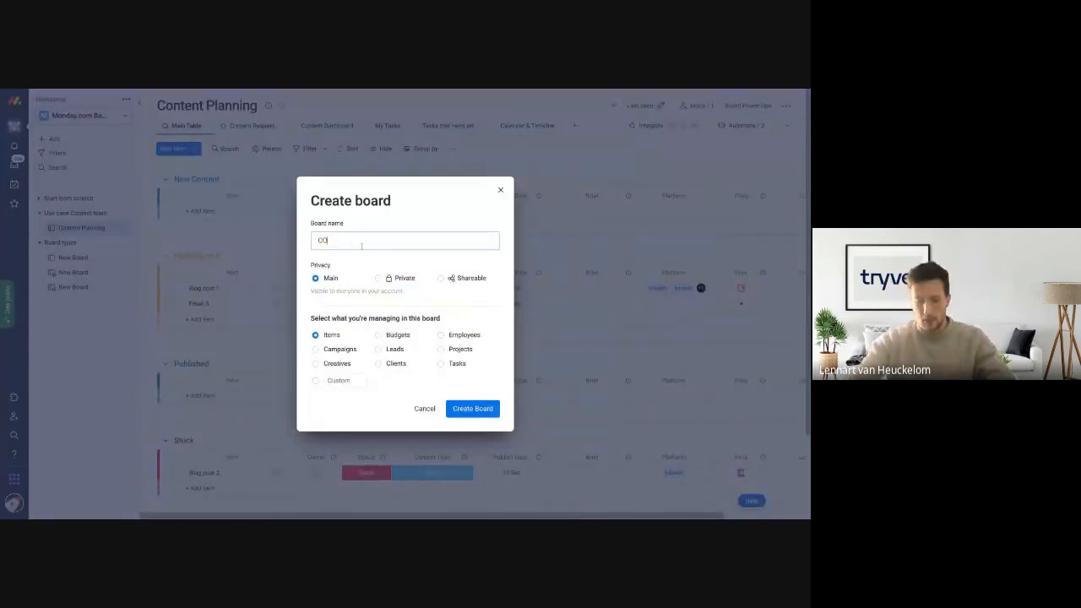
key("BackSpace")
key("BackSpace")
key("BackSpace")
key("BackSpace")
key("BackSpace")
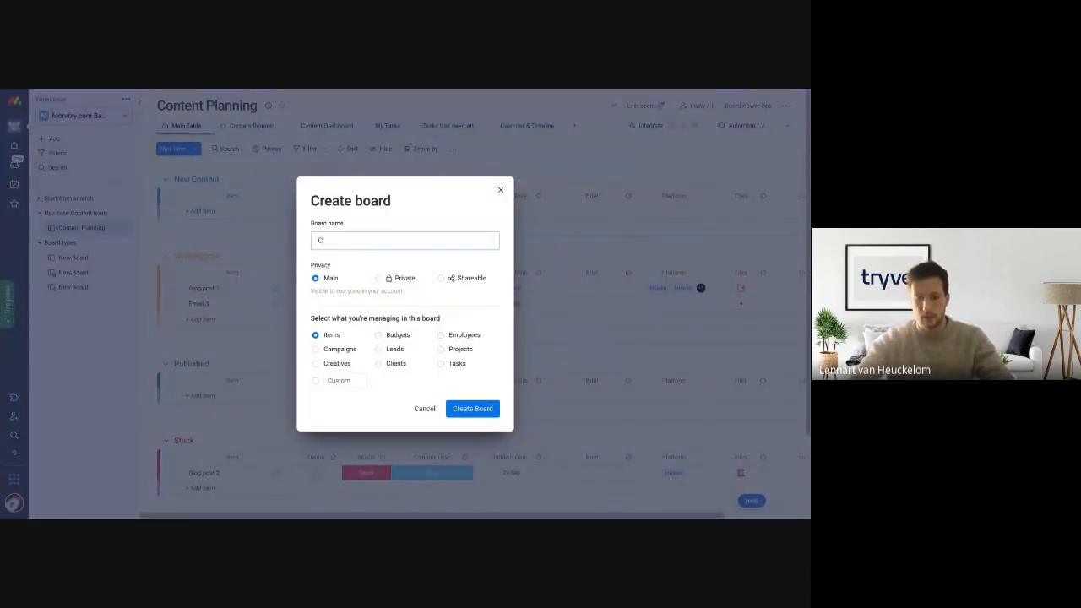
type("ontent Planning")
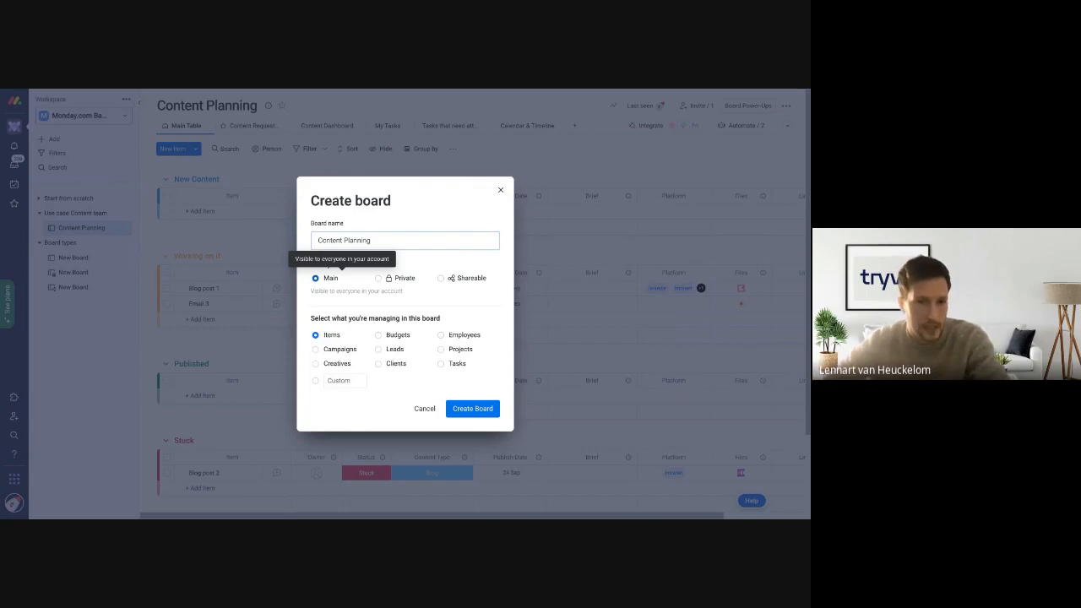
left_click(378, 278)
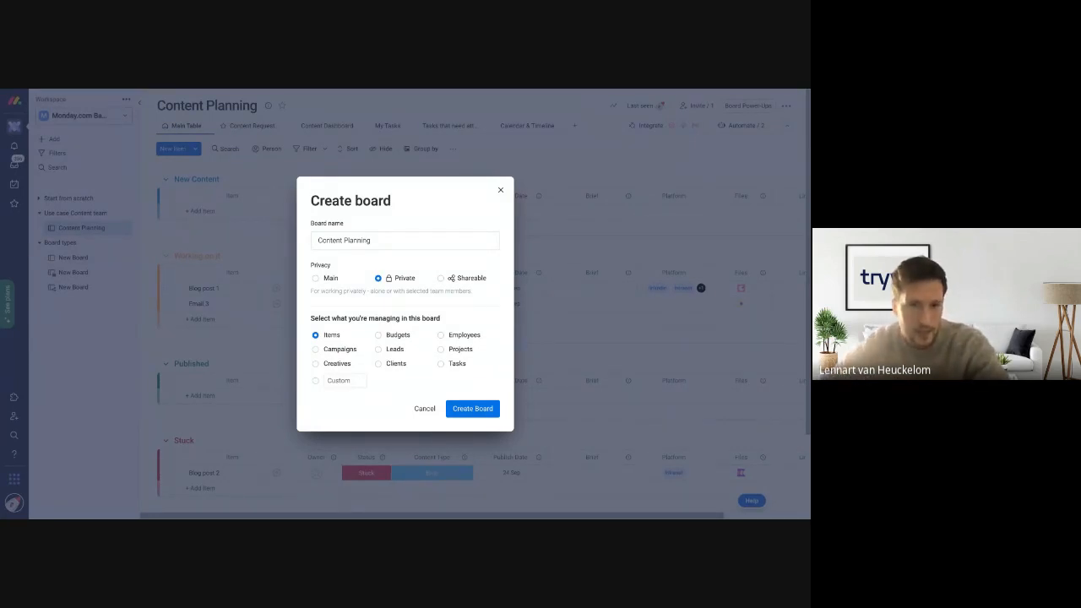
left_click(460, 278)
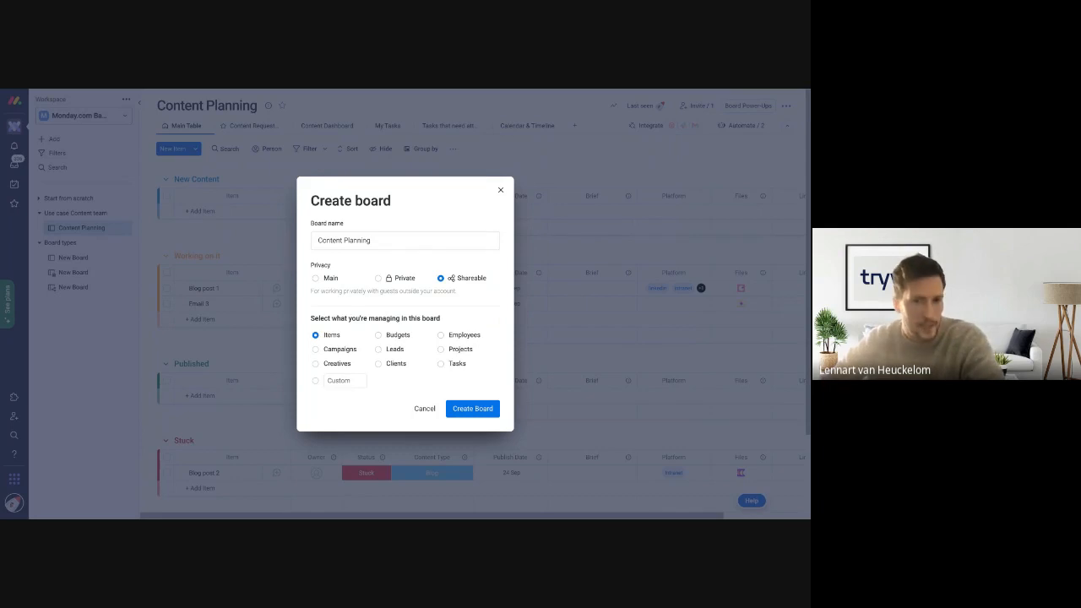
left_click(501, 191)
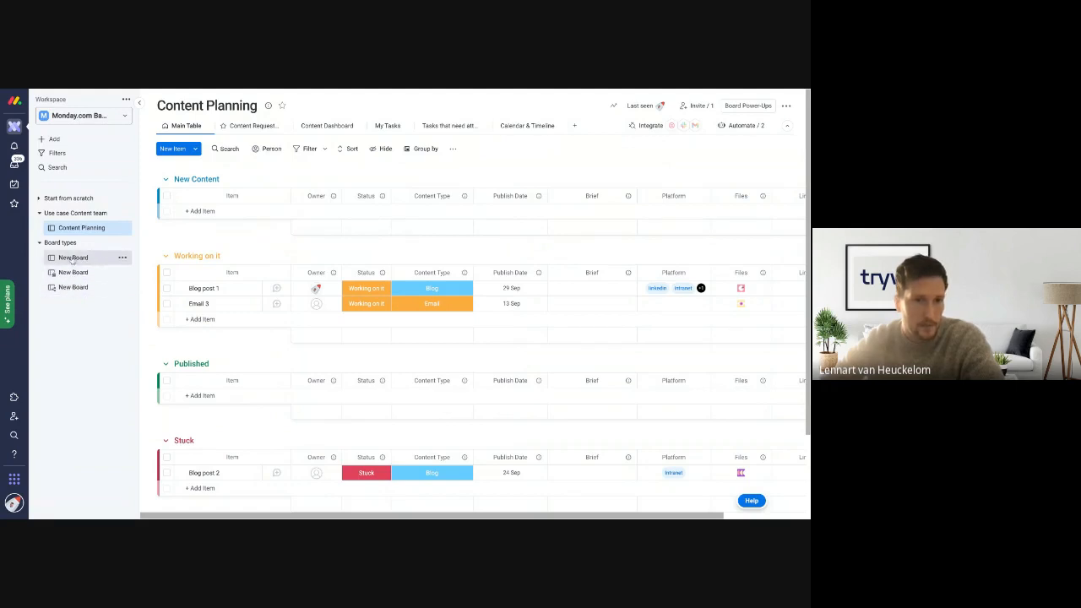
- Examine the member and guest invitation options of the shareable New Board in the Board types folder
left_click(71, 288)
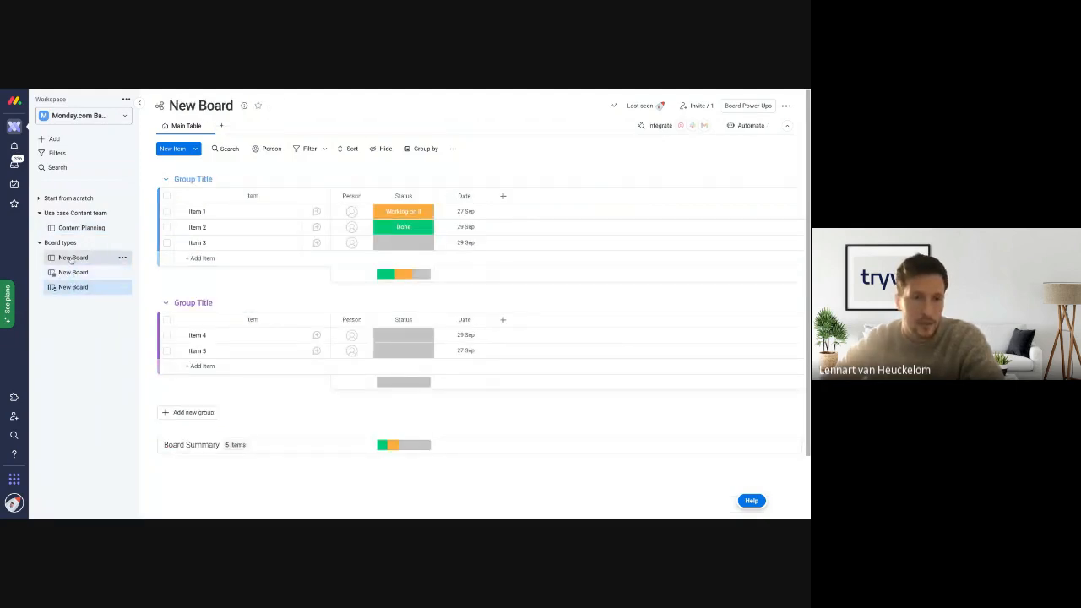
left_click(693, 106)
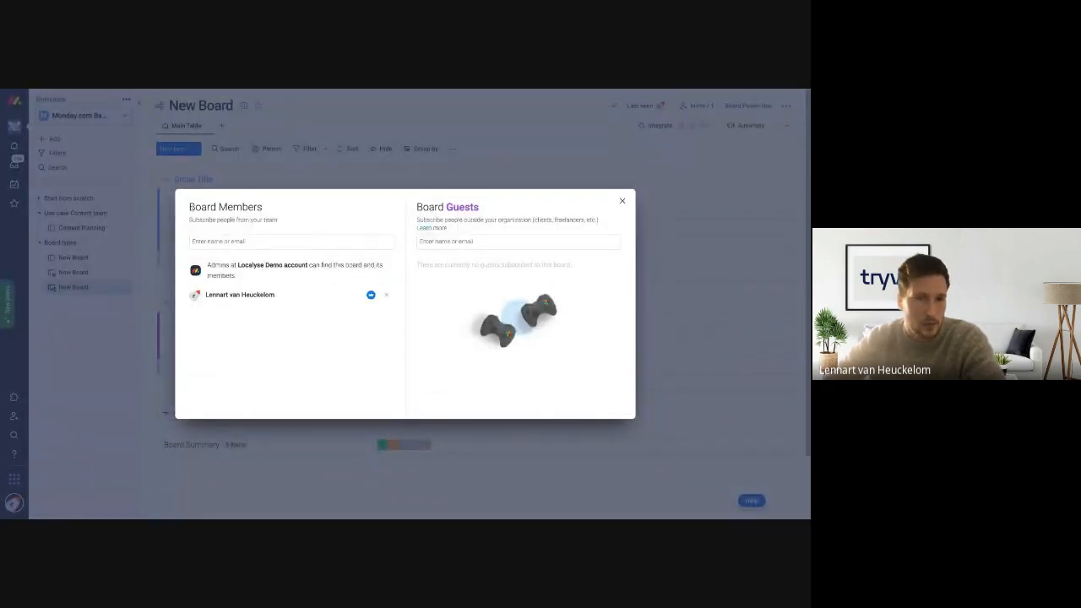
left_click_drag(188, 207, 274, 211)
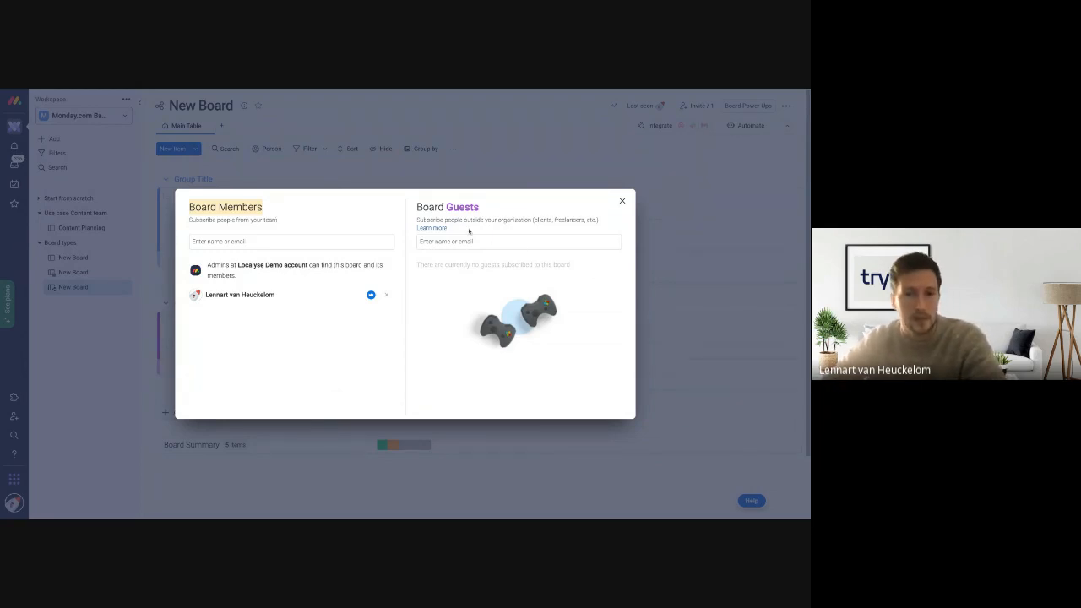
left_click_drag(414, 207, 493, 218)
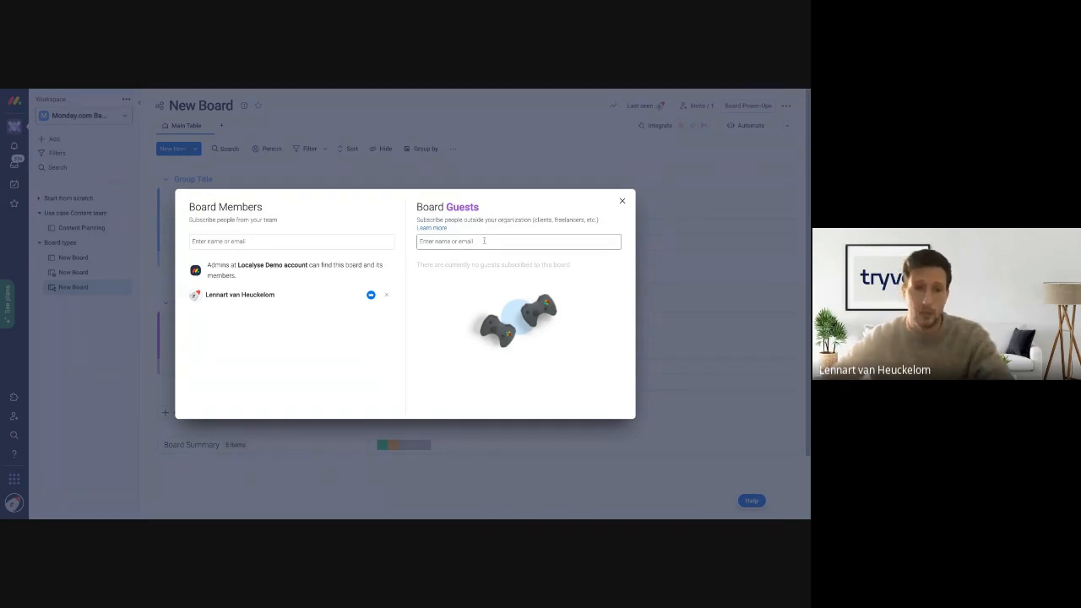
left_click(621, 202)
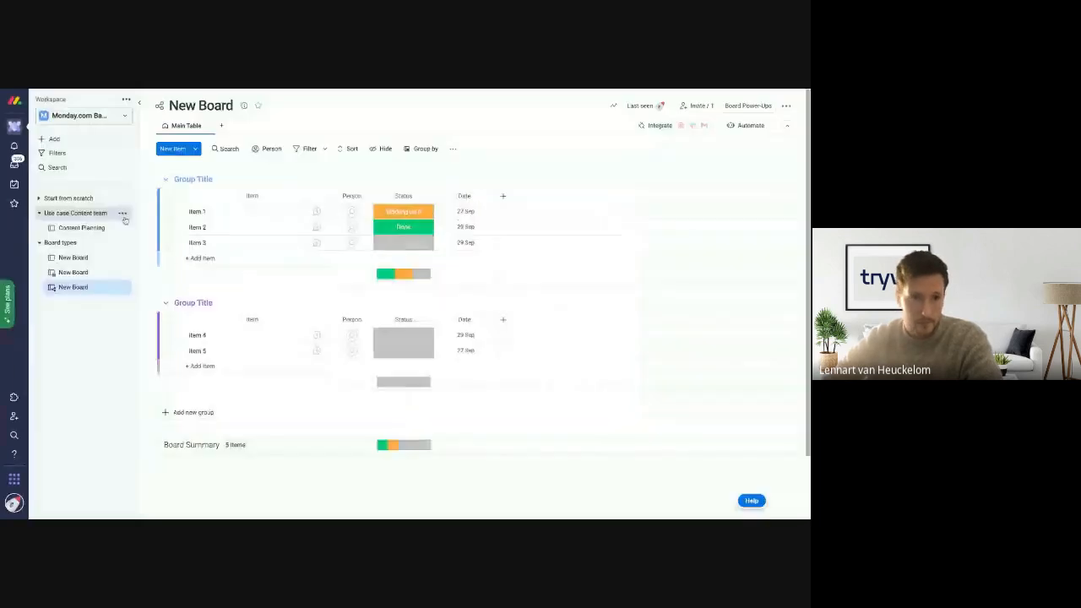
- Create a main board named Content Planning that manages custom "Content" items, and move it into the Start from scratch folder
left_click(72, 140)
left_click(169, 143)
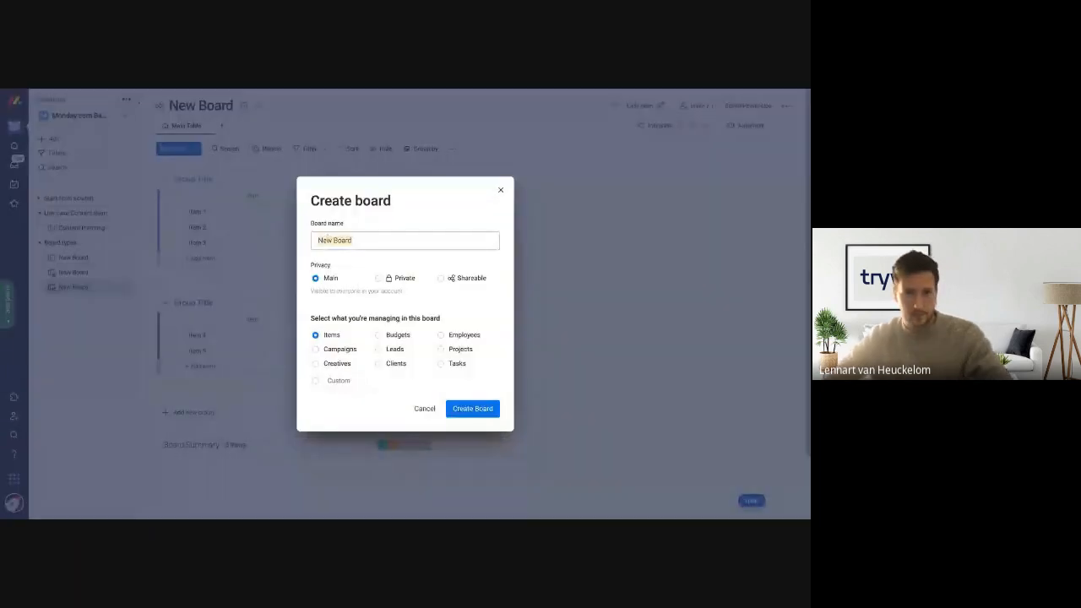
type("COntent")
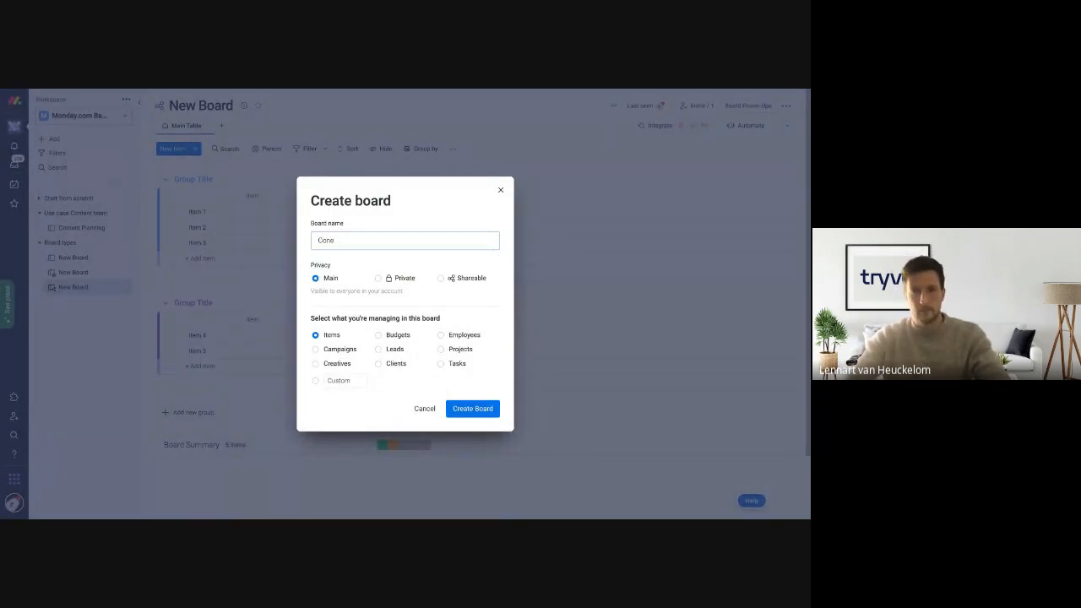
type("nt Planning")
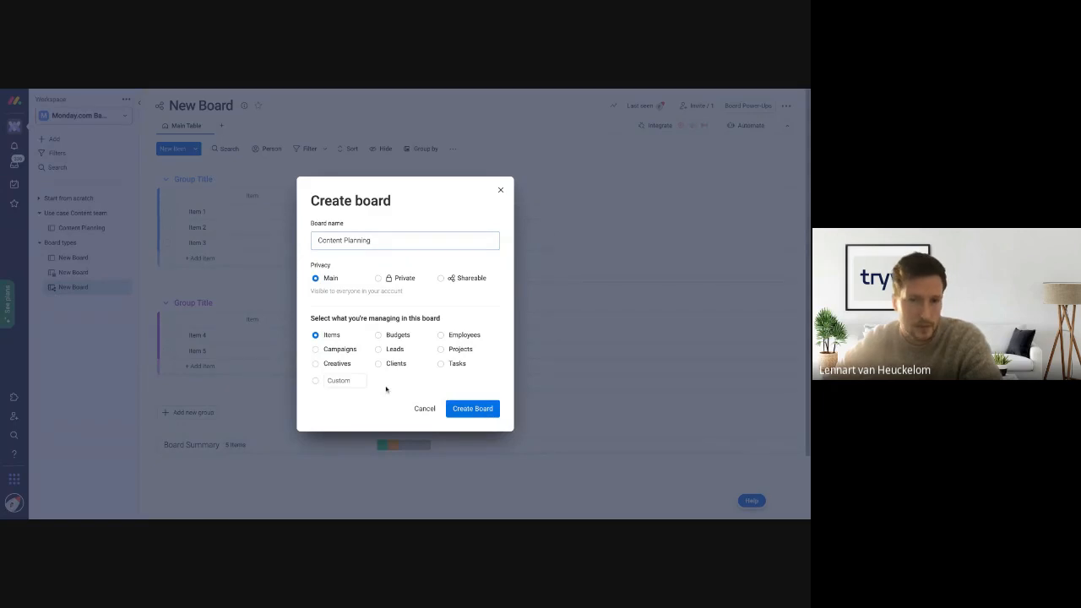
left_click(358, 381)
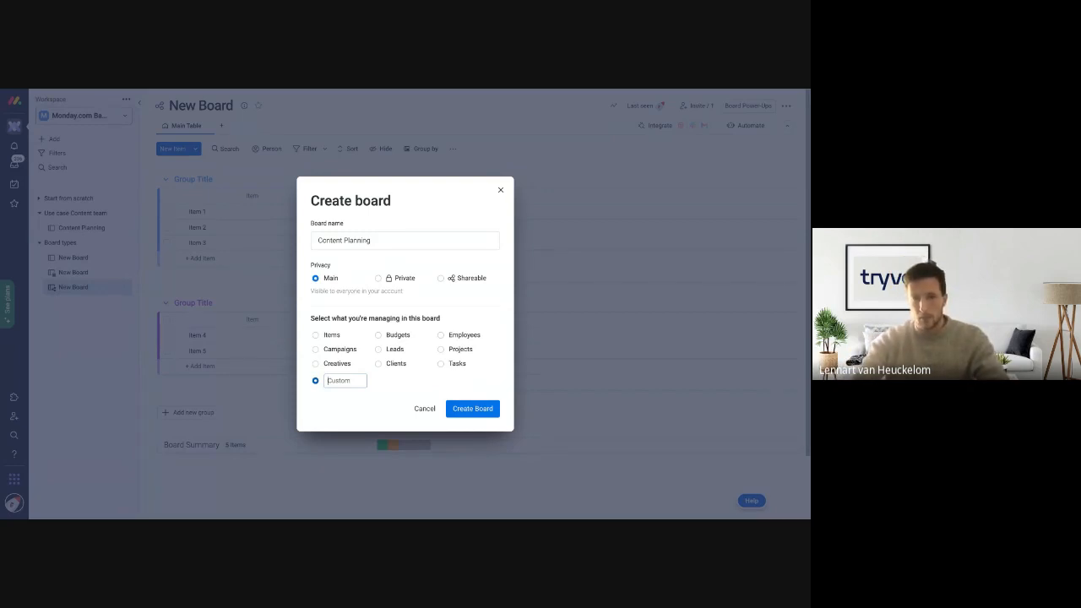
type("Co")
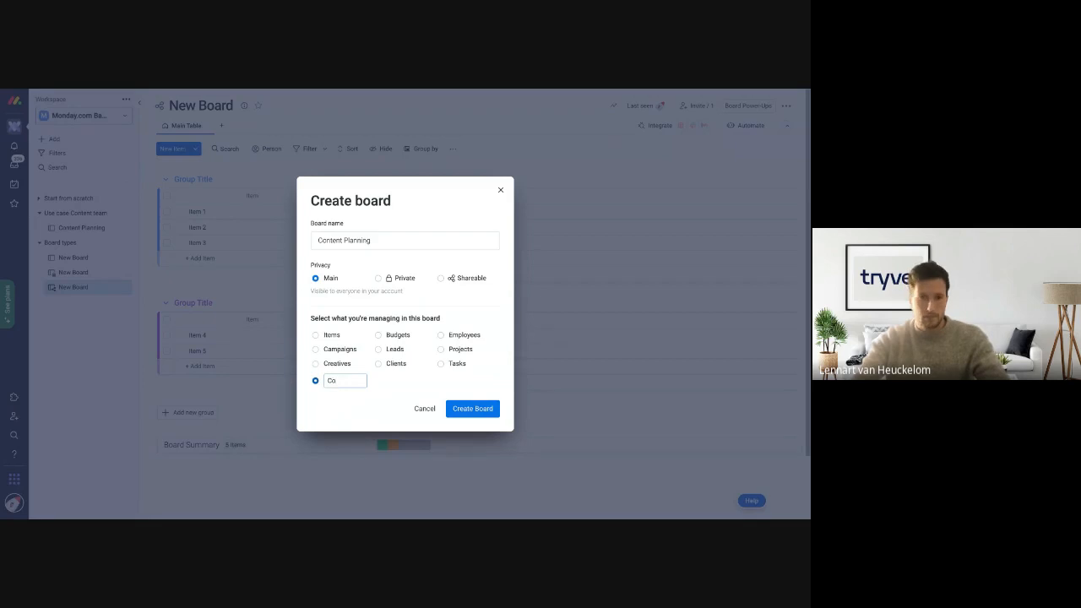
type("ntent")
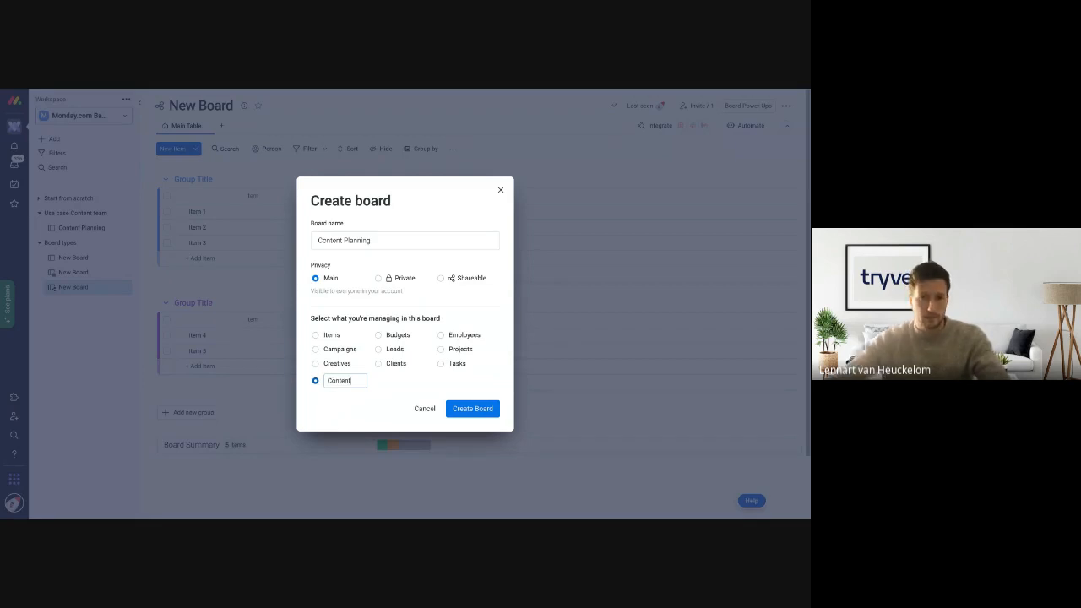
left_click(473, 409)
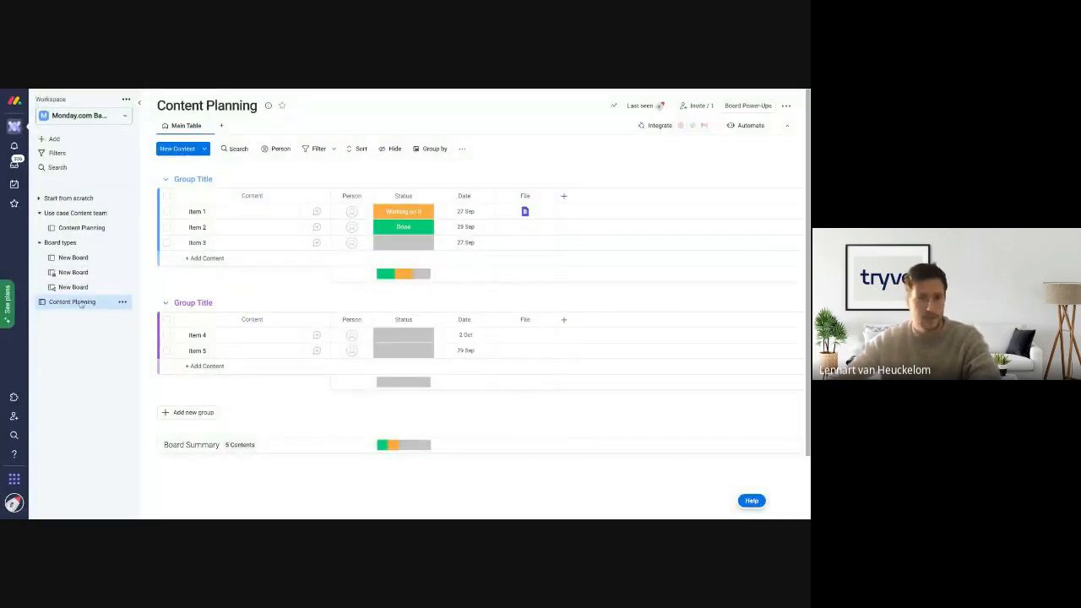
mouse_move(84, 306)
left_mouse_down()
mouse_move(88, 213)
mouse_move(68, 213)
left_mouse_up()
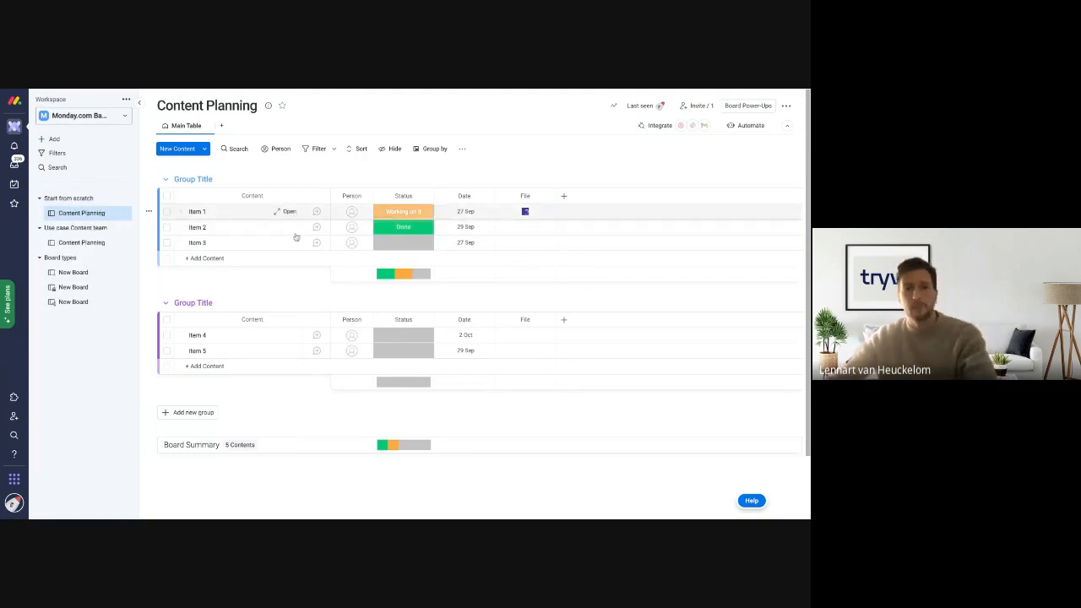
- Add a third group below the two existing groups, keeping the default name New Group
left_click(194, 179)
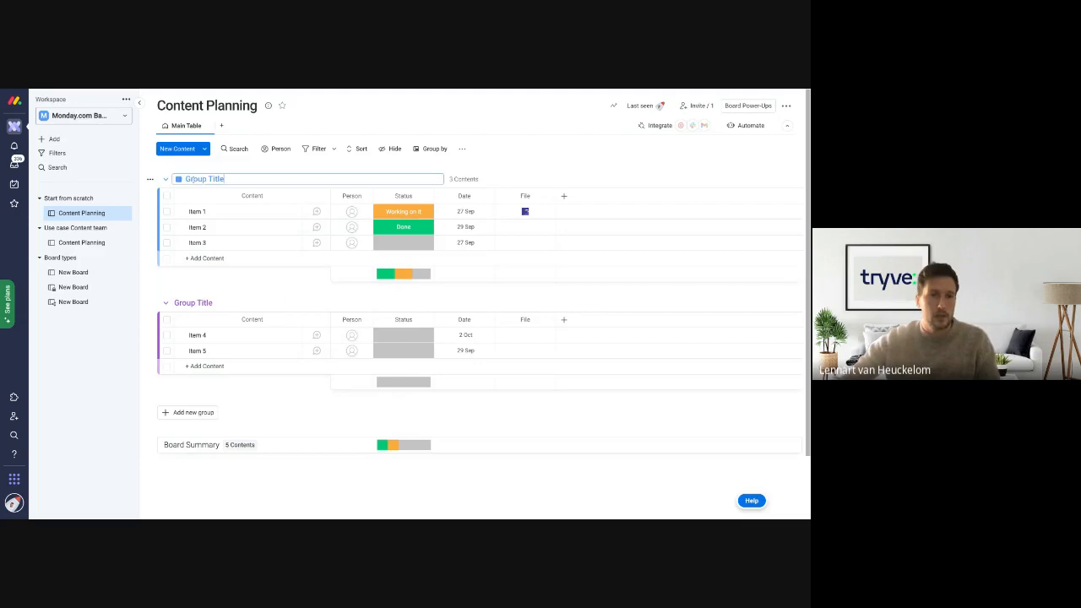
left_click(201, 293)
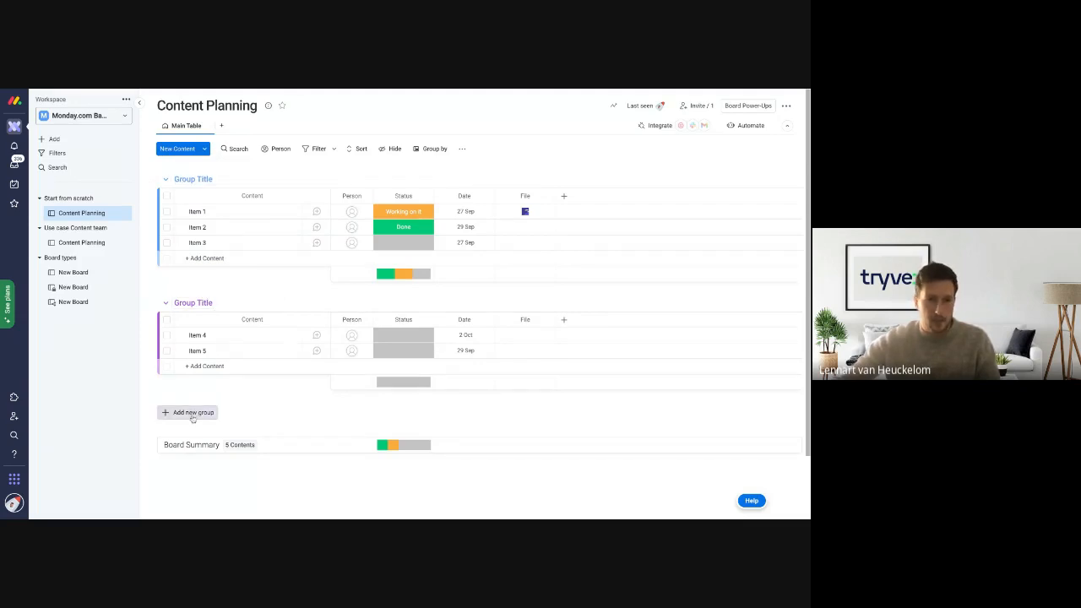
left_click(193, 412)
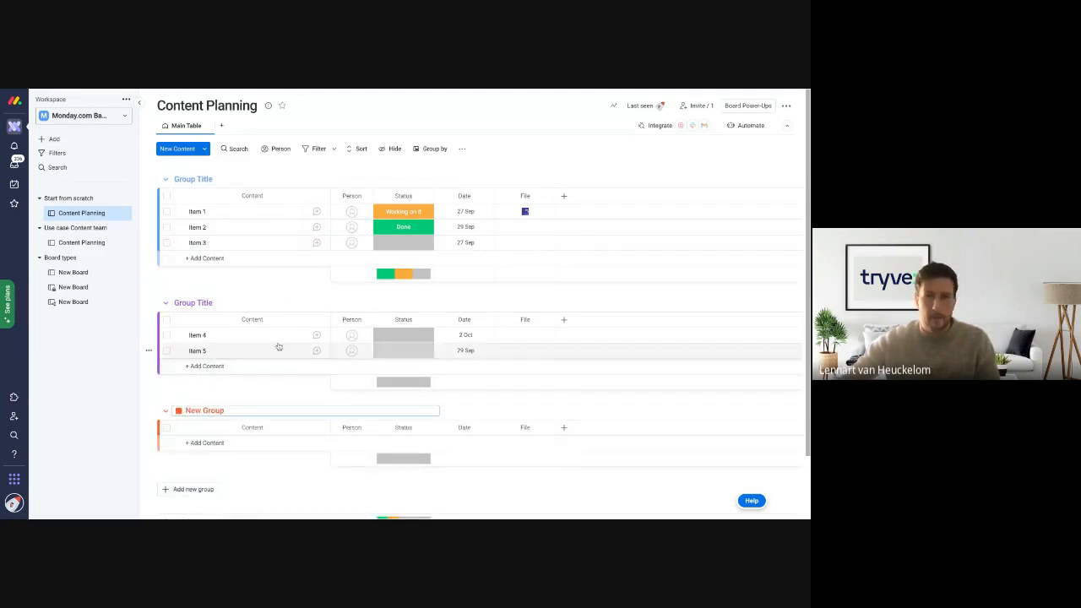
key("Return")
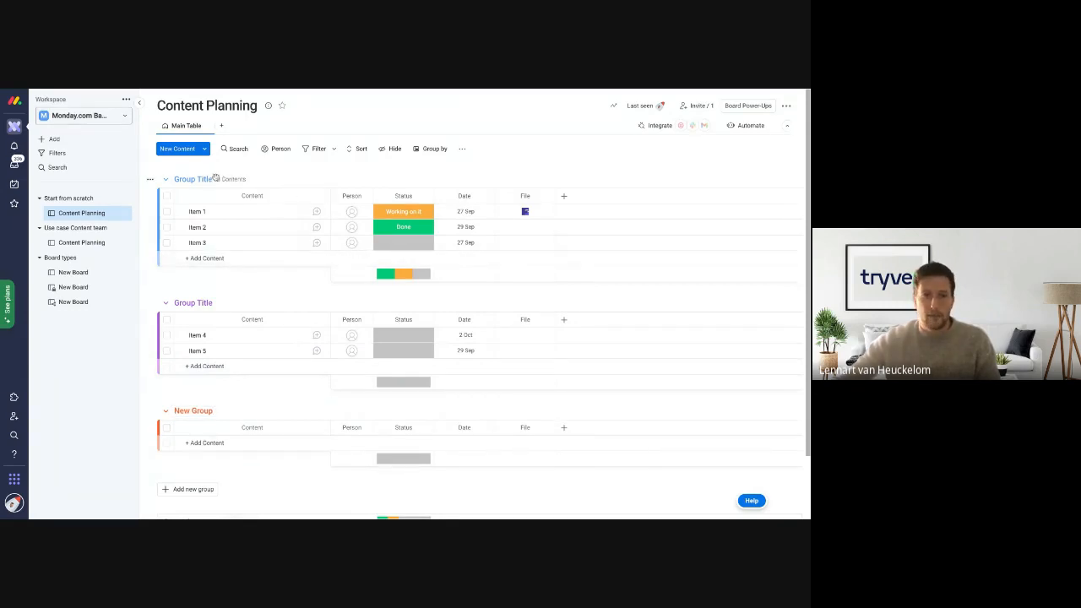
- Expand the subitems of Item 1 in the first group and add a Text column to them
scroll(193, 180, "down", 1)
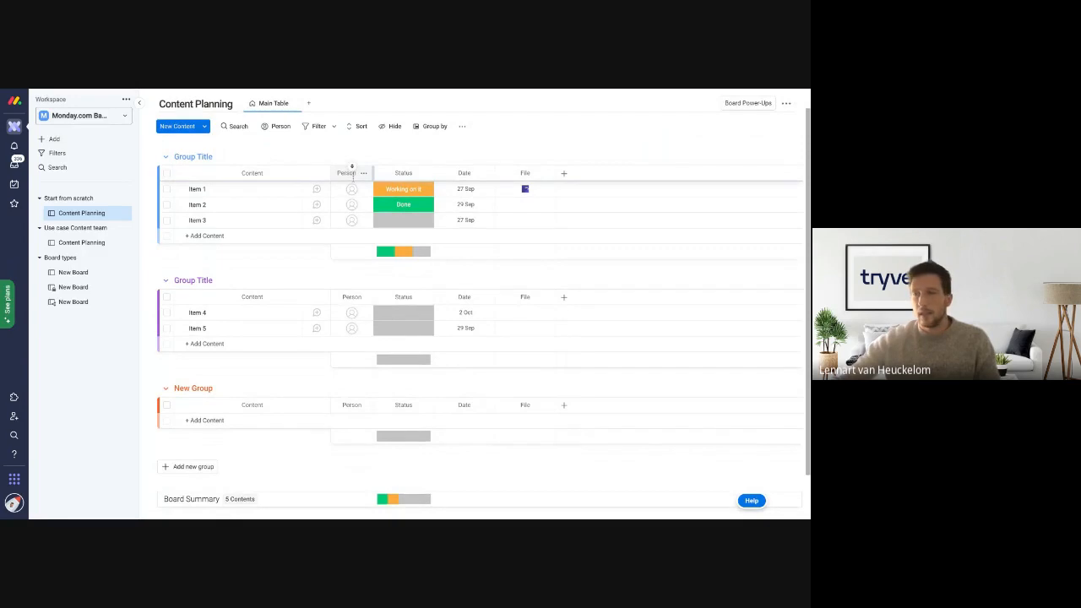
scroll(393, 203, "up", 1)
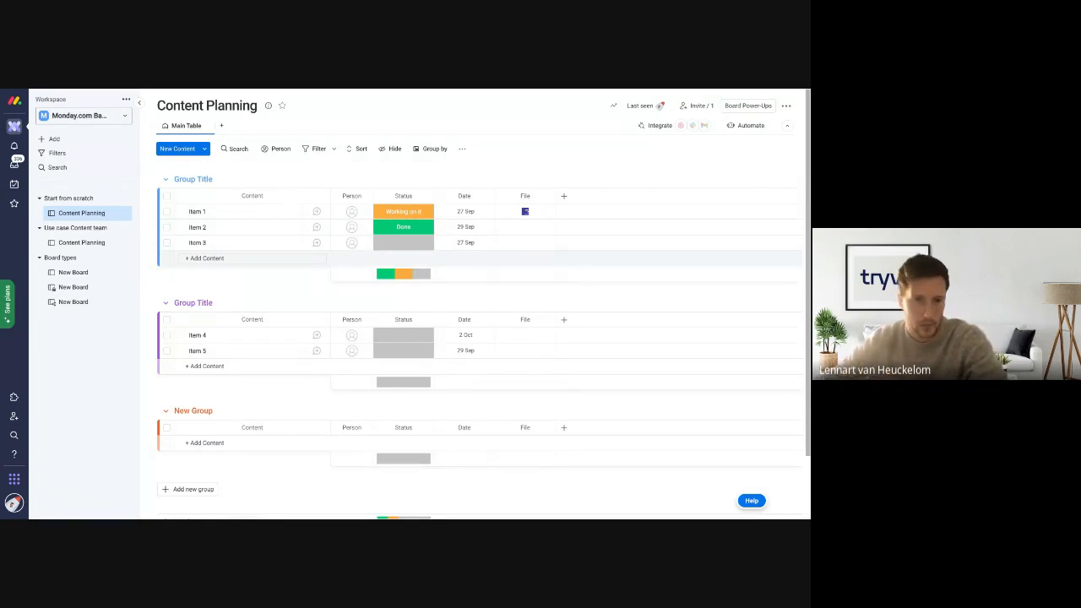
left_click(180, 211)
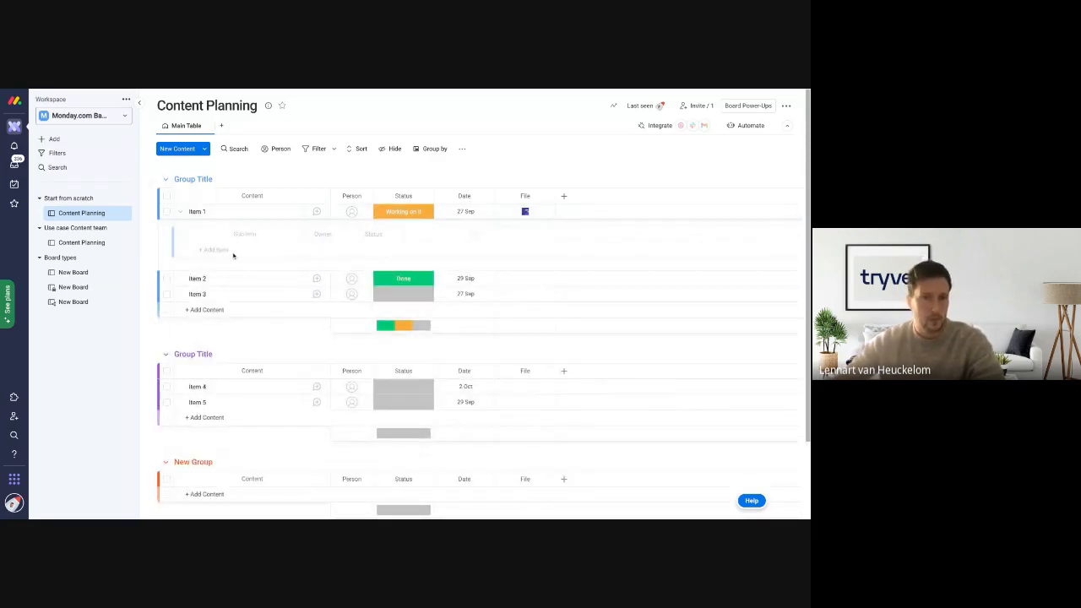
left_click(234, 251)
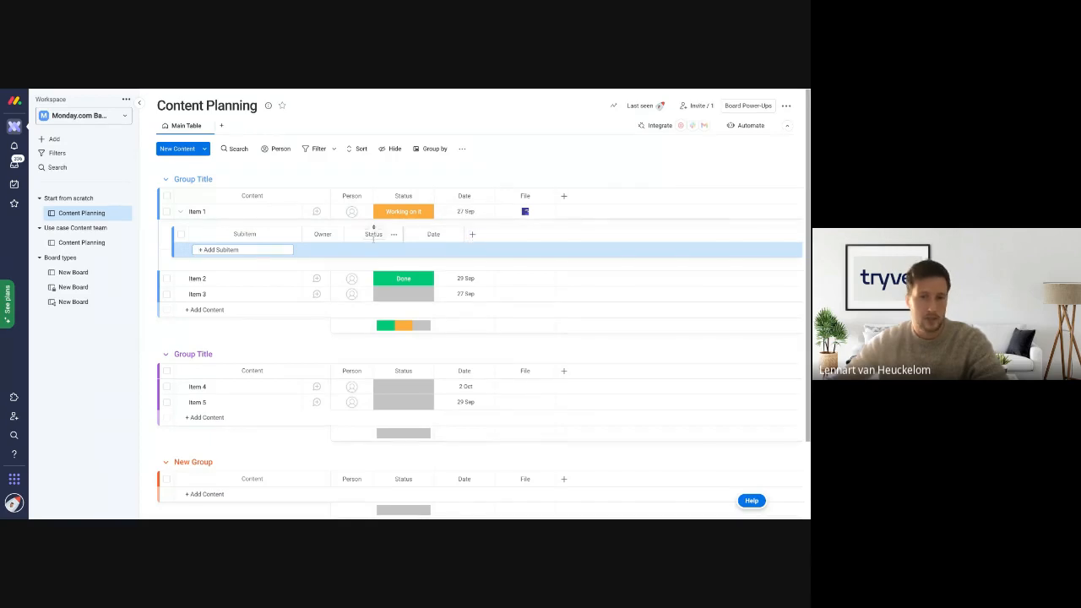
left_click(472, 235)
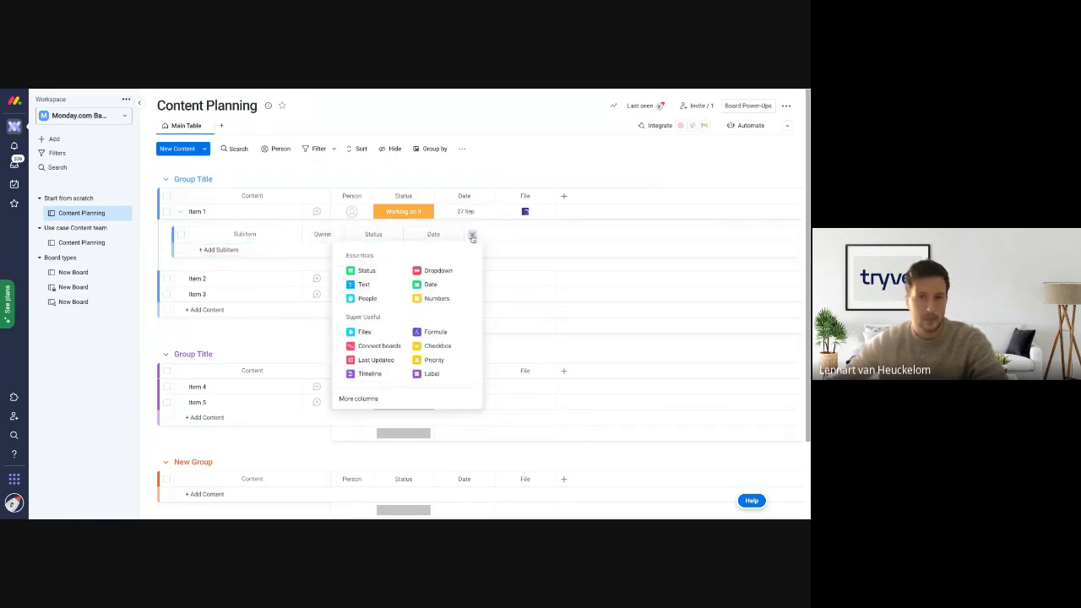
left_click(364, 285)
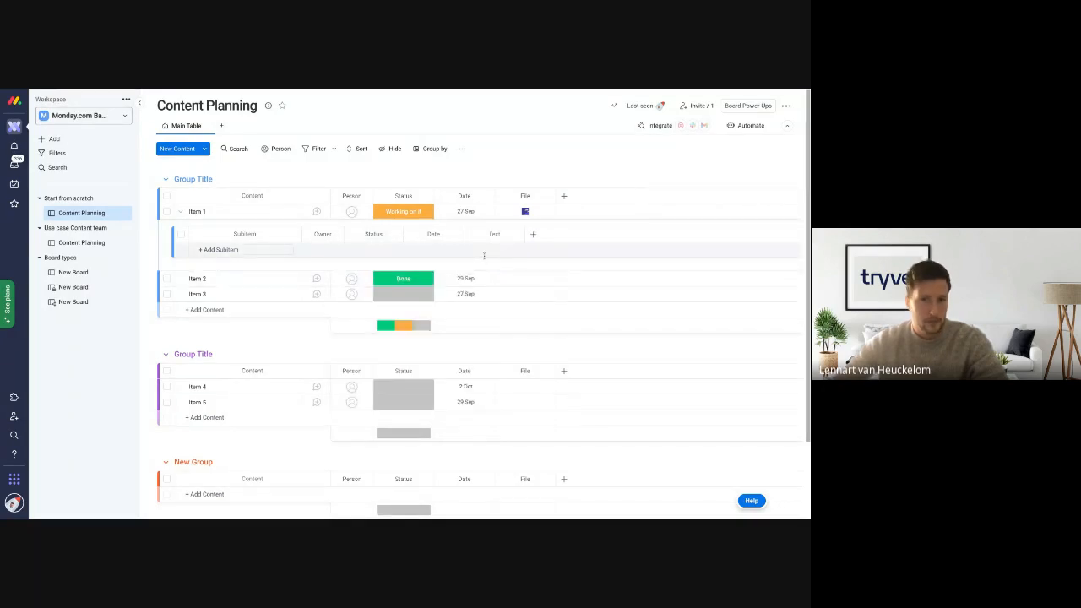
- Check the subitem columns under Item 2 and Item 3, and collapse the subitems of all three items
left_click(179, 278)
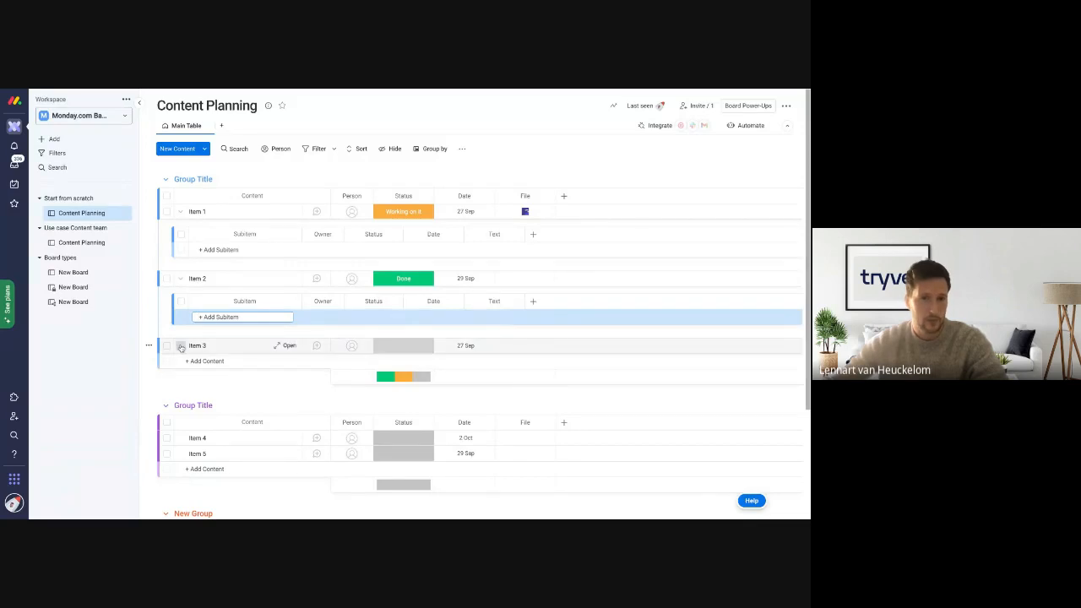
left_click(180, 345)
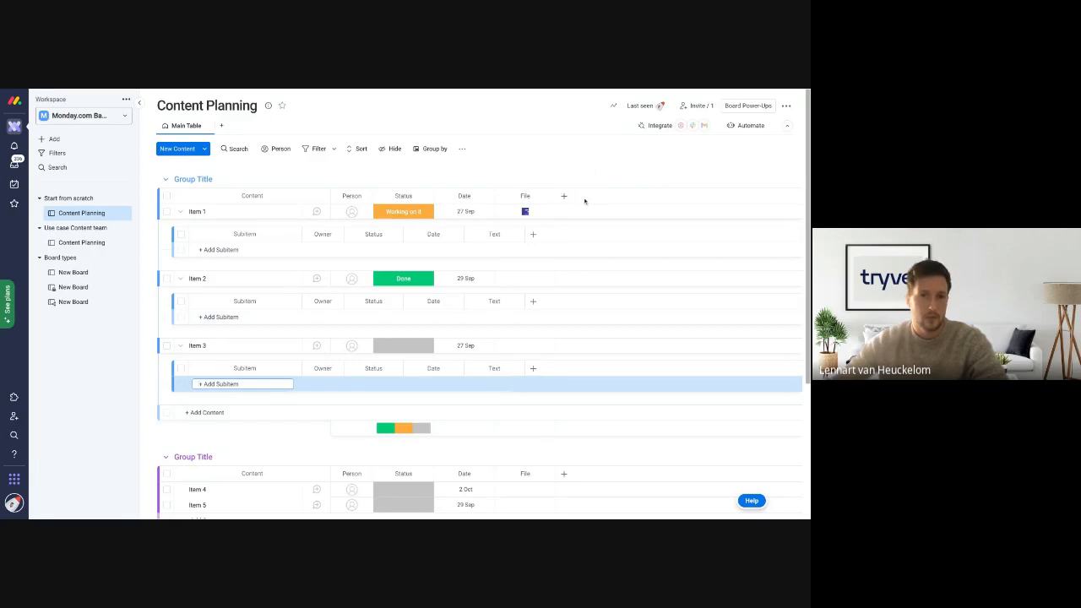
left_click(180, 211)
left_click(180, 228)
left_click(180, 242)
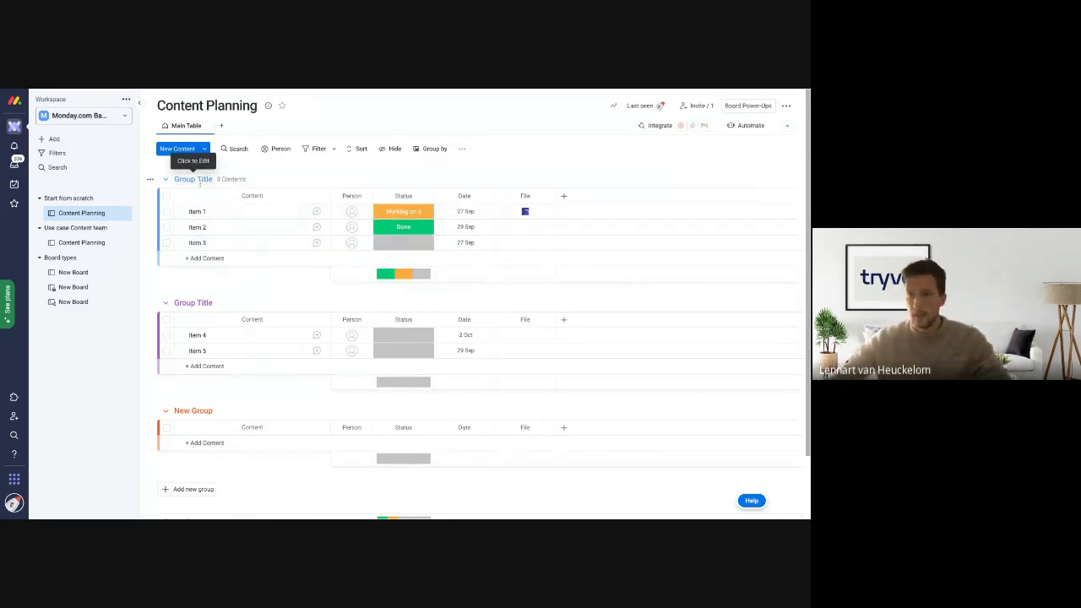
- Rename the first group as New content
left_click(200, 179)
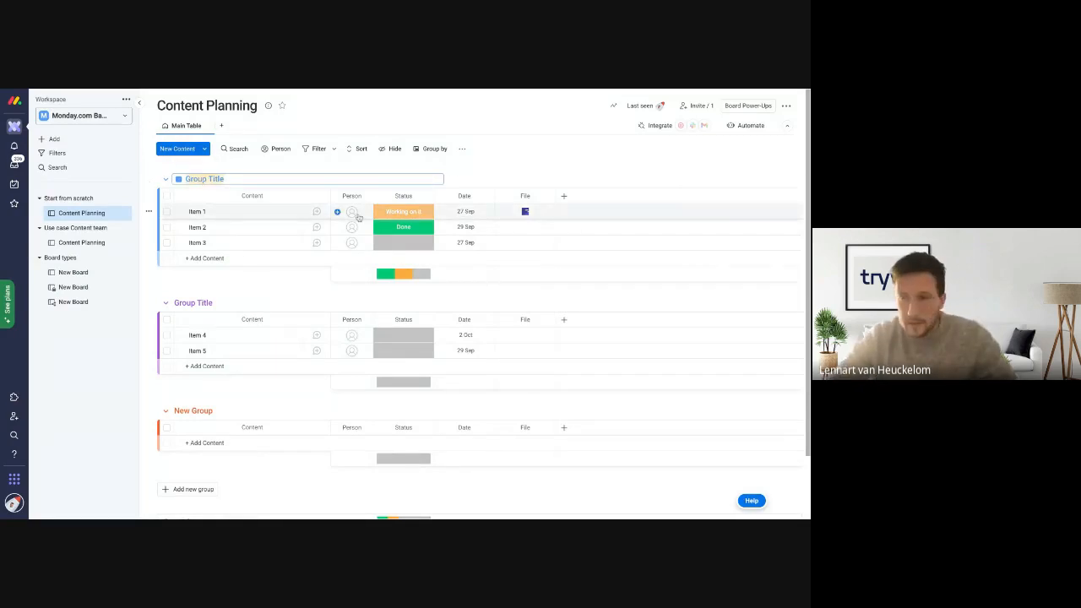
type("ew")
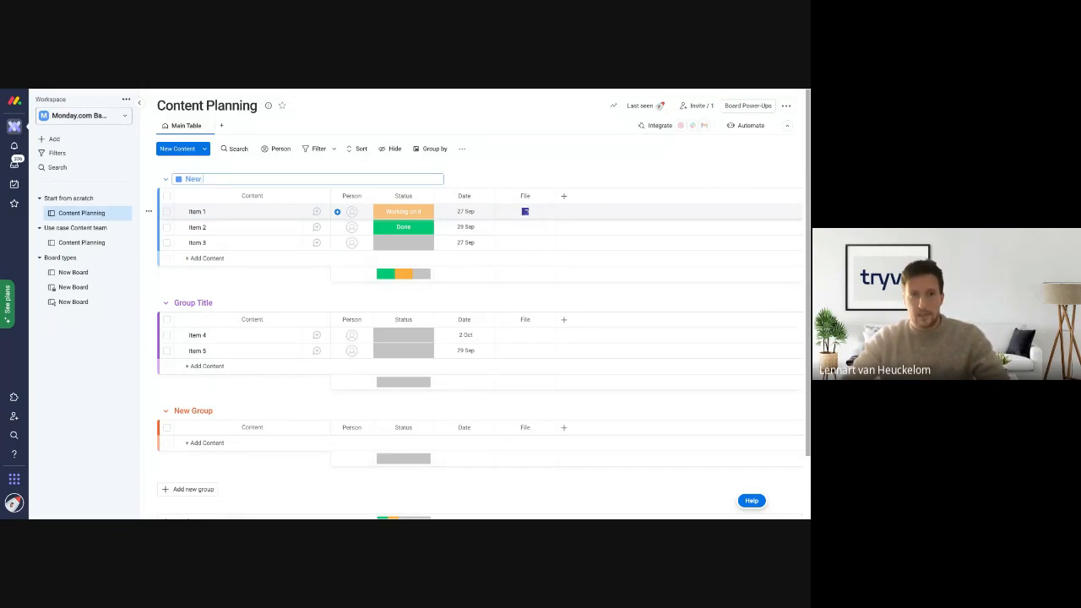
type(" cont")
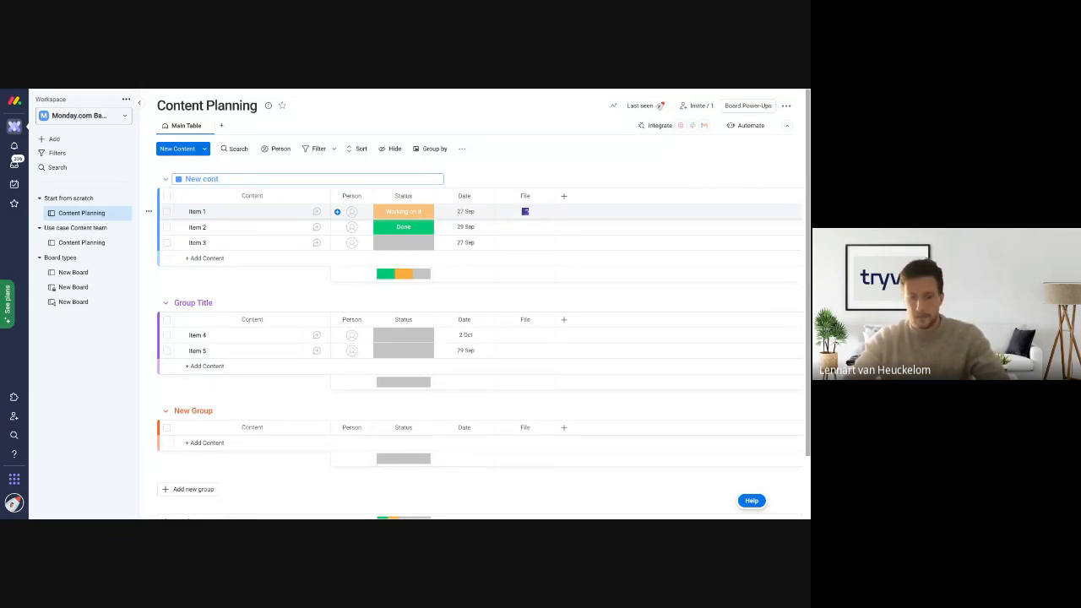
type("ent")
key("Return")
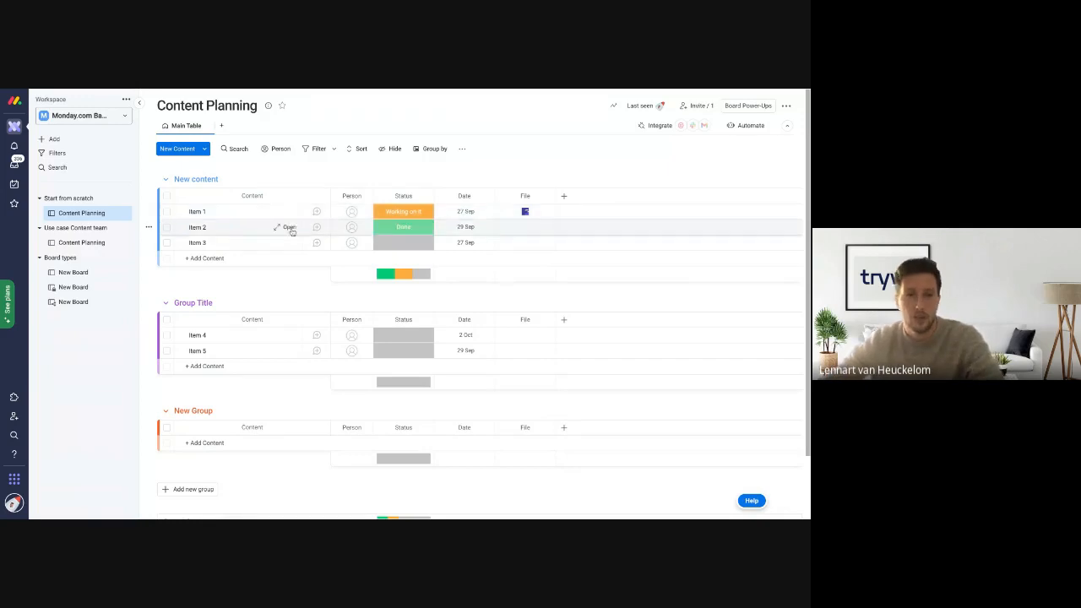
- Rename the second group as Working on it and the third group as Published
left_click(205, 306)
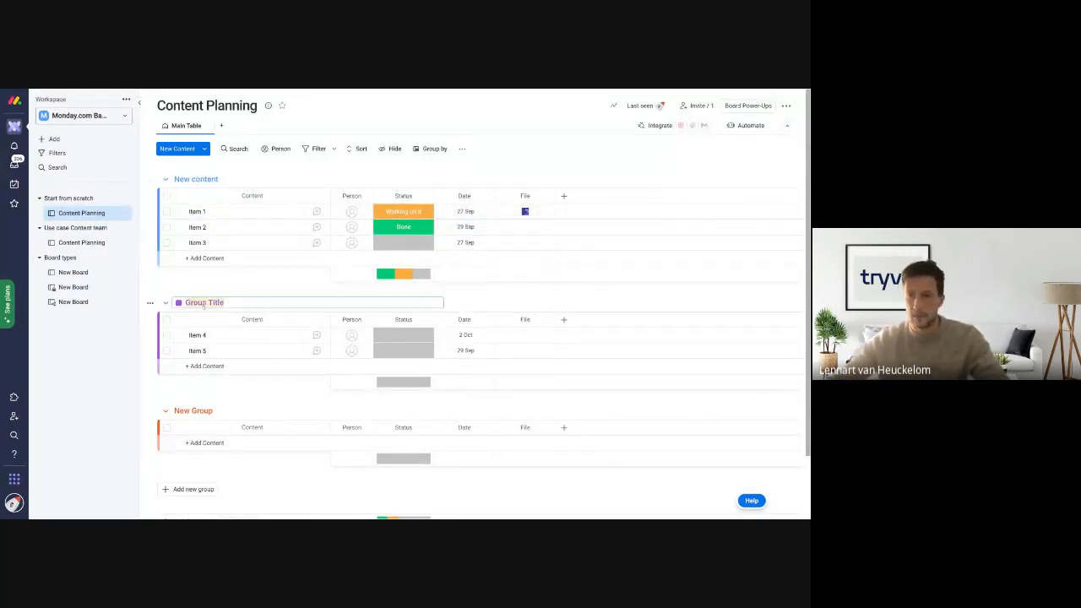
type("Working on it")
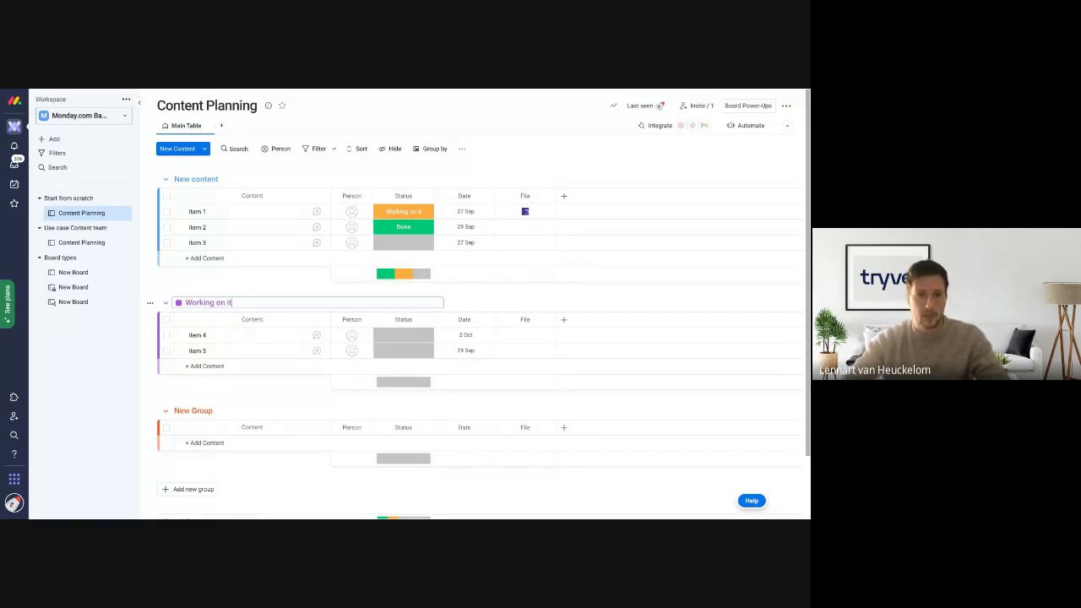
key("Return")
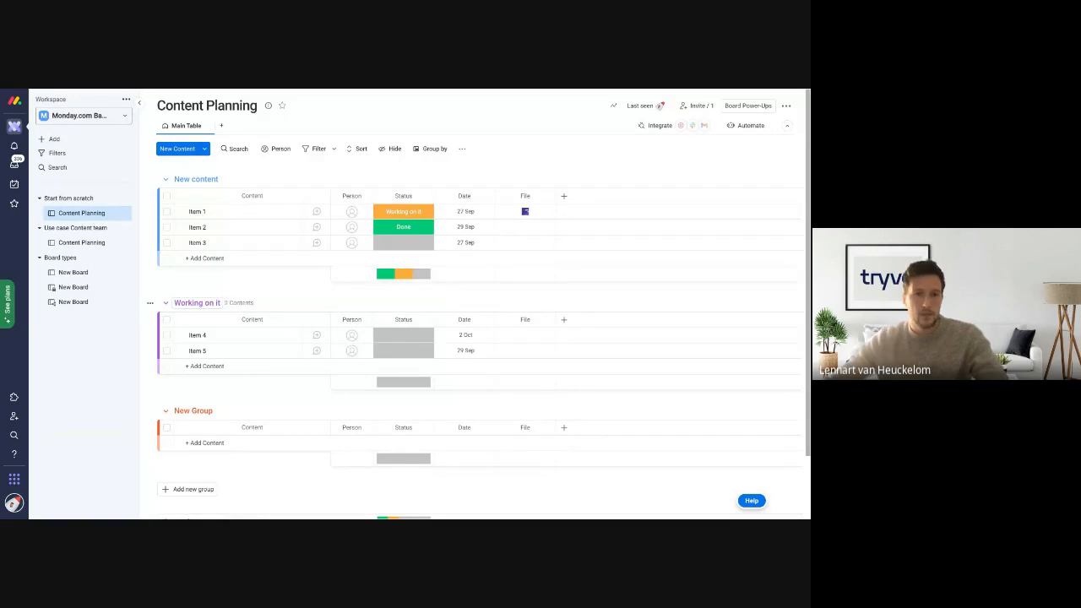
left_click(193, 410)
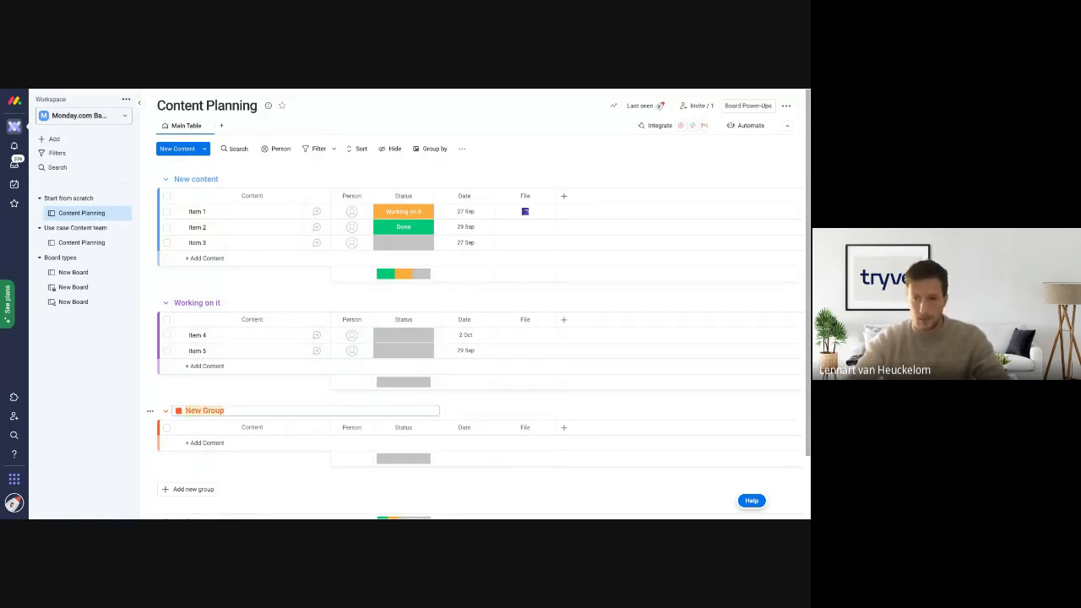
type("Published")
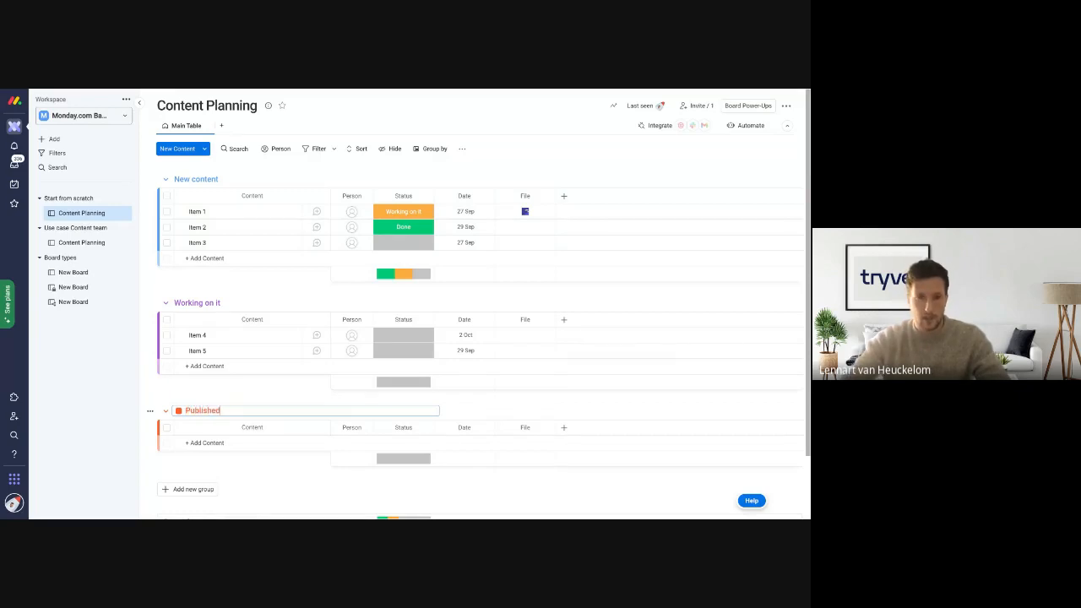
key("Return")
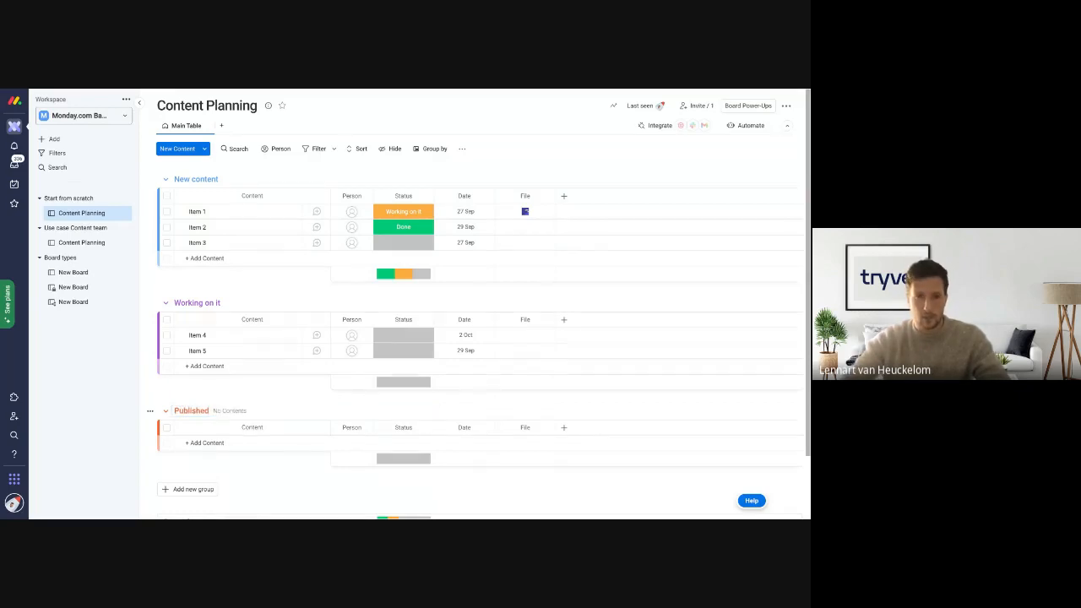
- Add a fourth group below Published and name it Stuck
left_click(192, 489)
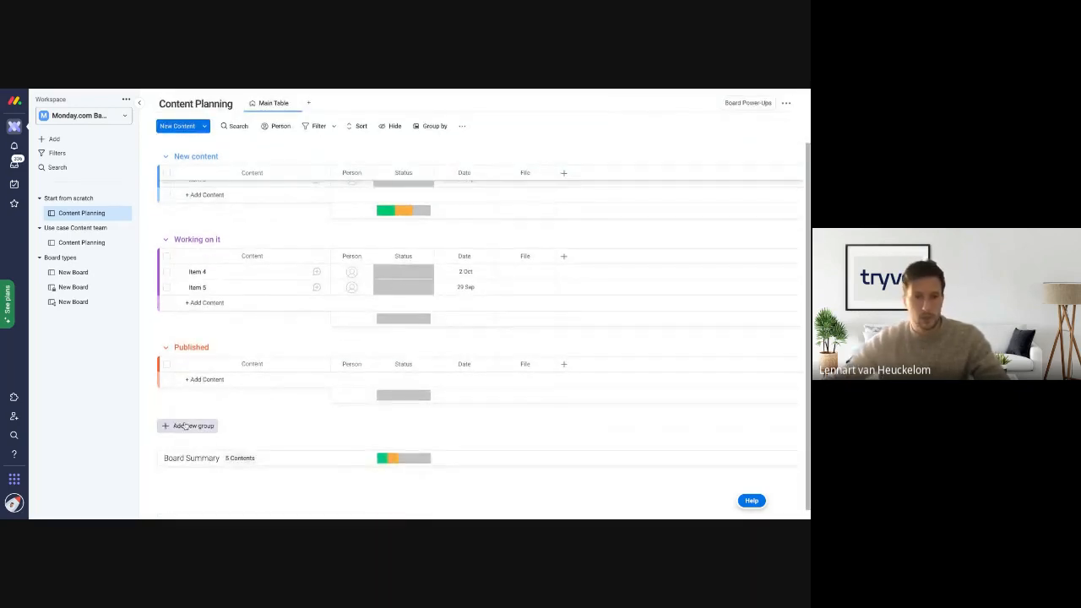
left_click(194, 427)
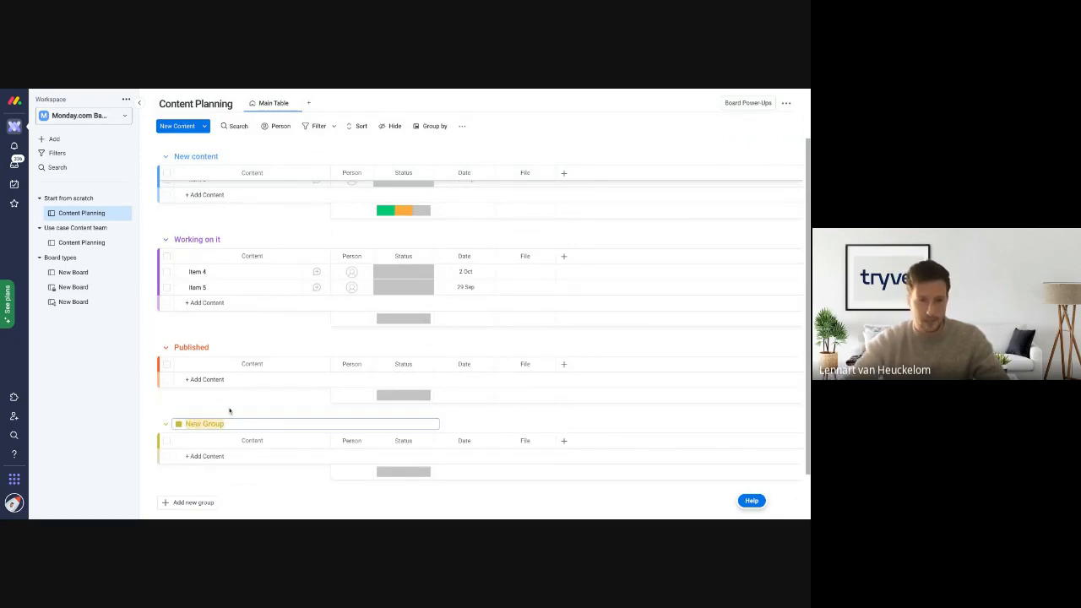
type("B")
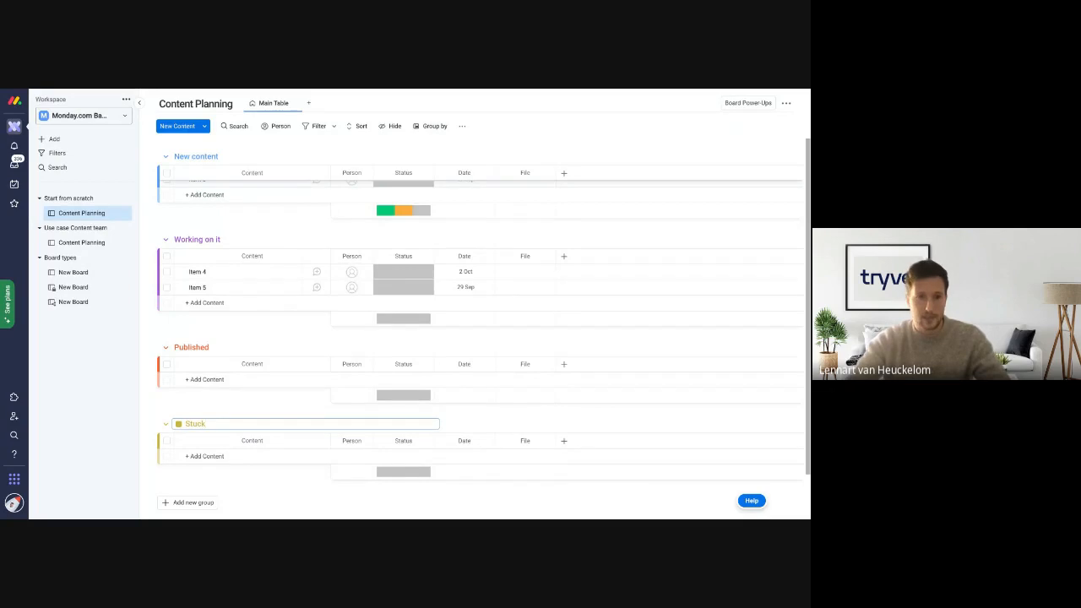
key("Return")
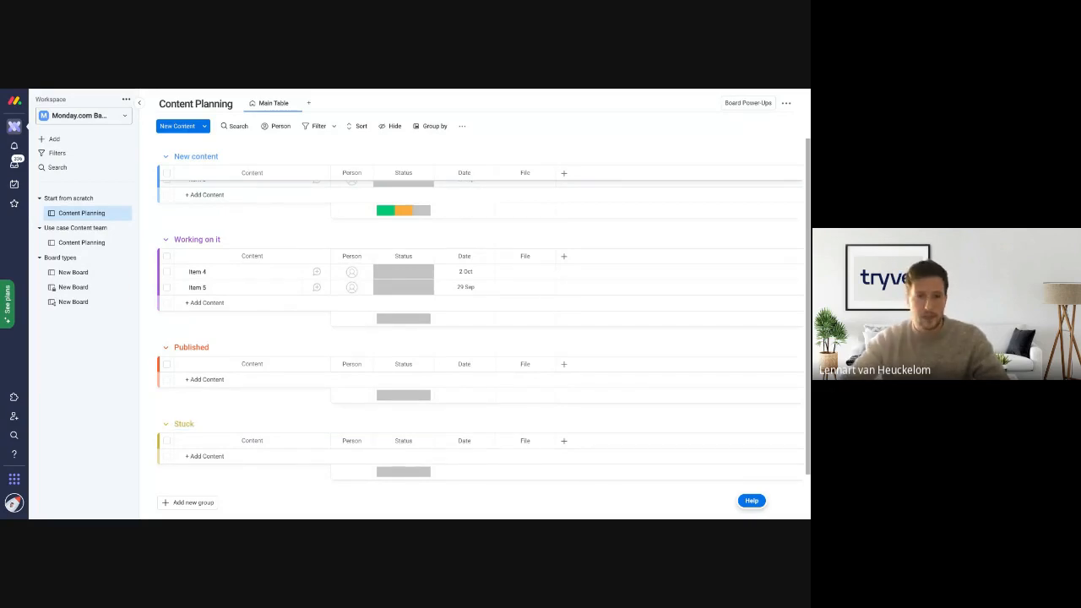
- Review the board's groups and the status labels available for Item 1, leaving its status as it is
scroll(195, 451, "up", 2)
scroll(195, 450, "down", 2)
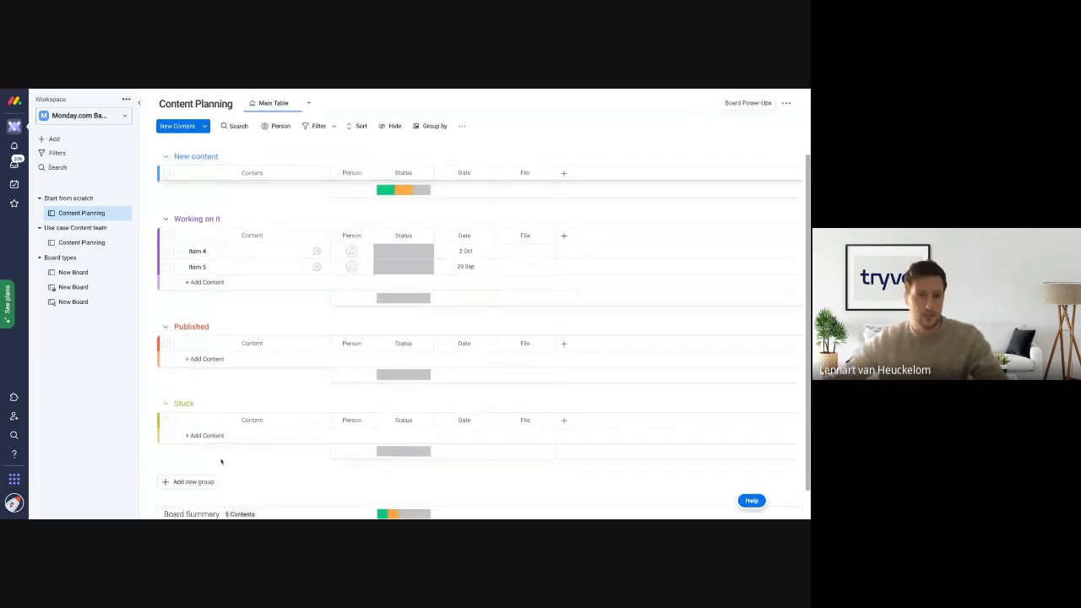
scroll(201, 414, "up", 2)
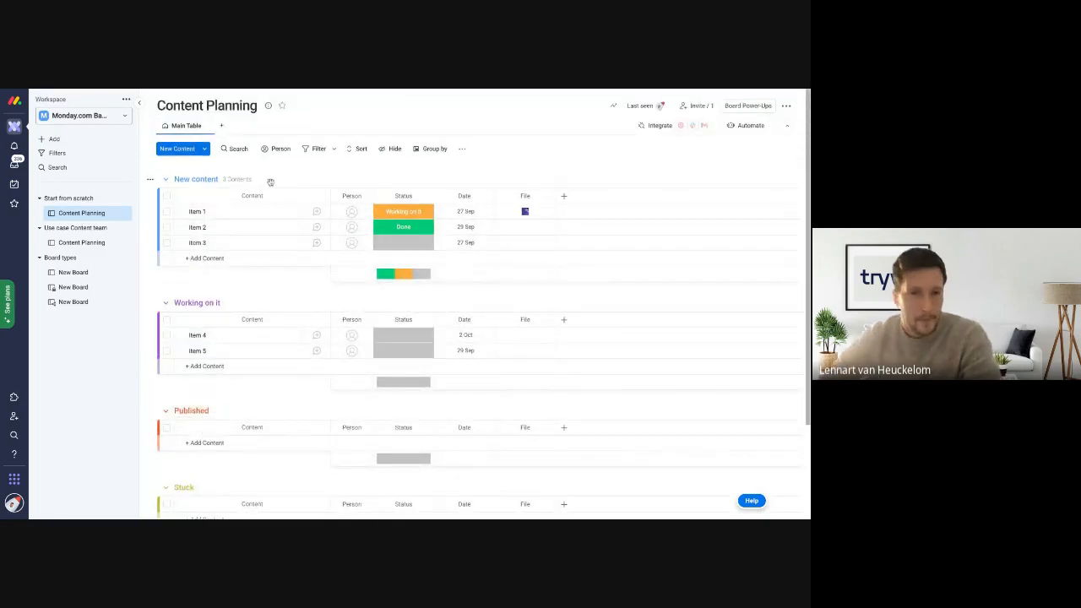
left_click(412, 213)
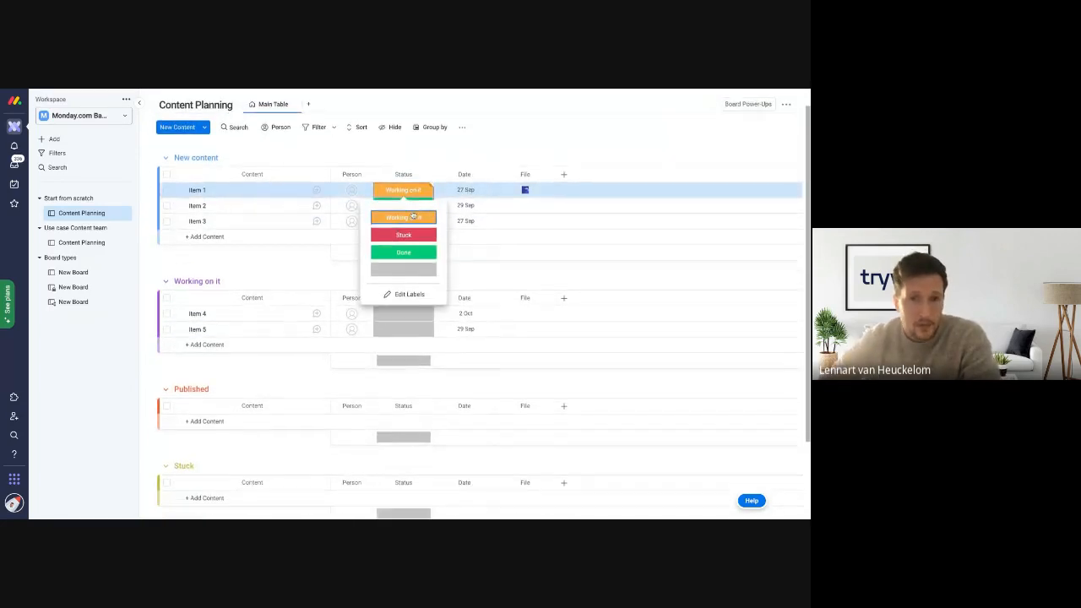
left_click(363, 161)
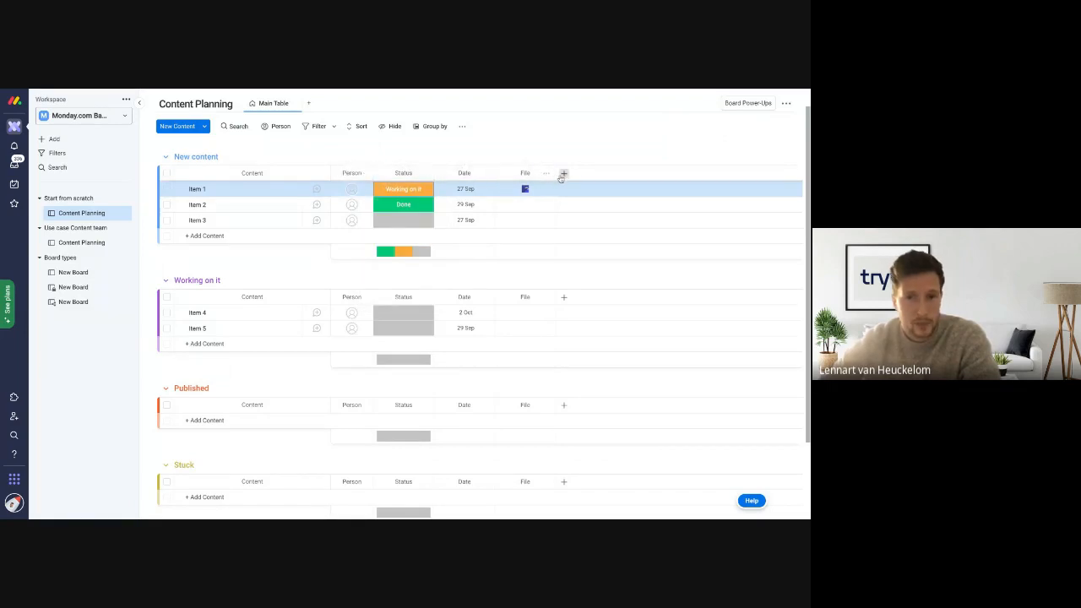
- Browse the available column types, including the Essentials, Super Useful and Team Power-Up categories in the Column Center
left_click(562, 175)
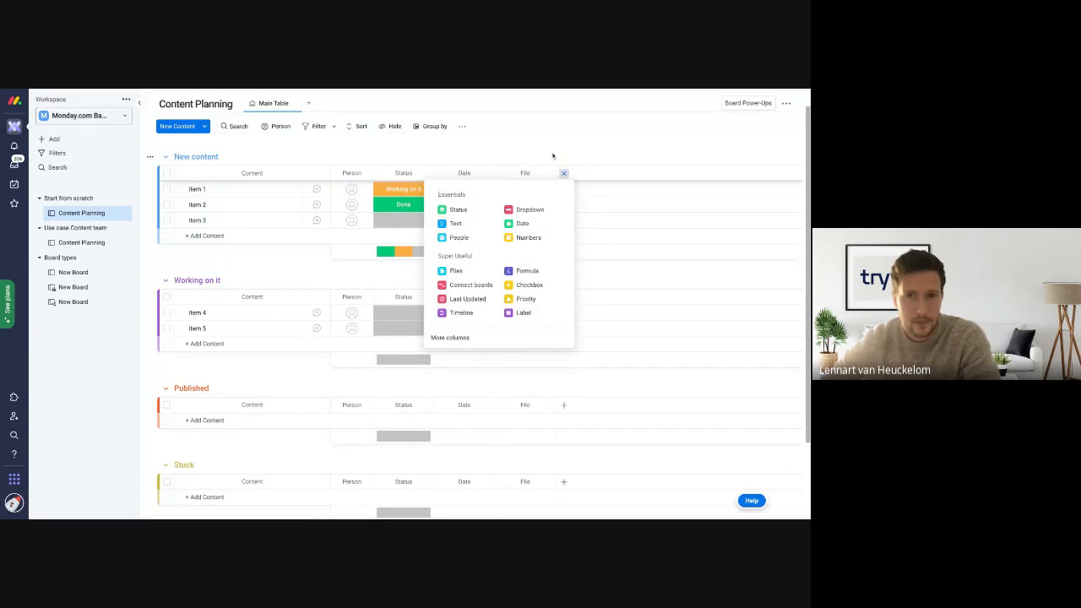
left_click(564, 175)
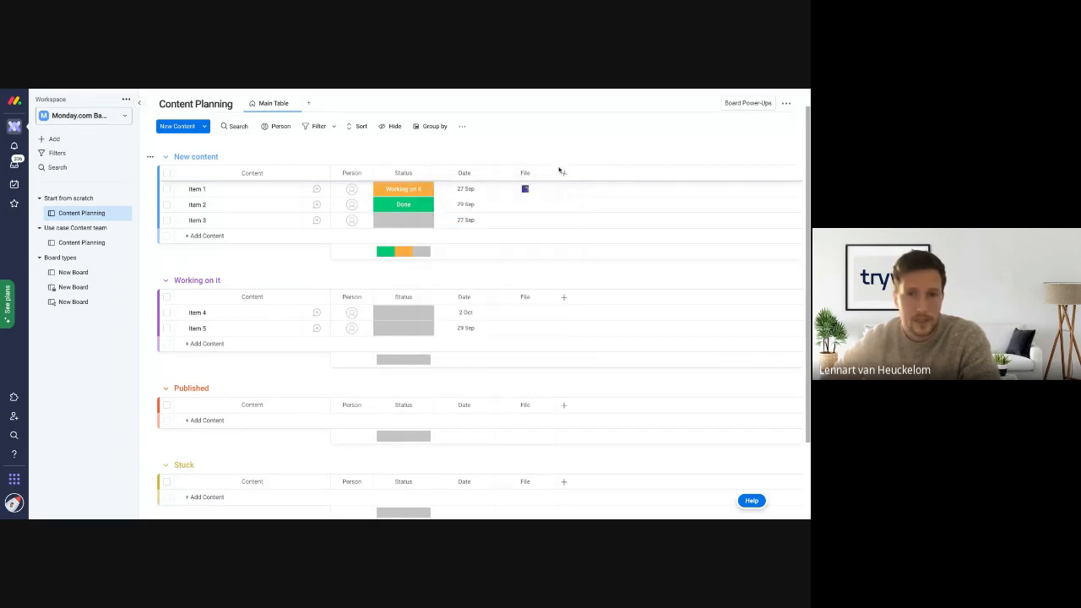
left_click(563, 174)
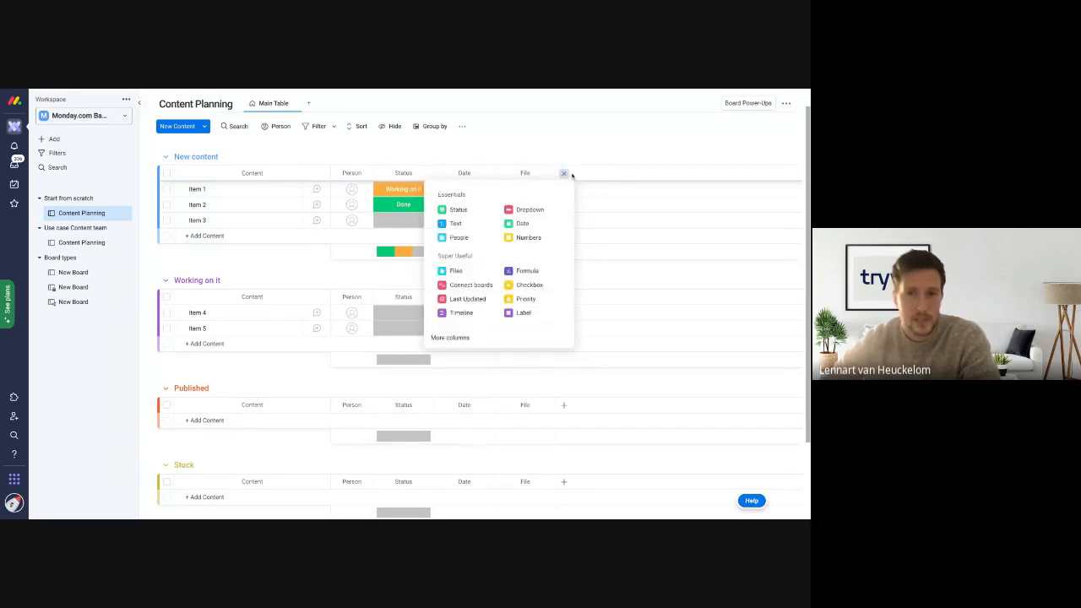
left_click(565, 174)
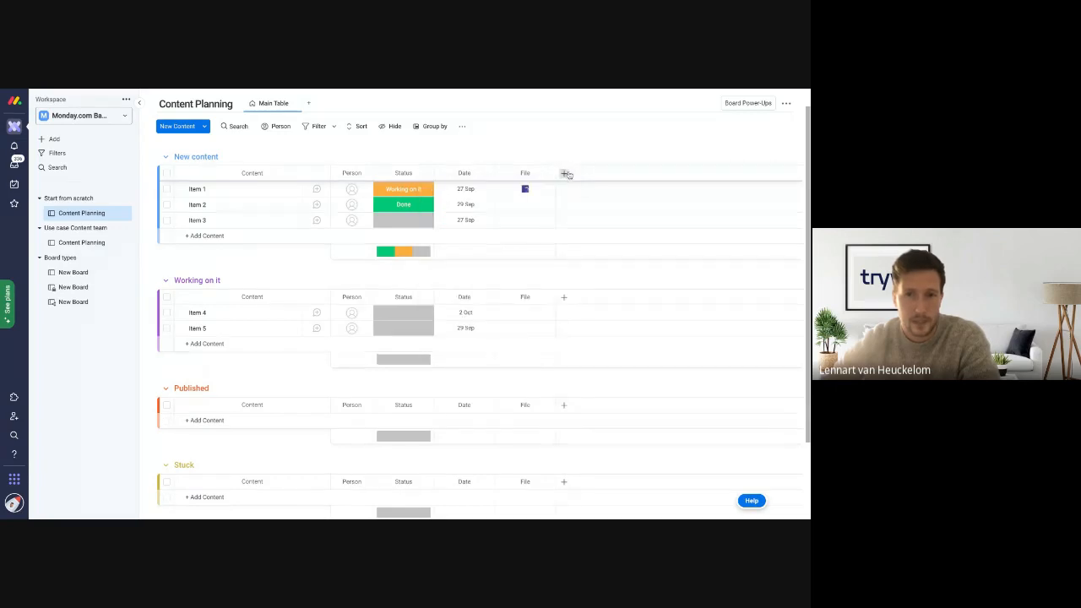
left_click(564, 175)
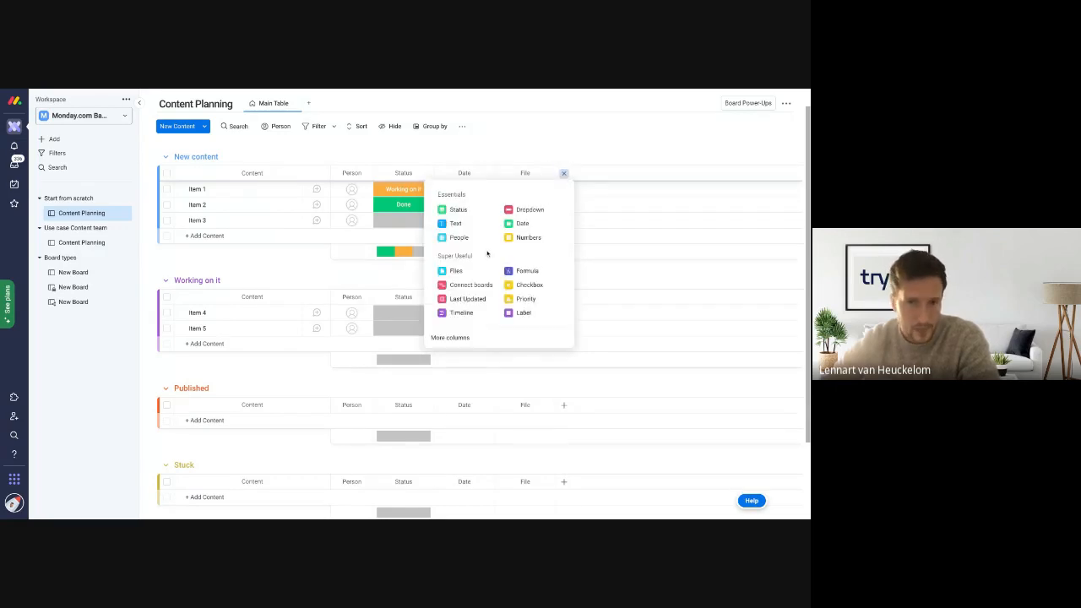
left_click(468, 339)
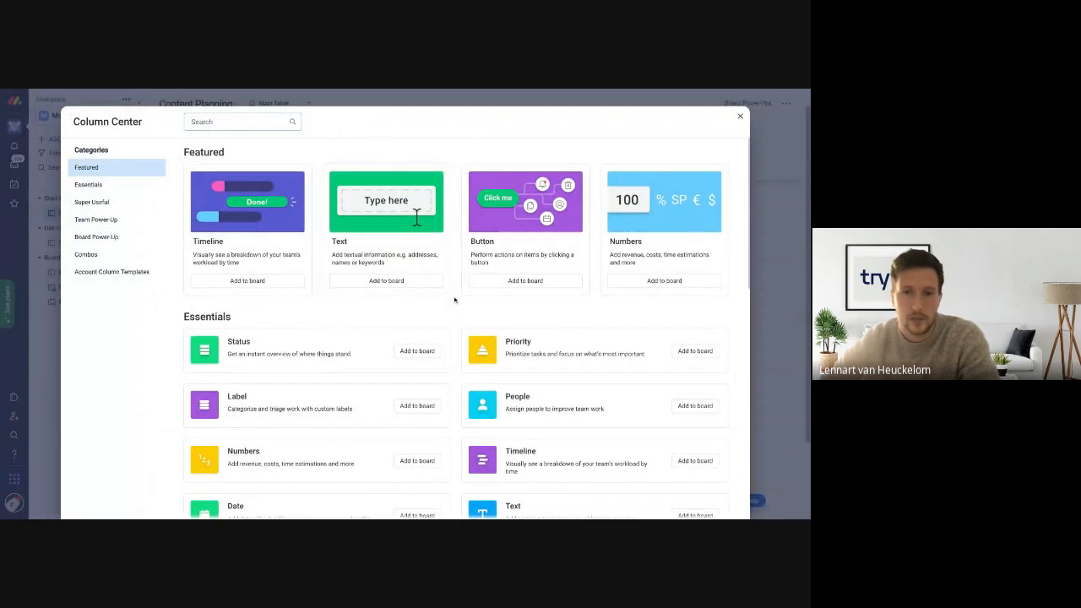
scroll(454, 300, "down", 3)
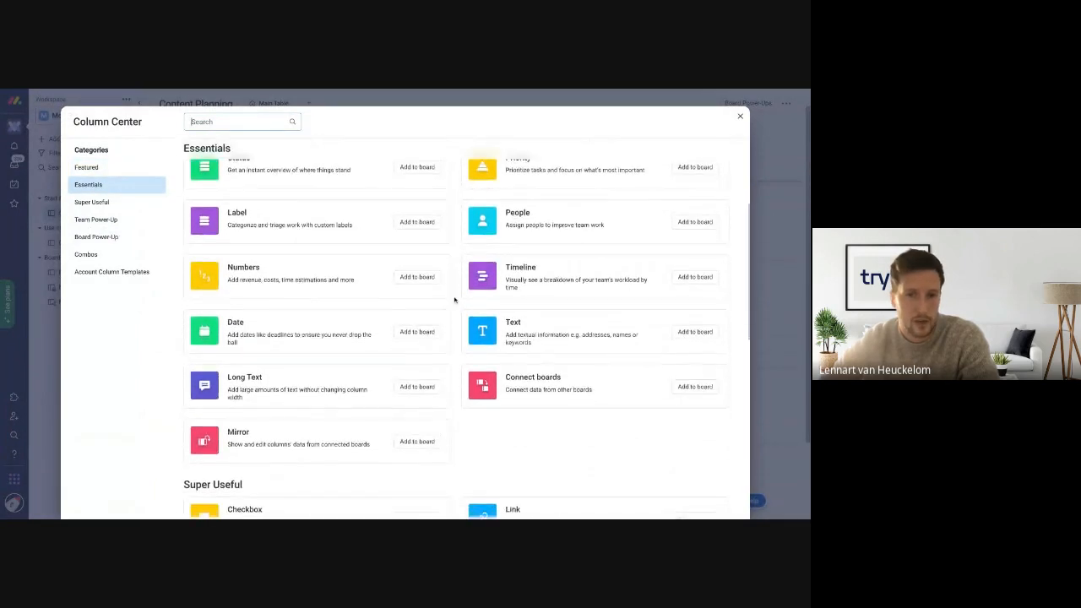
scroll(455, 300, "down", 3)
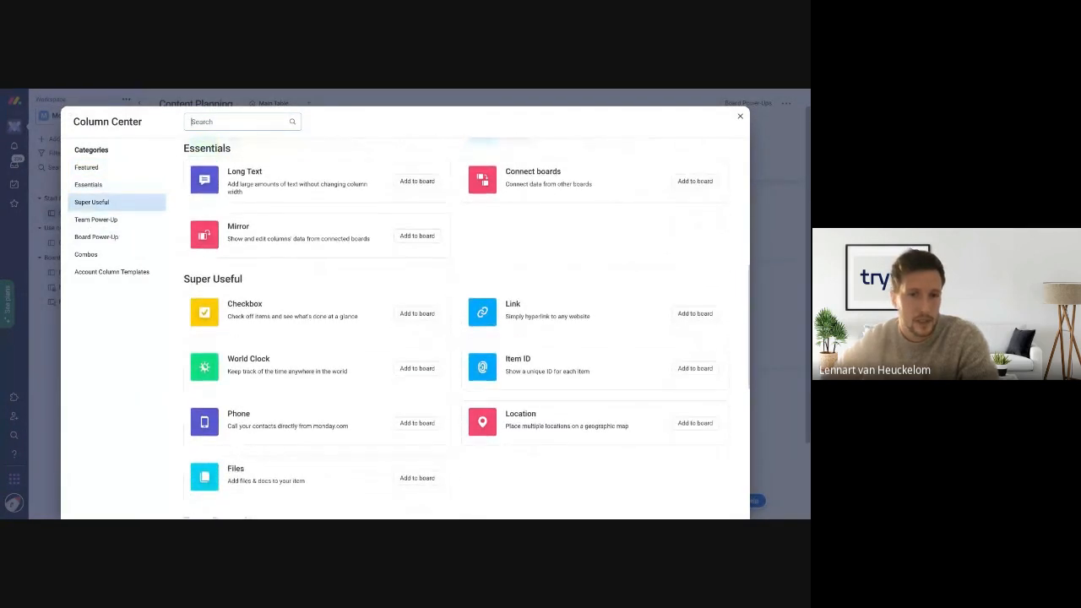
scroll(260, 336, "down", 2)
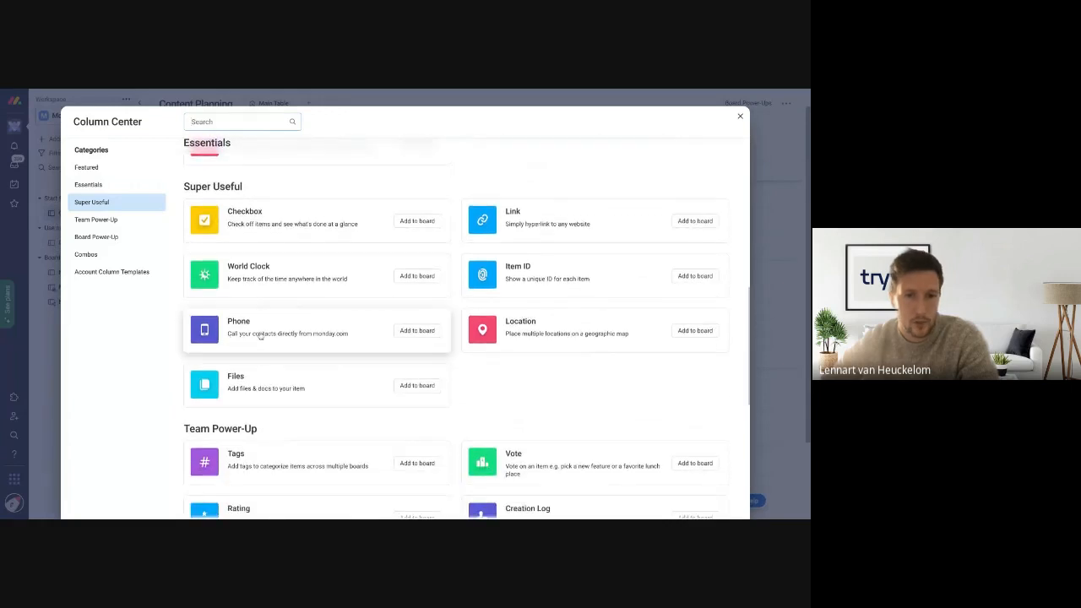
scroll(380, 348, "down", 1)
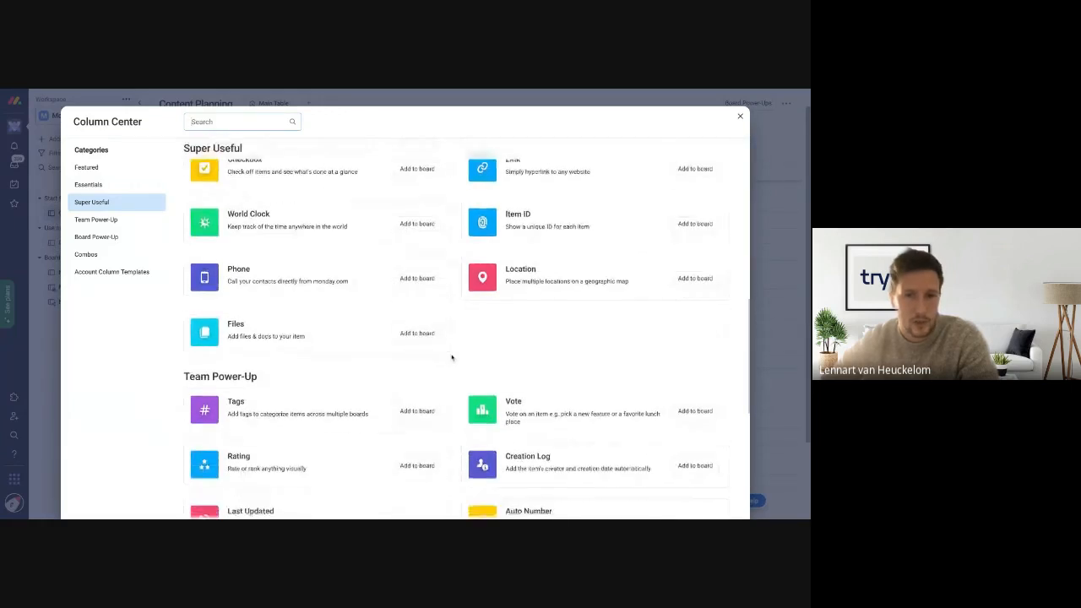
left_click(741, 116)
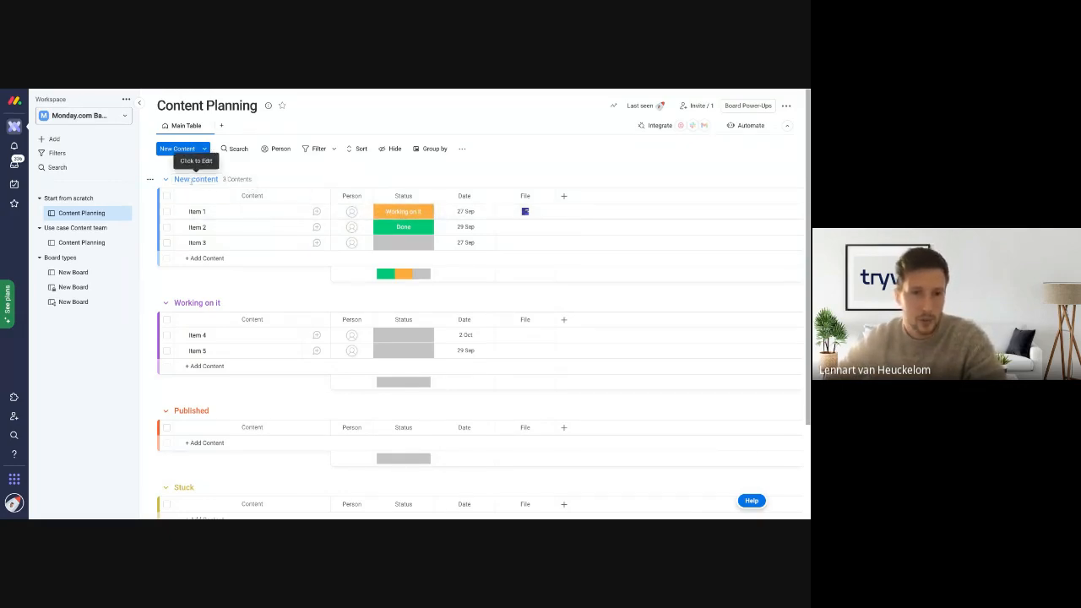
- Name the blank grey status label New and apply the label change
left_click(405, 249)
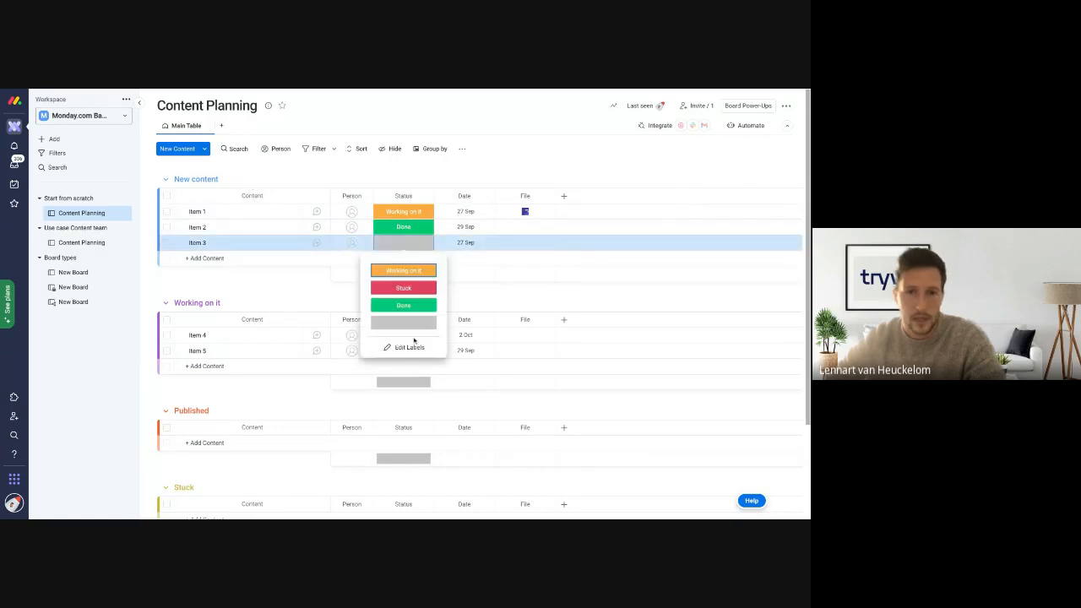
left_click(413, 344)
type("New")
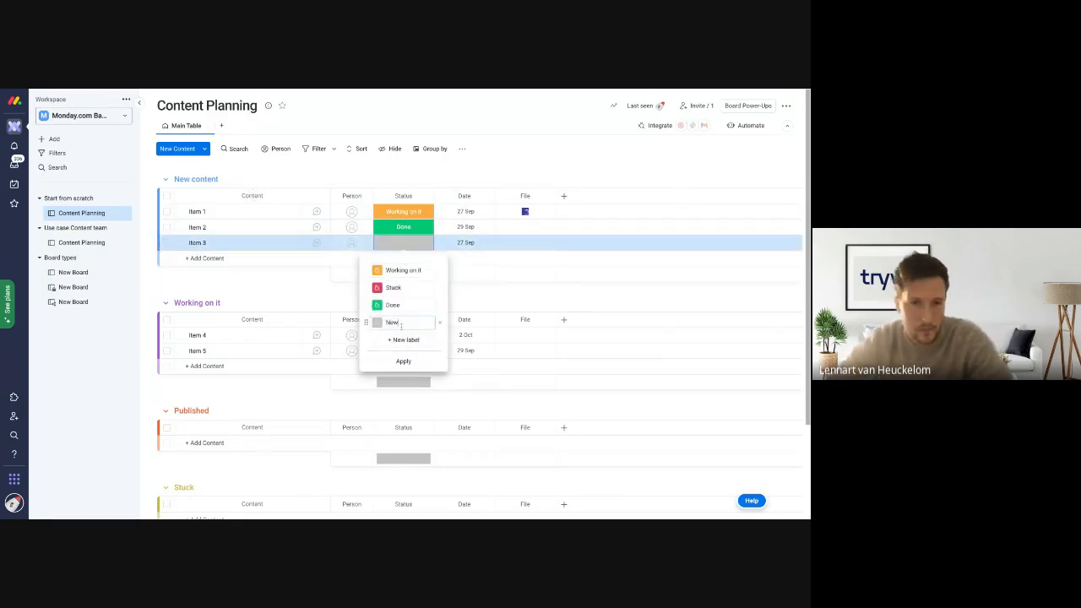
left_click(404, 360)
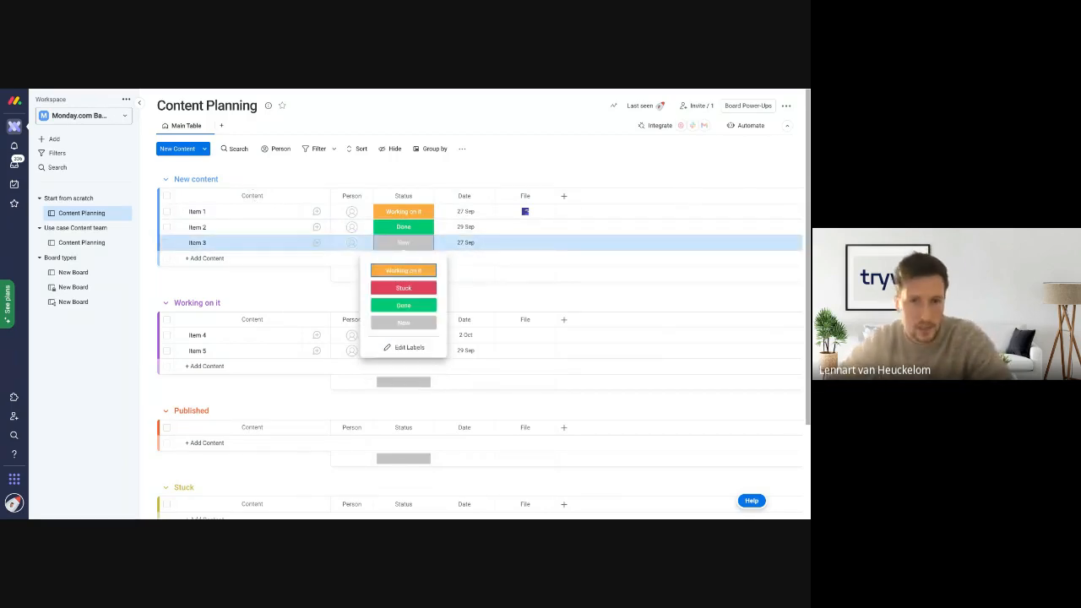
left_click(424, 177)
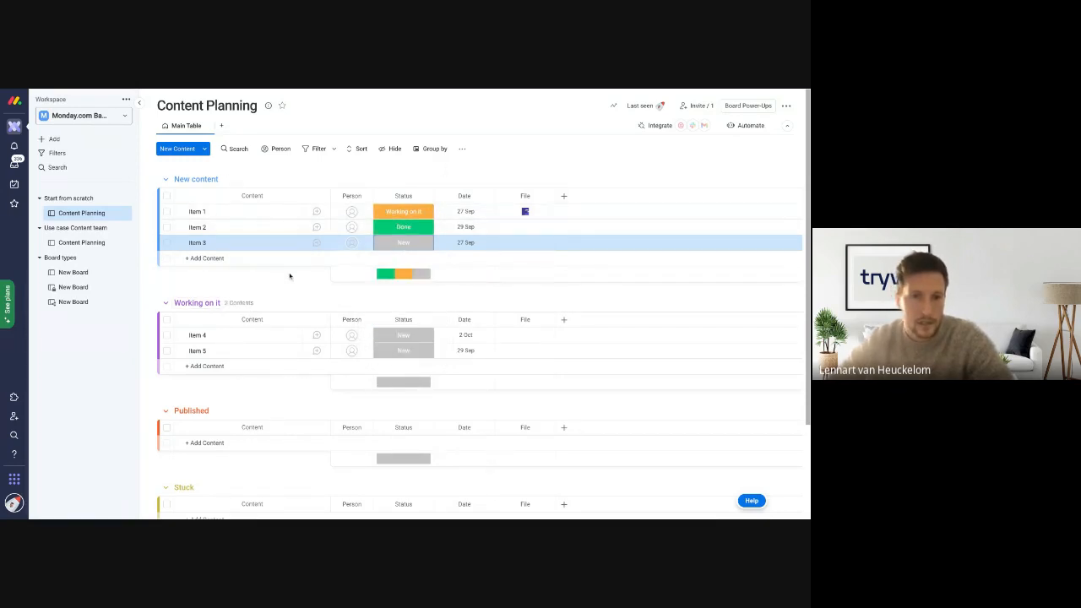
- Add a blue status label named Published and reorder it above New in the label list
left_click(403, 211)
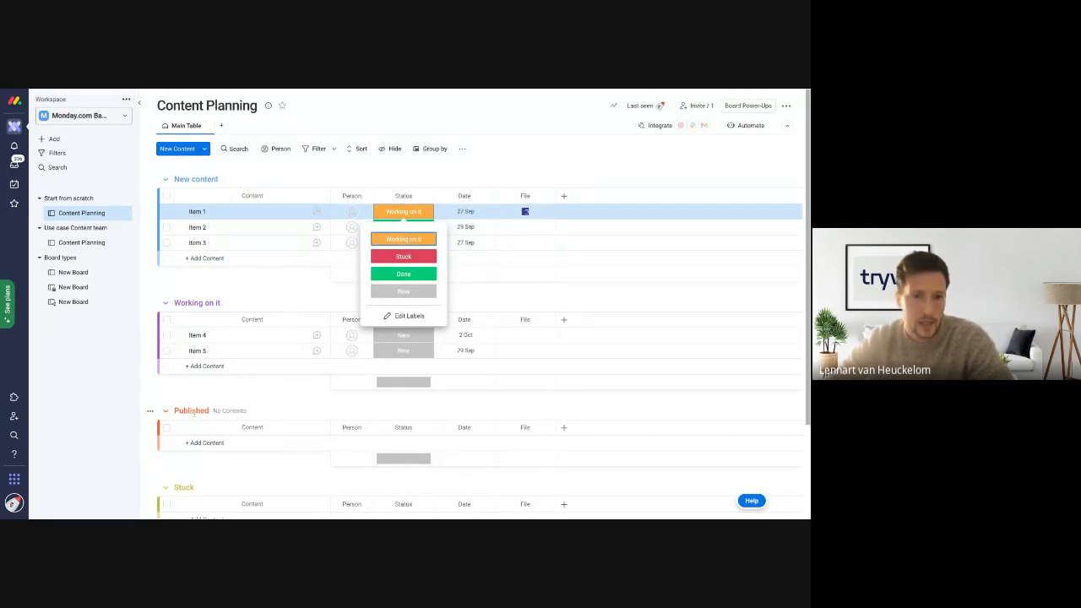
left_click(409, 315)
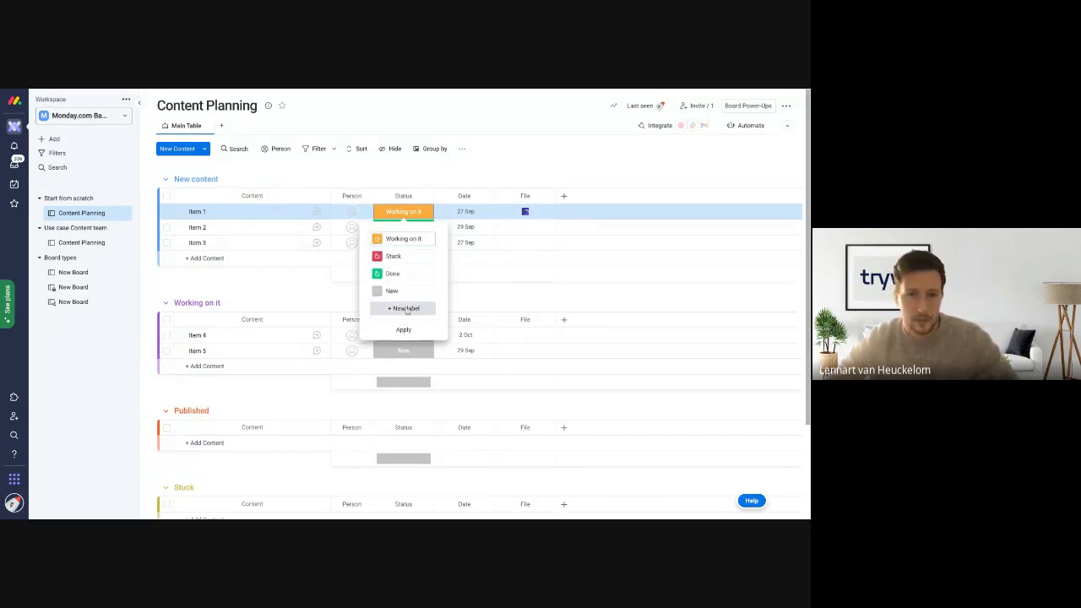
left_click(406, 309)
type("Publi")
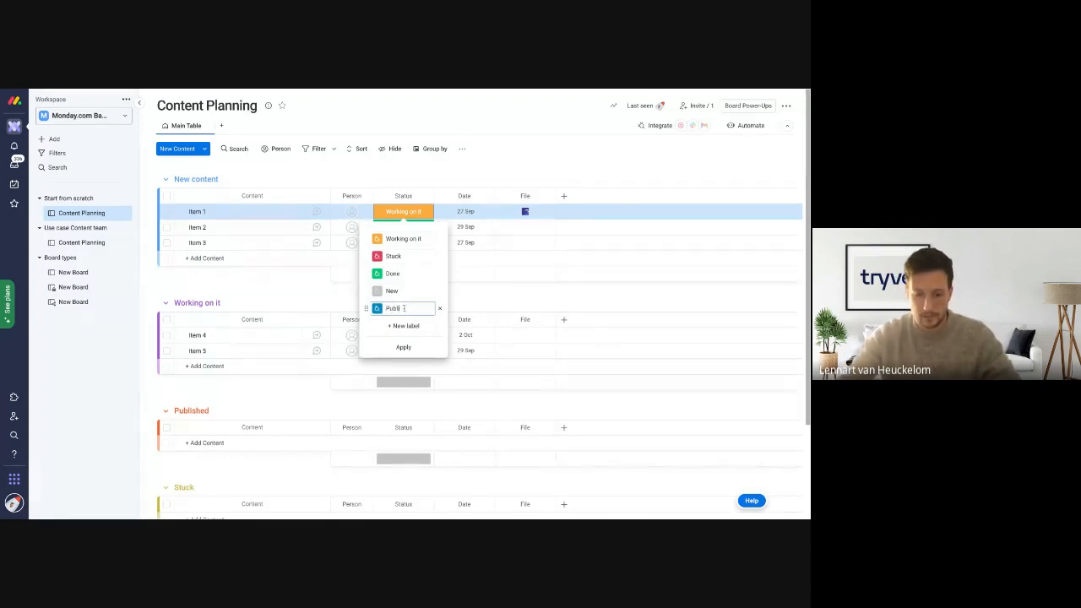
type("shed")
key("Return")
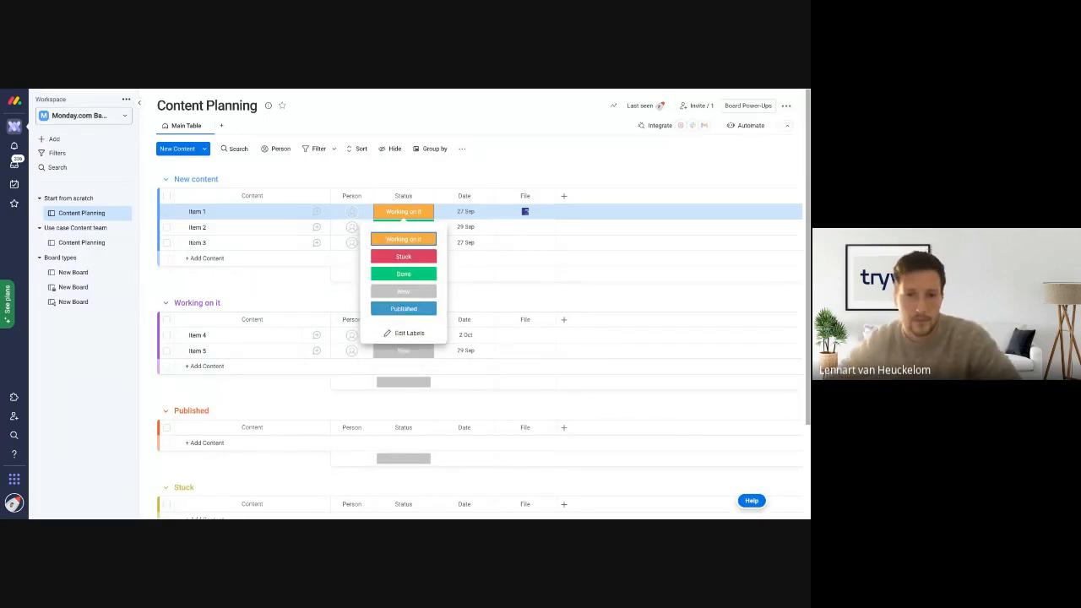
left_click(405, 333)
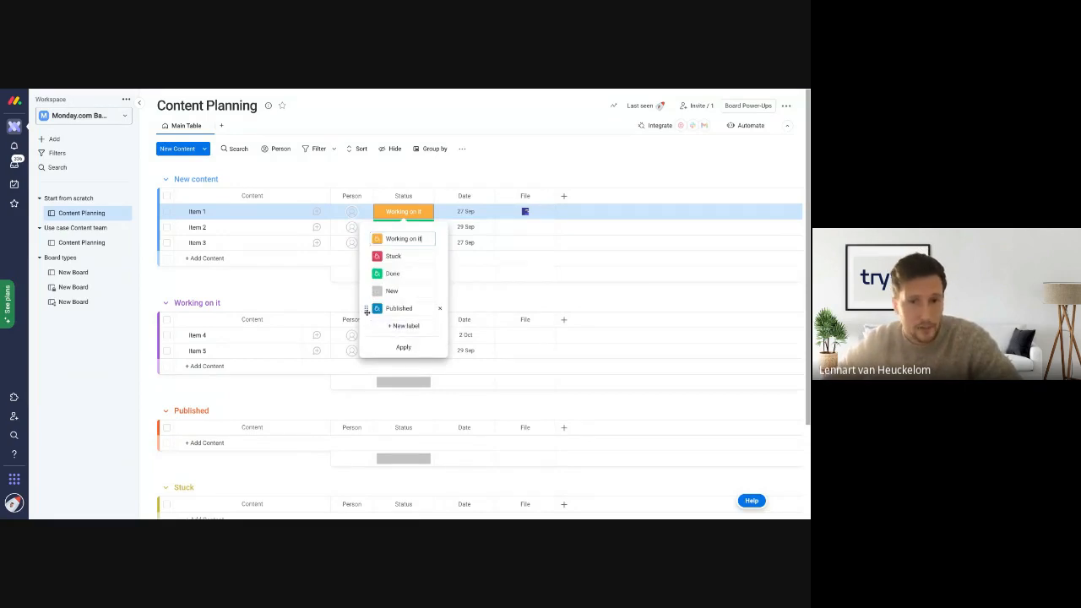
left_click_drag(365, 311, 375, 291)
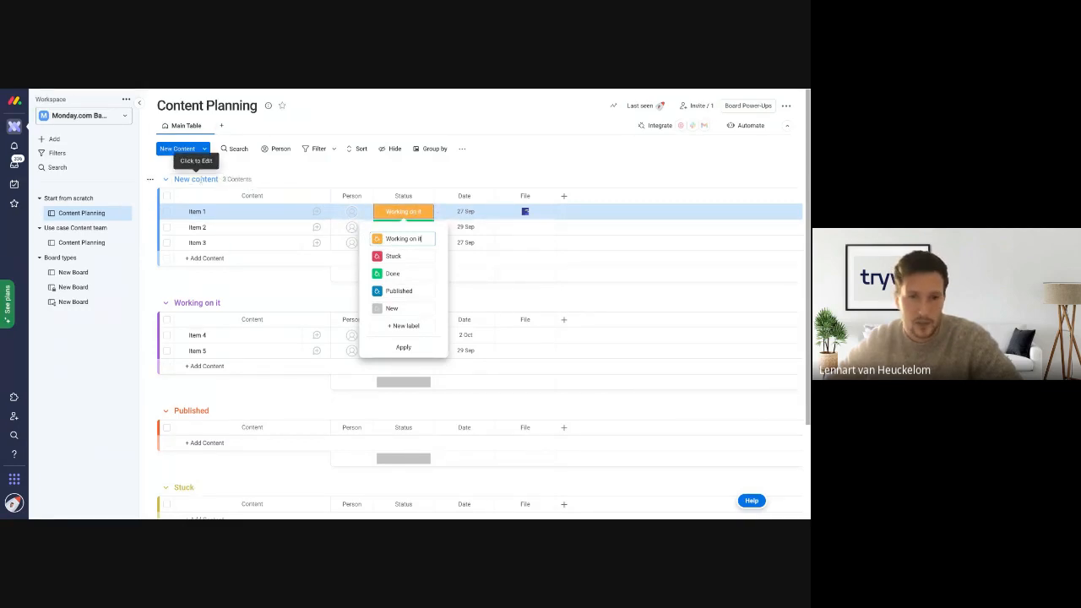
- Colour the Working on it group orange and swap its contents, bringing in Item 1 and sending Items 4 and 5 to New content
left_click(231, 300)
left_click(179, 303)
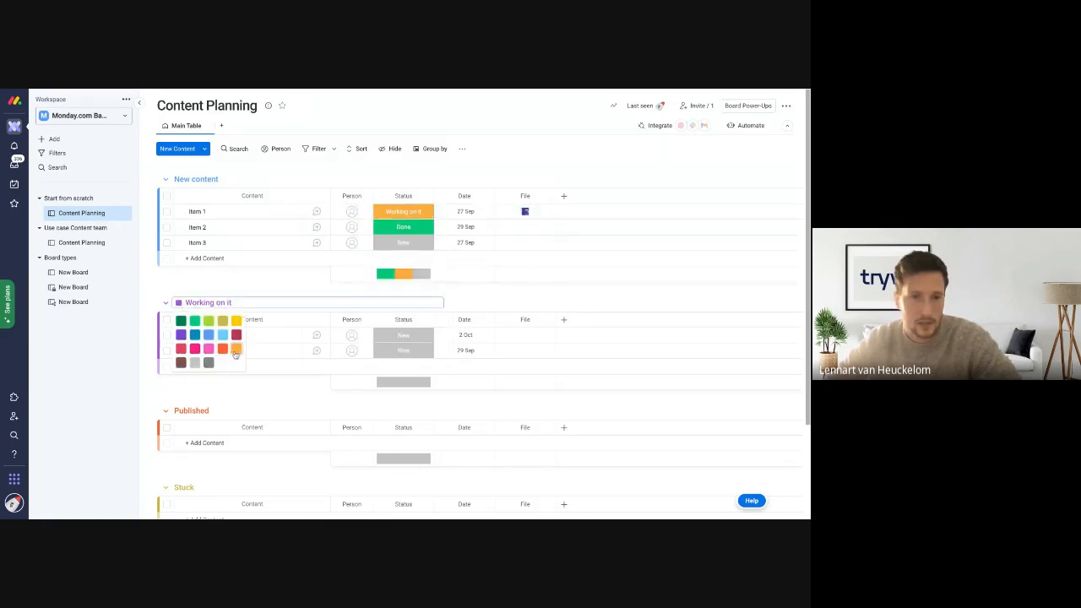
left_click(237, 350)
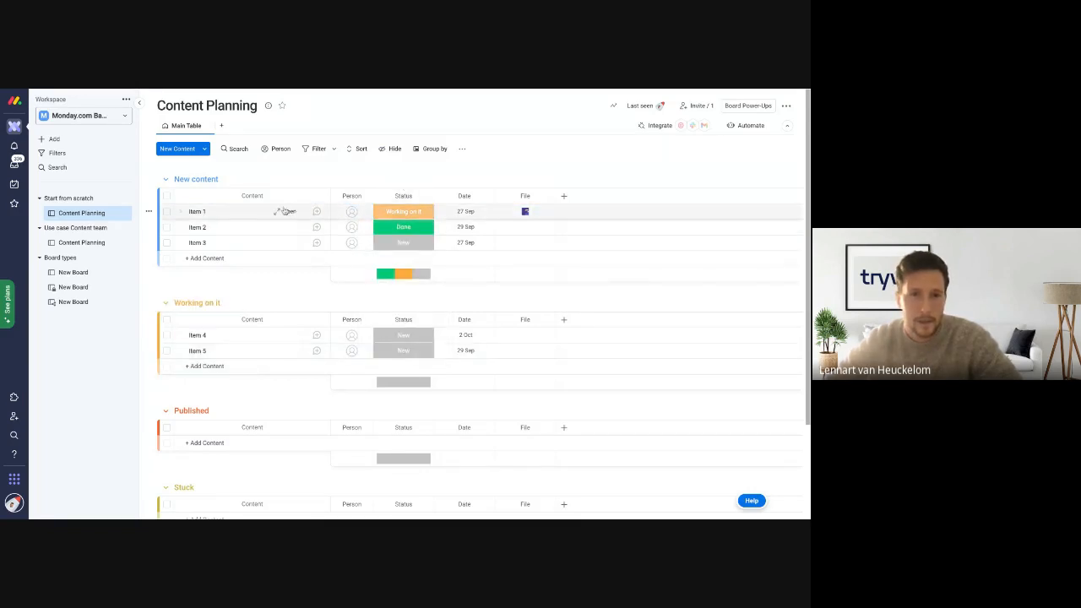
left_click_drag(253, 212, 252, 320)
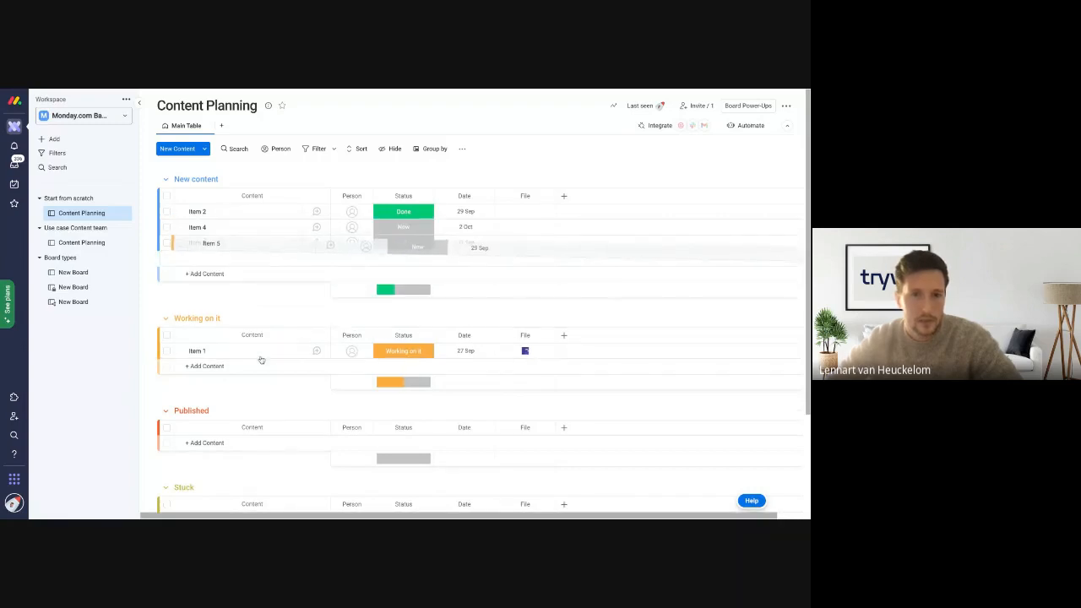
- Rename the green Done status label as Published
left_click(404, 211)
left_click(412, 335)
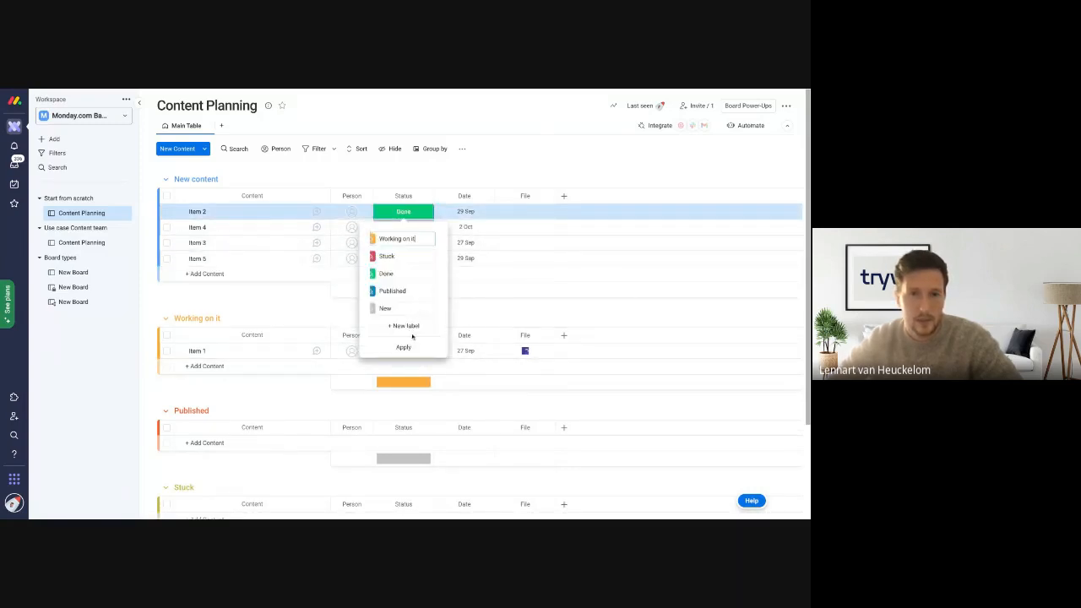
left_click(405, 274)
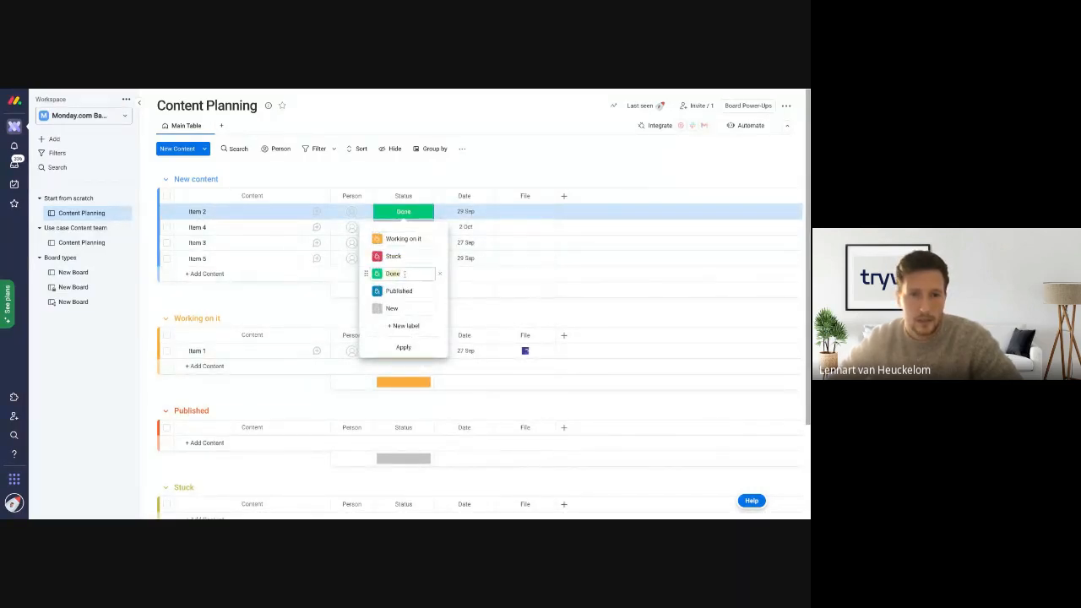
key("BackSpace")
key("BackSpace")
key("BackSpace")
key("BackSpace")
type("Published")
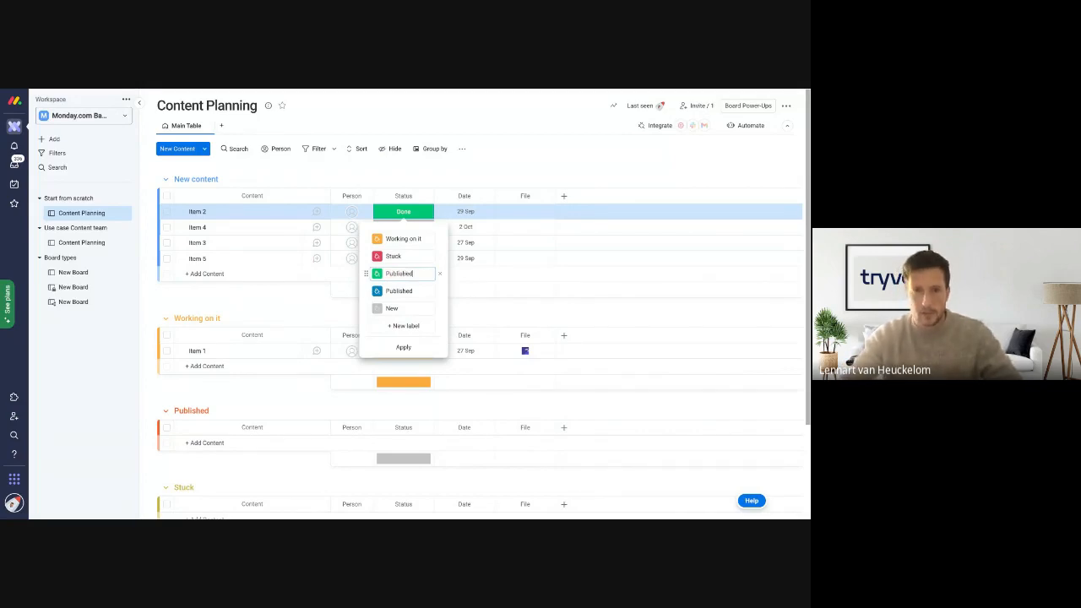
- Delete the duplicate blue Published status label, keeping the green one
left_click(440, 291)
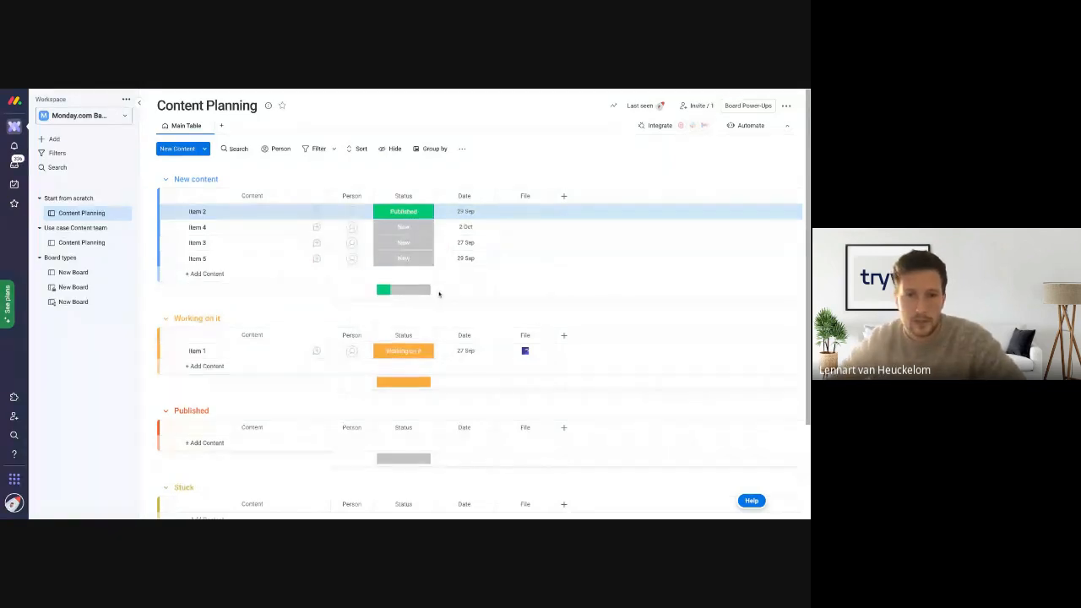
left_click(404, 211)
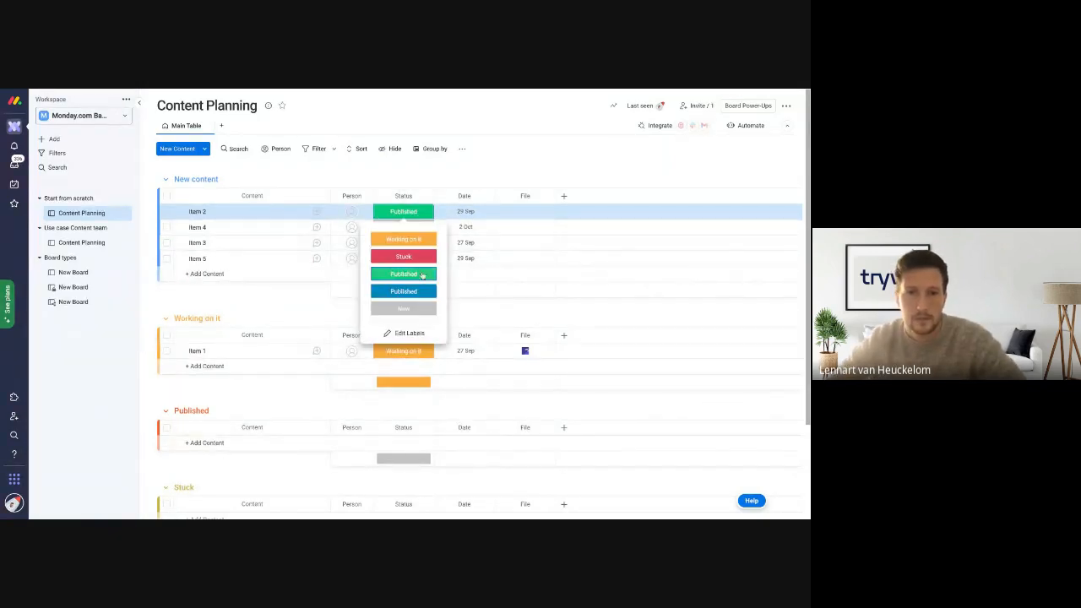
left_click(421, 334)
left_click(440, 291)
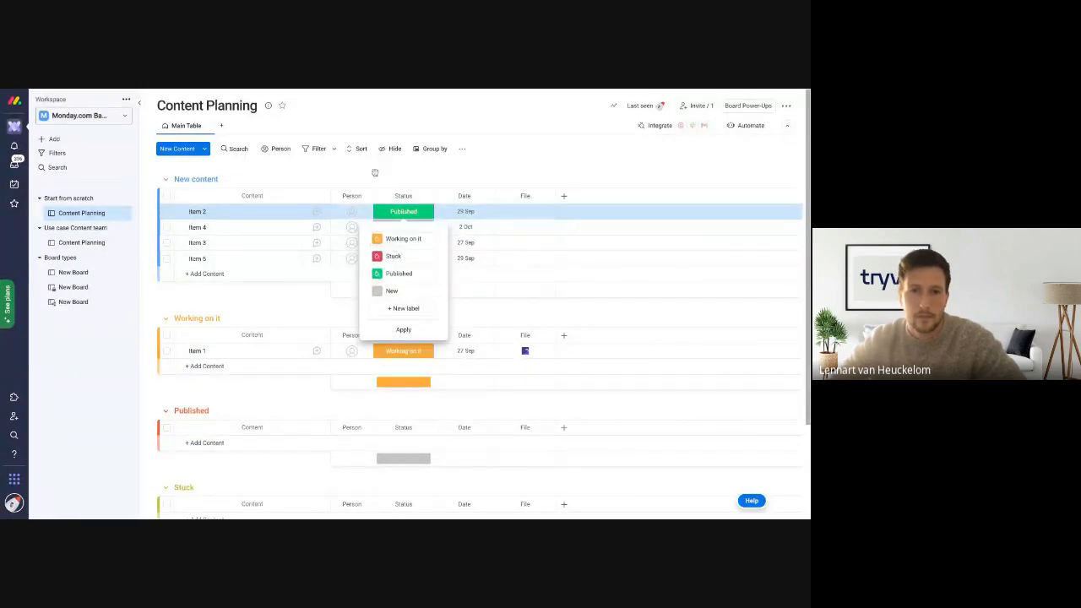
left_click(375, 172)
- Move Item 2 into the Published group and colour that group dark green
left_click_drag(242, 211, 189, 403)
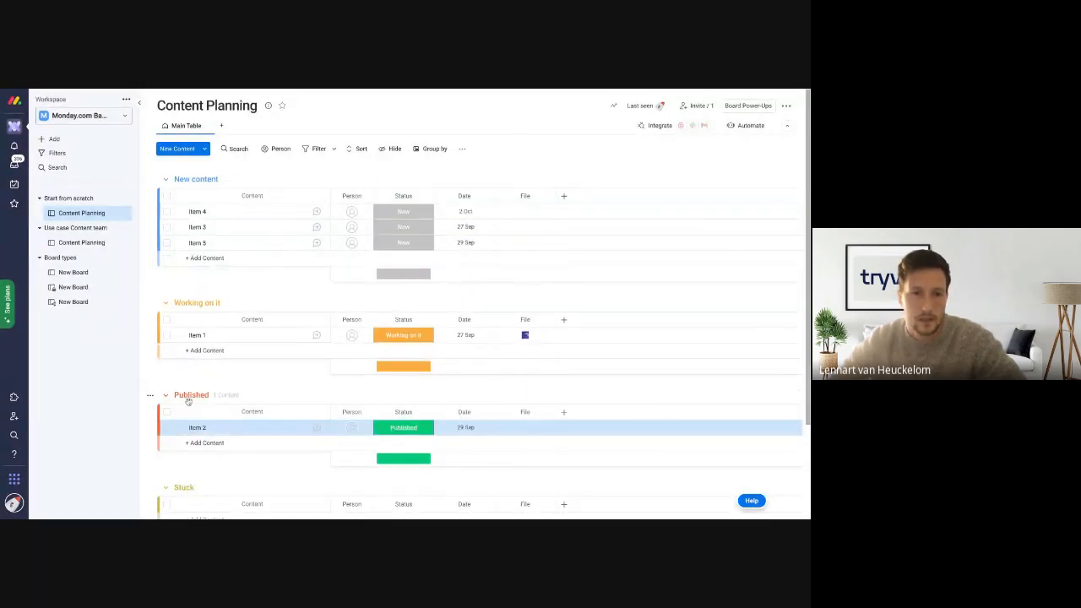
left_click(188, 399)
left_click(180, 396)
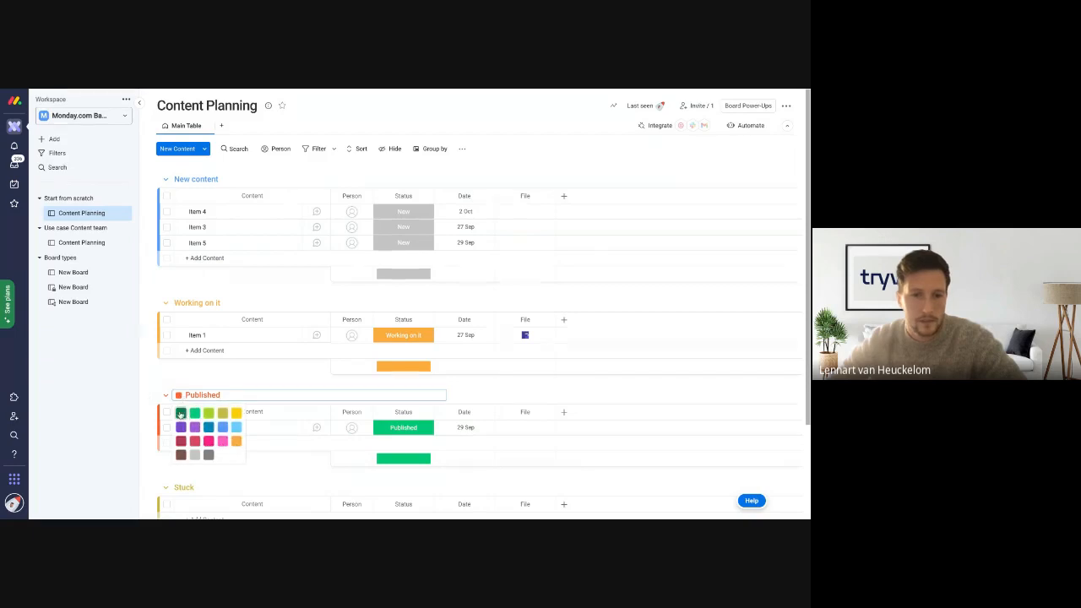
left_click(180, 413)
- Change the colour of the Stuck group to dark red
scroll(258, 379, "down", 1)
left_click(184, 453)
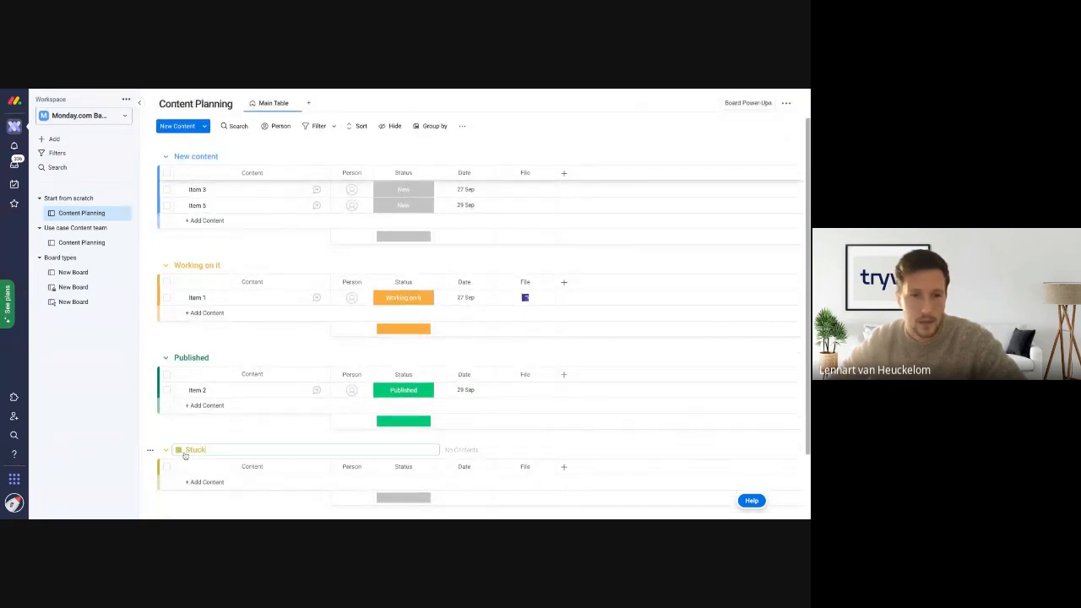
left_click(180, 452)
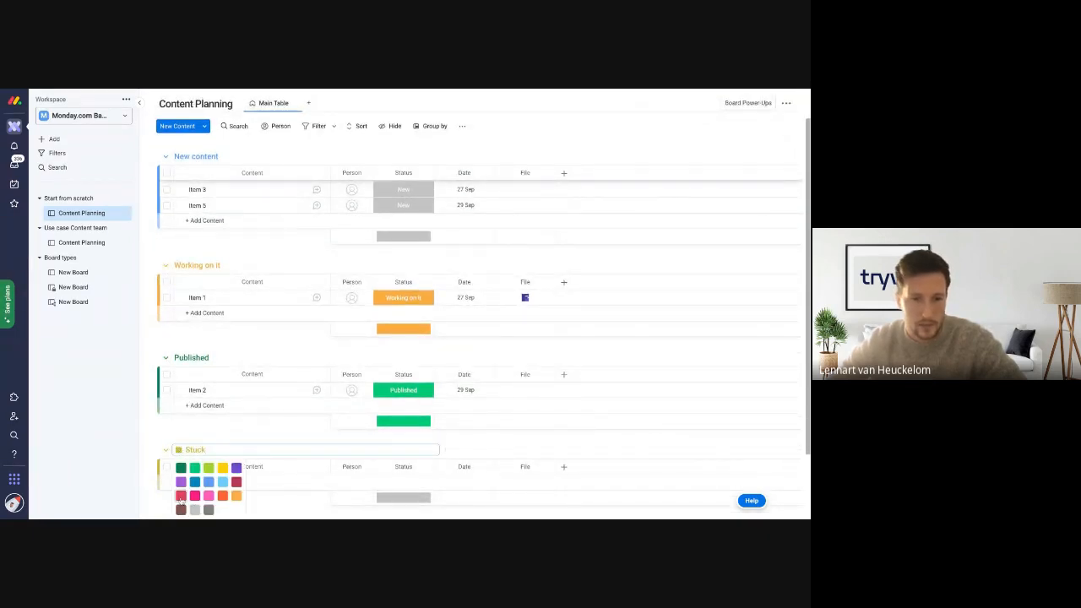
left_click(238, 482)
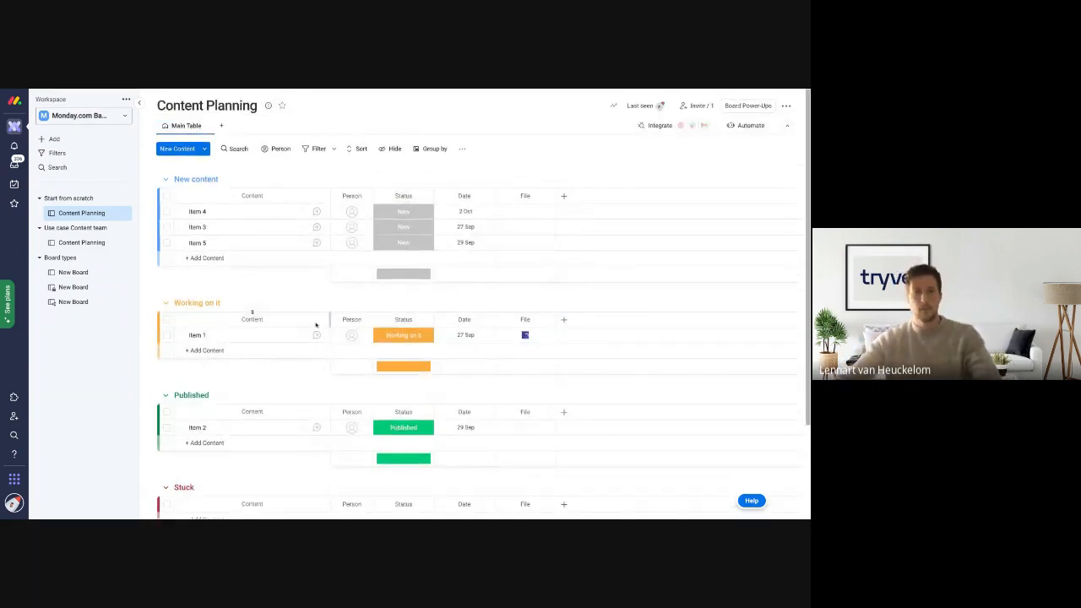
- Review the board's groups and check the status labels offered for Item 4 and Item 2
scroll(214, 211, "down", 1)
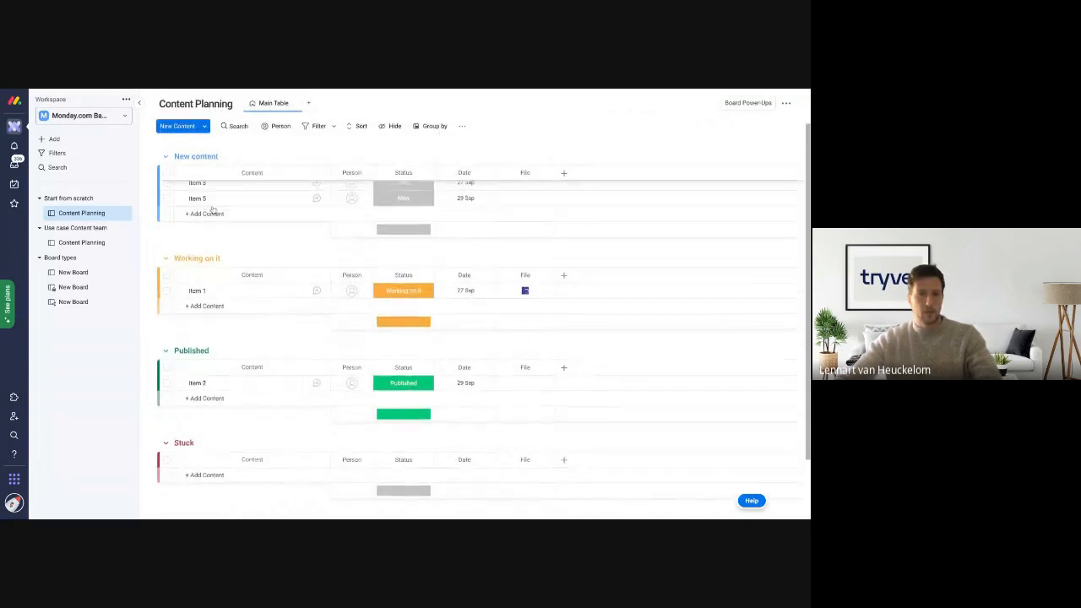
scroll(213, 210, "up", 2)
left_click(410, 211)
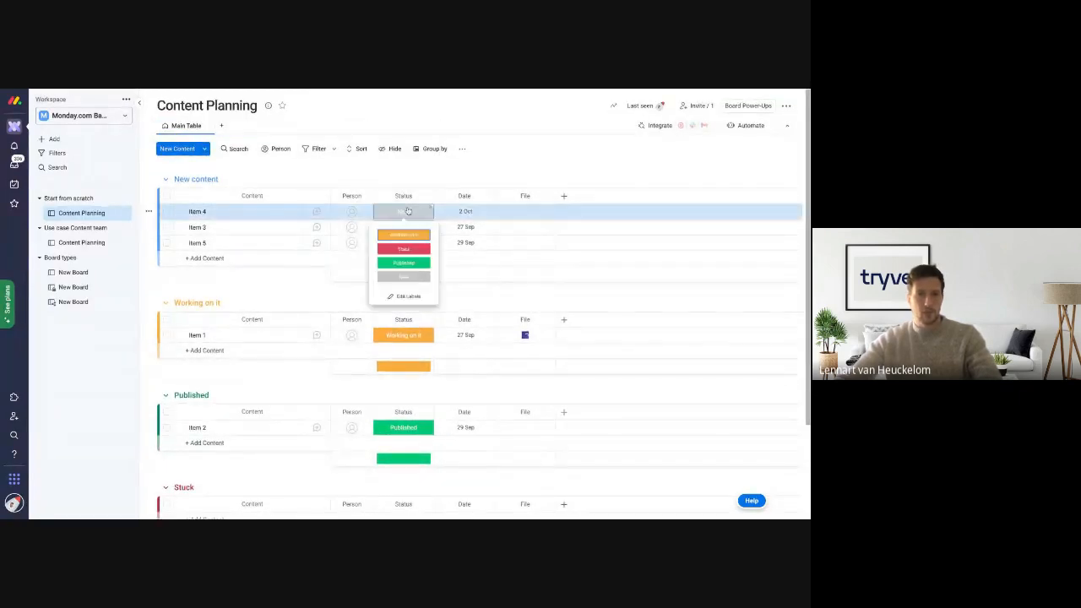
left_click(277, 279)
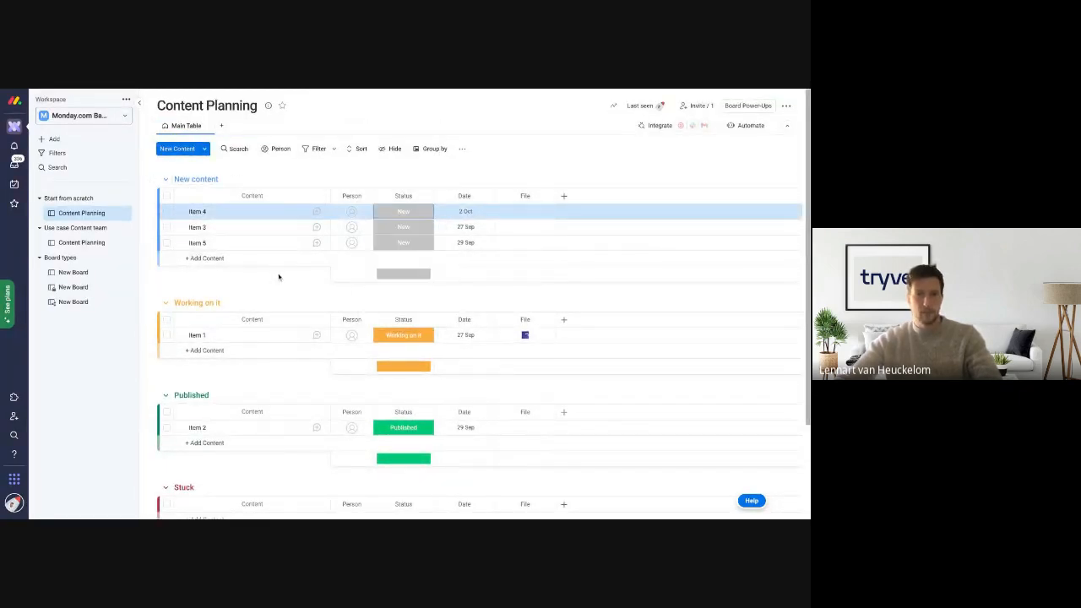
scroll(279, 279, "down", 1)
scroll(375, 342, "down", 1)
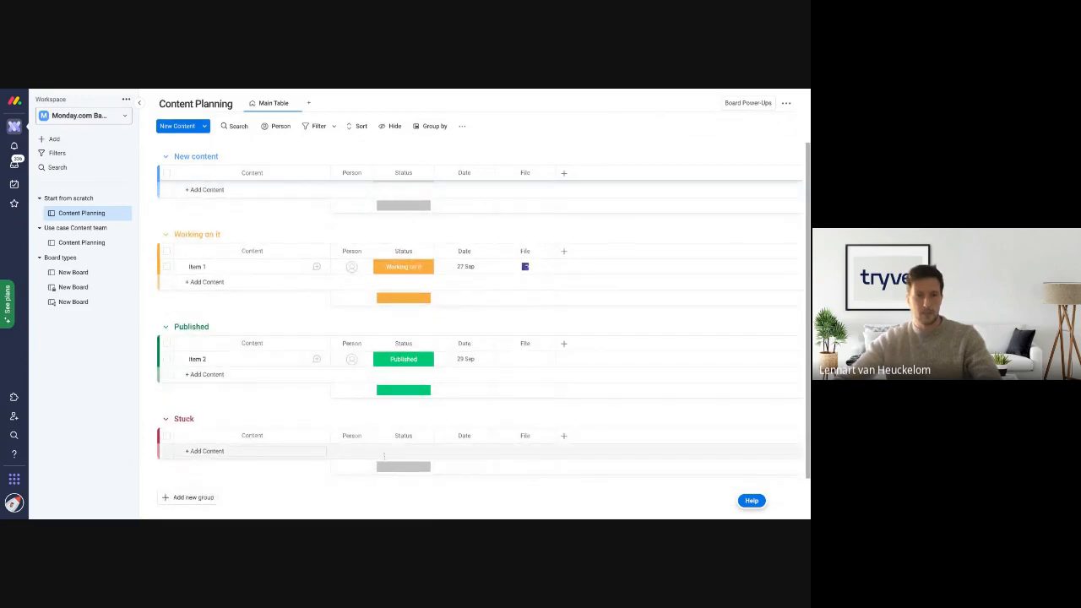
scroll(397, 384, "up", 1)
left_click(399, 388)
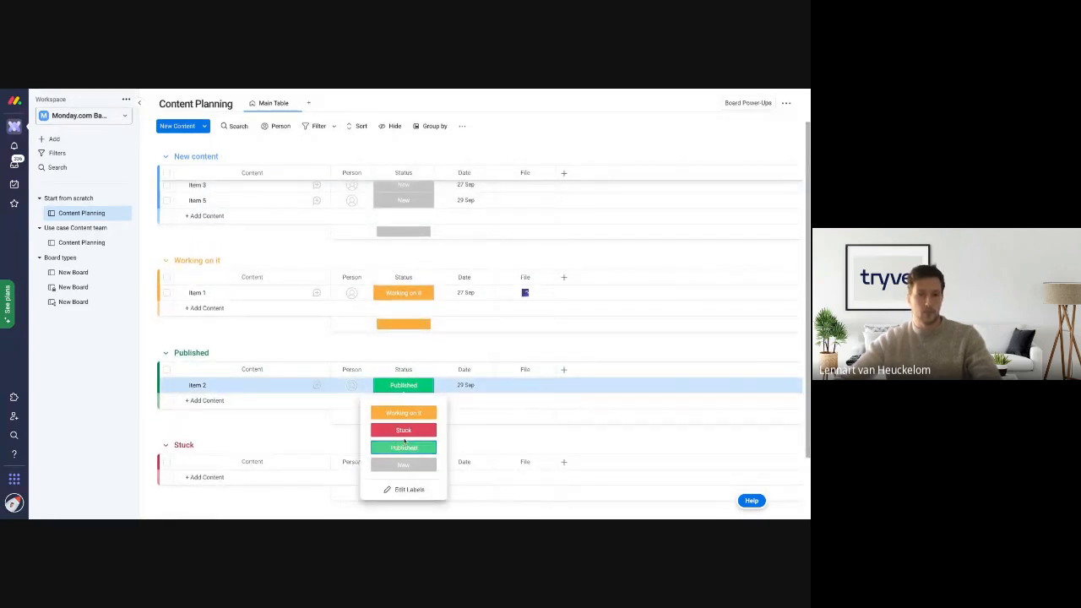
left_click(313, 341)
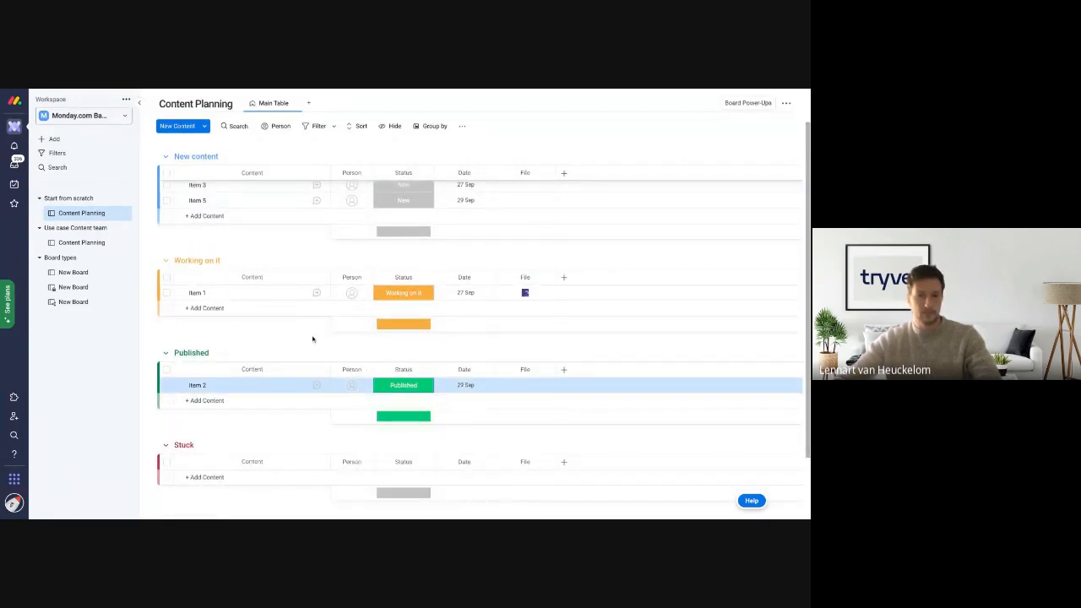
scroll(254, 295, "up", 1)
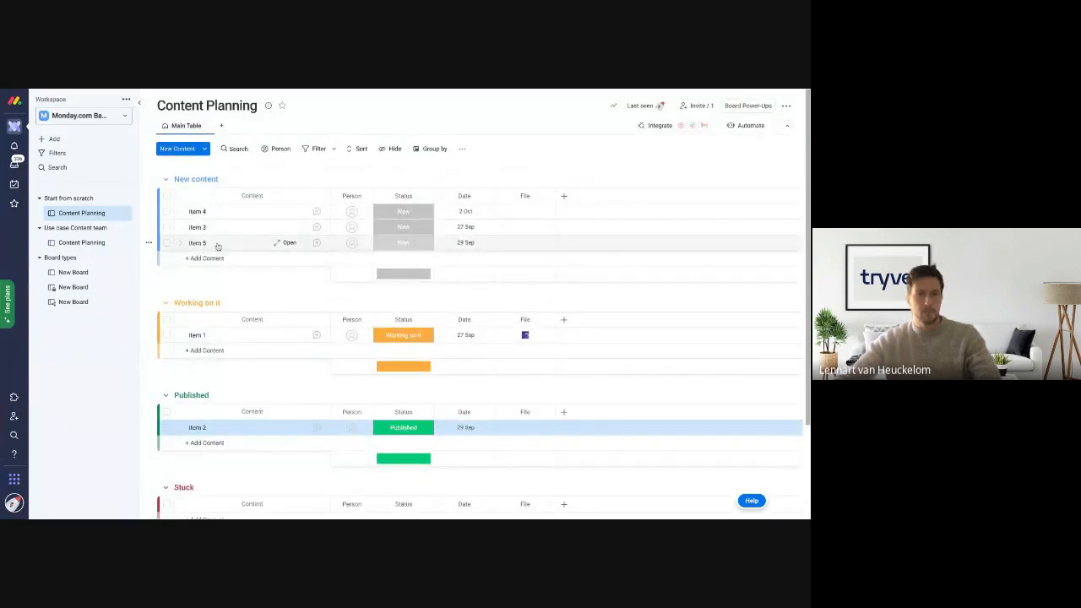
- Rename the Person column as Owner and look at the column types available to add
scroll(334, 187, "down", 1)
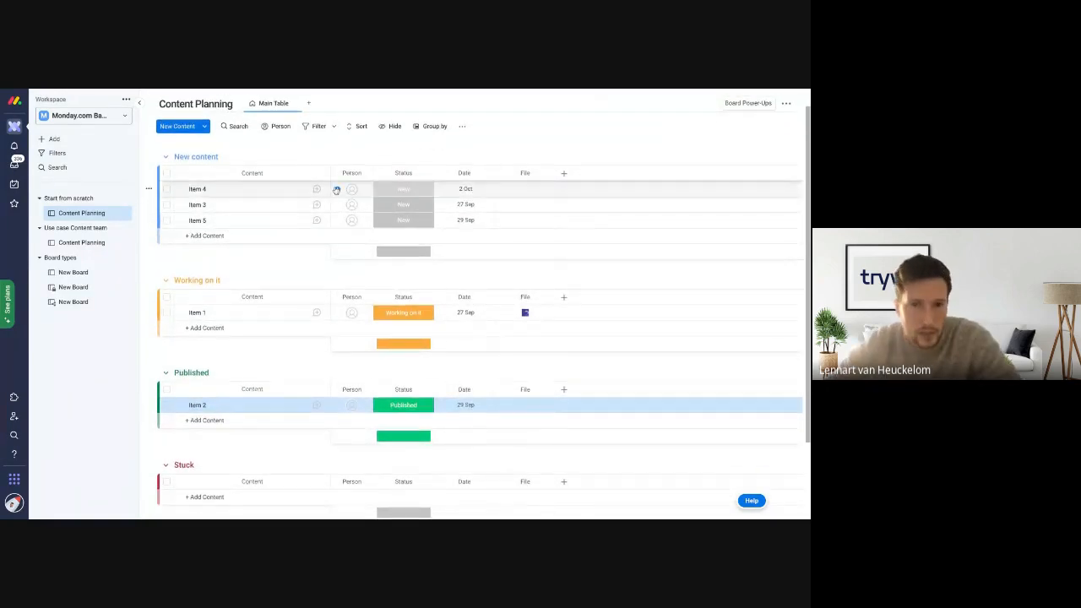
scroll(334, 187, "up", 1)
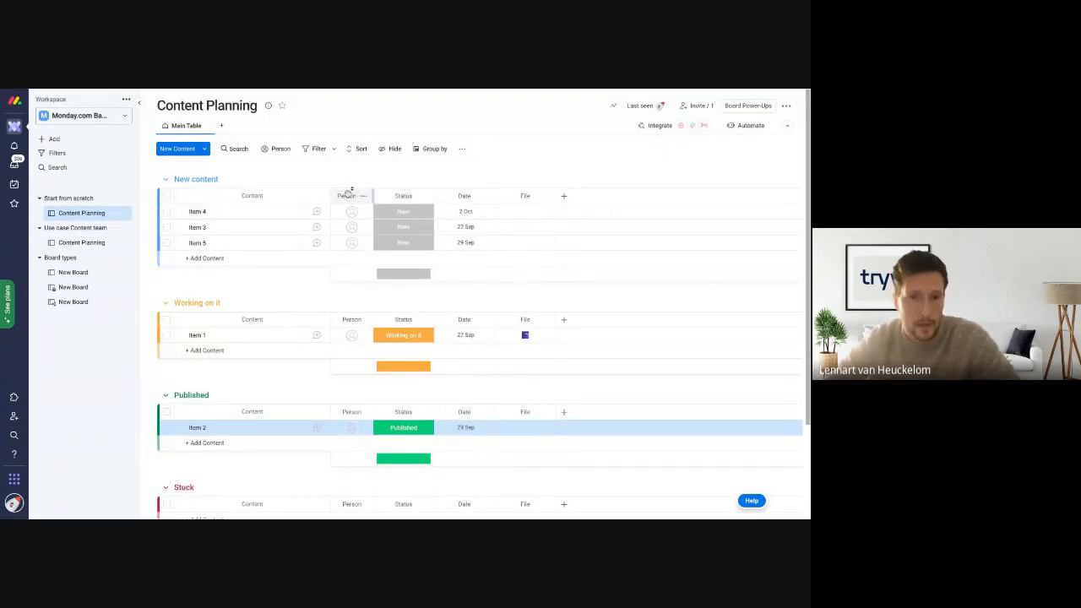
scroll(348, 194, "down", 1)
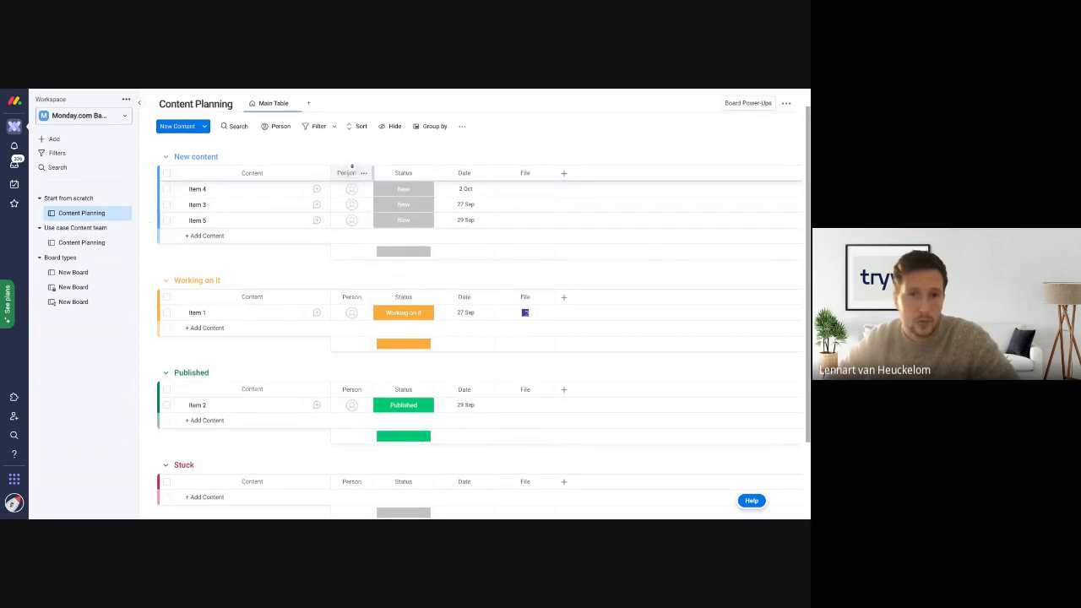
left_click(345, 172)
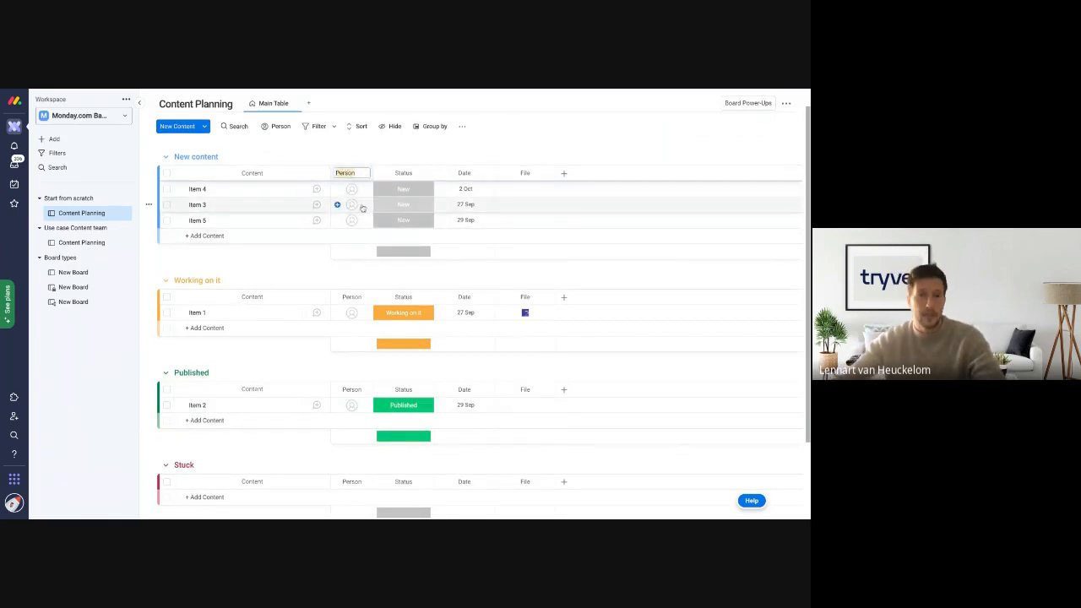
type("Owner")
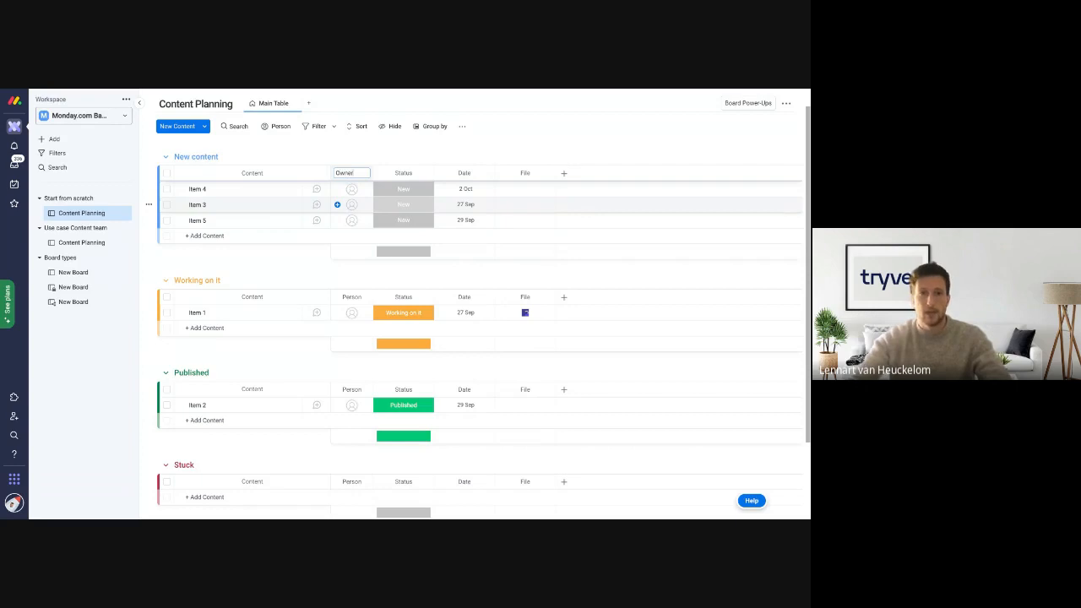
key("Return")
scroll(356, 210, "up", 1)
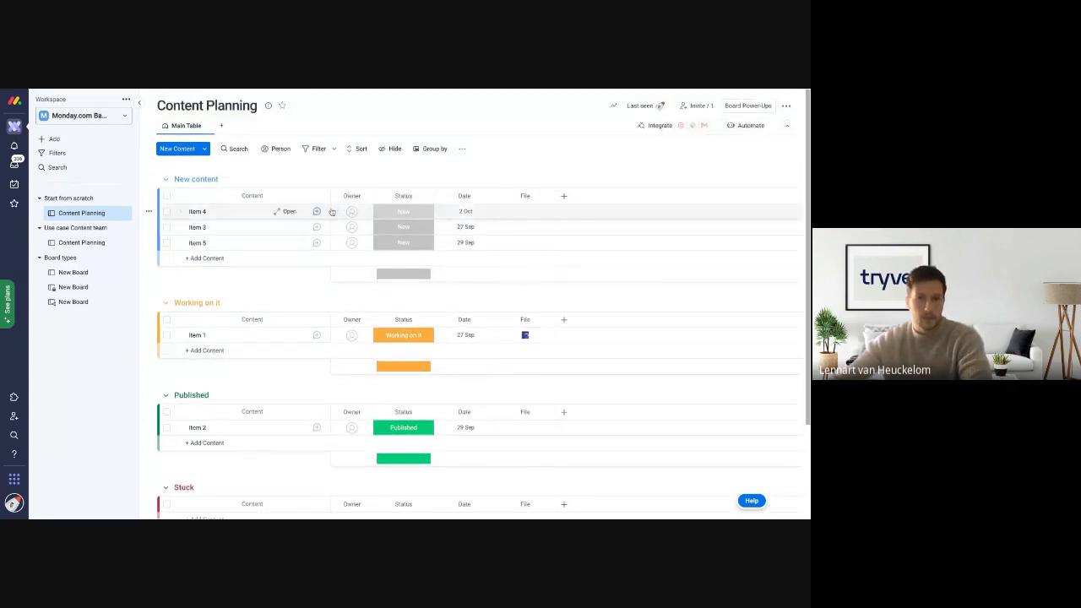
left_click(564, 197)
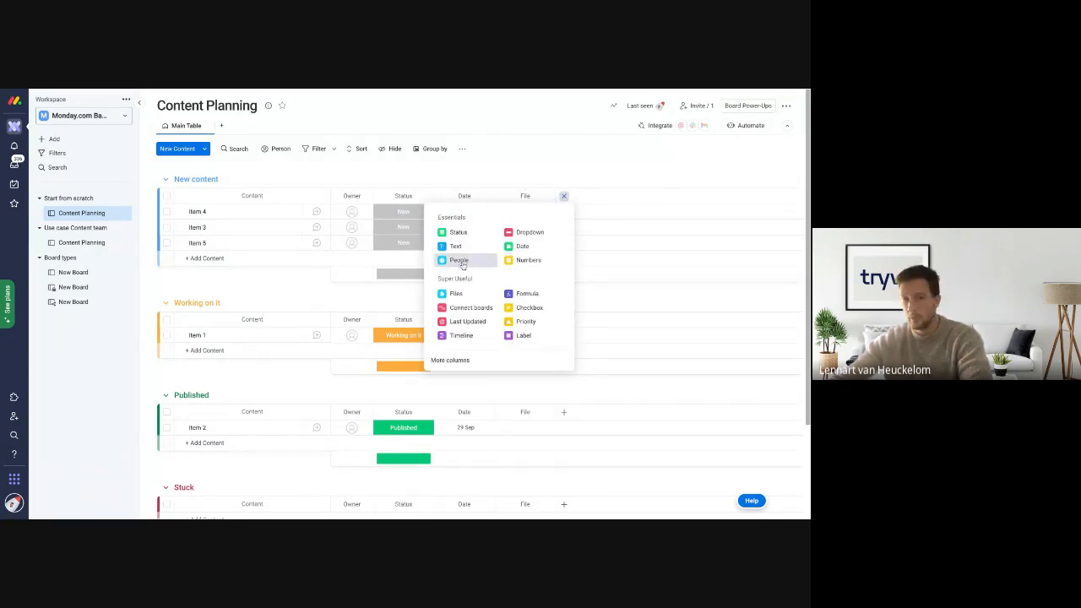
left_click(398, 171)
- Assign owners in the New content group, giving Item 4 and Item 5 the first suggested person and Item 3 the second
left_click(353, 212)
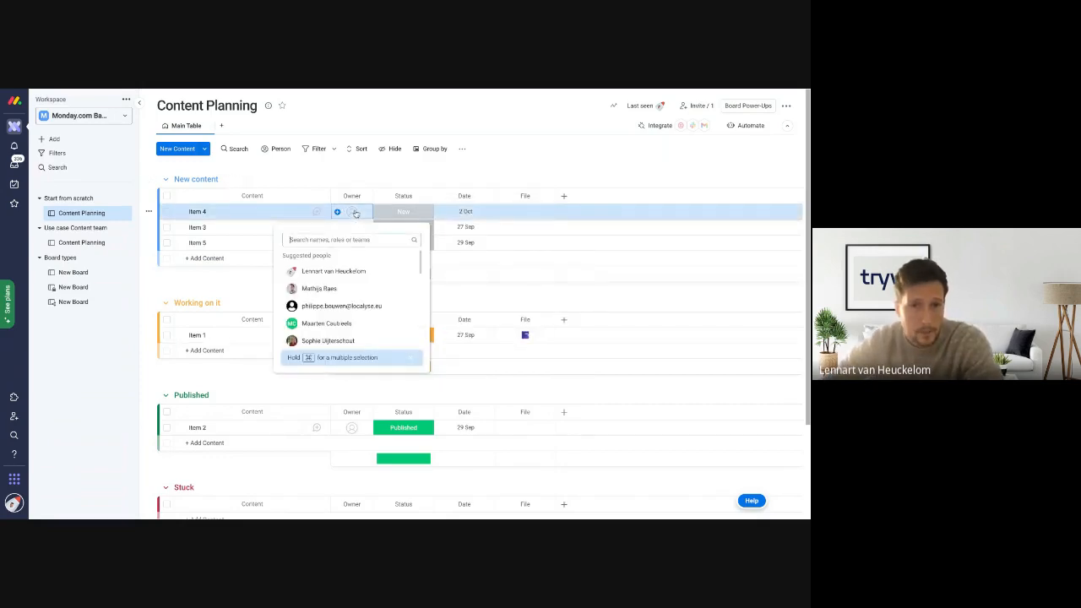
left_click(350, 276)
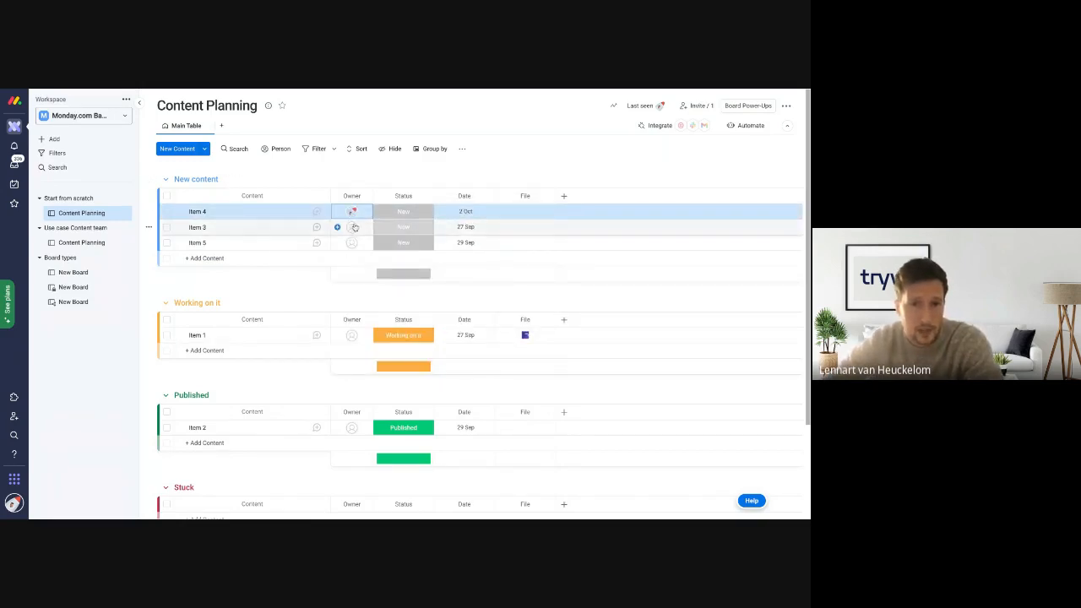
left_click(353, 227)
left_click(345, 304)
left_click(351, 242)
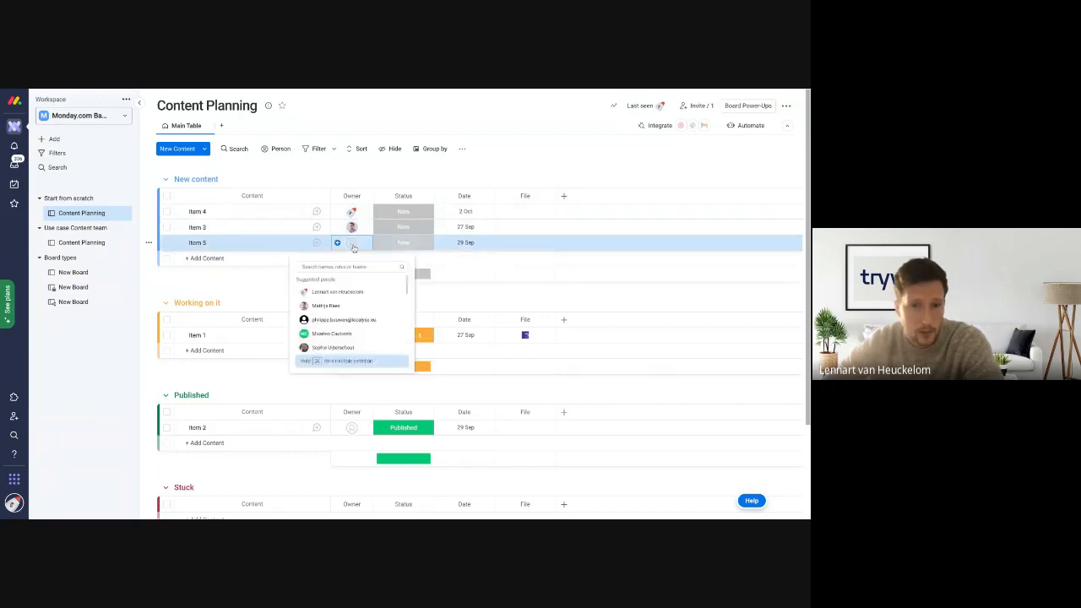
left_click(350, 305)
- Assign the first suggested person as owner of Item 1 in Working on it and Item 2 in Published
left_click(351, 335)
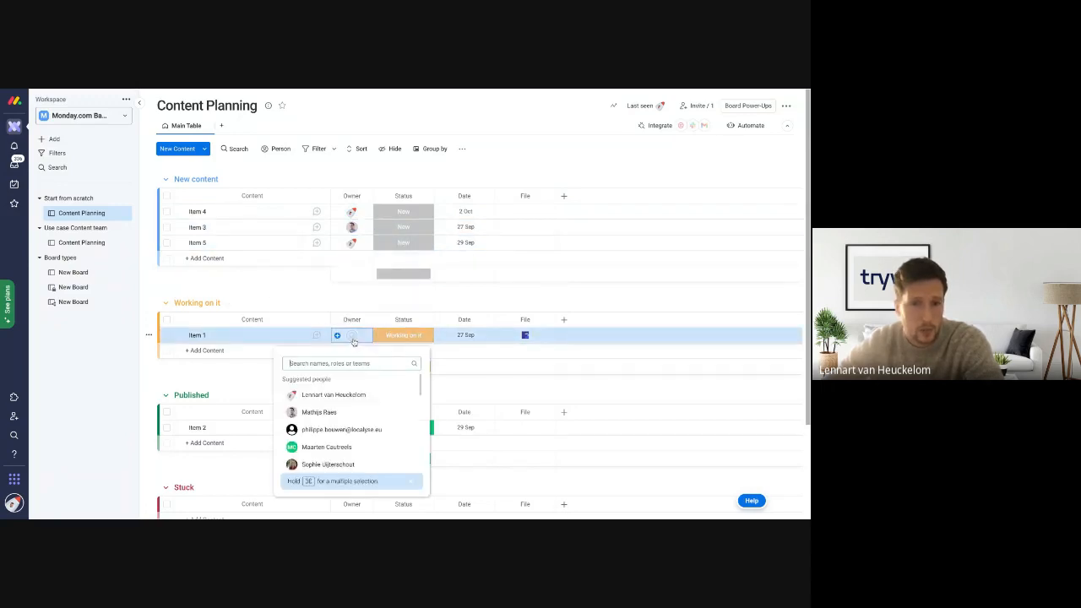
left_click(356, 395)
scroll(356, 397, "down", 1)
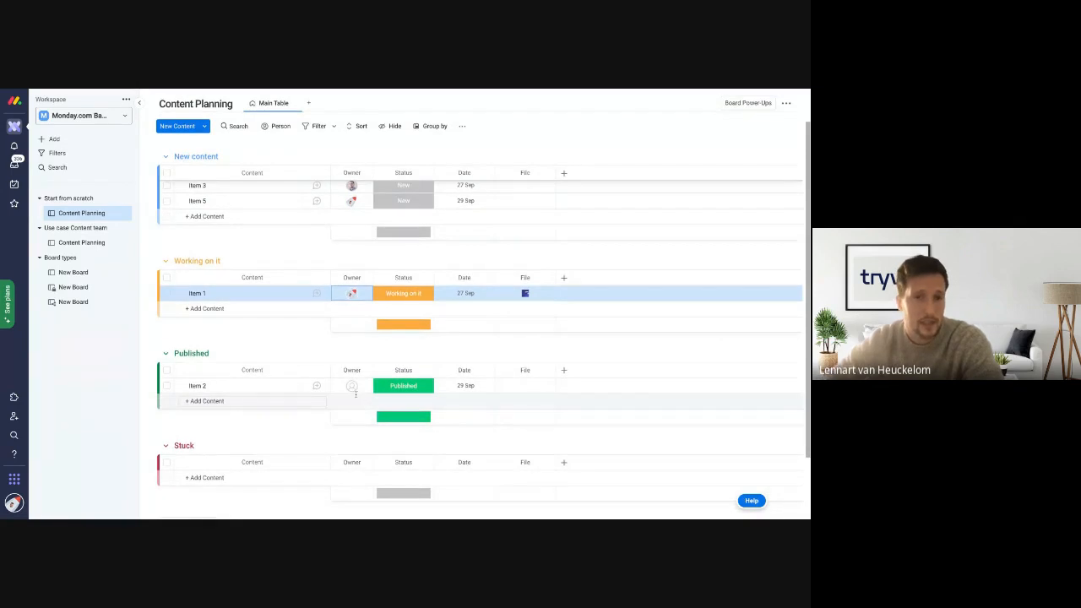
left_click(353, 386)
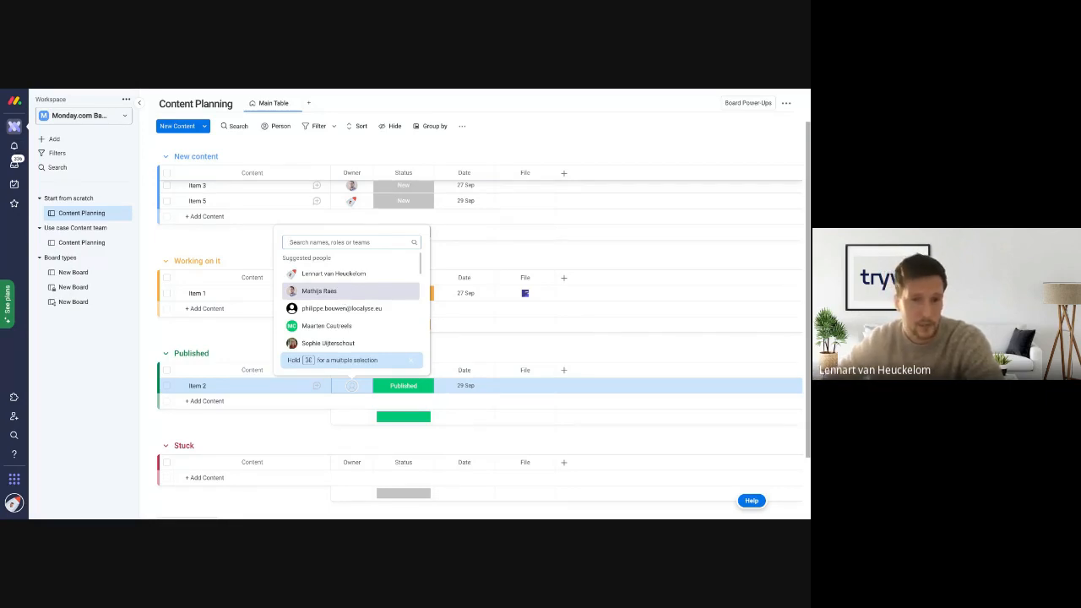
left_click(346, 275)
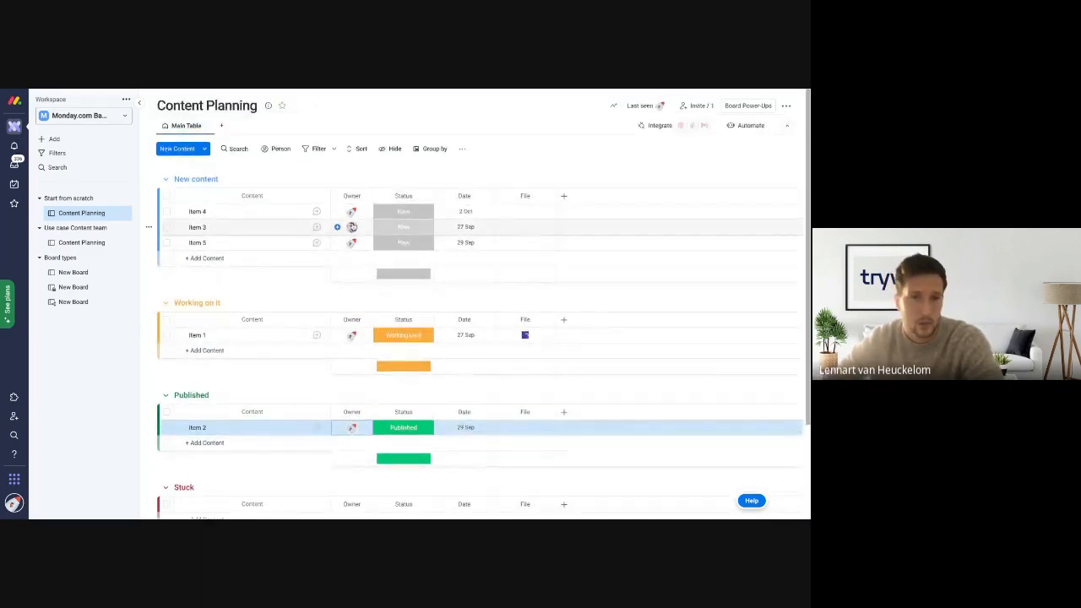
- Add a new Status column after the File column and name it Content type
mouse_move(355, 244)
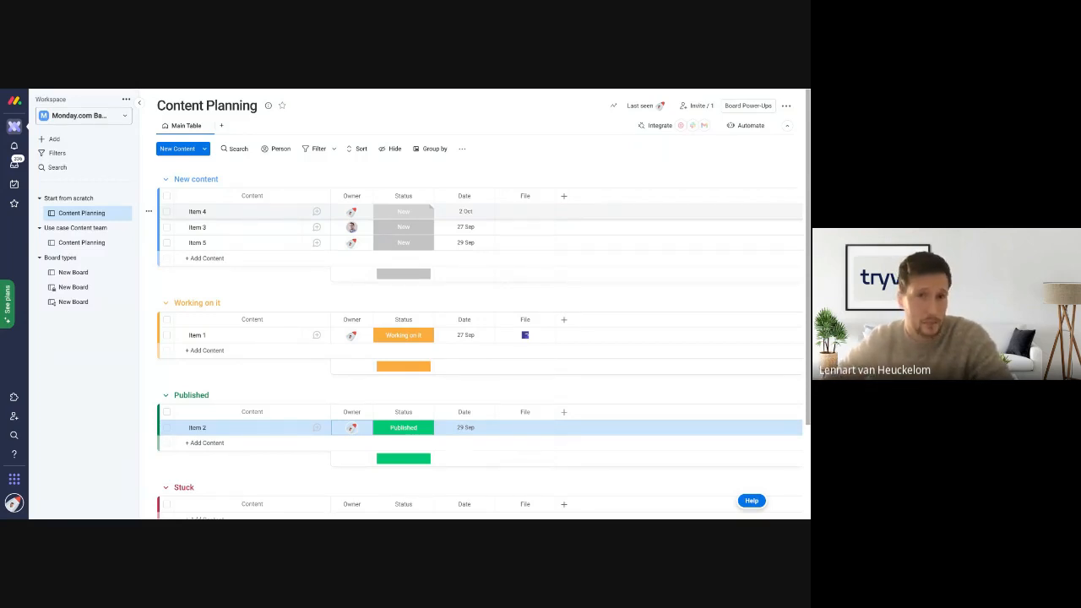
left_click(564, 197)
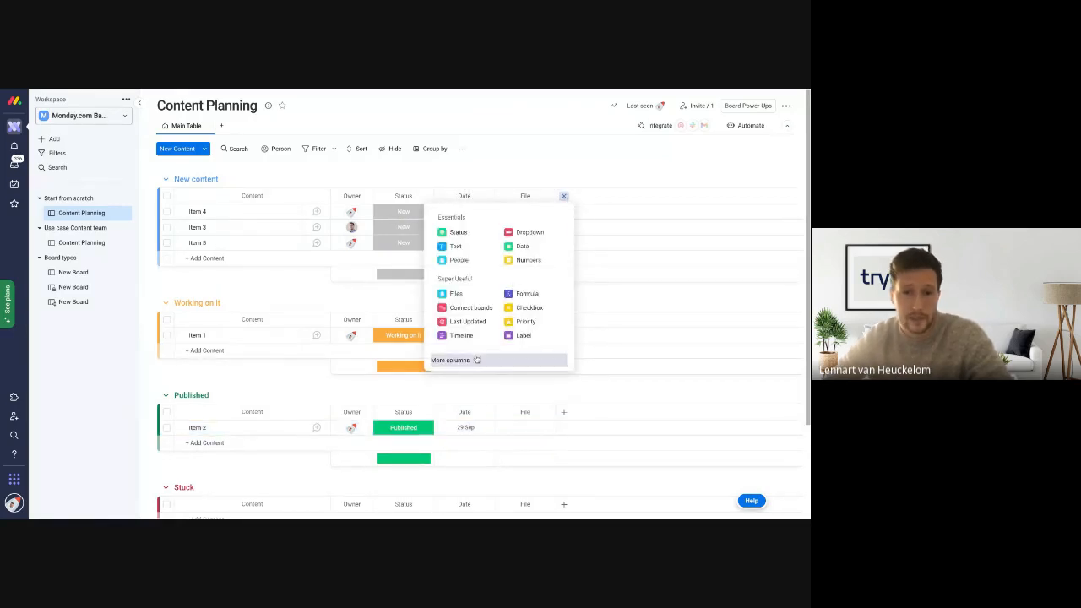
left_click(474, 233)
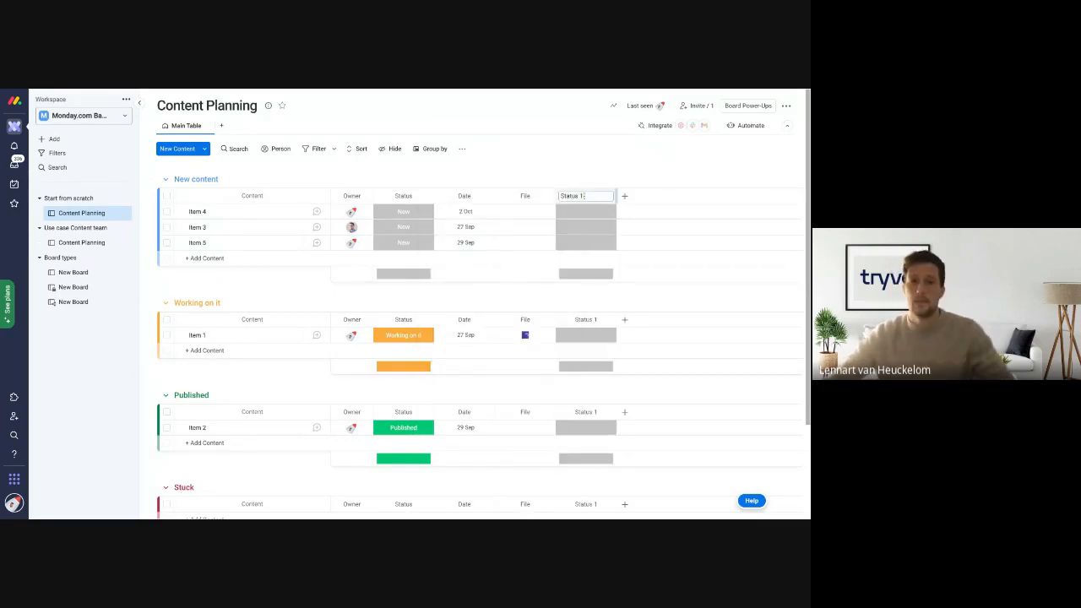
type("Content")
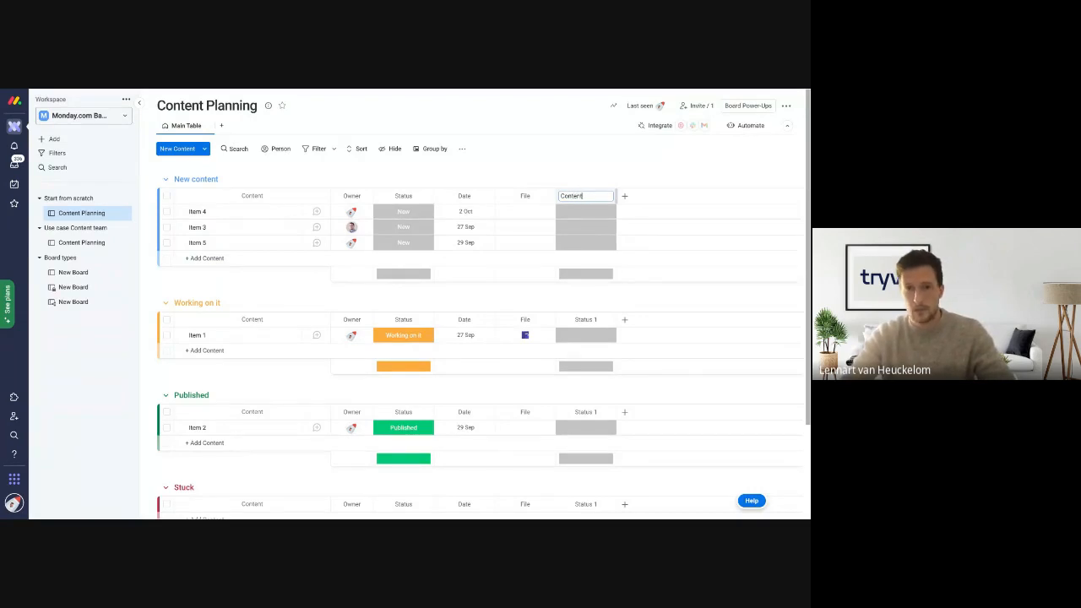
type(" type")
key("Return")
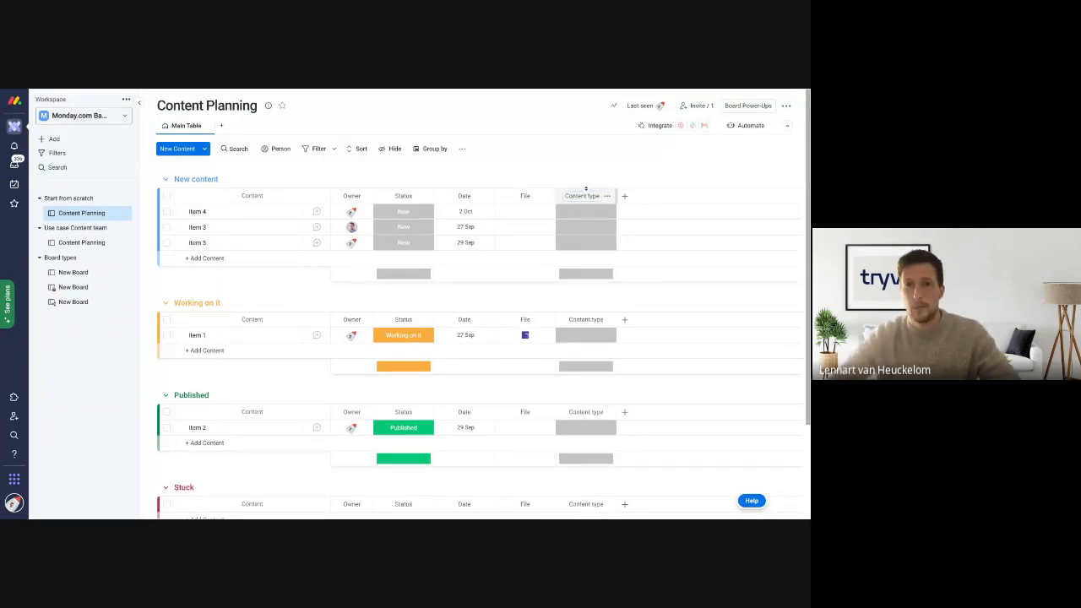
- Edit the Content type labels, renaming Done as Blog and Working on it as Email
left_click(586, 211)
left_click(589, 292)
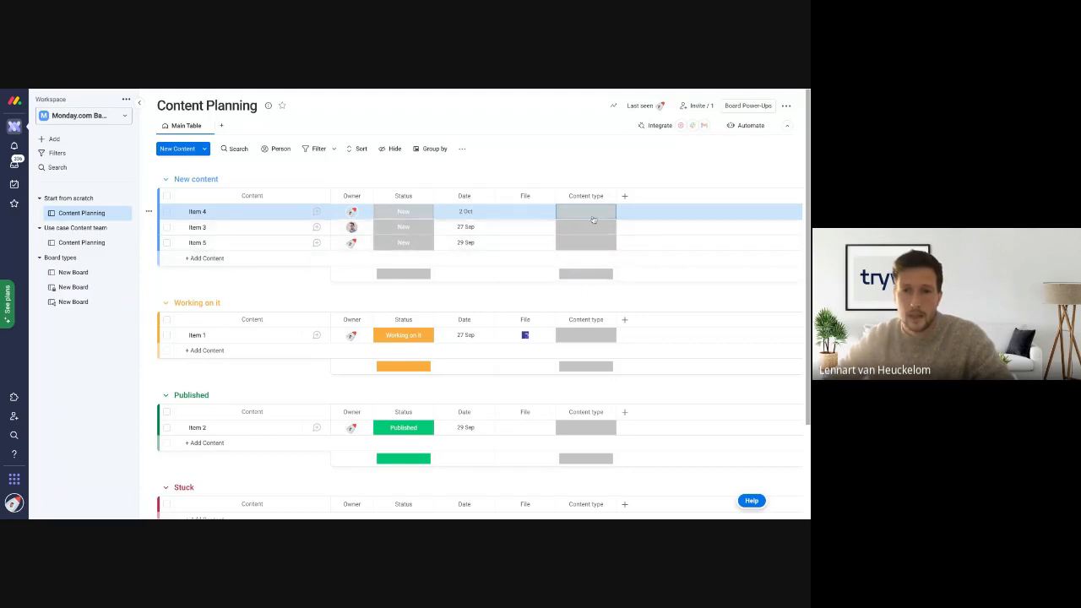
left_click(593, 216)
left_click(592, 315)
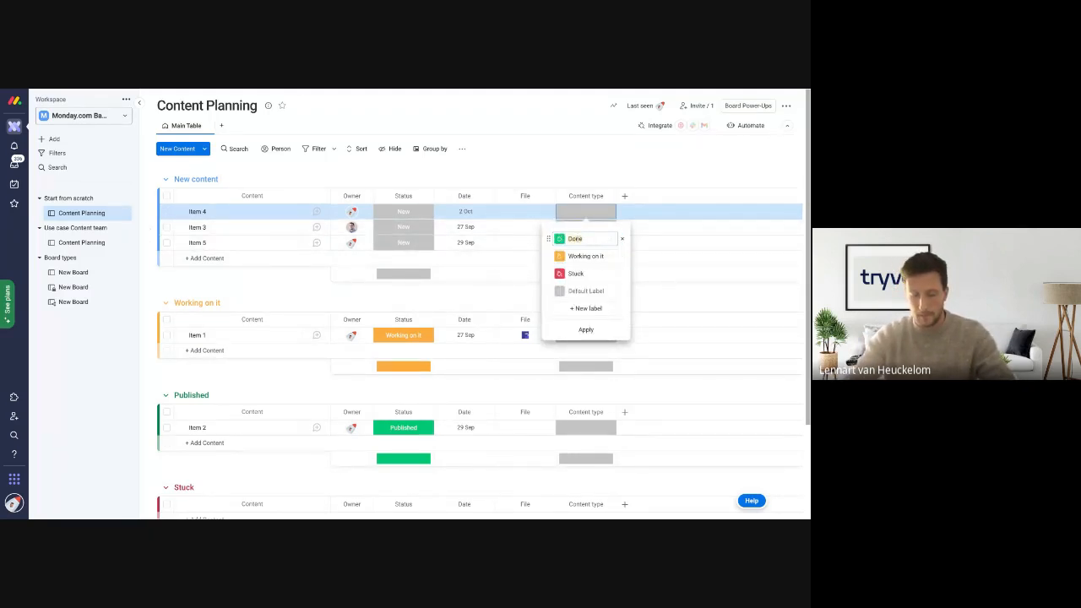
type("Blog")
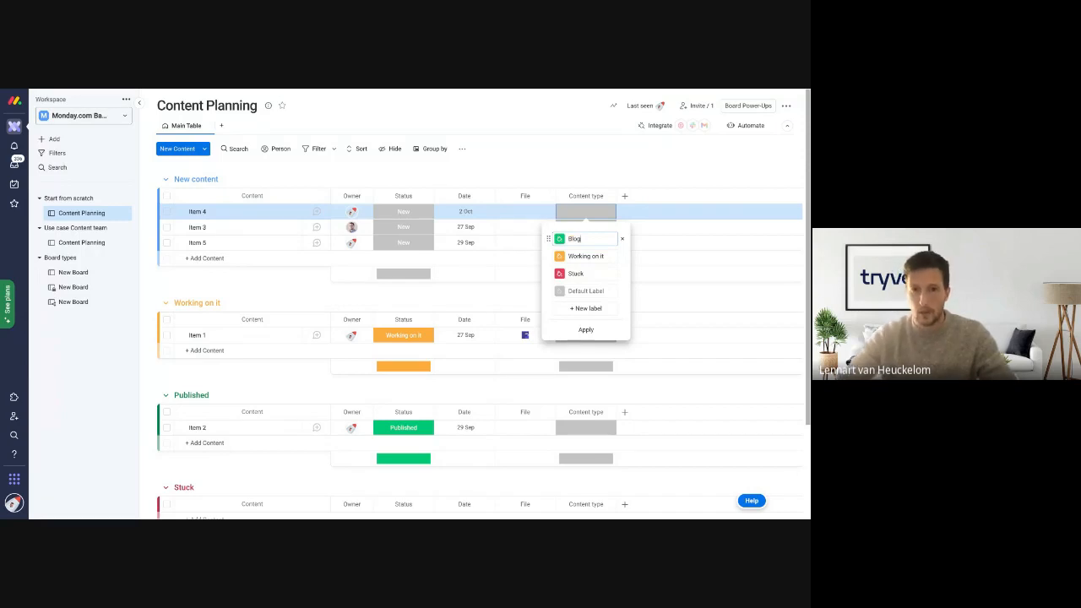
left_click(581, 256)
type("Email")
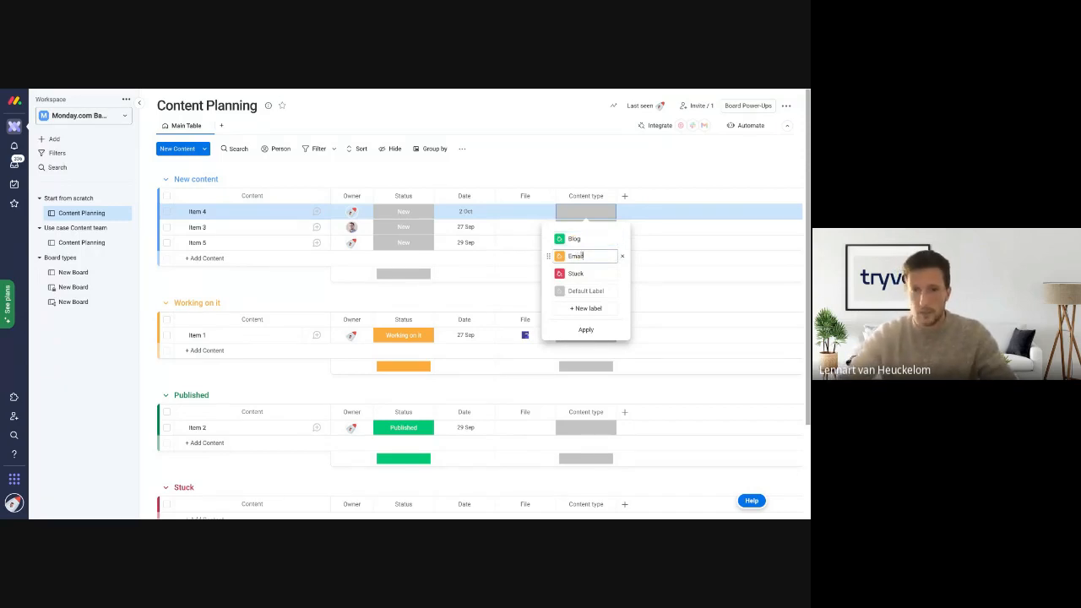
- Delete the Stuck label from the Content type column and apply the label changes
left_click(582, 272)
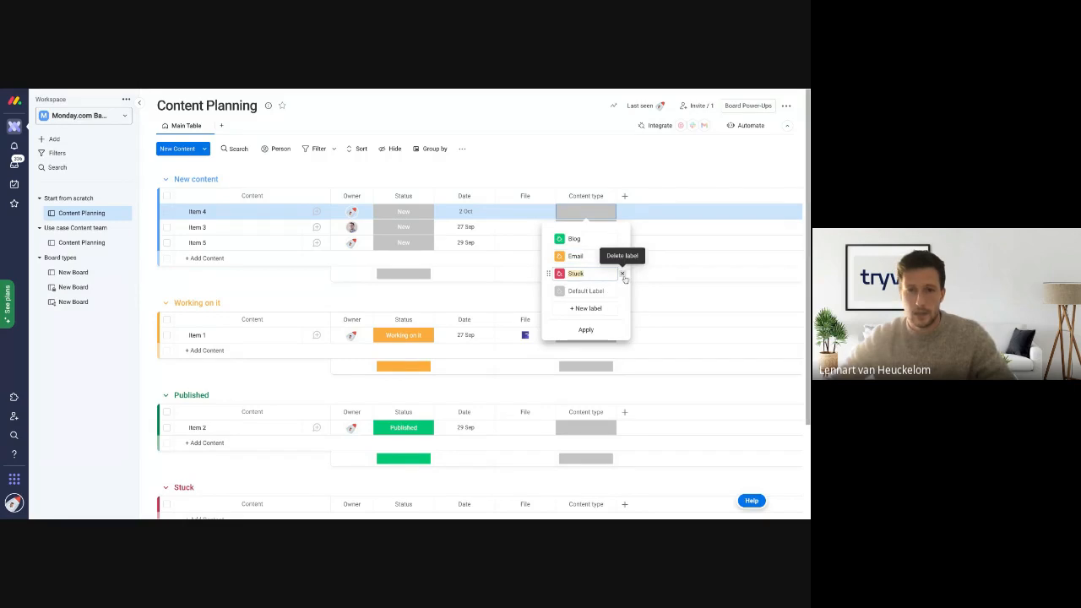
left_click(622, 274)
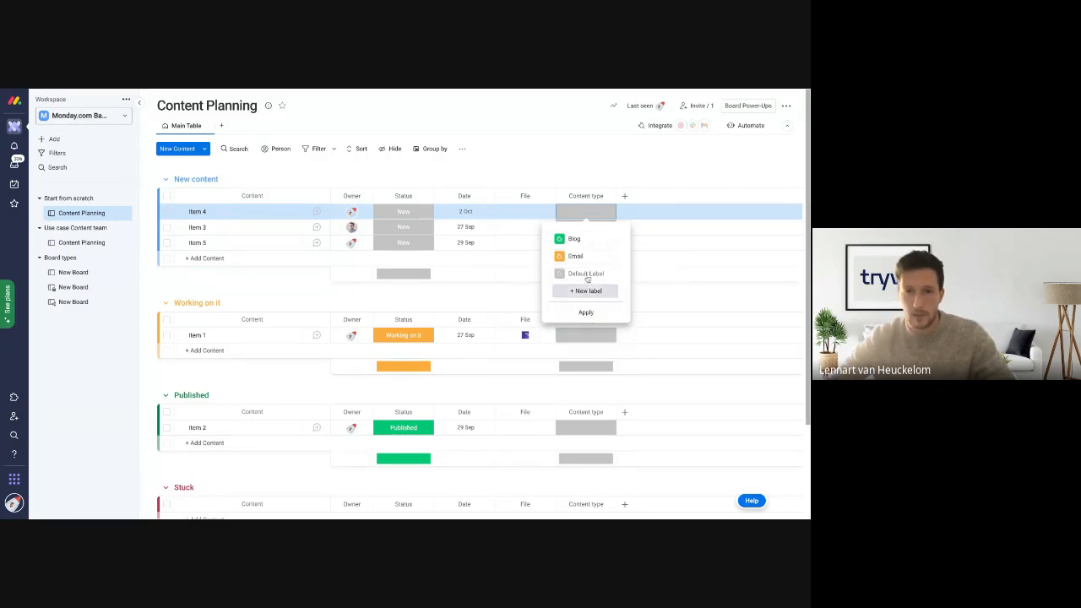
left_click(585, 312)
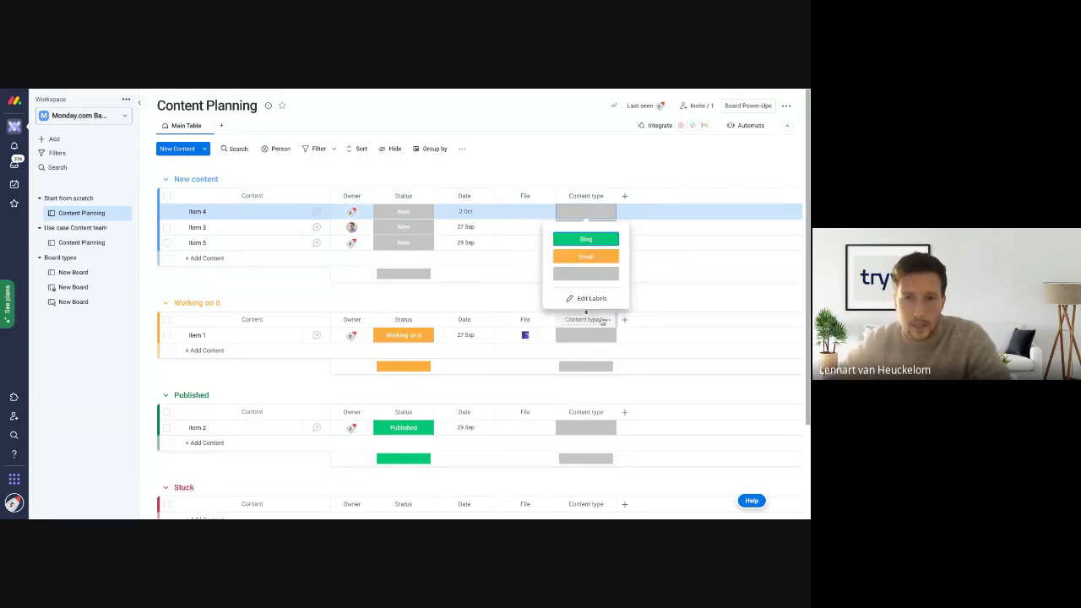
left_click(590, 148)
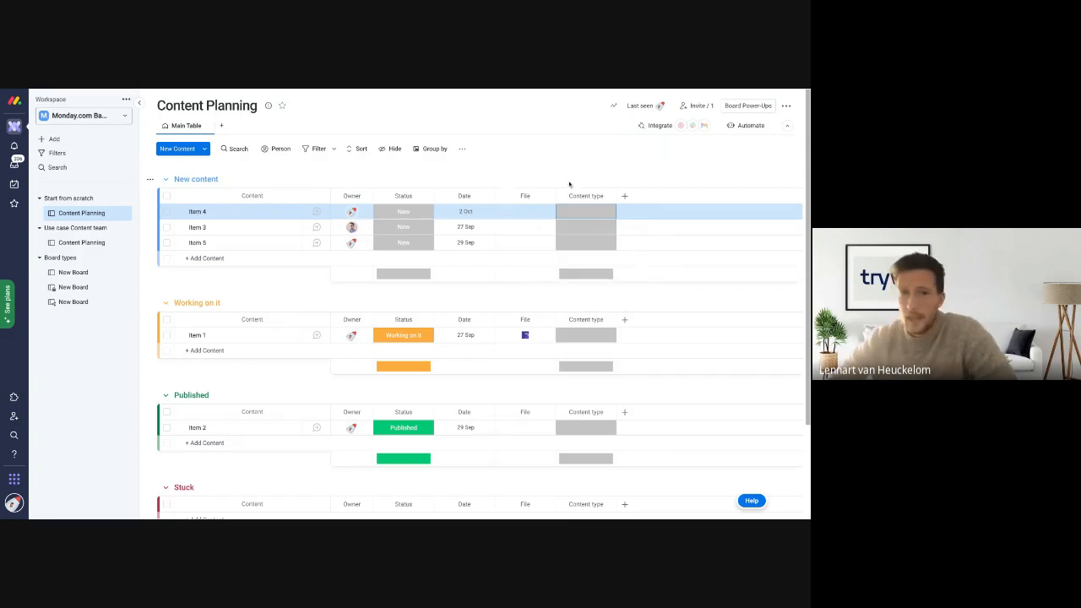
left_click(465, 211)
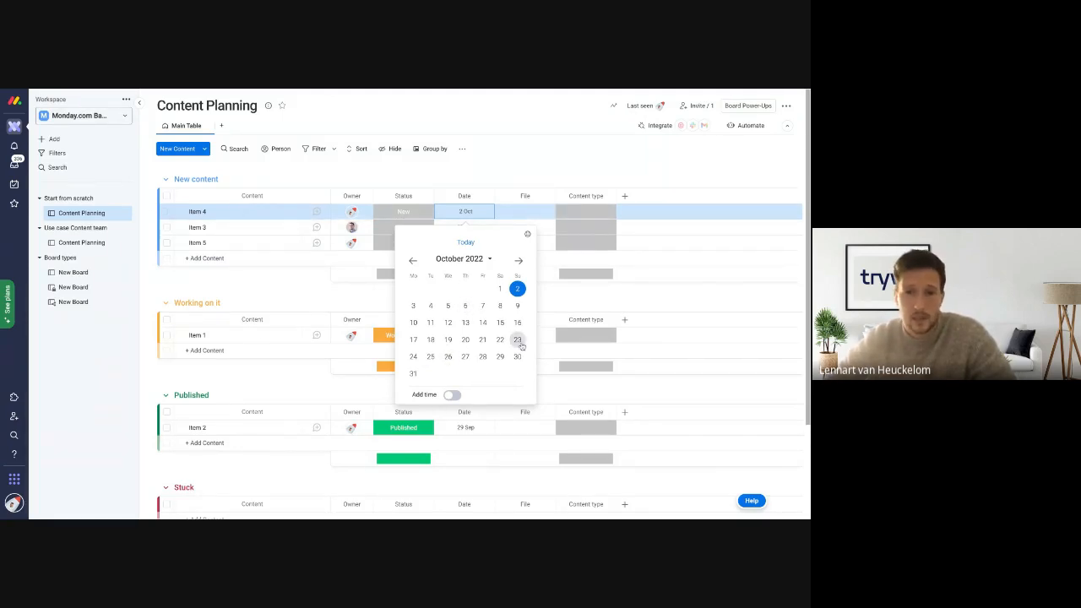
left_click(485, 173)
left_click(464, 188)
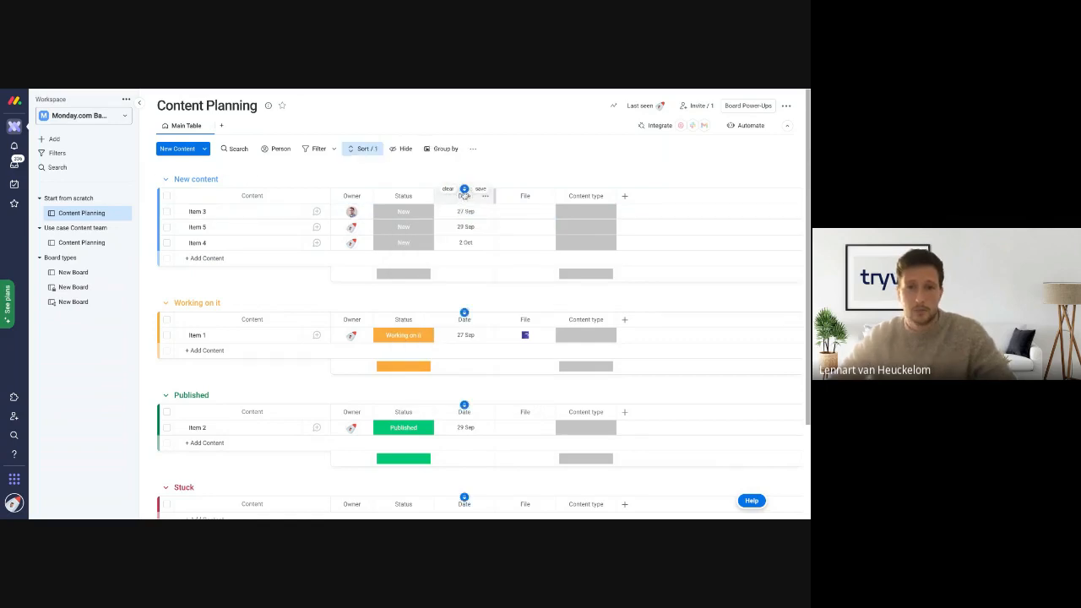
- Rename the Date column as Published date and clear the sorting applied to it
left_click(464, 196)
type("Published")
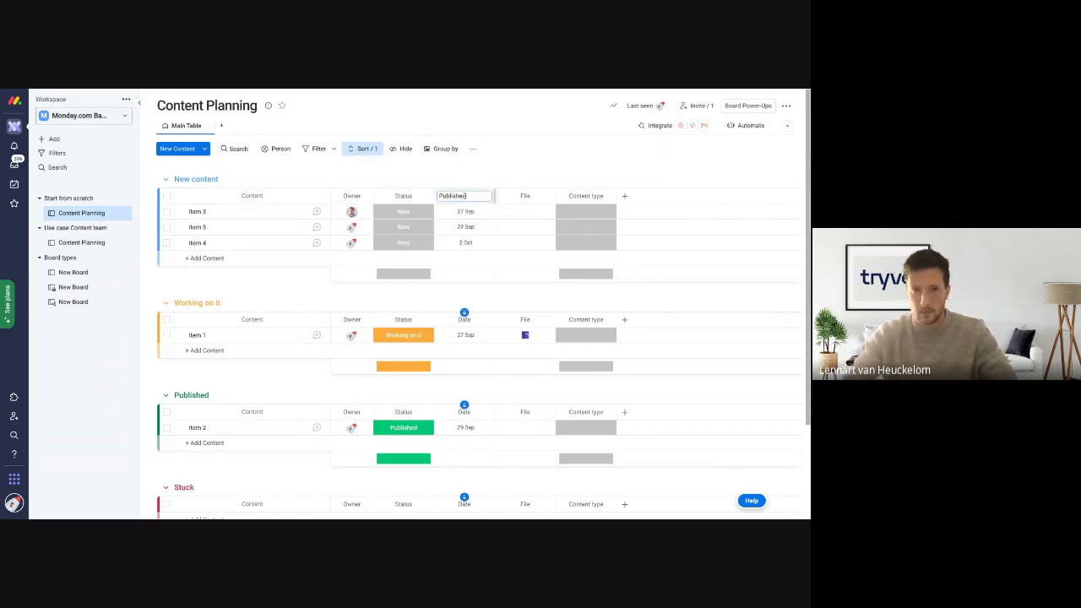
type(" date")
left_click(509, 172)
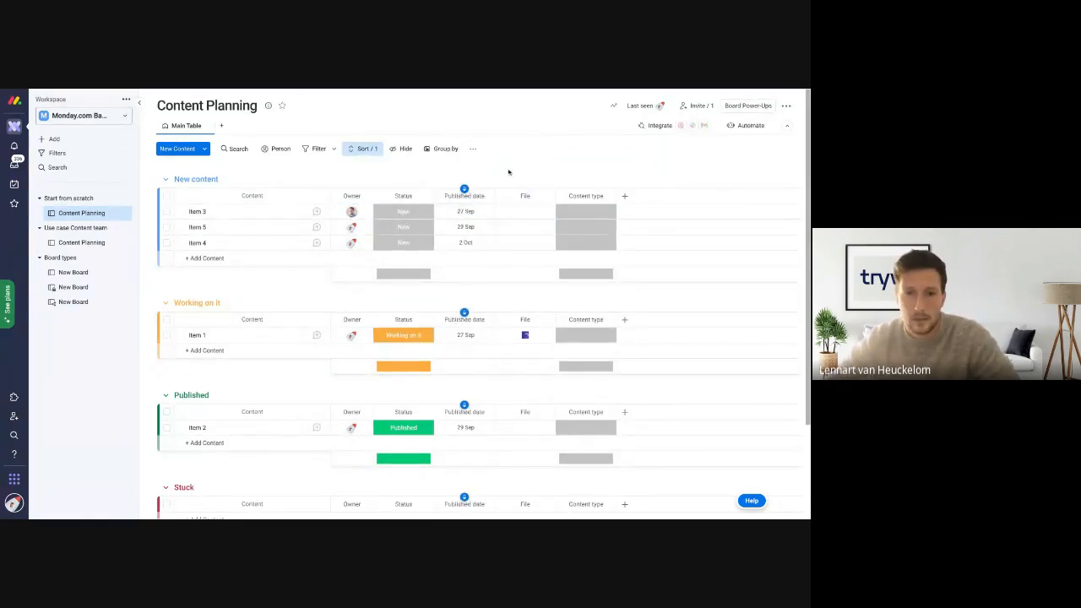
left_click(463, 189)
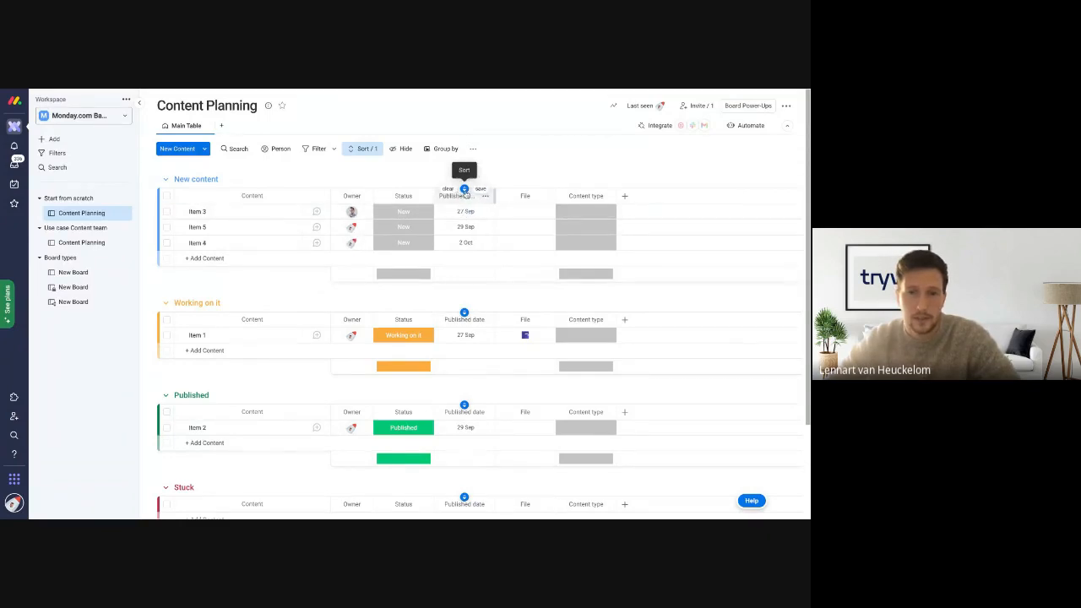
left_click(448, 189)
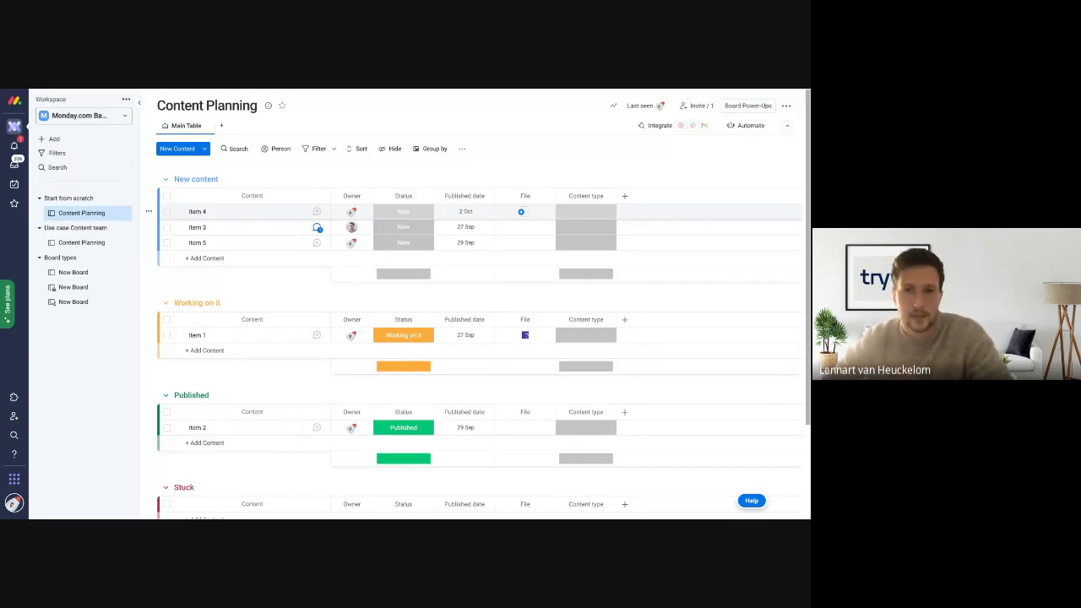
- Review the file source options for Item 4, open the webcam capture, and close it without capturing an image
scroll(530, 194, "down", 1)
left_click(523, 189)
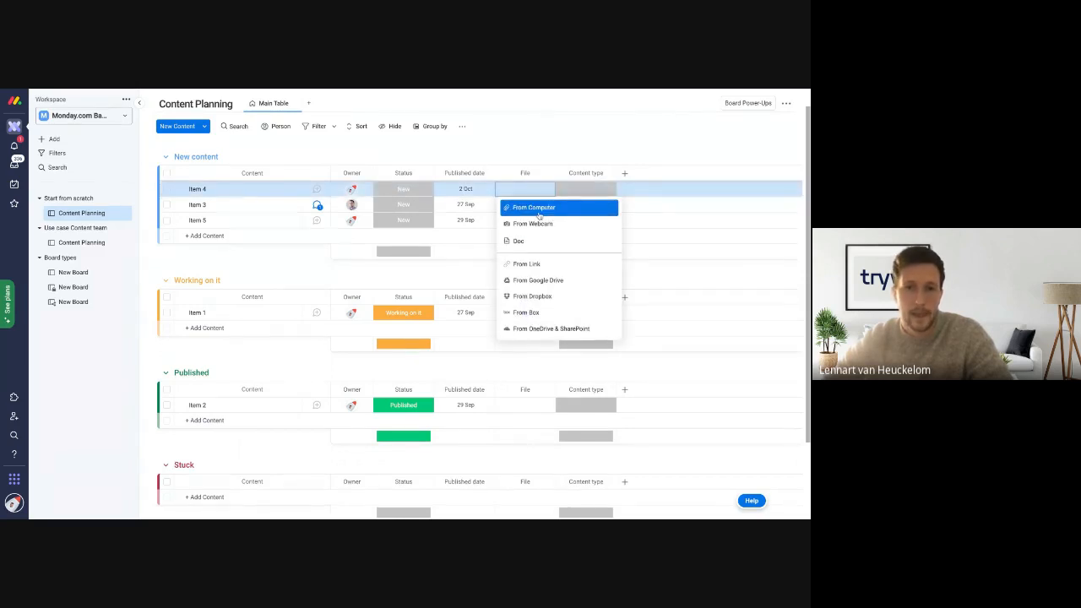
left_click(519, 147)
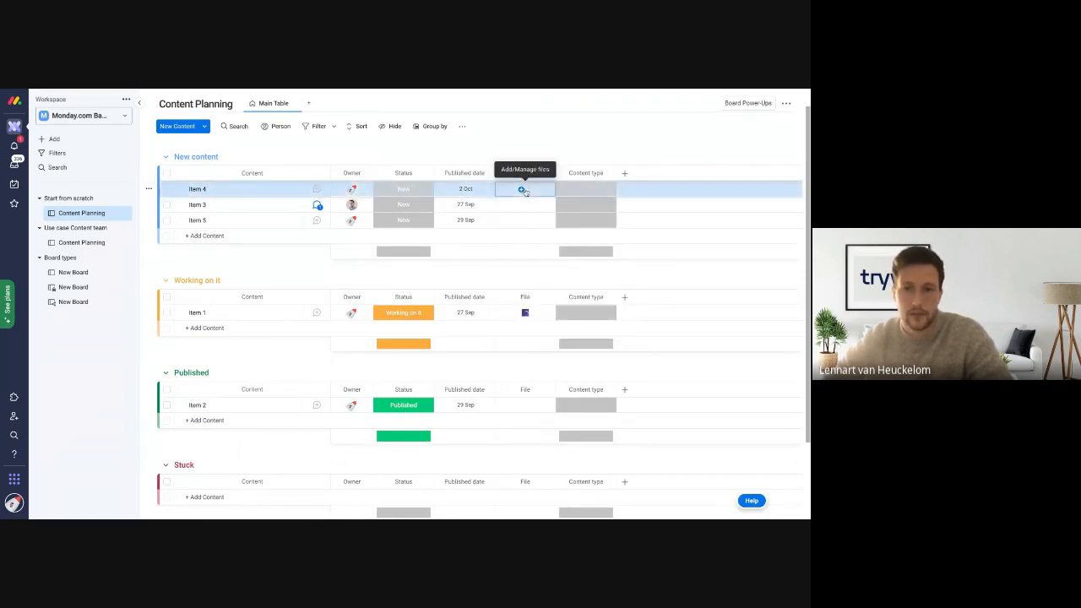
left_click(522, 189)
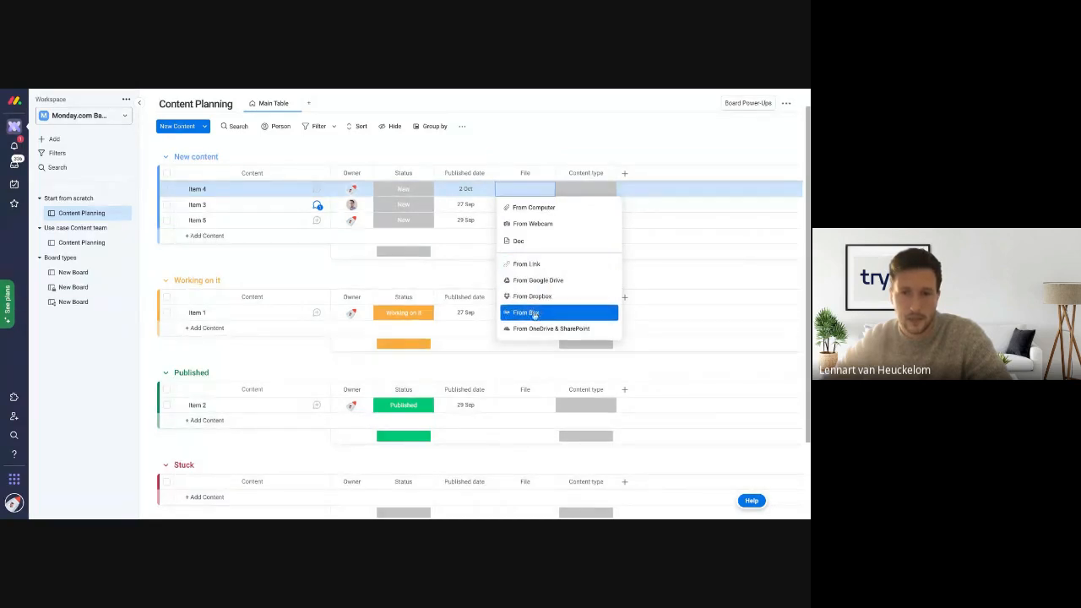
scroll(533, 296, "up", 1)
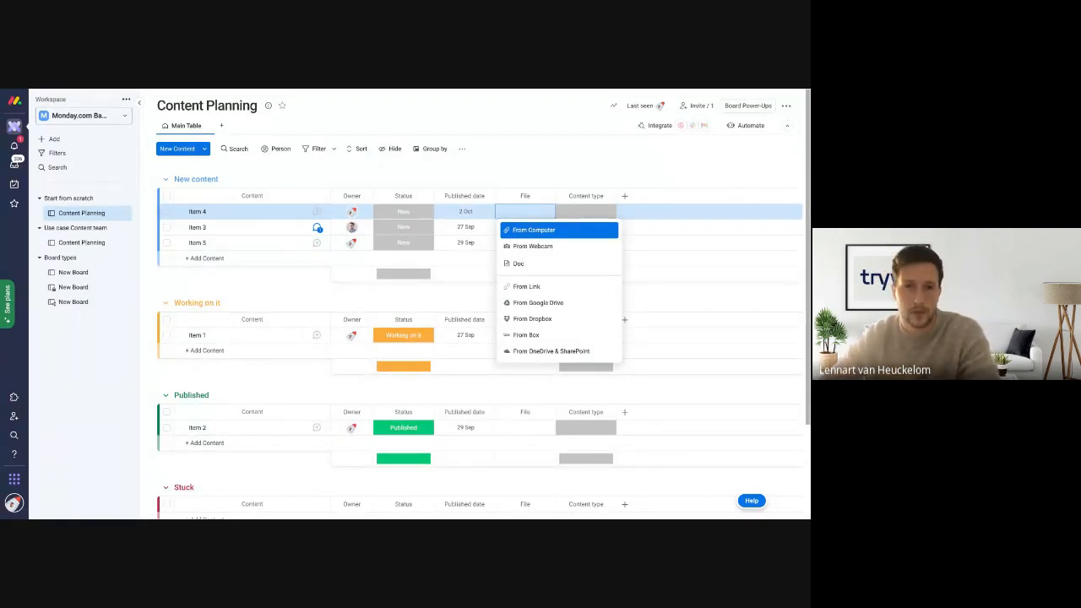
left_click(537, 254)
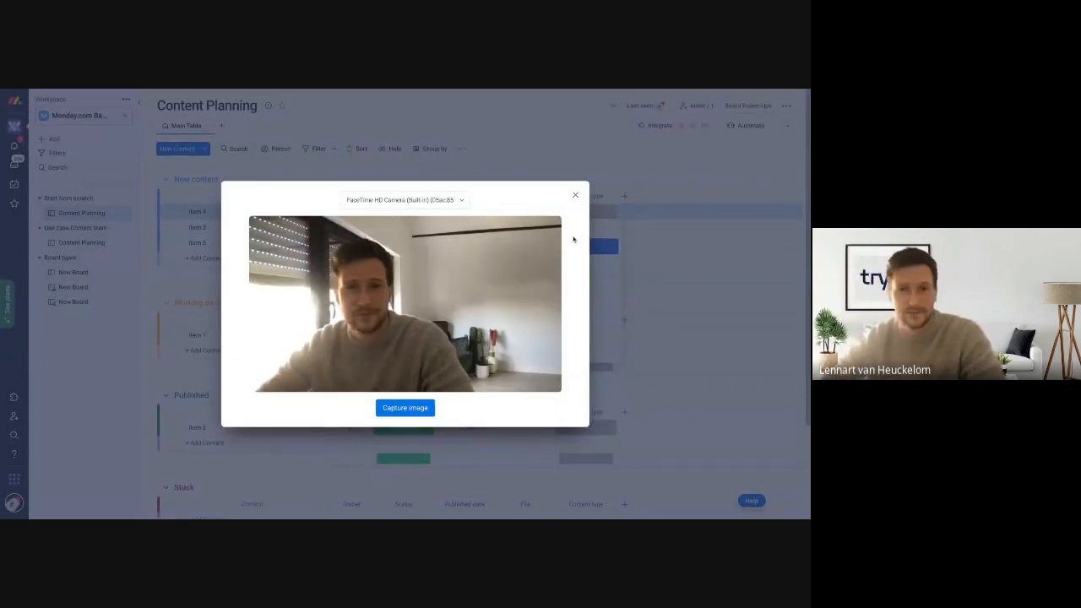
left_click(576, 195)
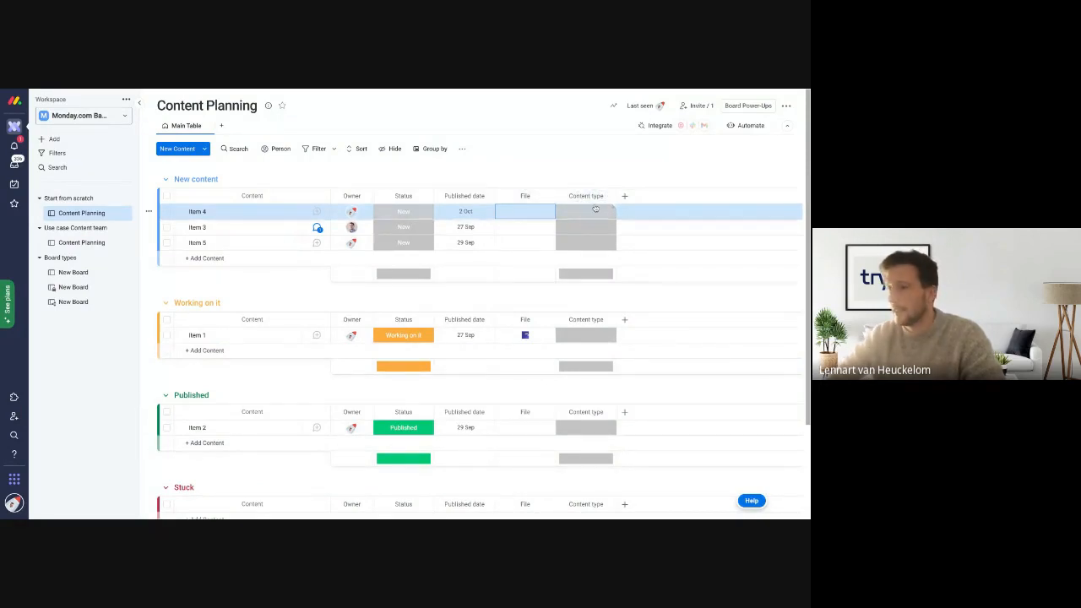
- Add a Text column after Content type and name it Brief
left_click(625, 196)
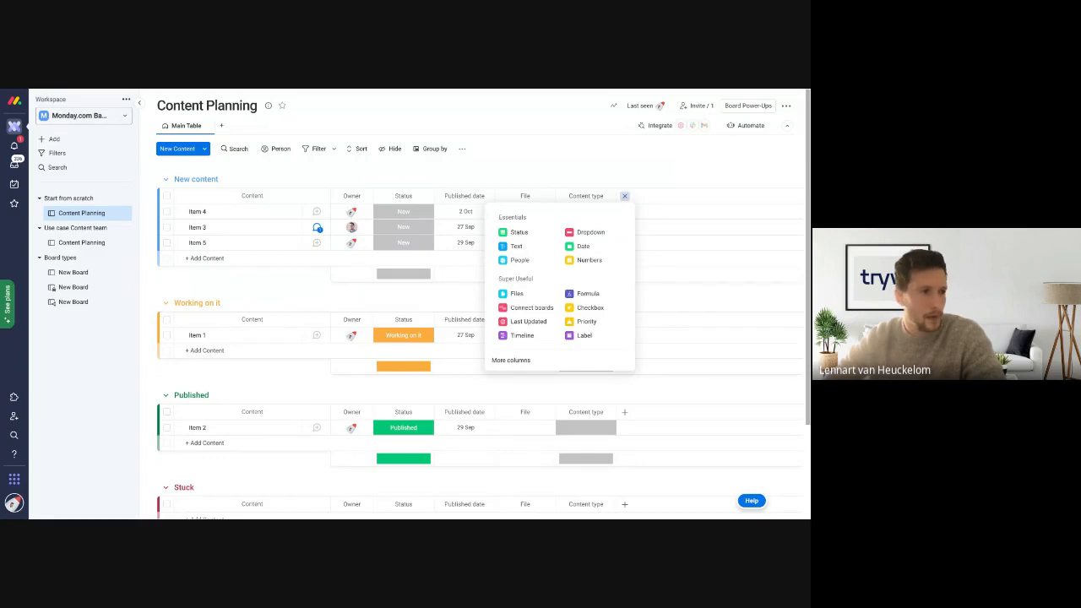
left_click(515, 247)
left_click(661, 200)
type("Brief")
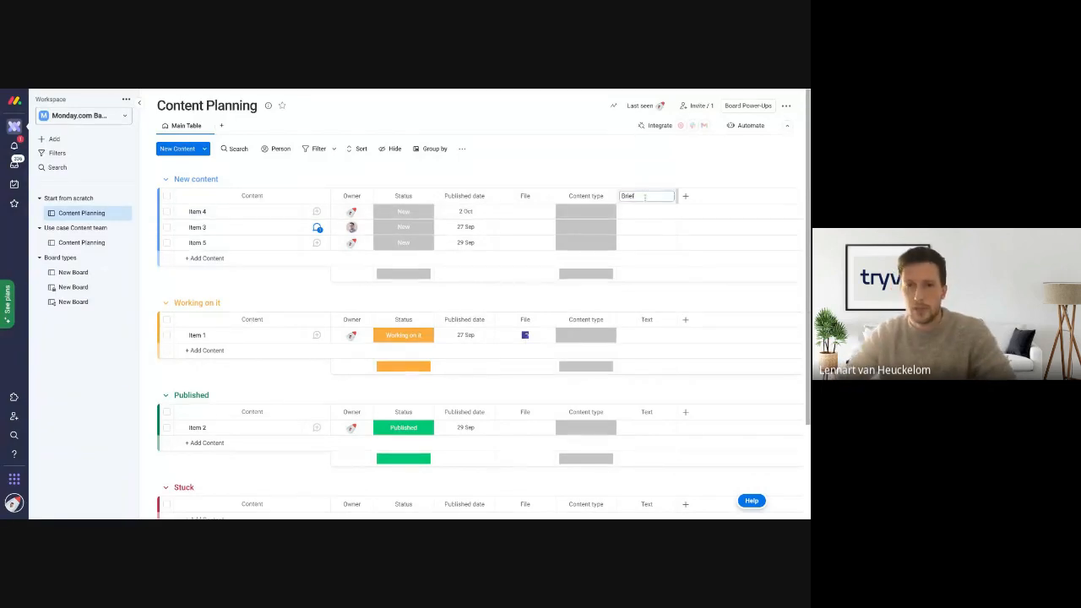
key("Return")
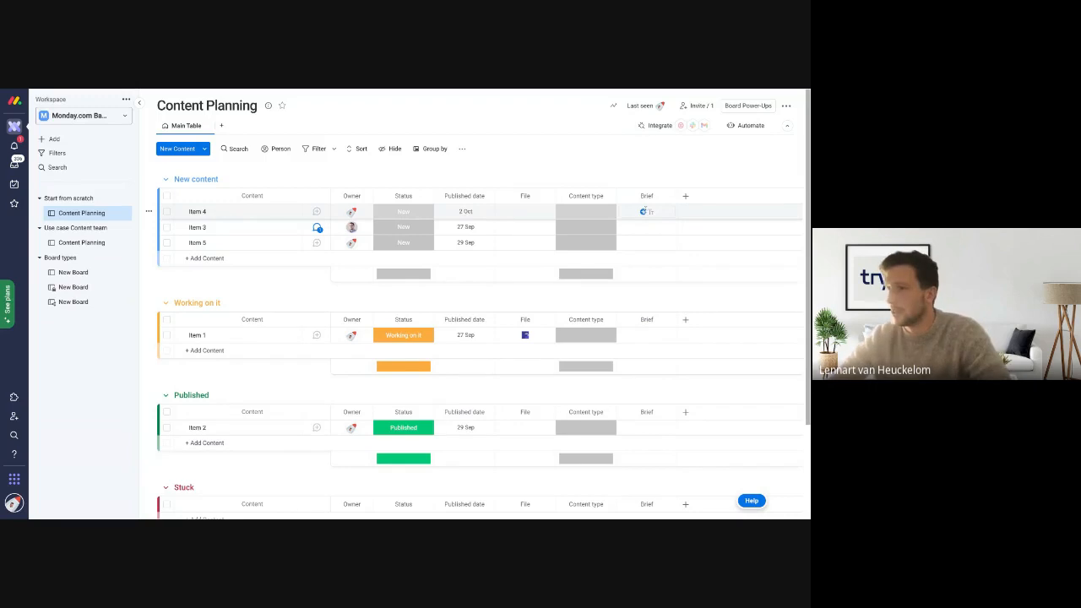
- Add a Dropdown column after Brief and create the label Instagram from Item 4's cell
left_click(686, 197)
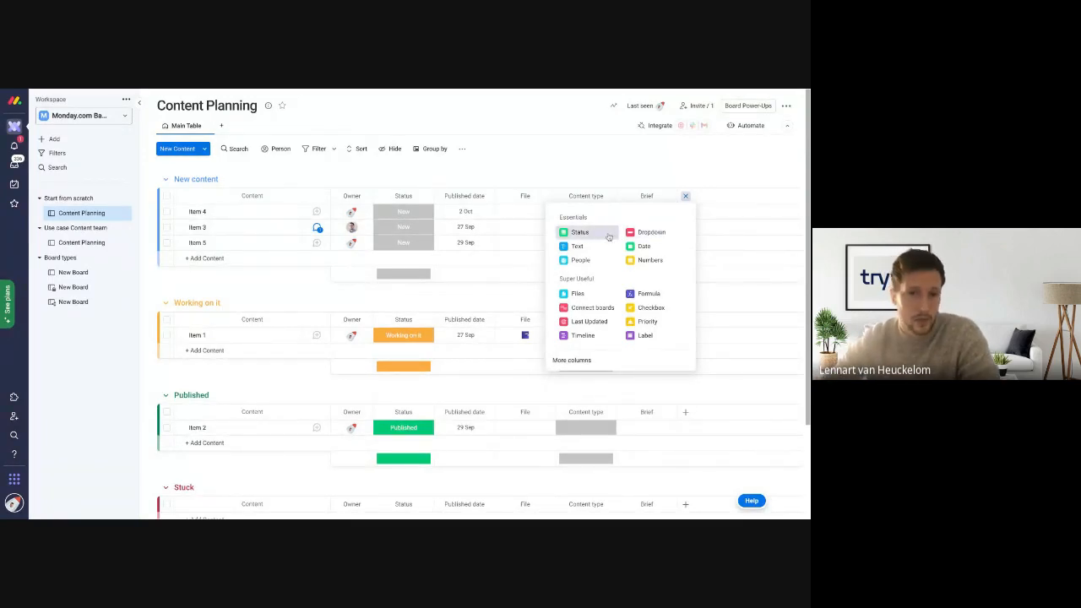
left_click(654, 236)
left_click(703, 214)
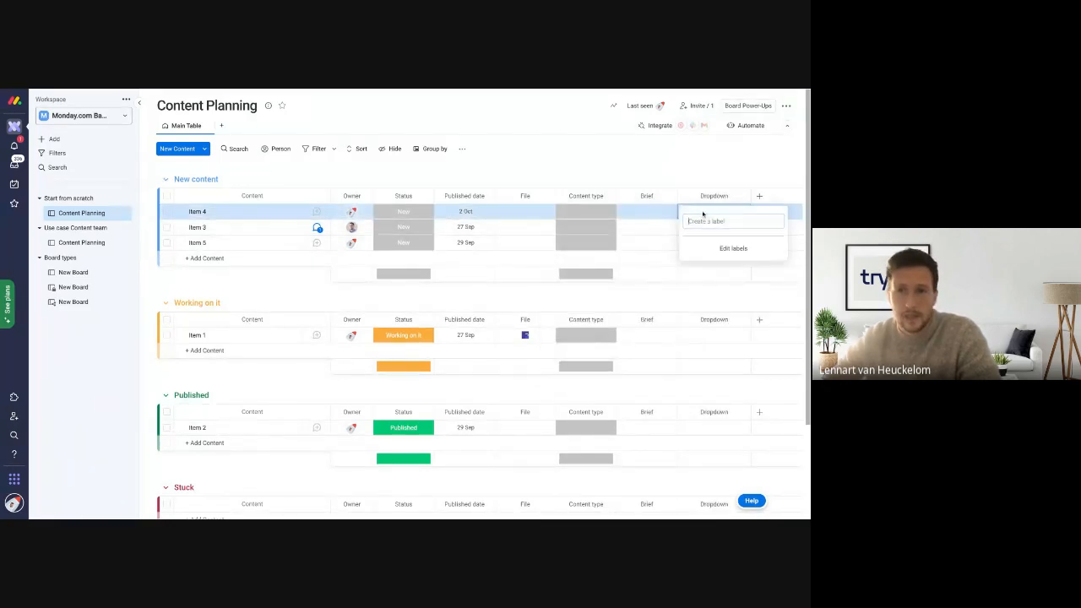
type("agr")
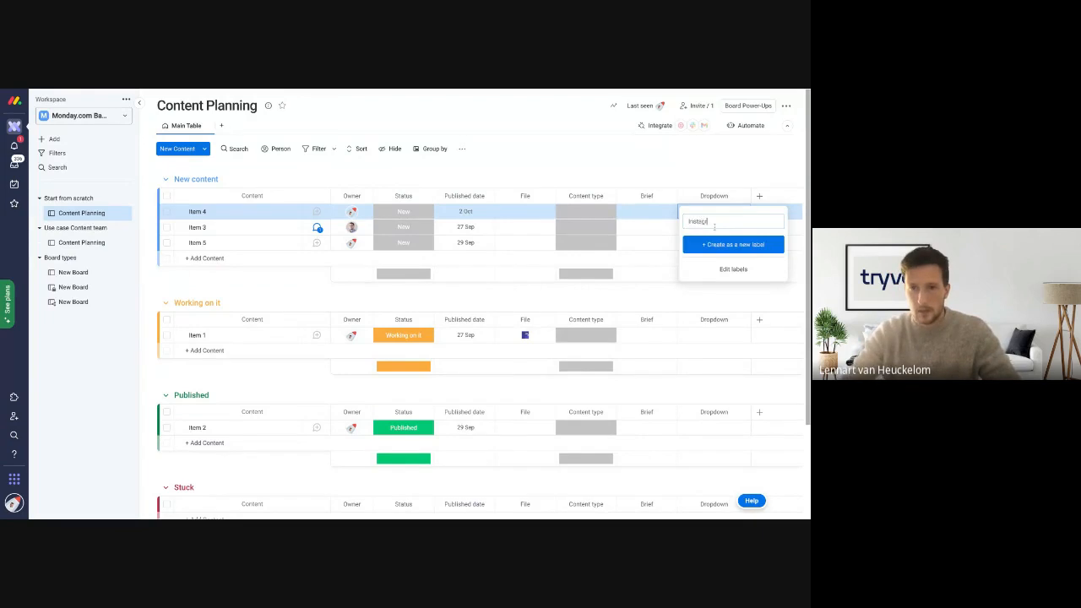
type("am")
key("Return")
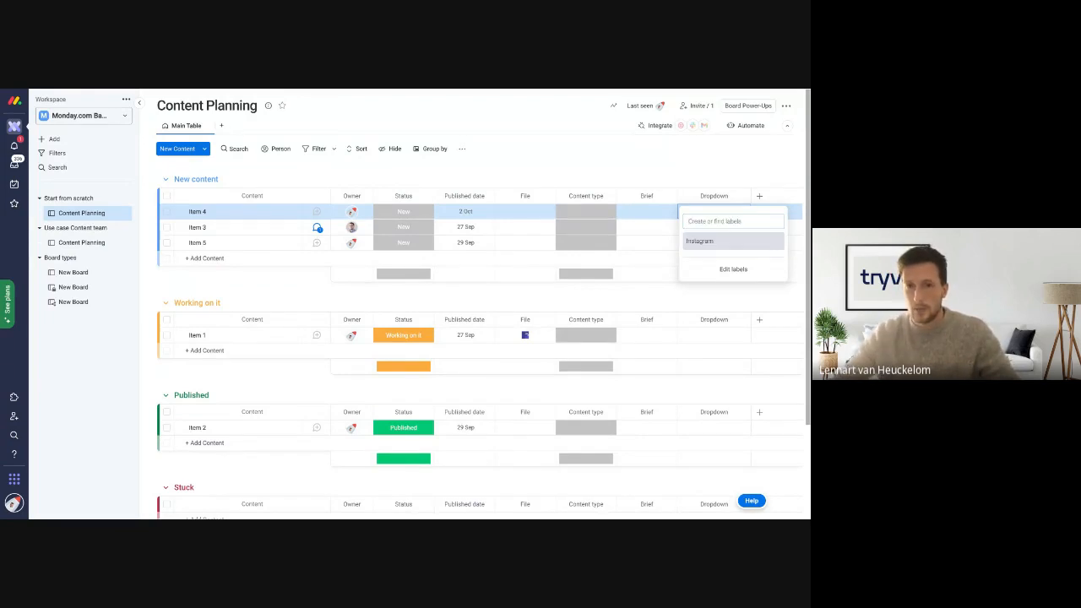
- Create the additional dropdown labels Intranet and Linkedin in Item 4's Dropdown cell
type("Inst")
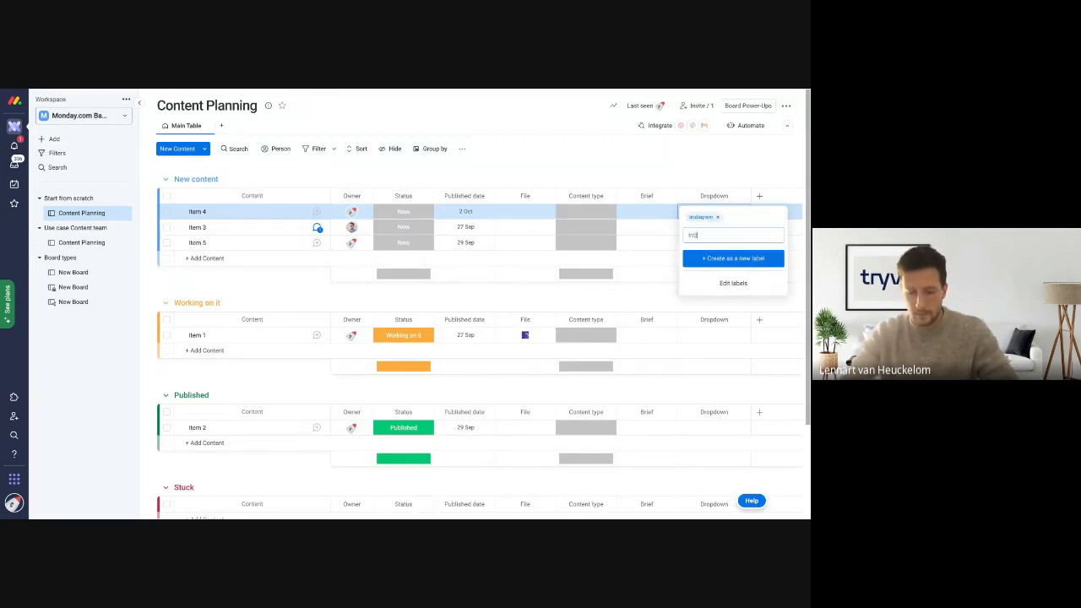
type("anet")
key("Return")
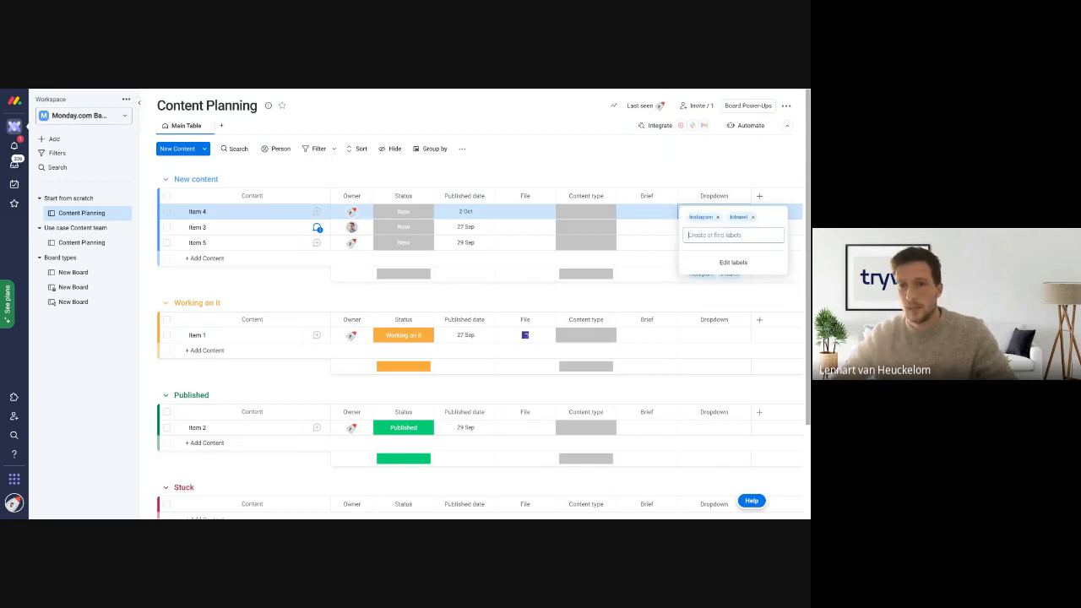
type("L")
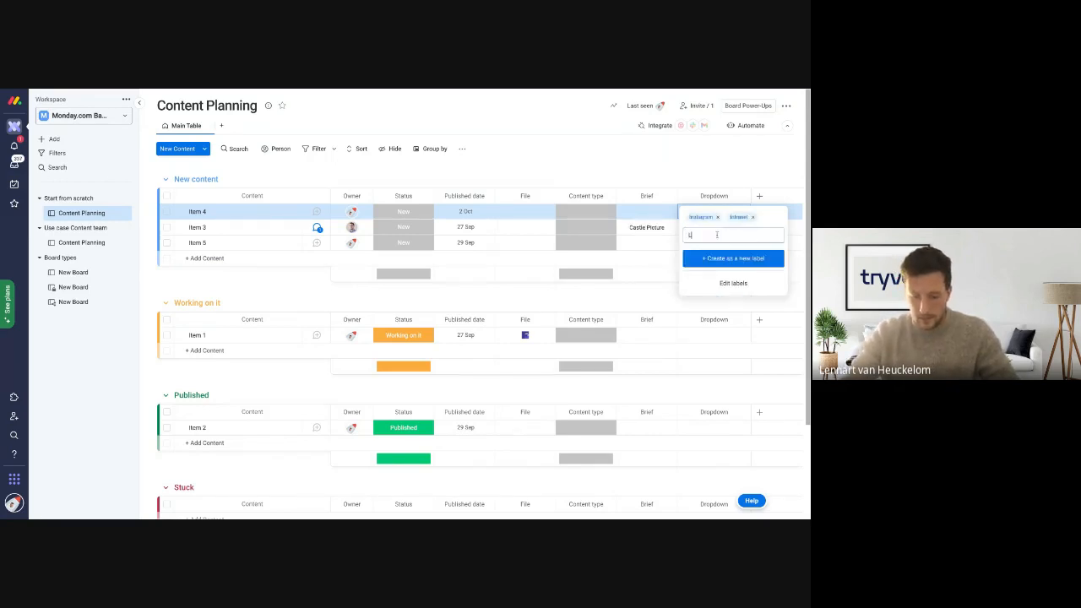
type("inkedin")
key("Return")
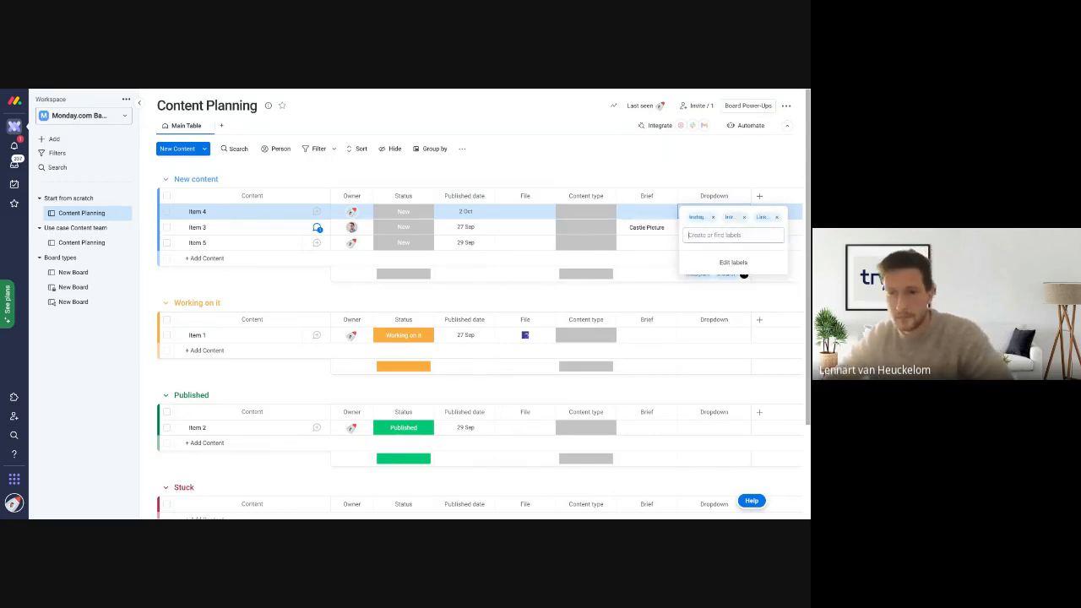
left_click(717, 154)
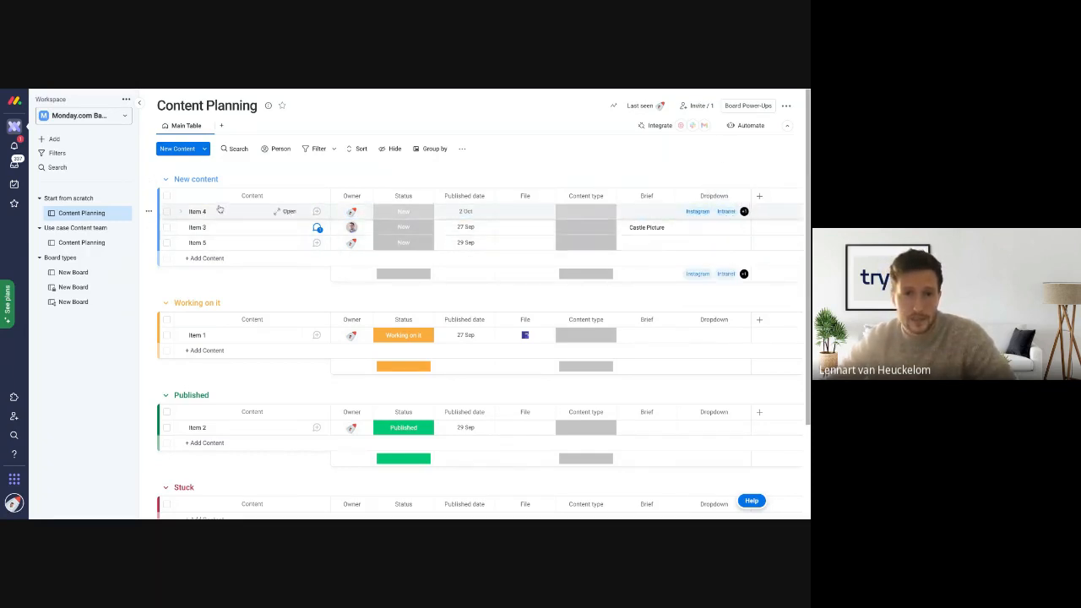
- View the status options available for Item 4 in New content
scroll(210, 212, "down", 1)
scroll(697, 227, "up", 1)
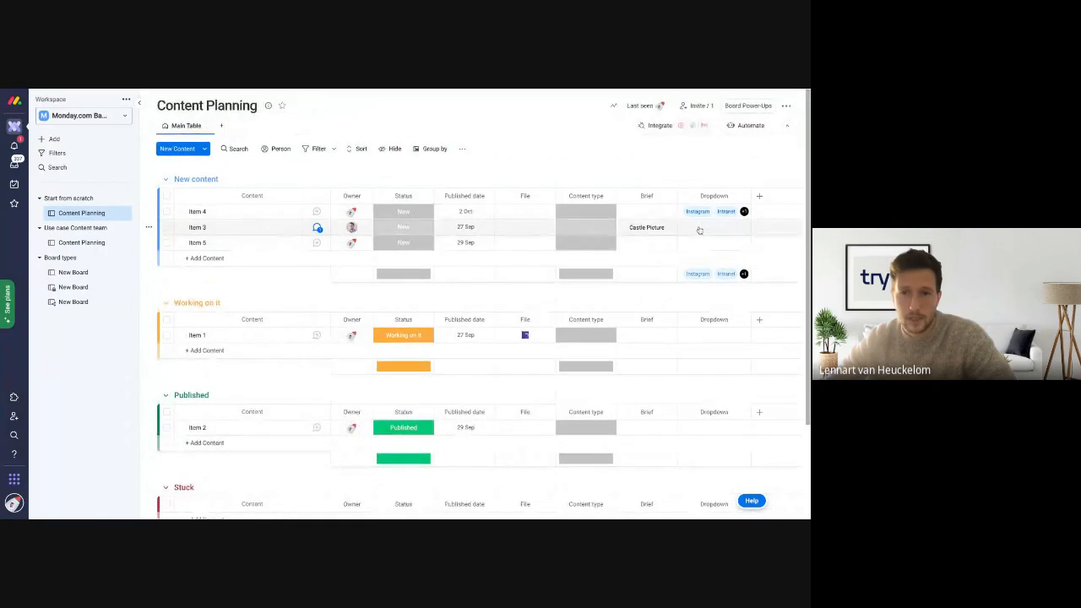
left_click(406, 213)
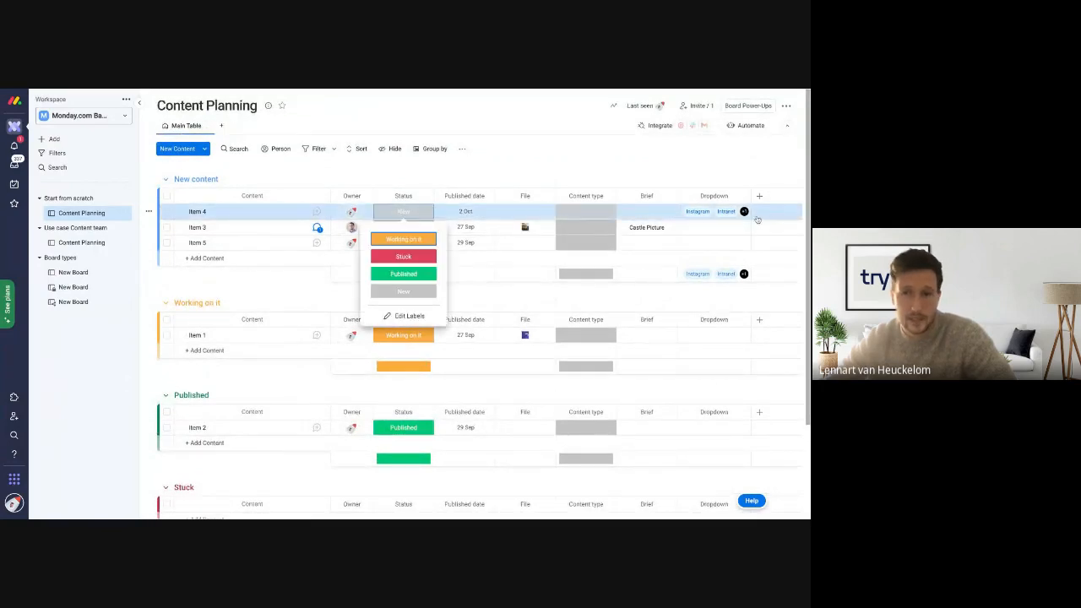
left_click(562, 150)
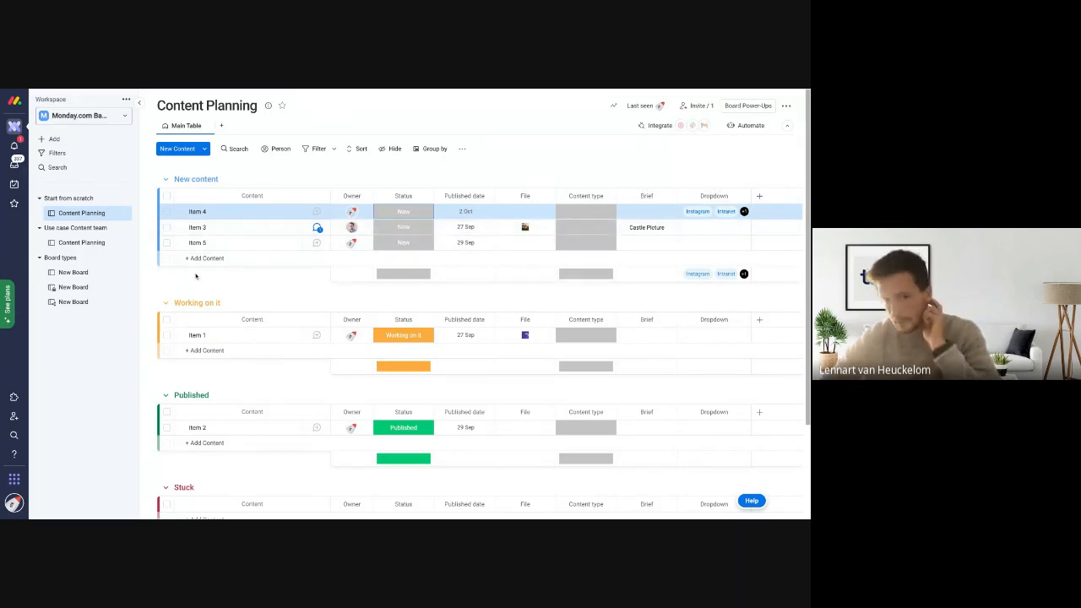
- Rename the New content items: Item 4 as Email 1, Item 3 as Blog 1 and Item 5 as Email 2
left_click(196, 212)
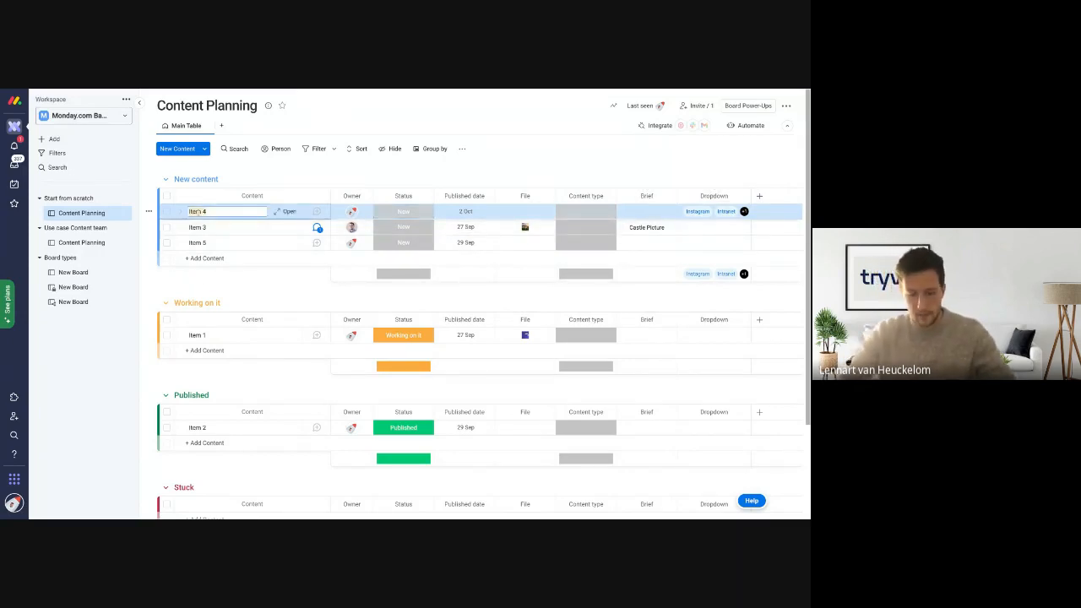
type("Email 1")
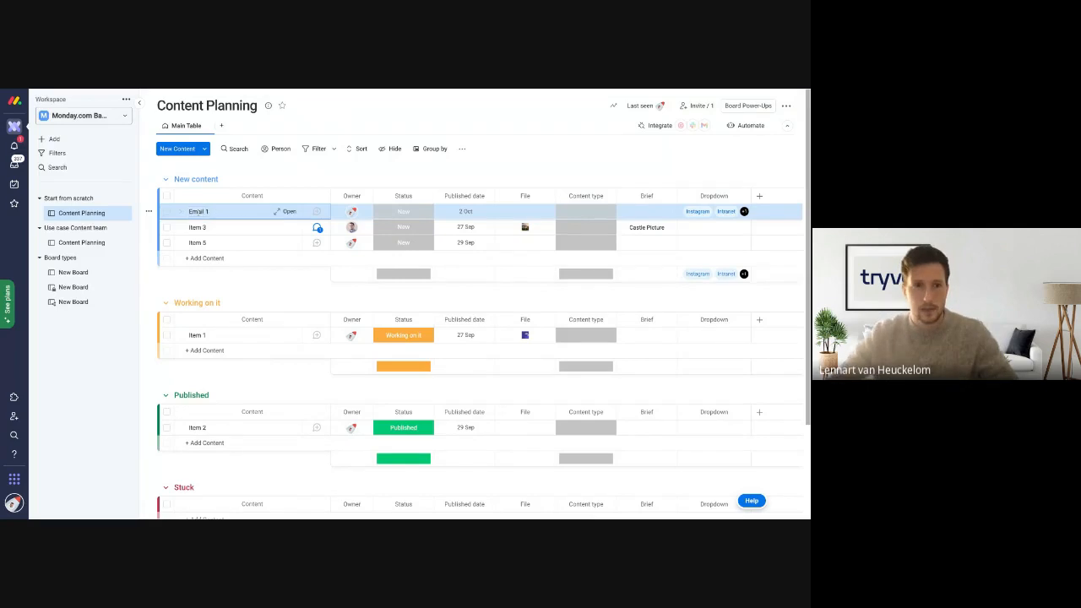
left_click(197, 227)
type("Blo")
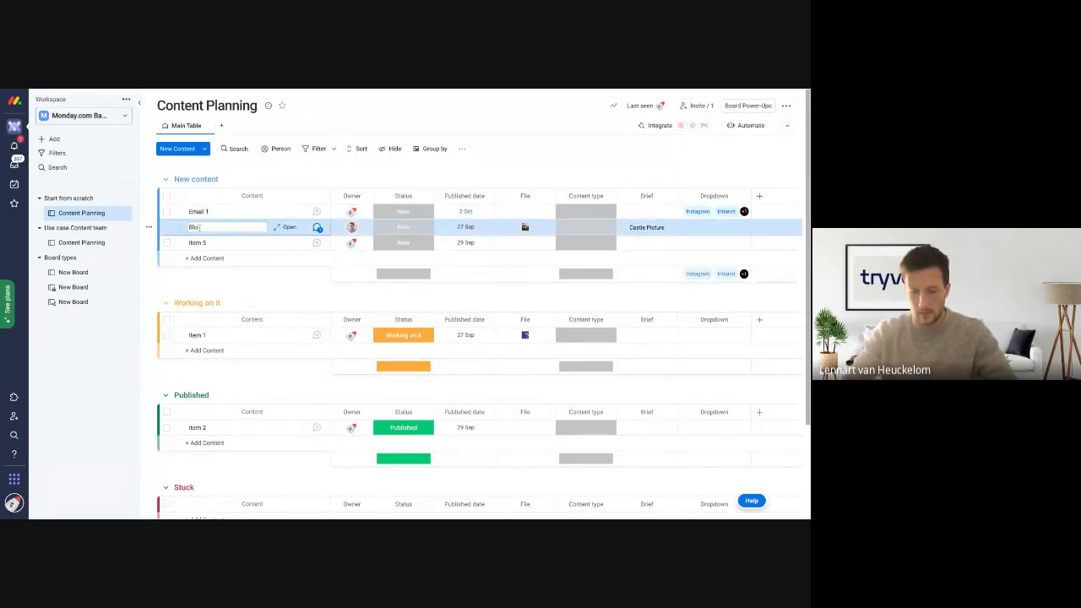
type("g 1")
left_click(195, 243)
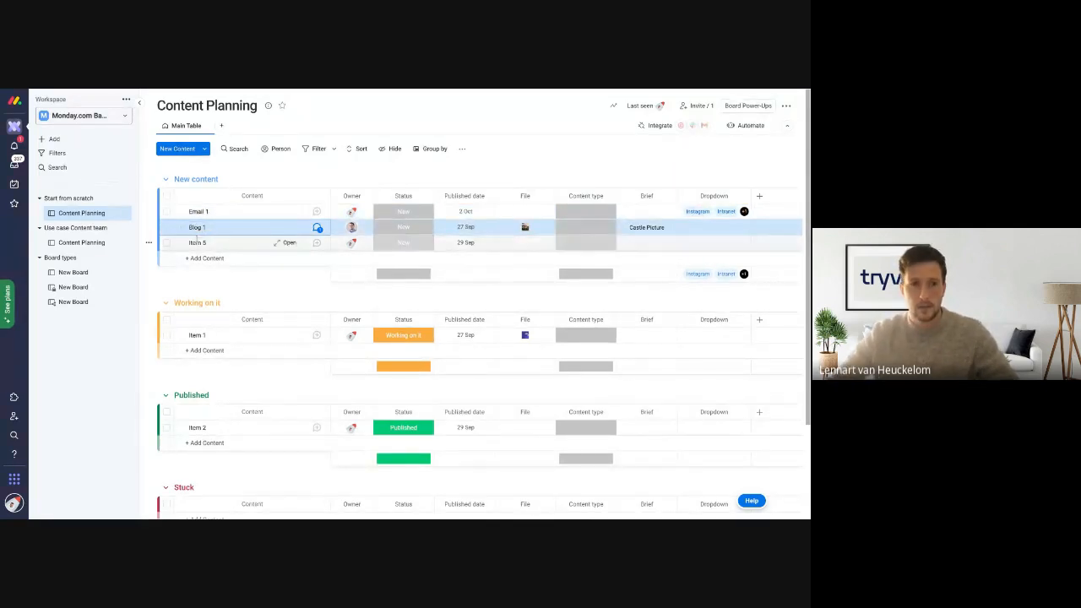
type("Email 2")
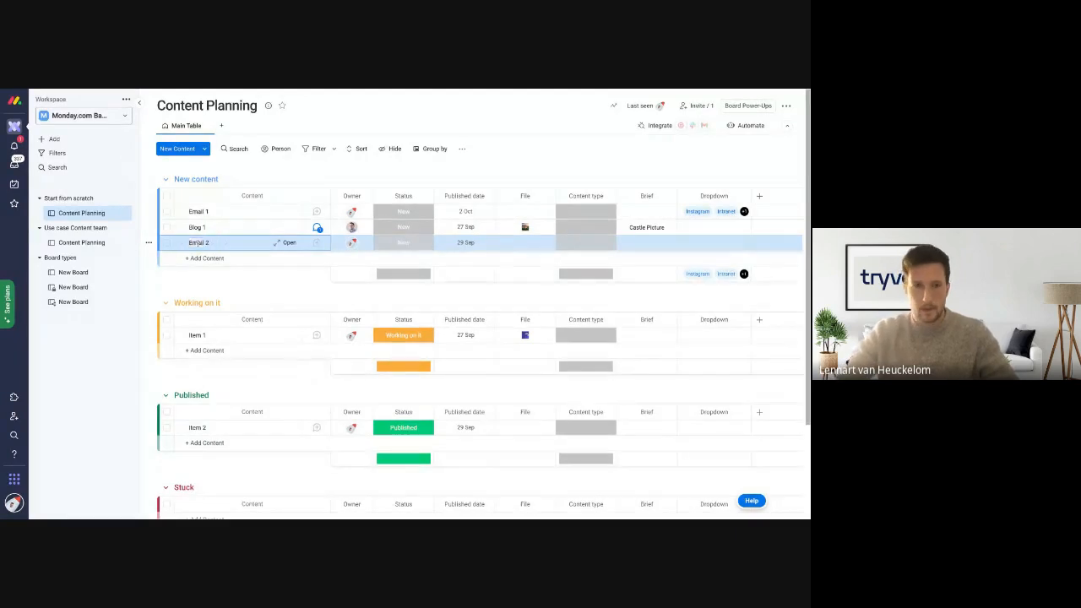
key("Return")
- Rename Item 1 in Working on it as Blog 2 and Item 2 in Published as Blog 3
left_click(196, 335)
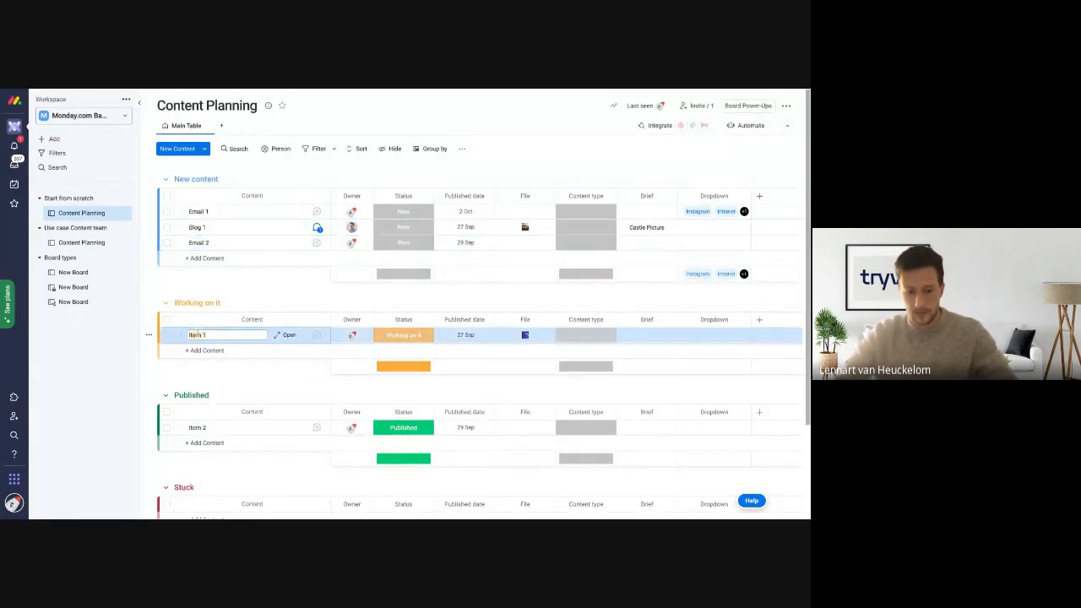
type("Blog 2")
key("Return")
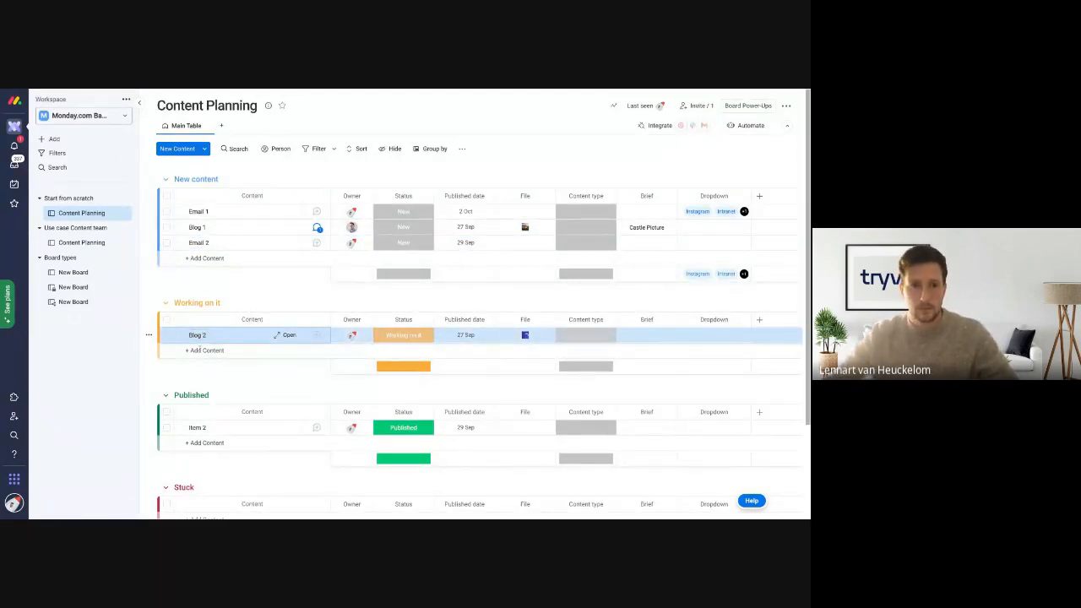
left_click(195, 427)
type("Blog")
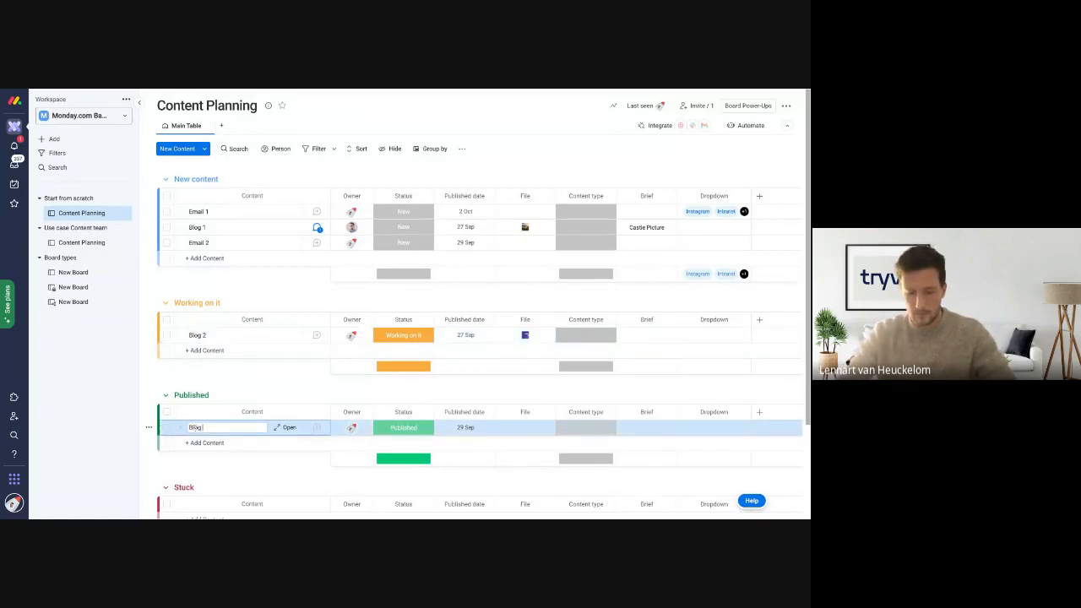
type(" 3")
key("Return")
scroll(314, 301, "down", 3)
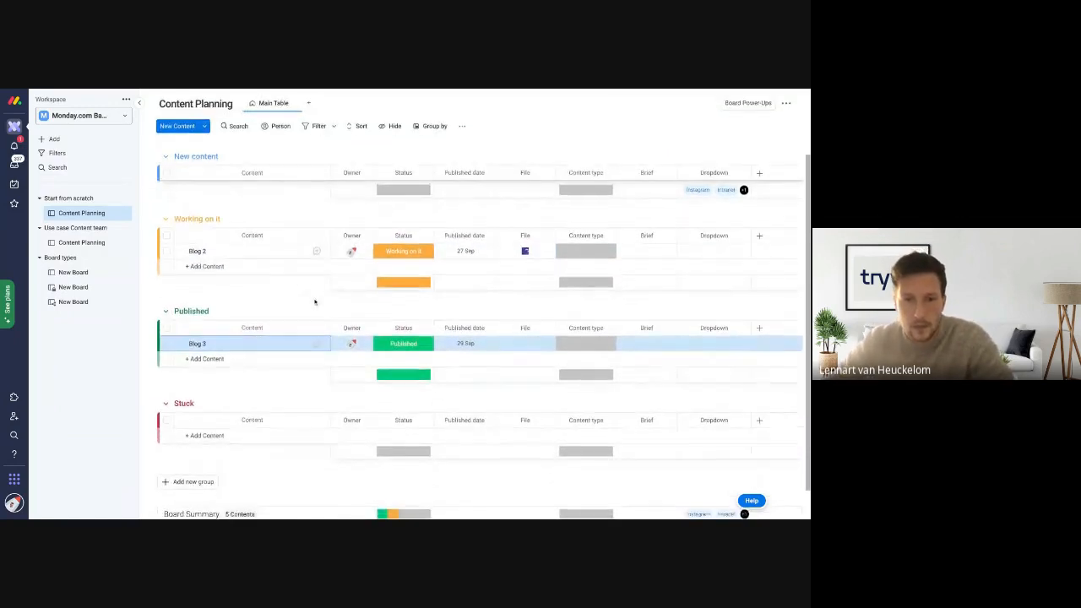
scroll(314, 301, "up", 3)
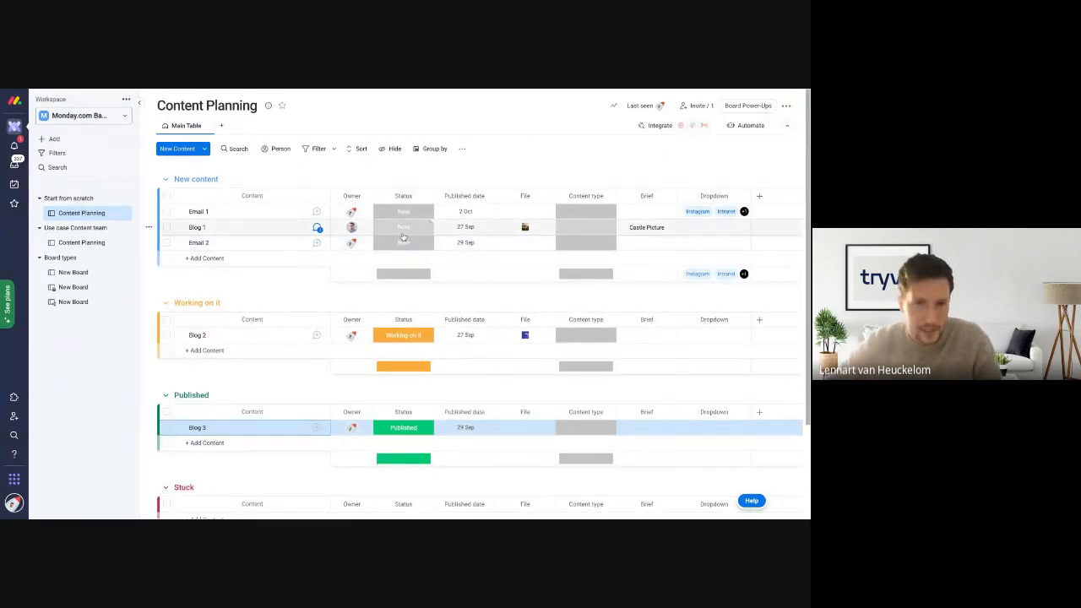
- Add a Form view to the board and name it Request
left_click(223, 127)
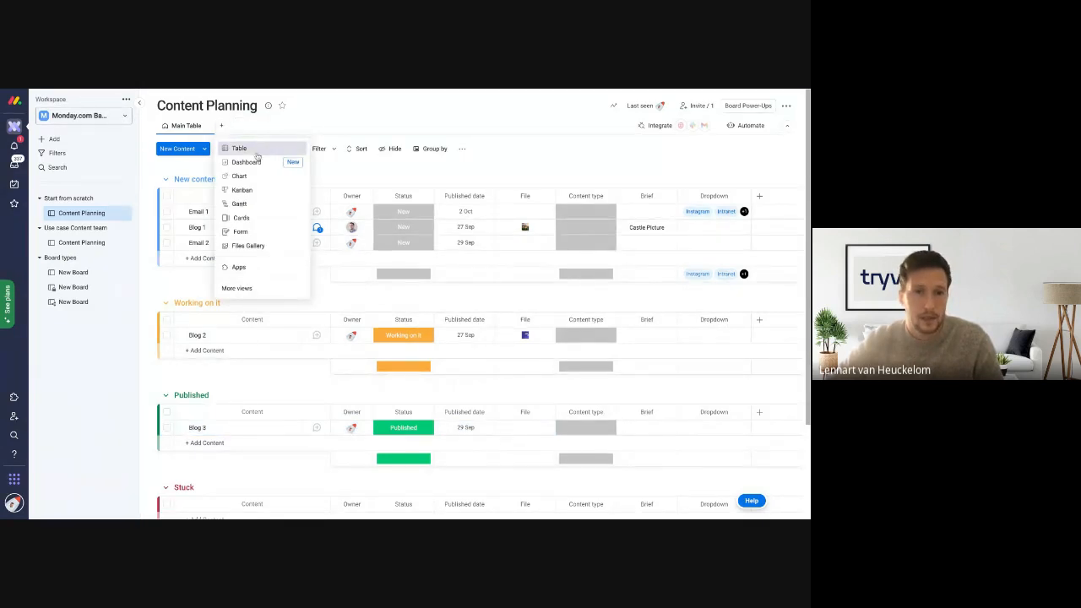
left_click(253, 234)
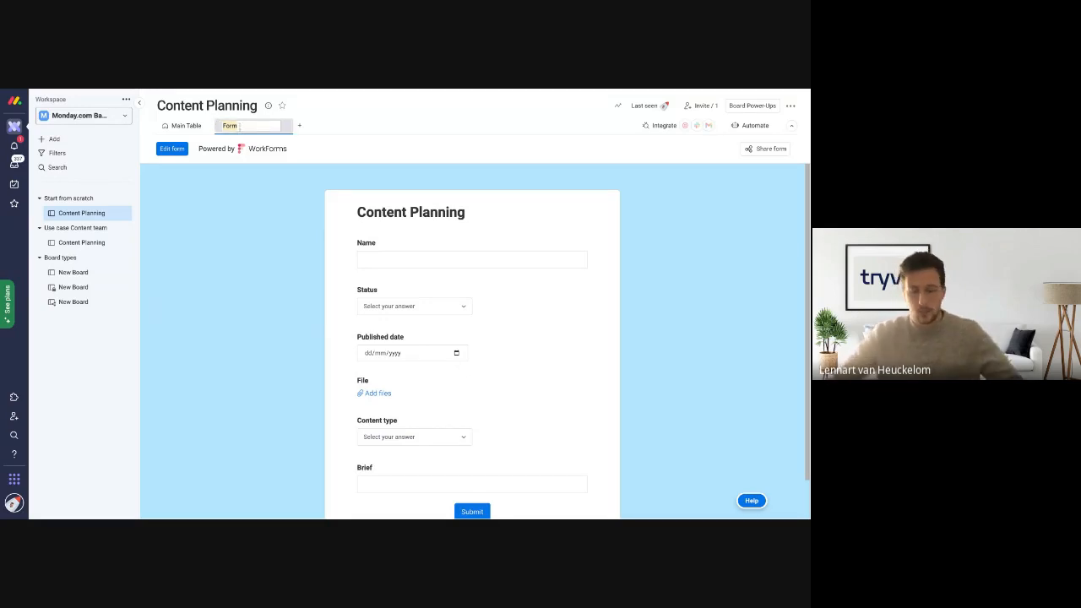
type("Request")
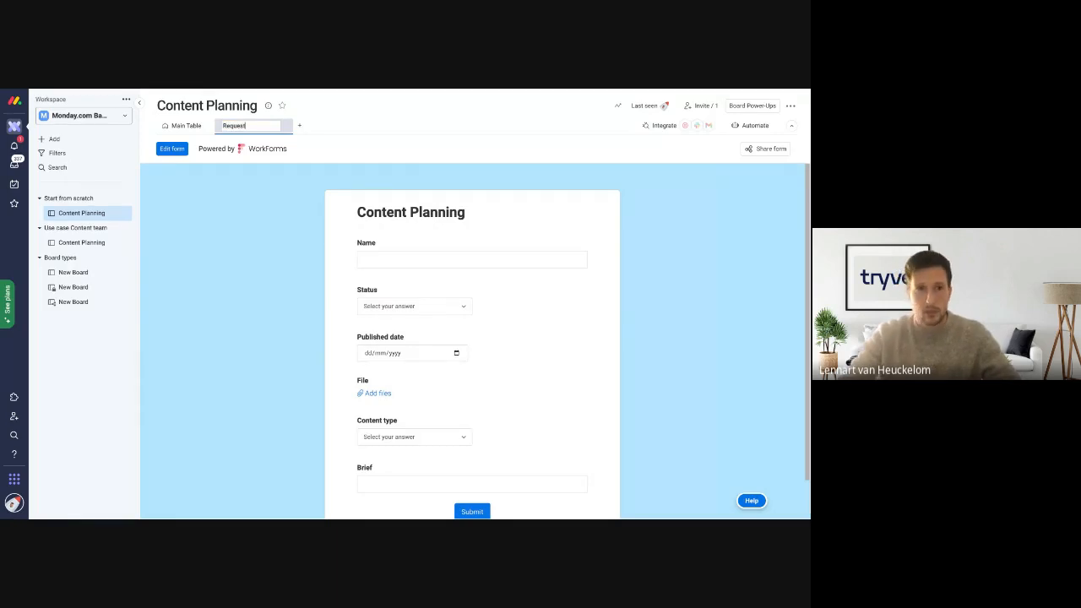
key("Return")
scroll(382, 208, "down", 1)
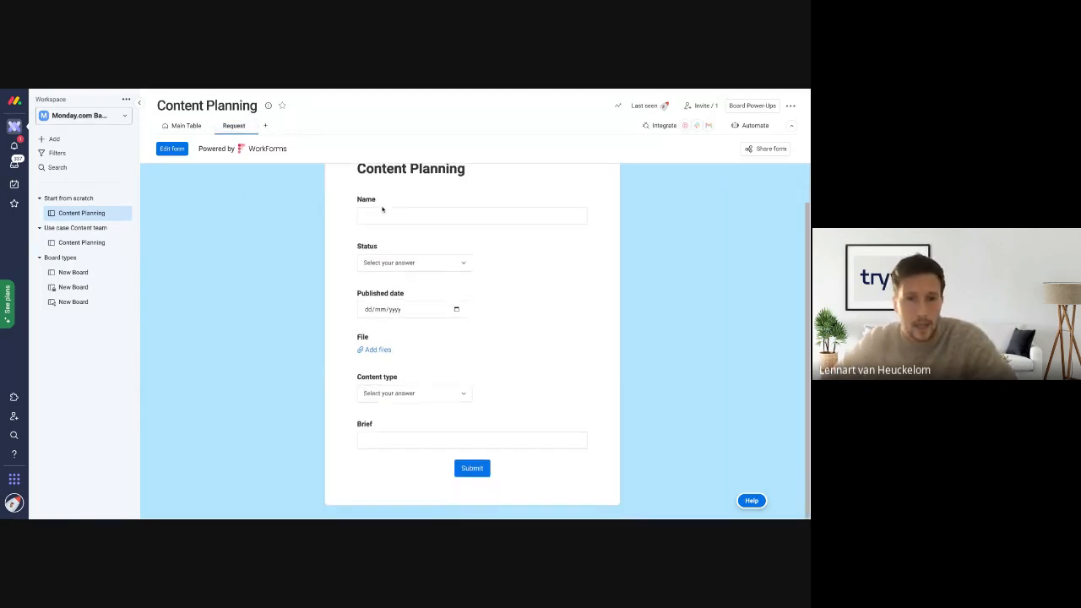
scroll(381, 208, "up", 1)
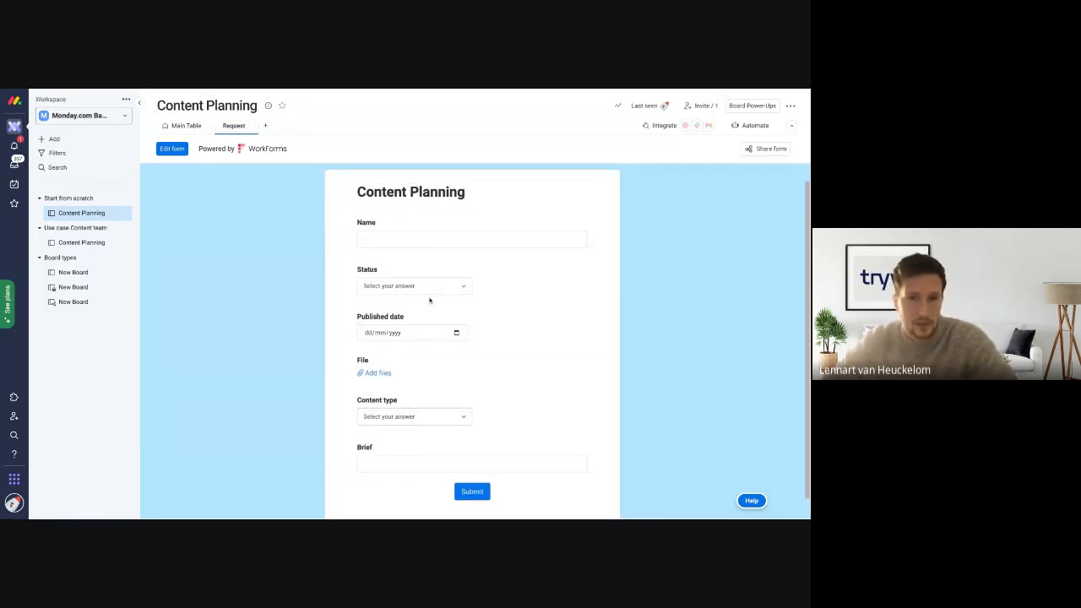
- Examine the Request form's editor, including its customization and sharing options and the list of questions
left_click(175, 151)
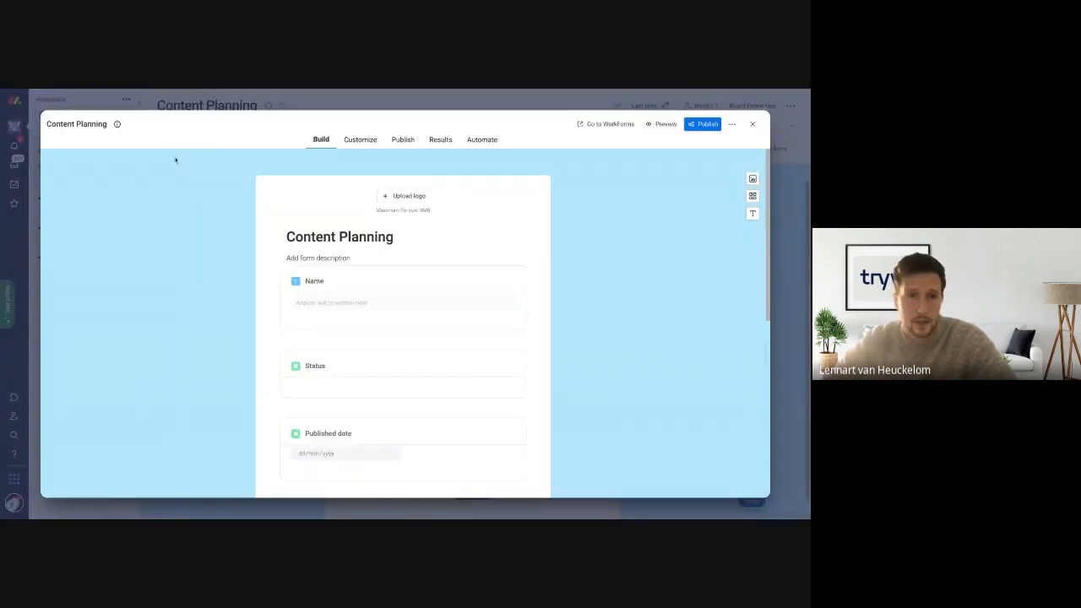
left_click(752, 125)
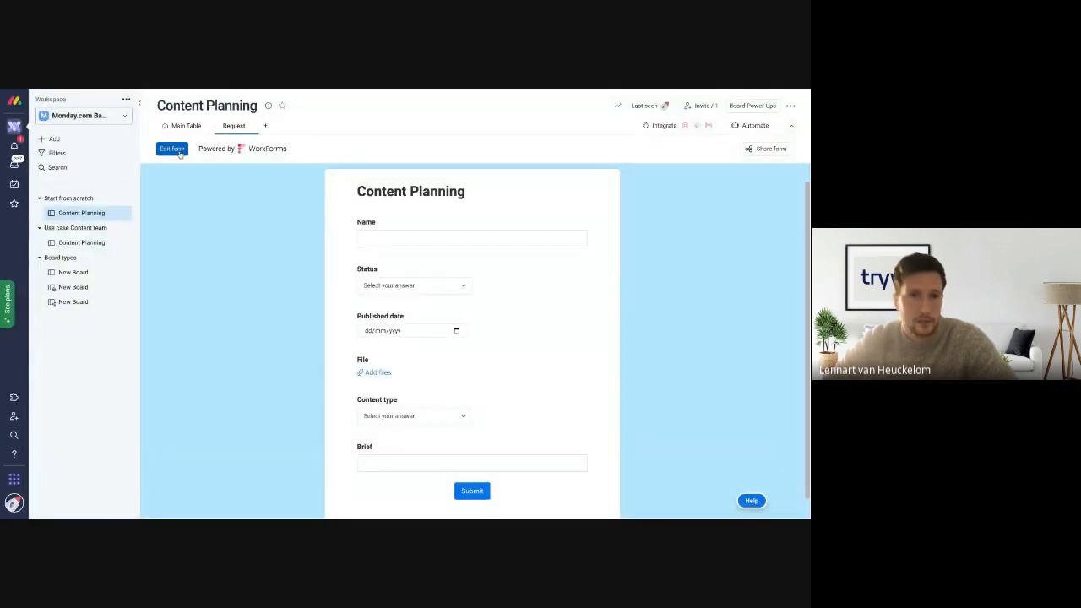
left_click(172, 150)
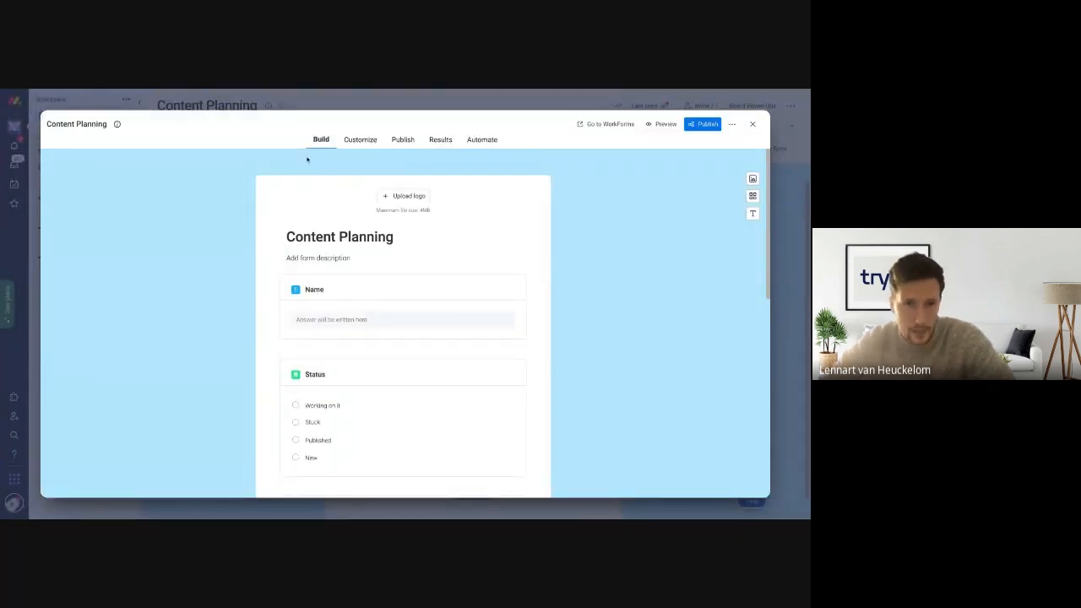
left_click(362, 144)
left_click(392, 145)
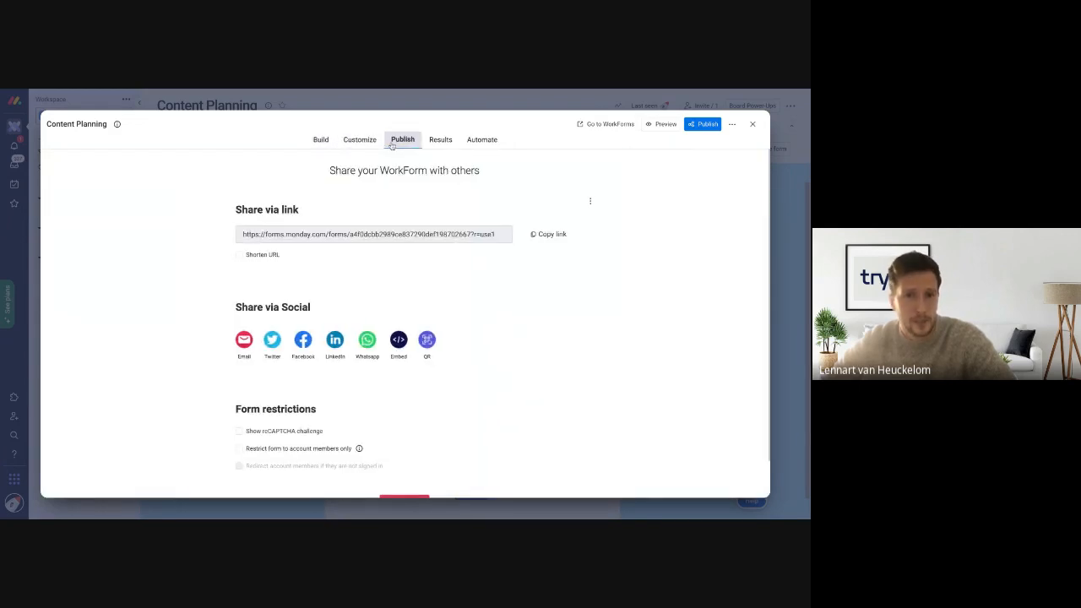
left_click(319, 143)
scroll(414, 265, "down", 1)
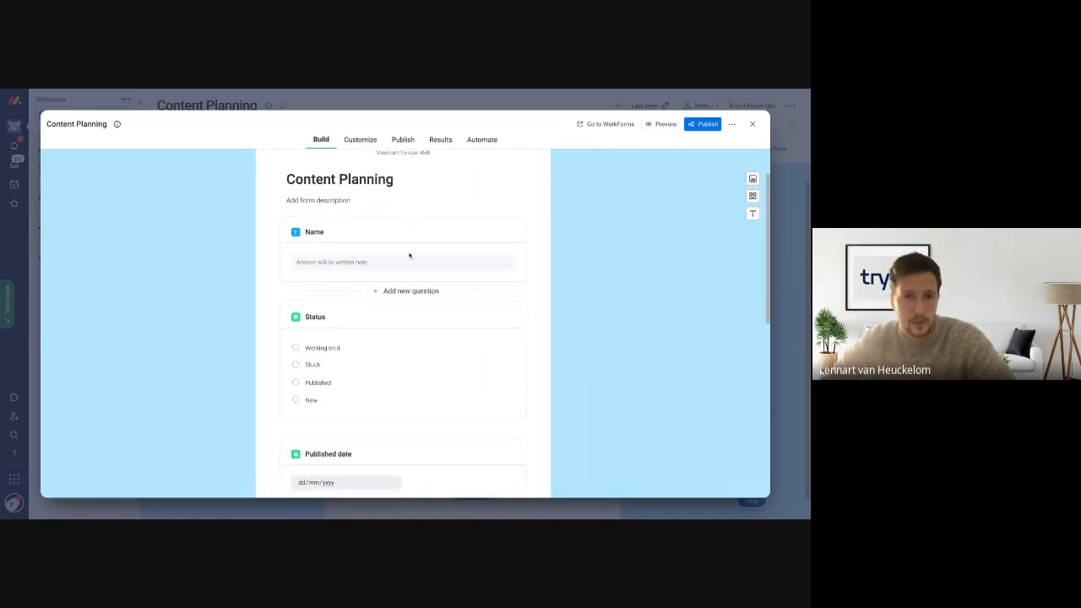
scroll(393, 245, "down", 1)
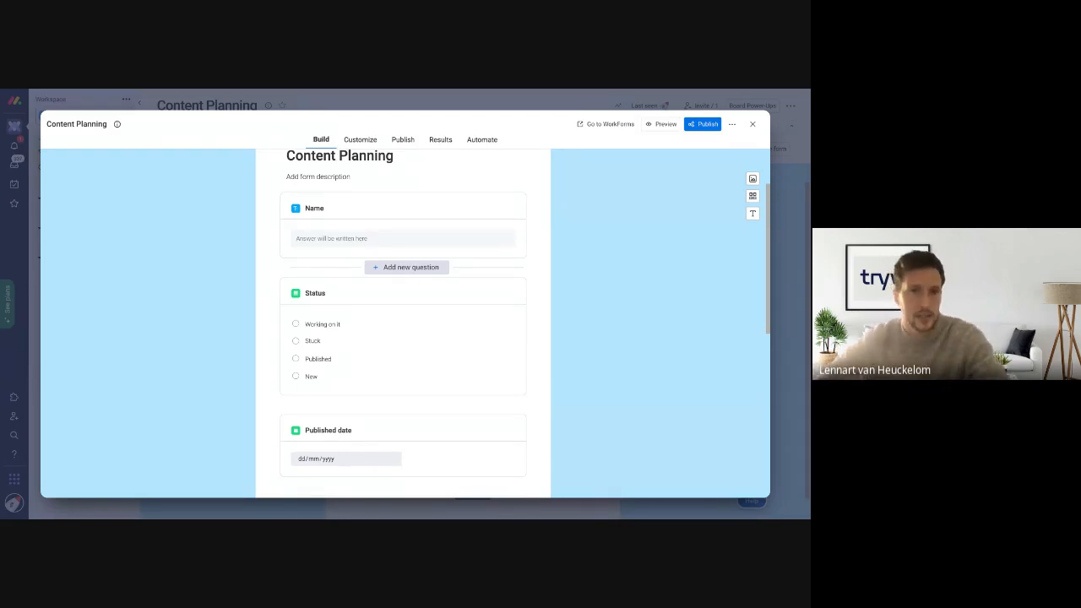
- Try including a condition on the Status question for the answer Working on it
left_click(396, 301)
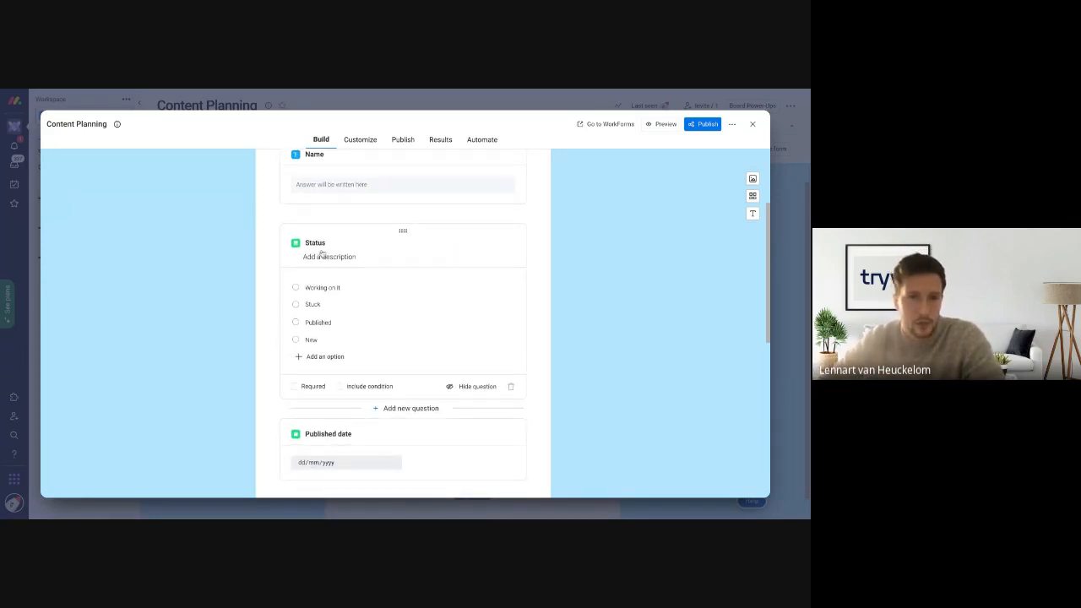
left_click(308, 389)
left_click(357, 390)
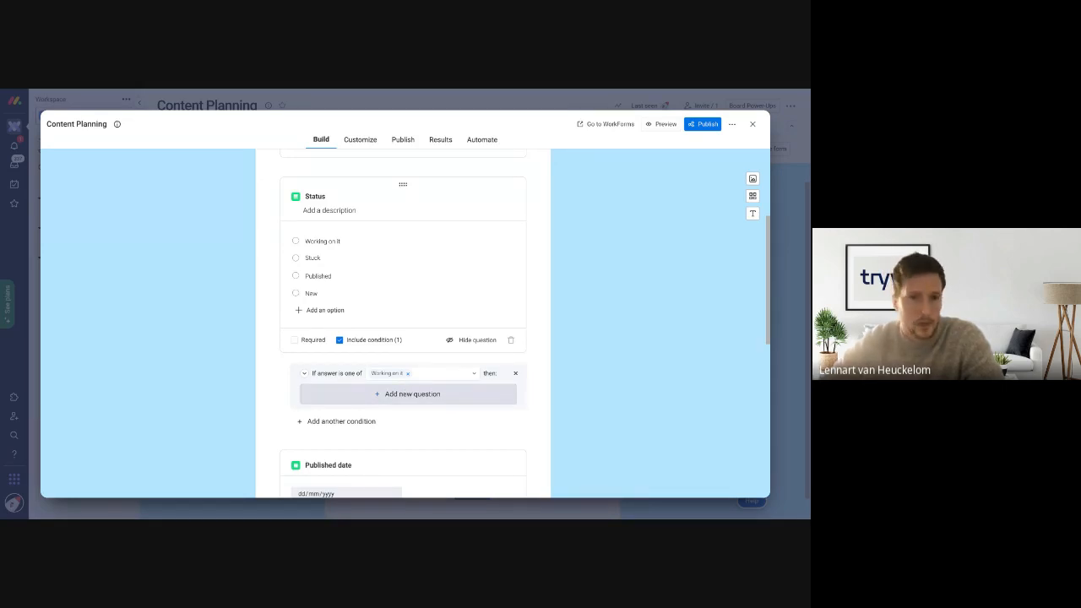
left_click(343, 341)
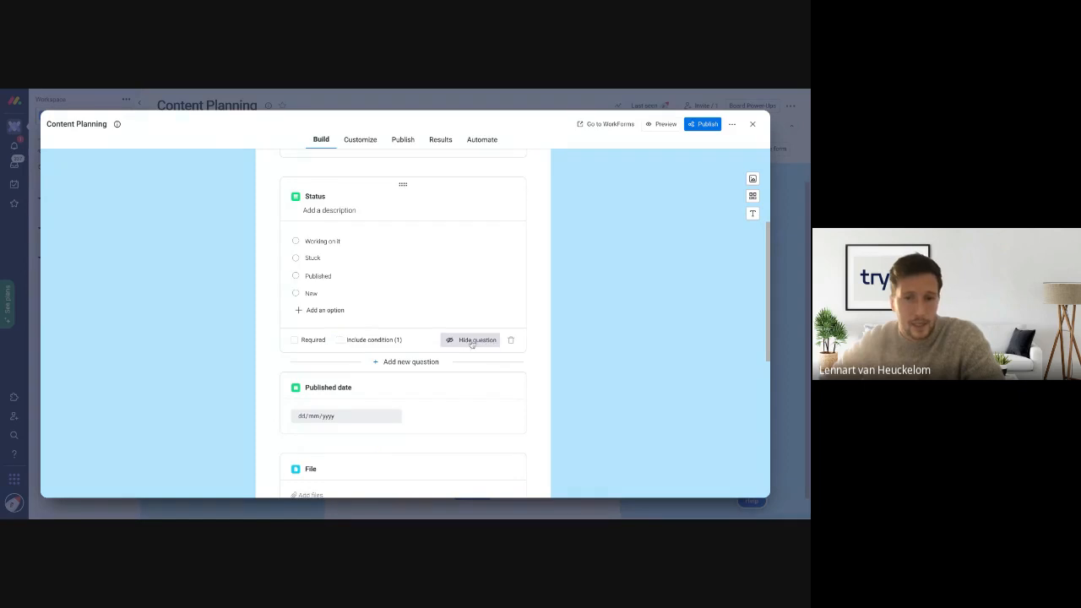
- Hide the Status question on the form and look over the remaining questions
scroll(463, 349, "up", 1)
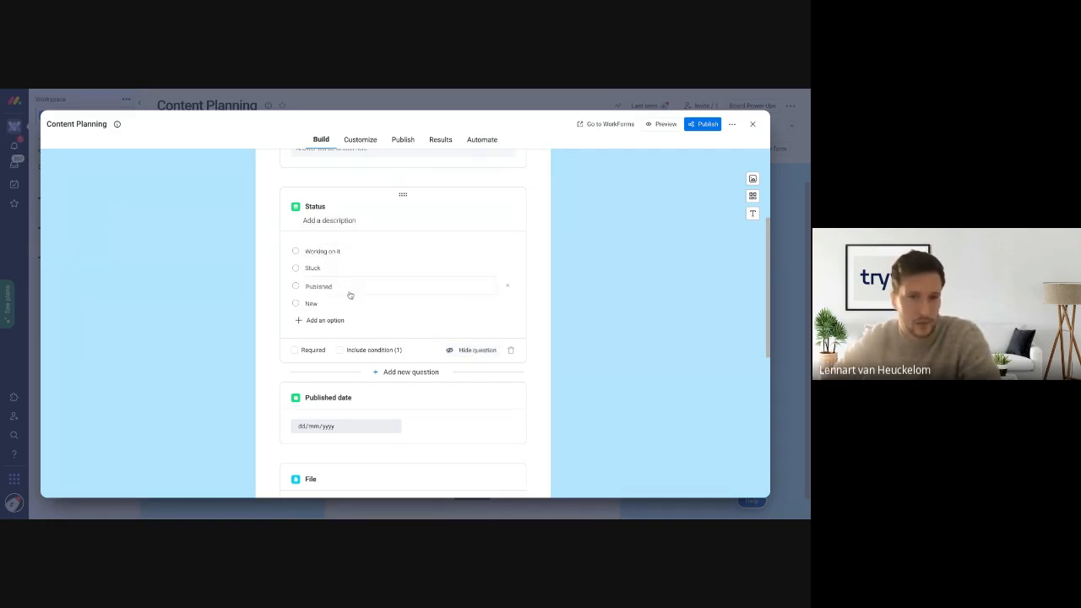
left_click(472, 350)
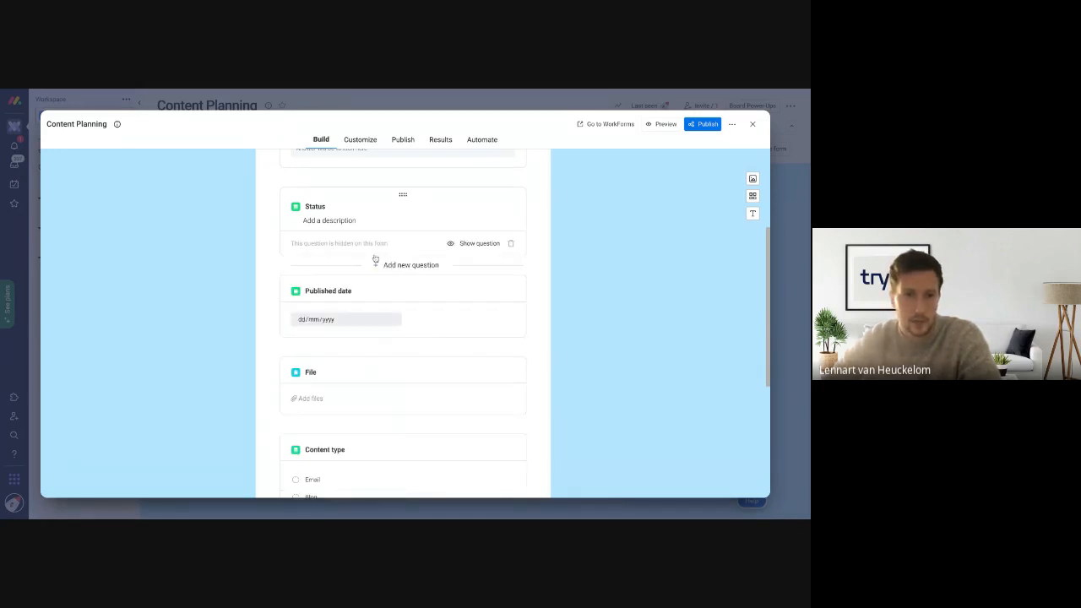
scroll(374, 258, "down", 1)
scroll(377, 256, "down", 4)
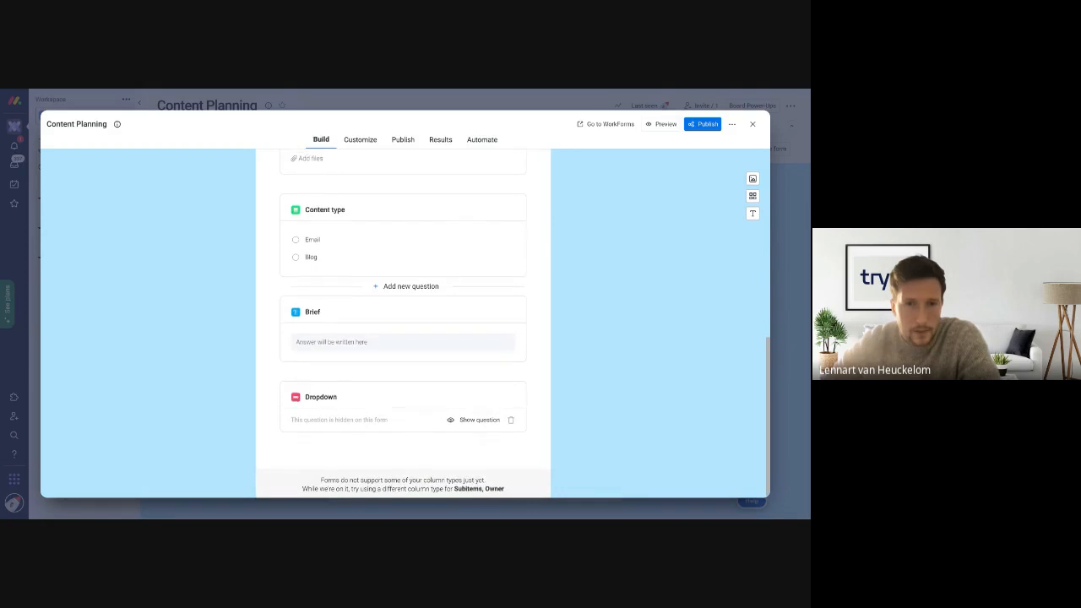
scroll(377, 256, "up", 10)
- Send the form's answers to the New content group and enable internal use of the form, closing the form editor
left_click(361, 141)
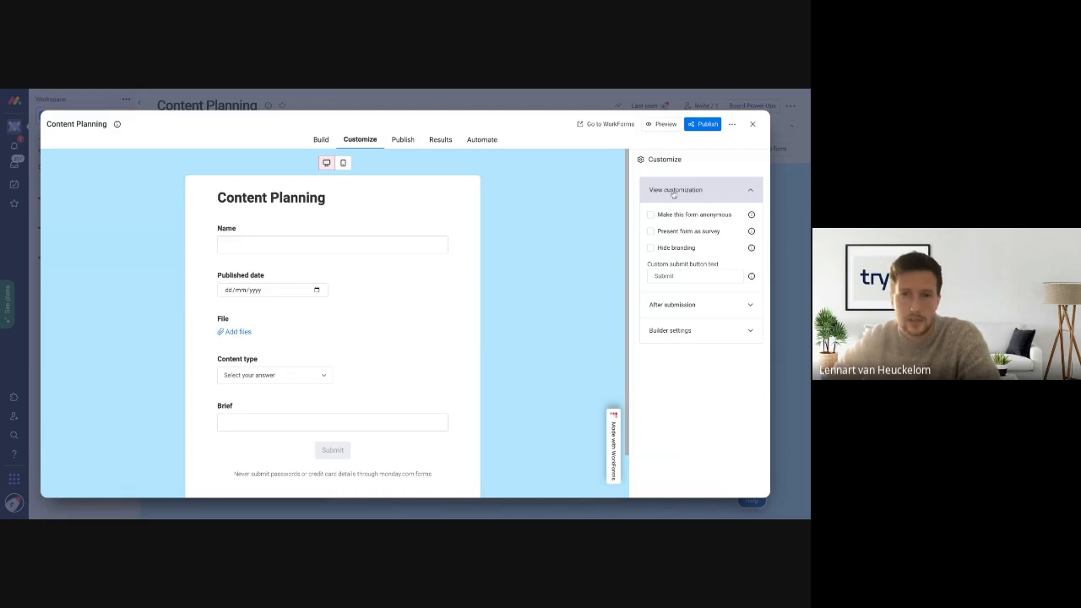
left_click(675, 304)
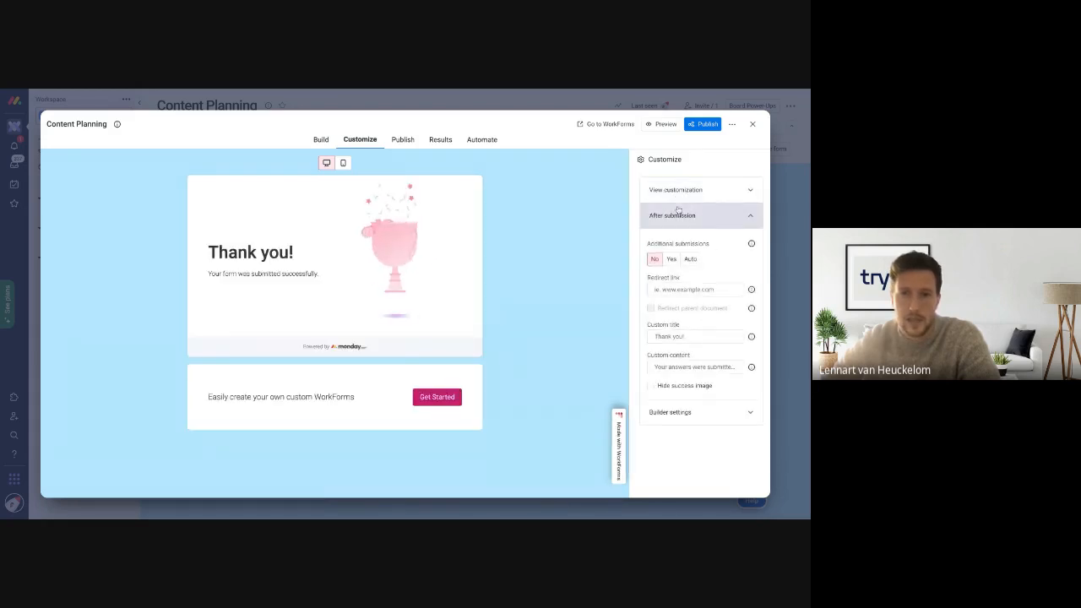
left_click(685, 412)
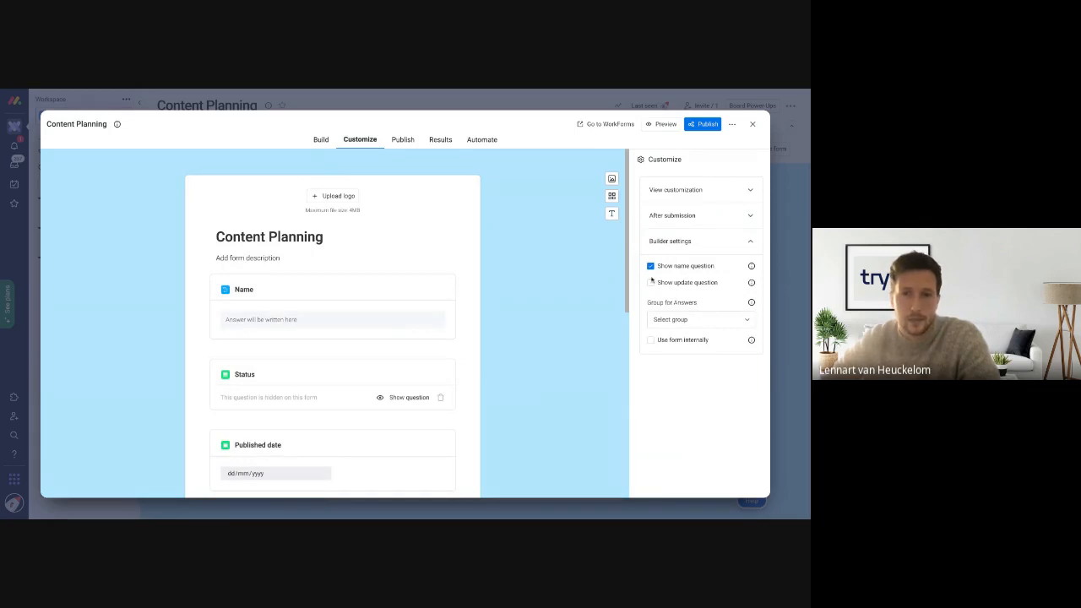
left_click(693, 320)
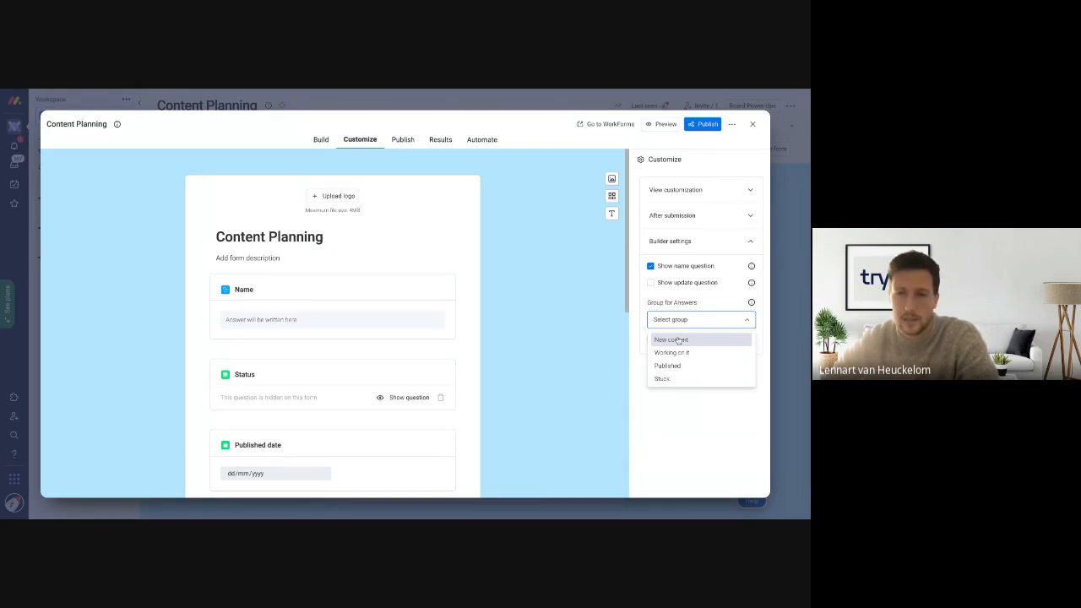
left_click(678, 340)
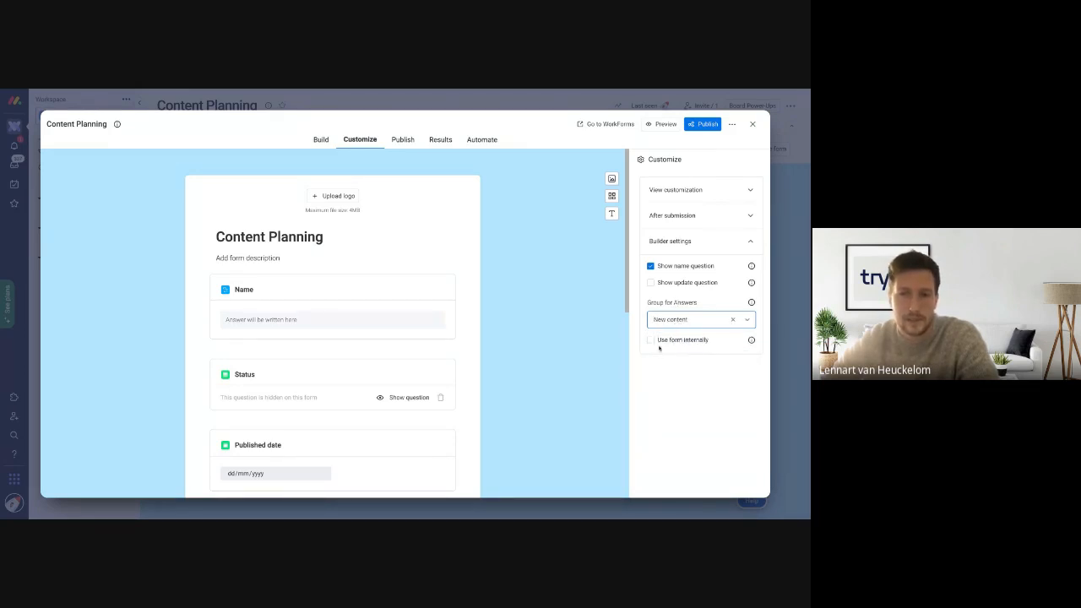
left_click(652, 342)
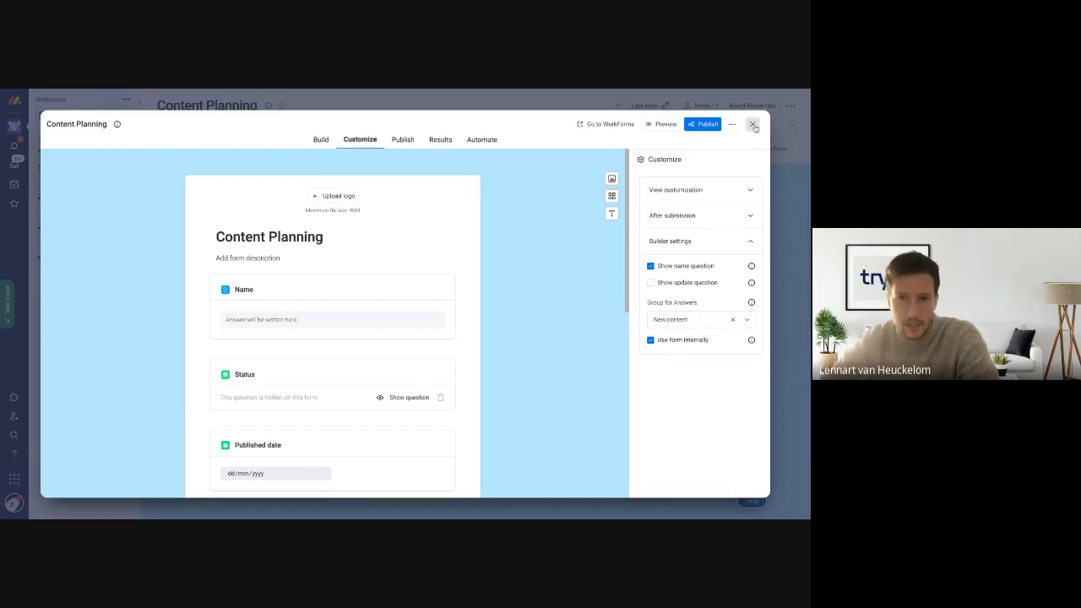
left_click(753, 125)
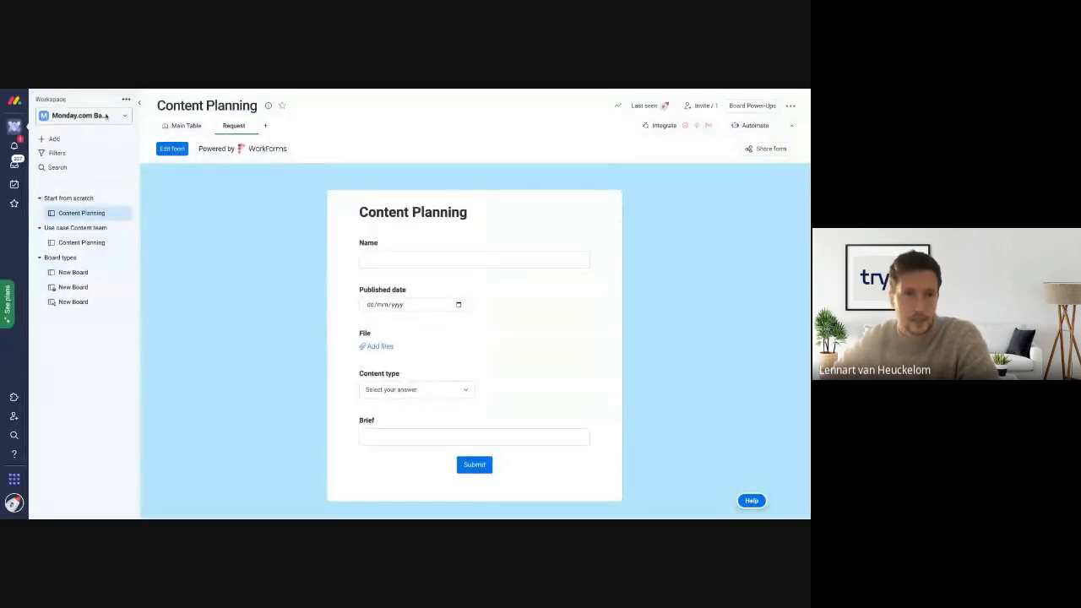
- View the form for adding new content from the Main Table and close it without submitting
left_click(166, 127)
left_click(205, 150)
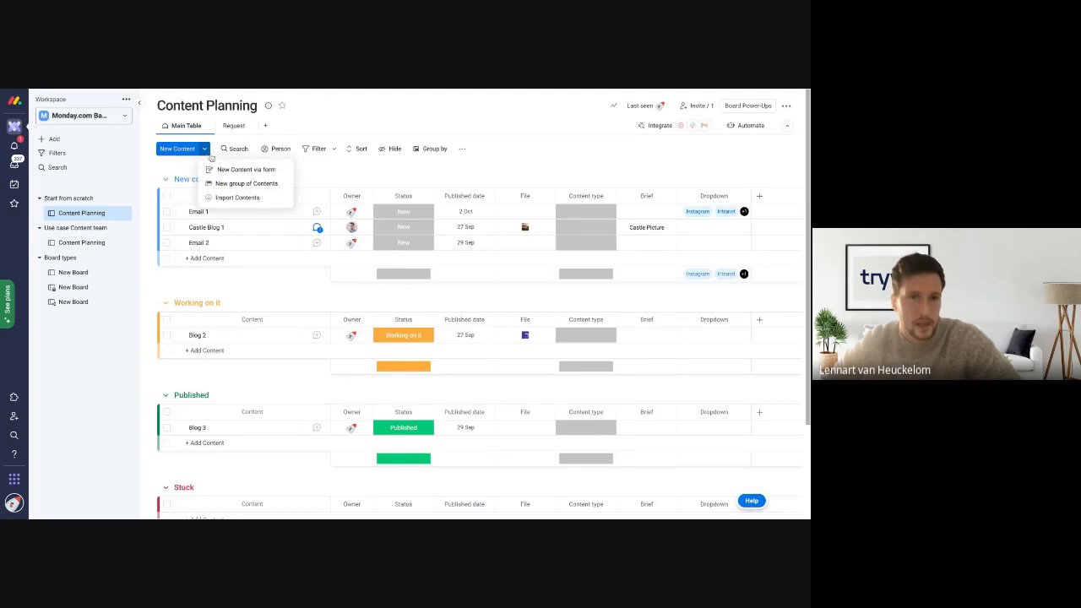
left_click(250, 172)
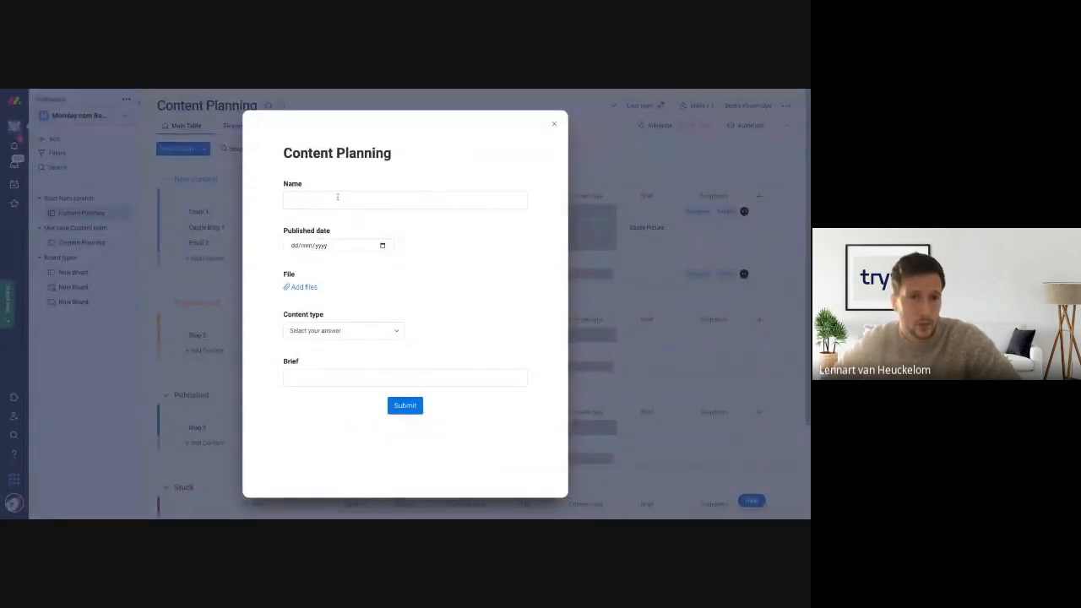
left_click(554, 125)
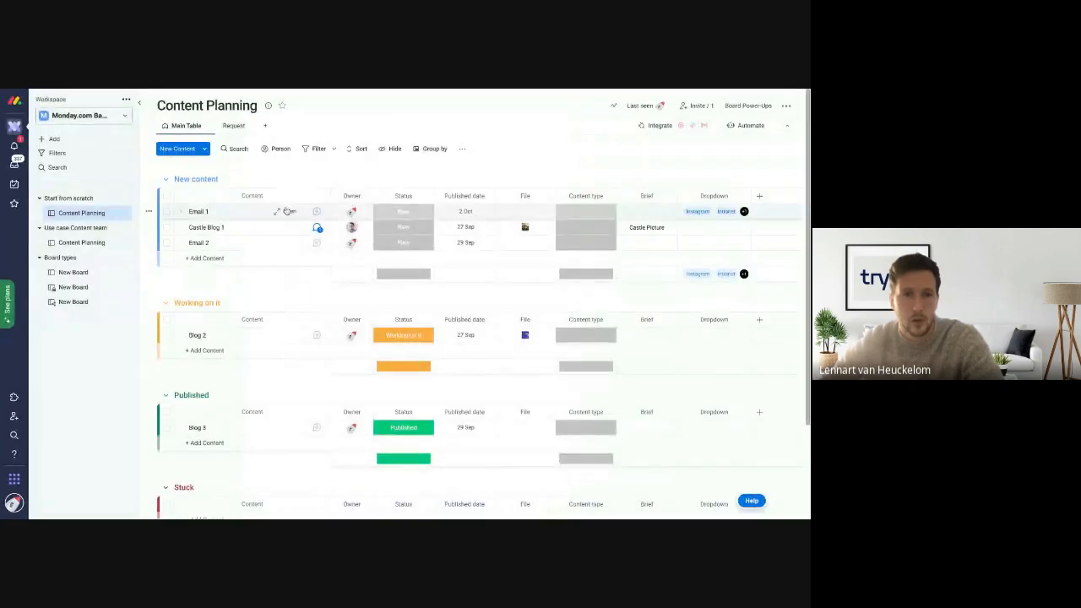
- Add an item named Email to the New content group
left_click(260, 257)
type("Blog 4")
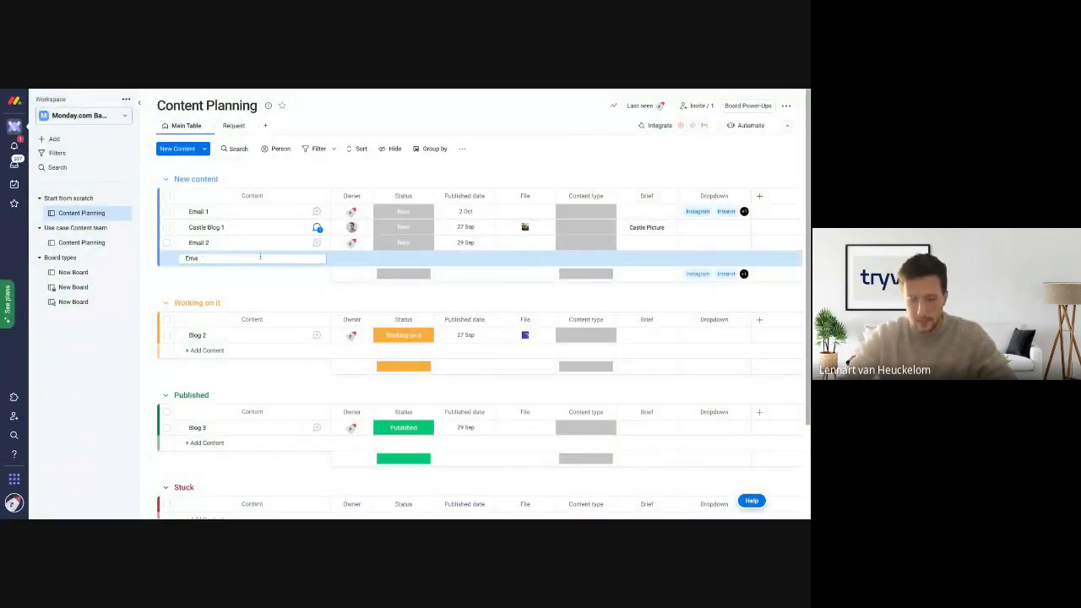
key("Return")
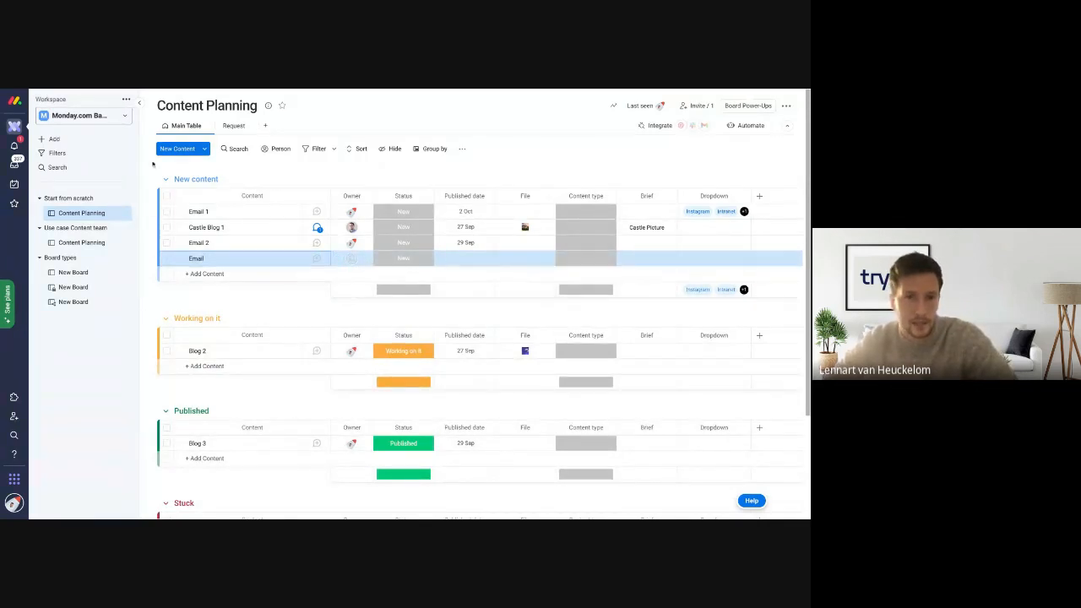
- Open the request form for new content from the Main Table and close it without submitting
left_click(204, 149)
left_click(247, 172)
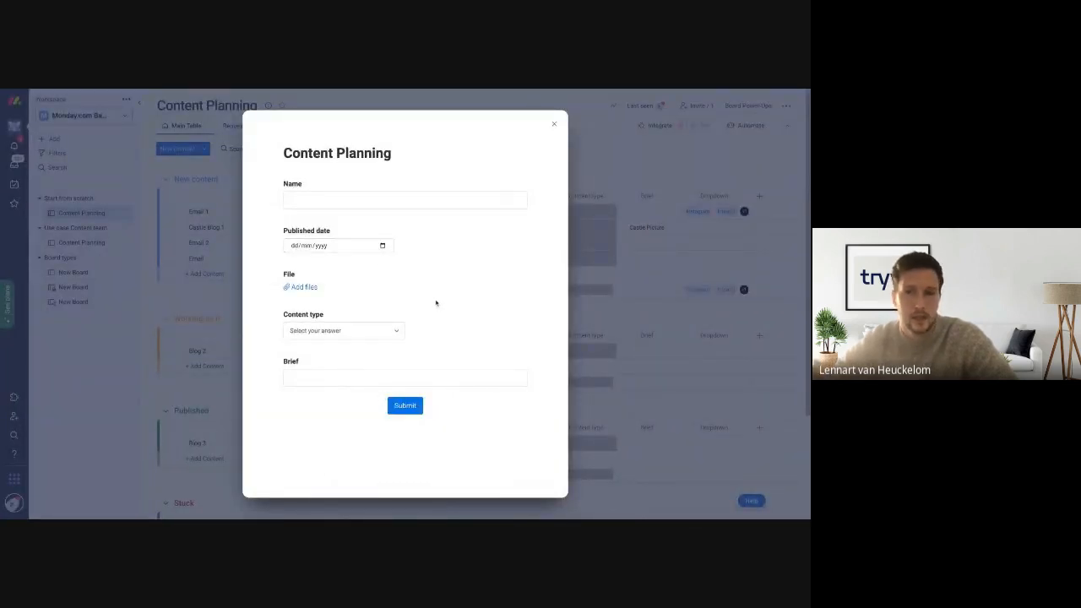
left_click(553, 125)
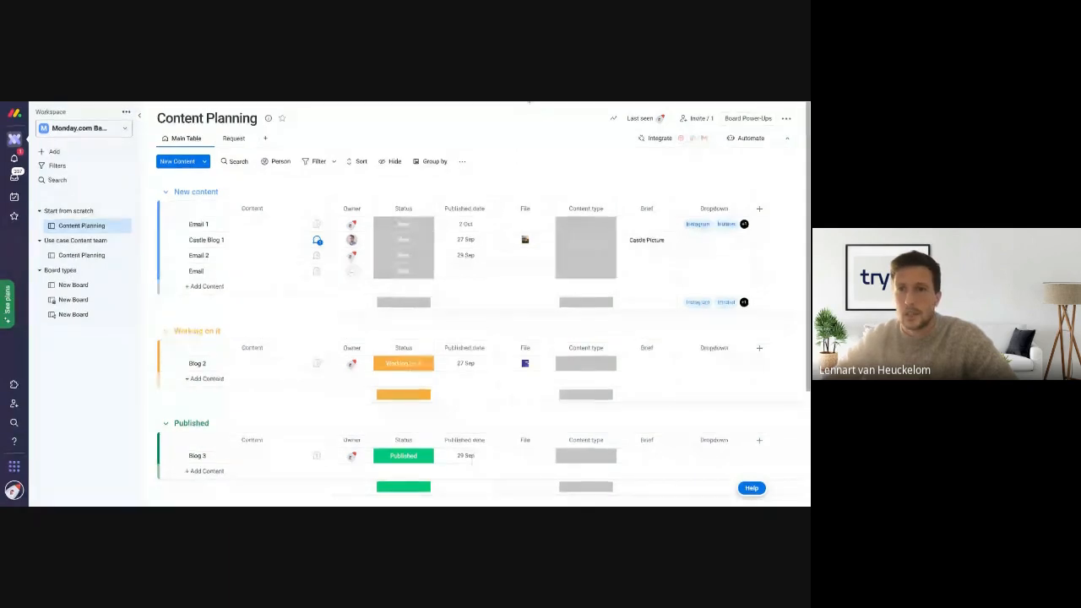
- Add a Dashboard view to the Content Planning board, keeping its default name
left_click(265, 126)
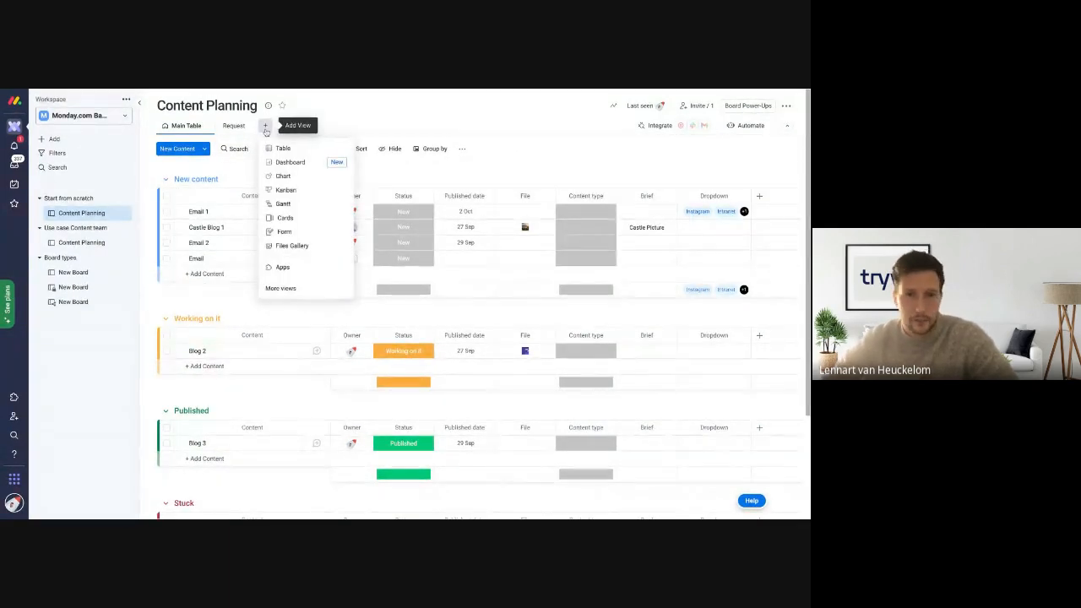
left_click(309, 166)
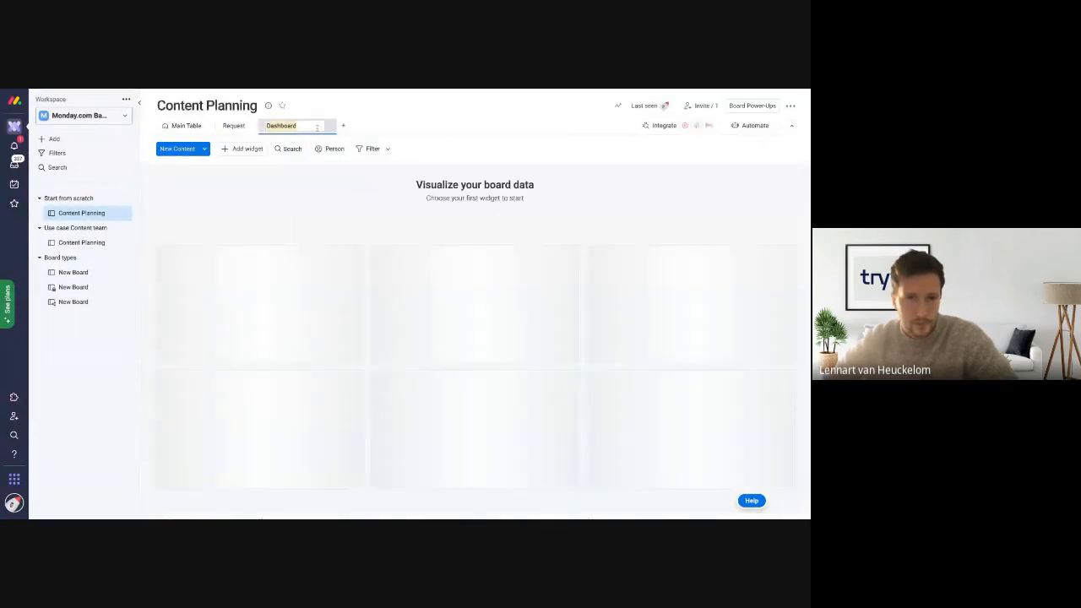
left_click(343, 127)
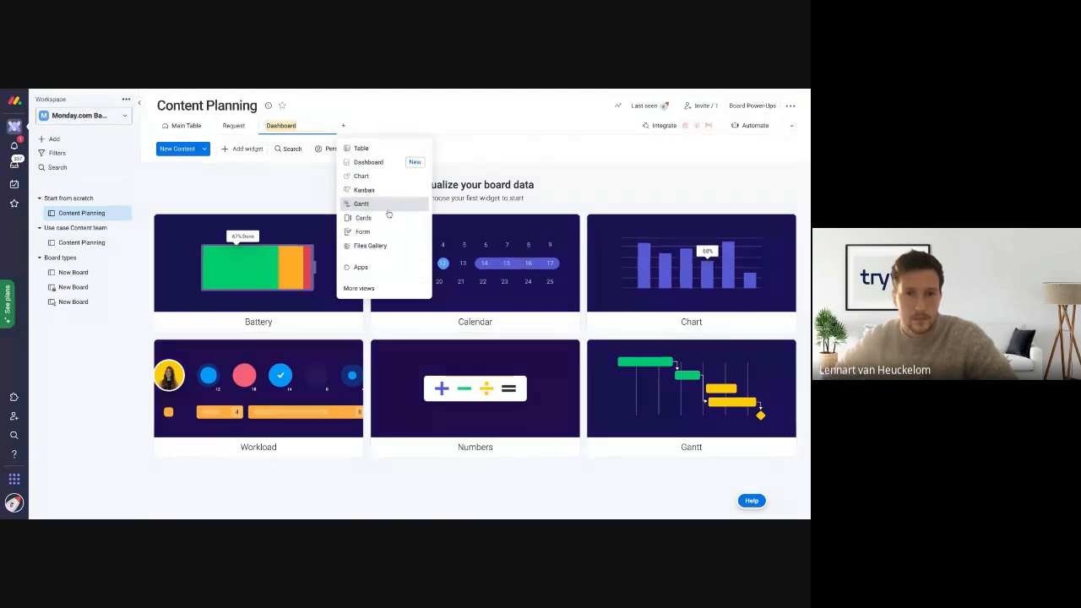
left_click(366, 130)
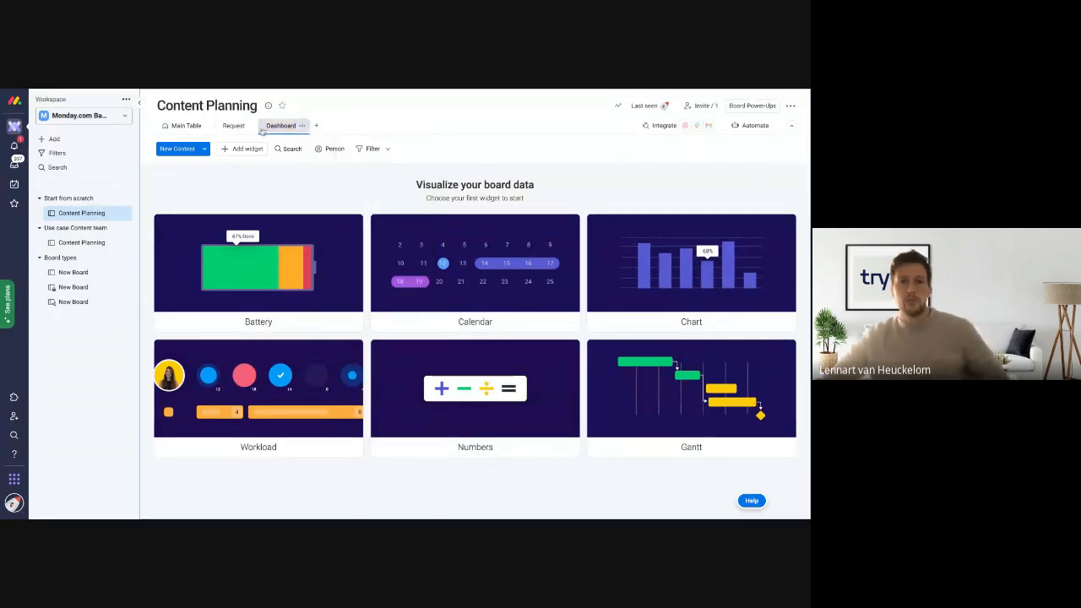
- Look over the available view types and add a Chart view to the board
left_click(315, 127)
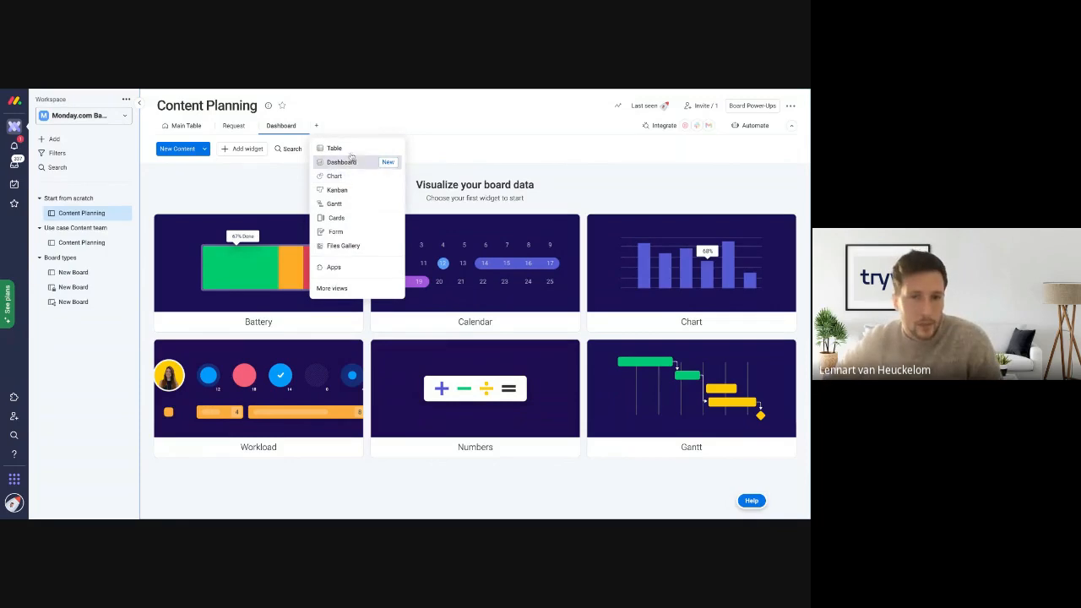
left_click(272, 172)
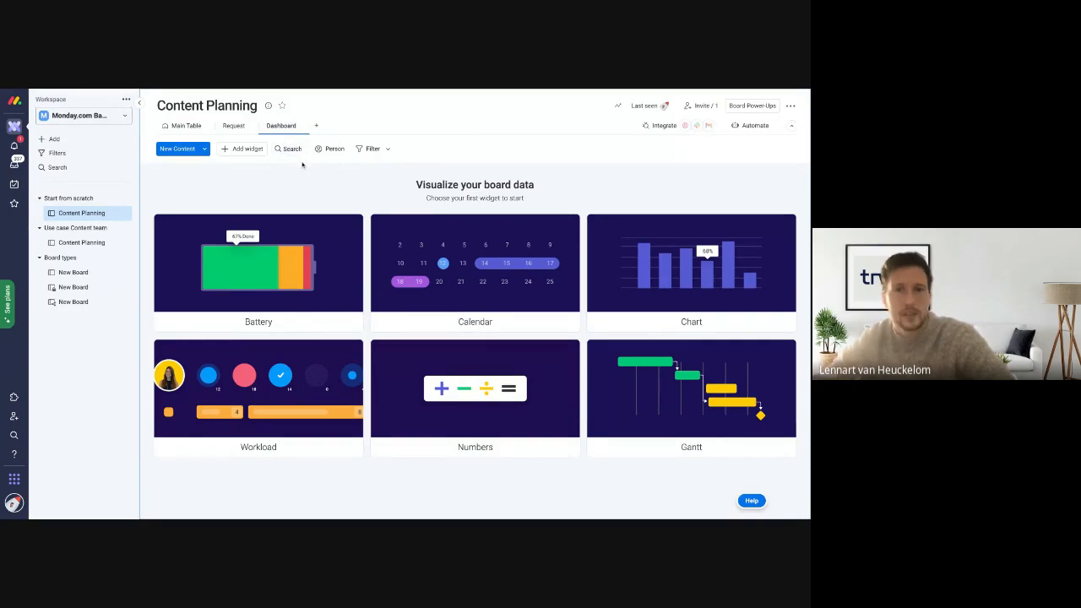
left_click(316, 125)
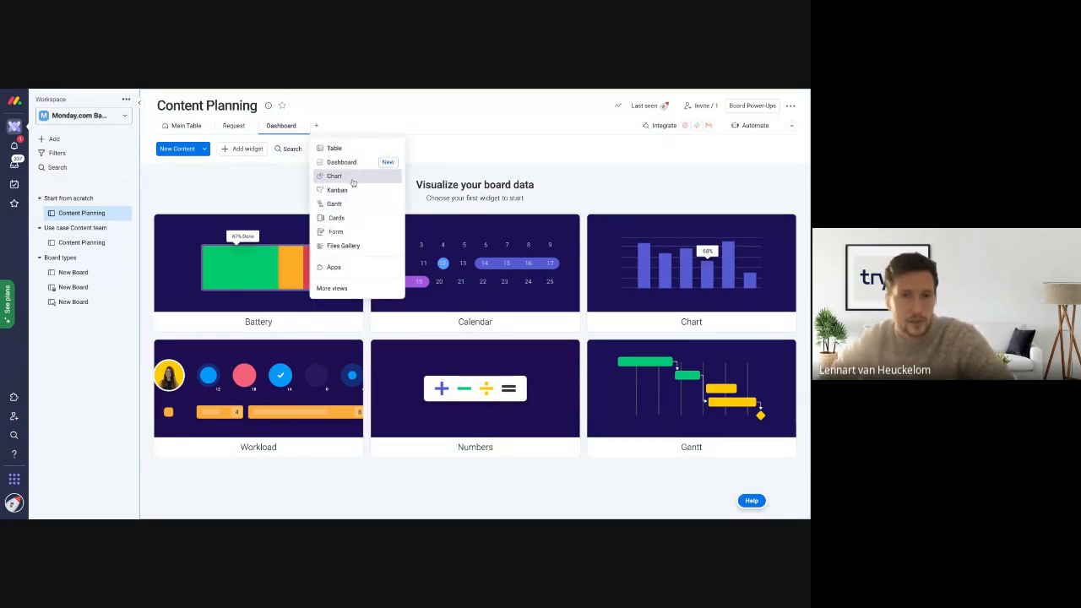
left_click(349, 177)
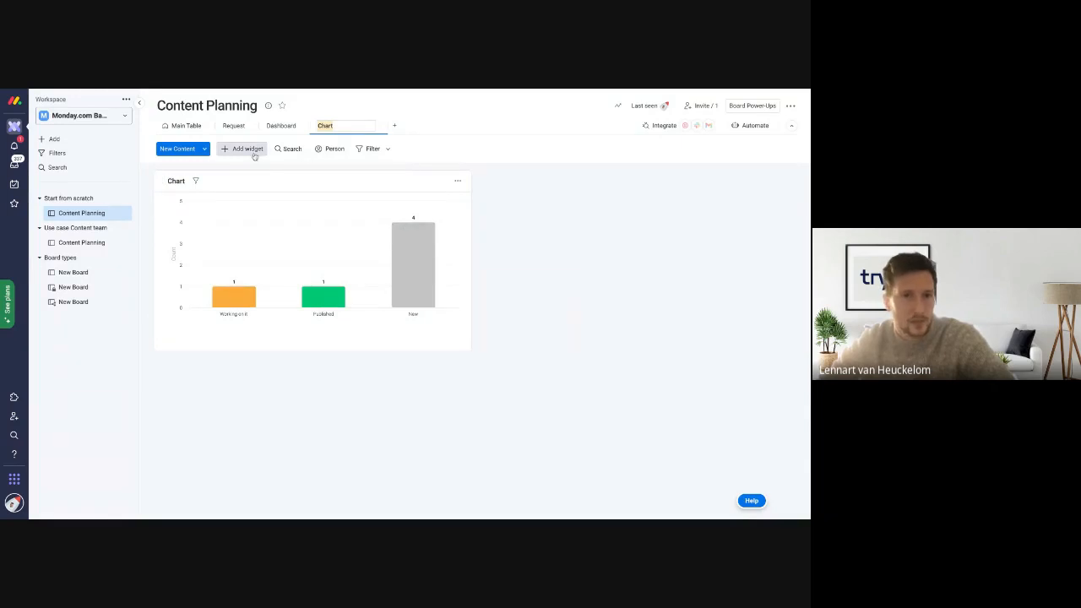
- Add a Battery widget to the Dashboard view and enlarge it
left_click(281, 125)
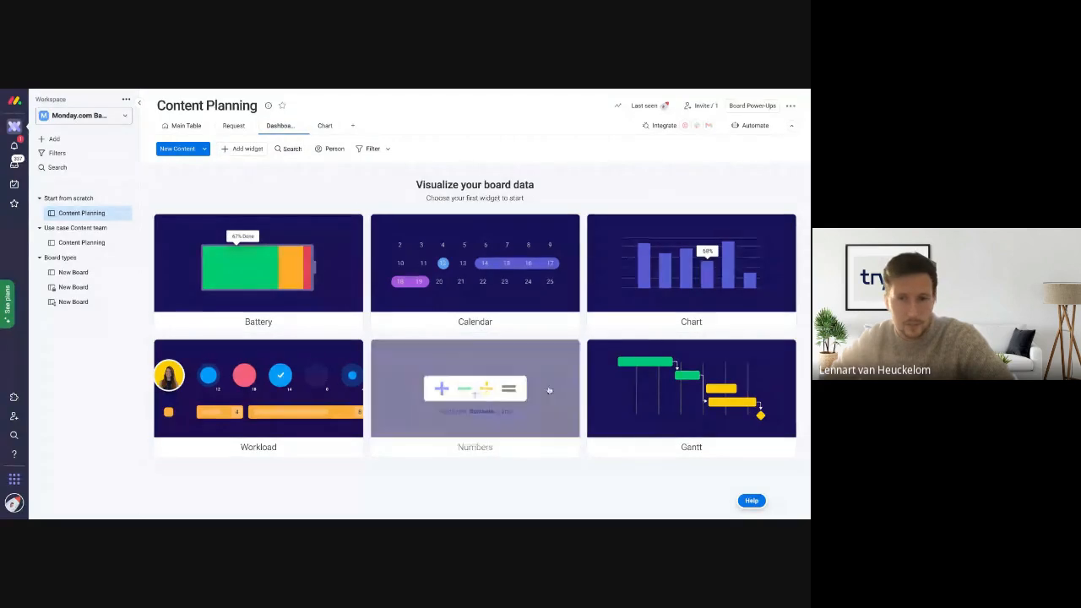
left_click(248, 150)
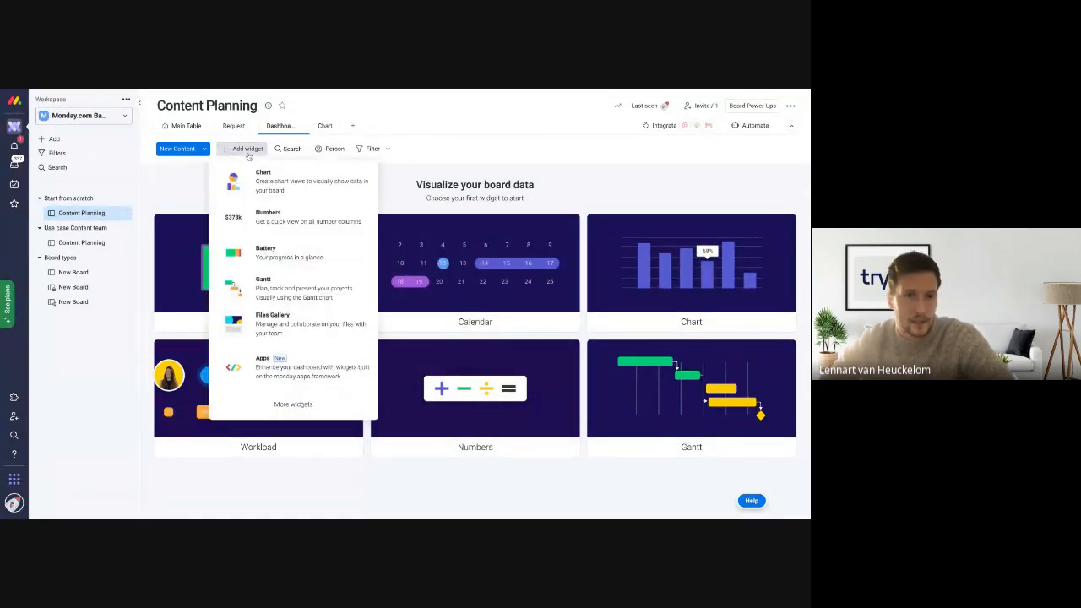
left_click(181, 175)
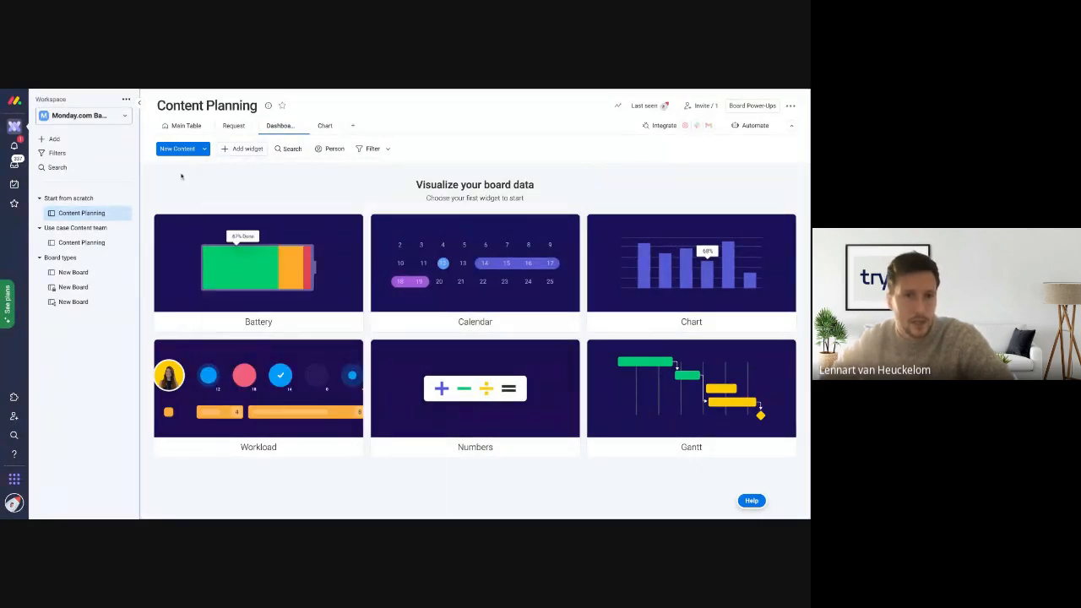
left_click(184, 126)
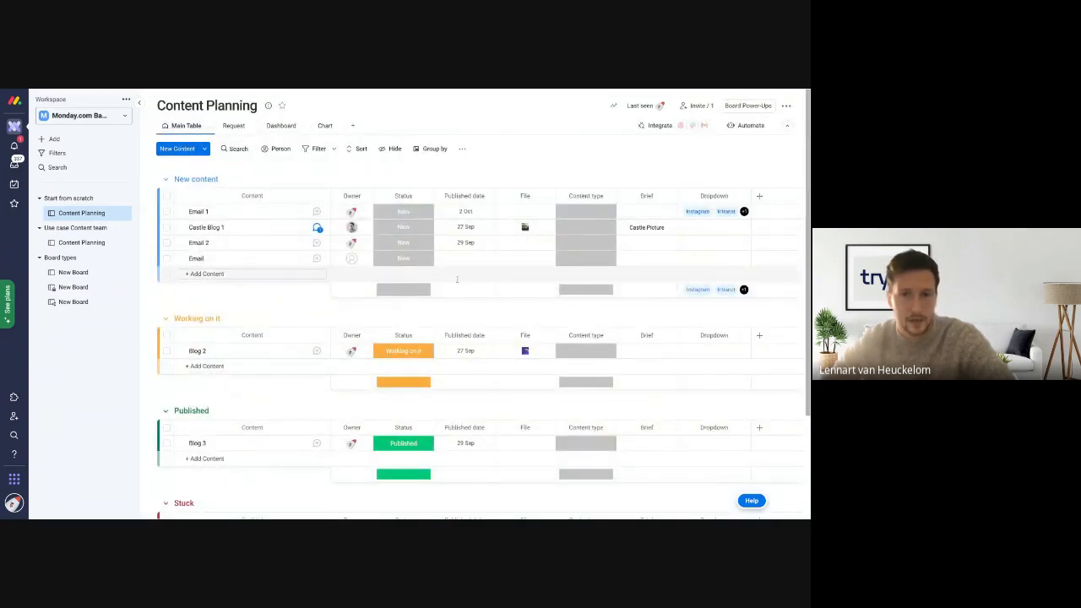
left_click(285, 126)
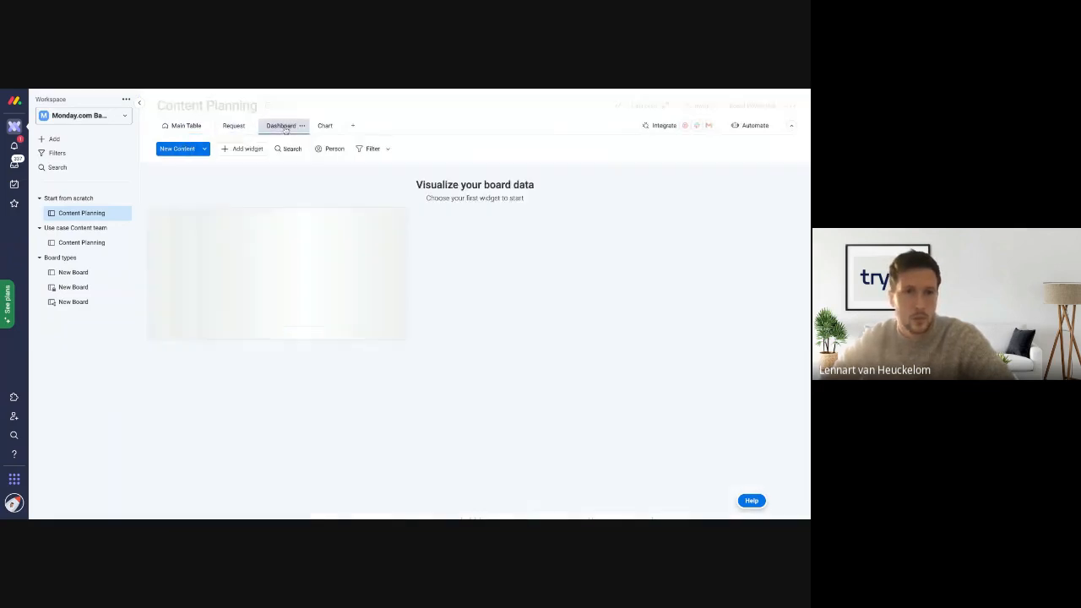
left_click(268, 263)
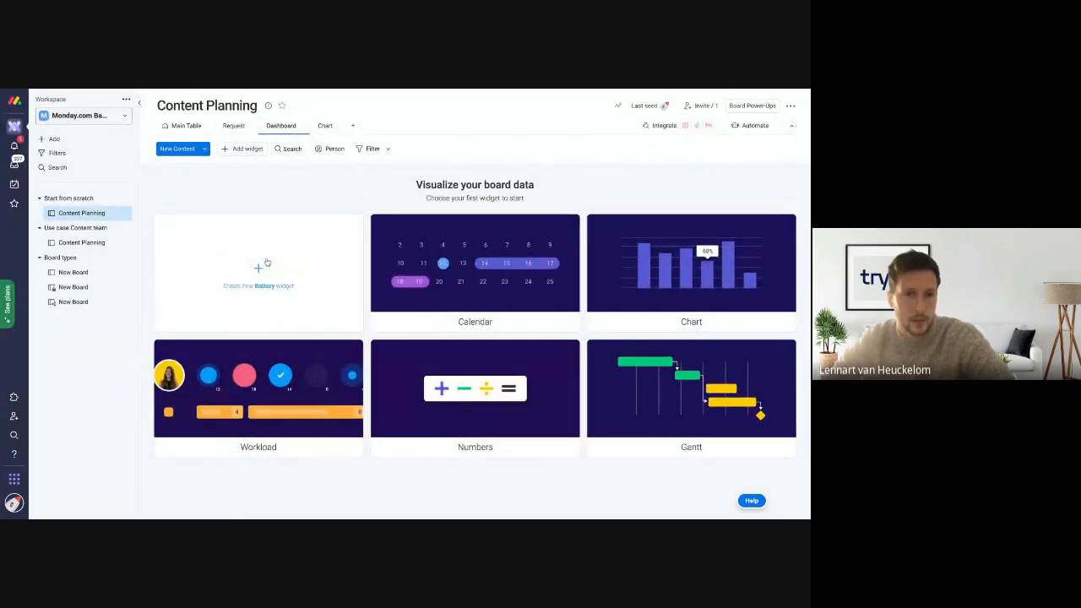
left_click_drag(309, 256, 418, 312)
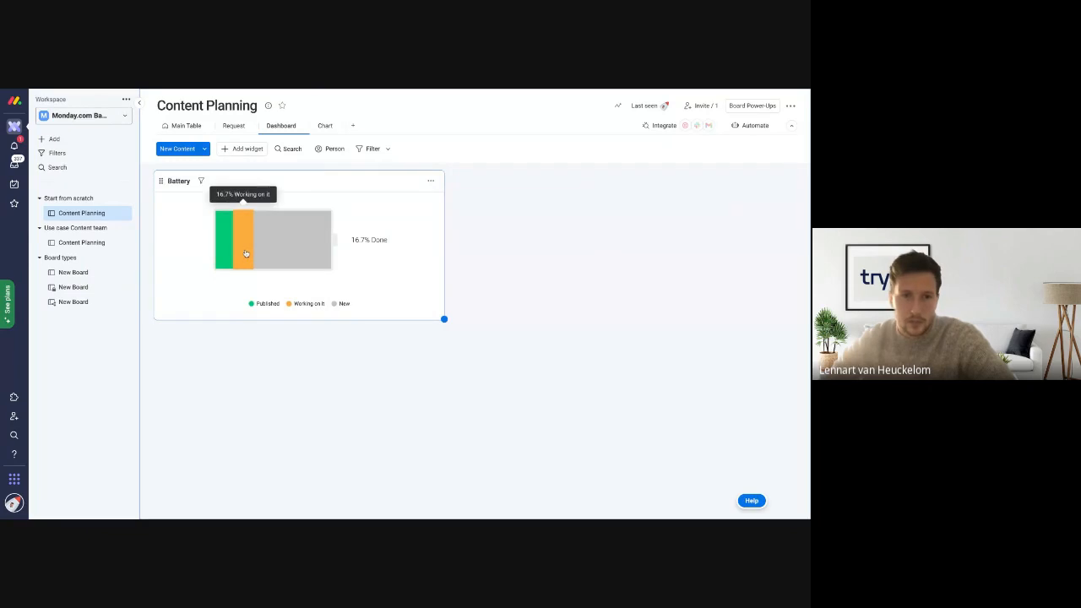
- Drill into the Battery widget's Working on it segment, view the Blog 2 item's details, and close both windows
mouse_move(227, 253)
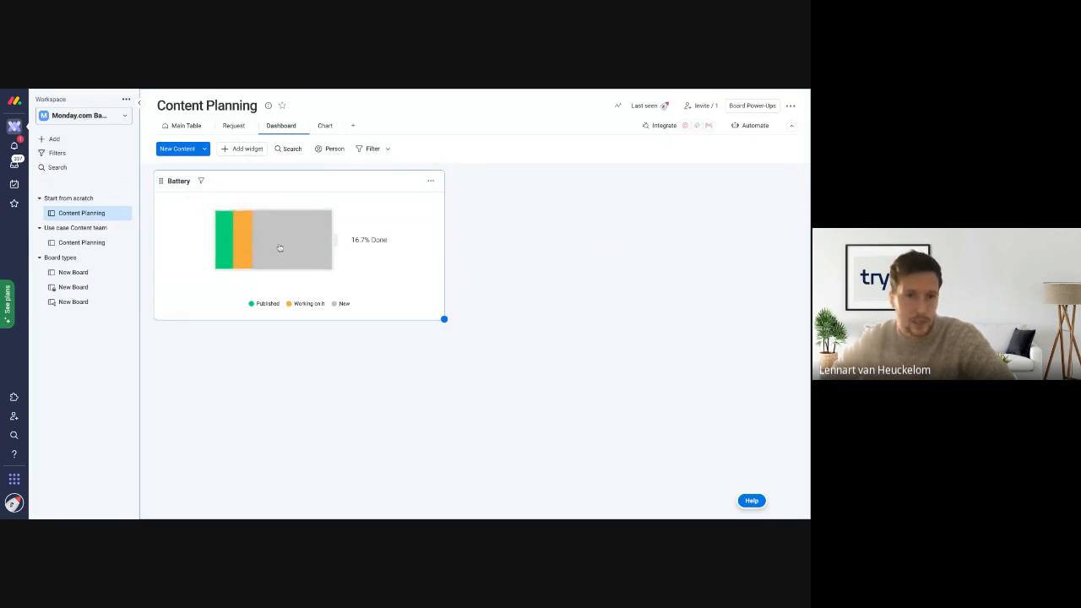
left_click(240, 244)
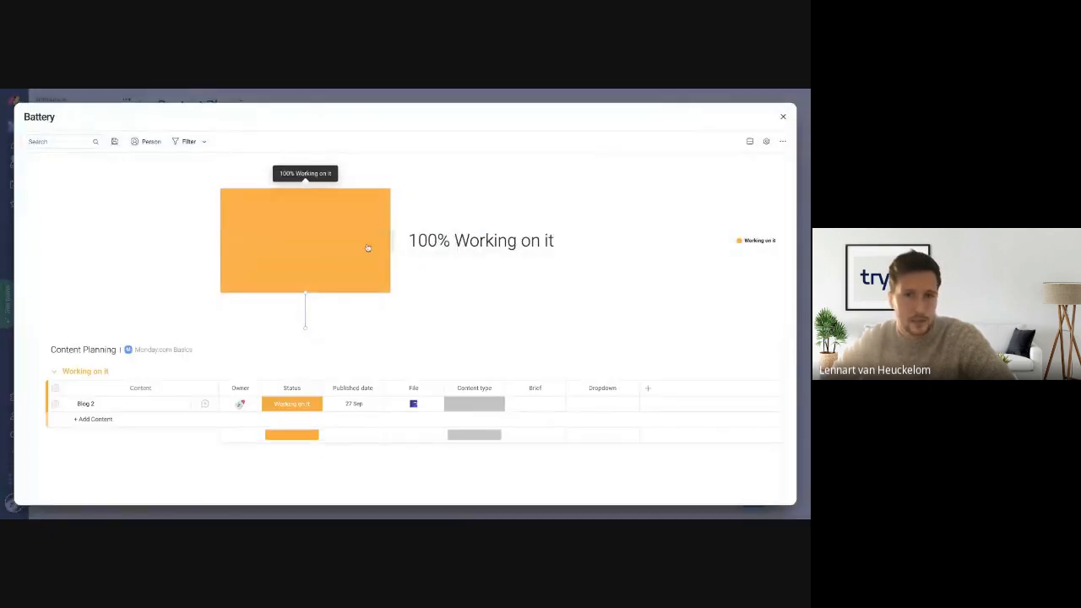
left_click(175, 404)
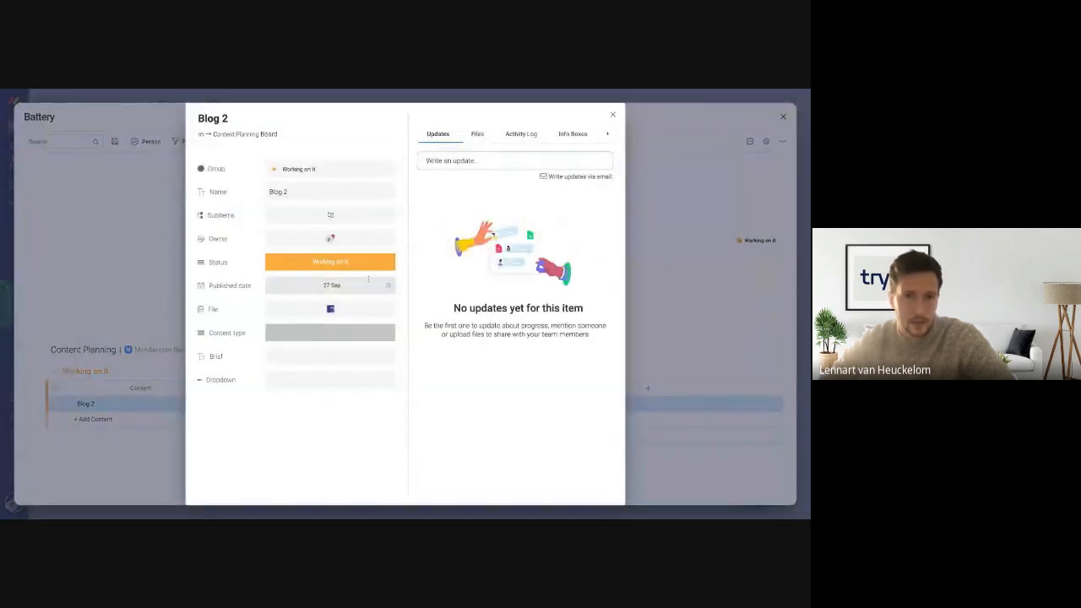
left_click(613, 114)
left_click(783, 118)
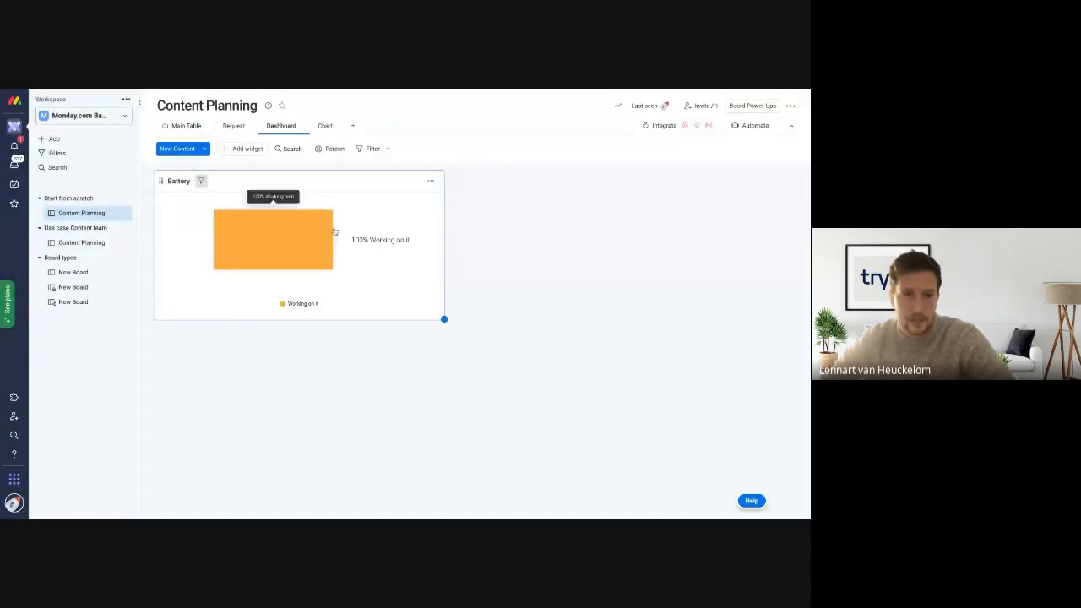
- Find the Timeline widget with the search term "time", add it to the dashboard, and enlarge it to the full dashboard width
left_click(244, 150)
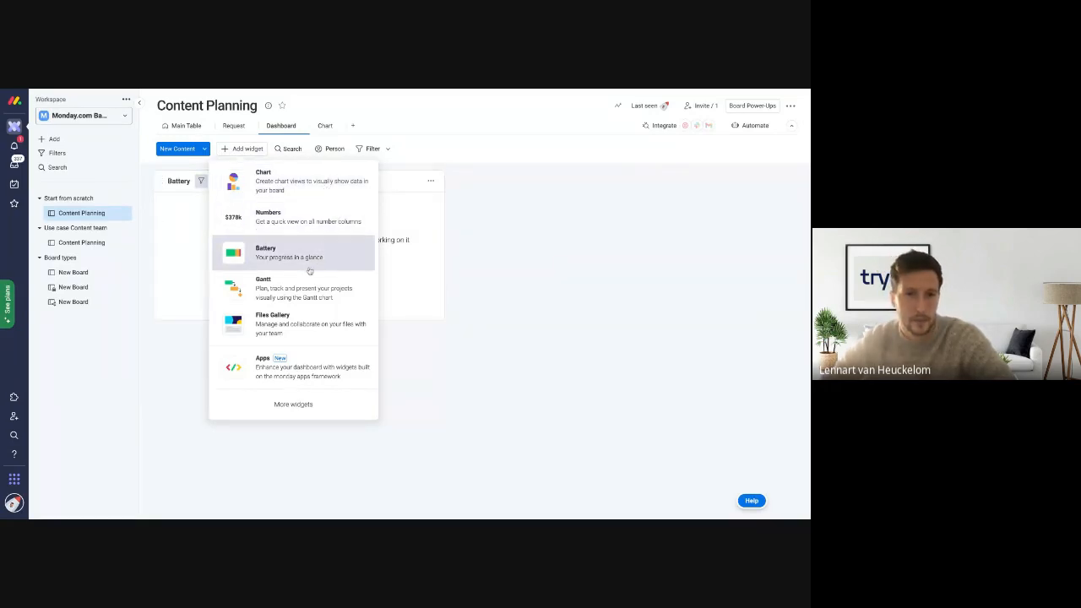
left_click(317, 405)
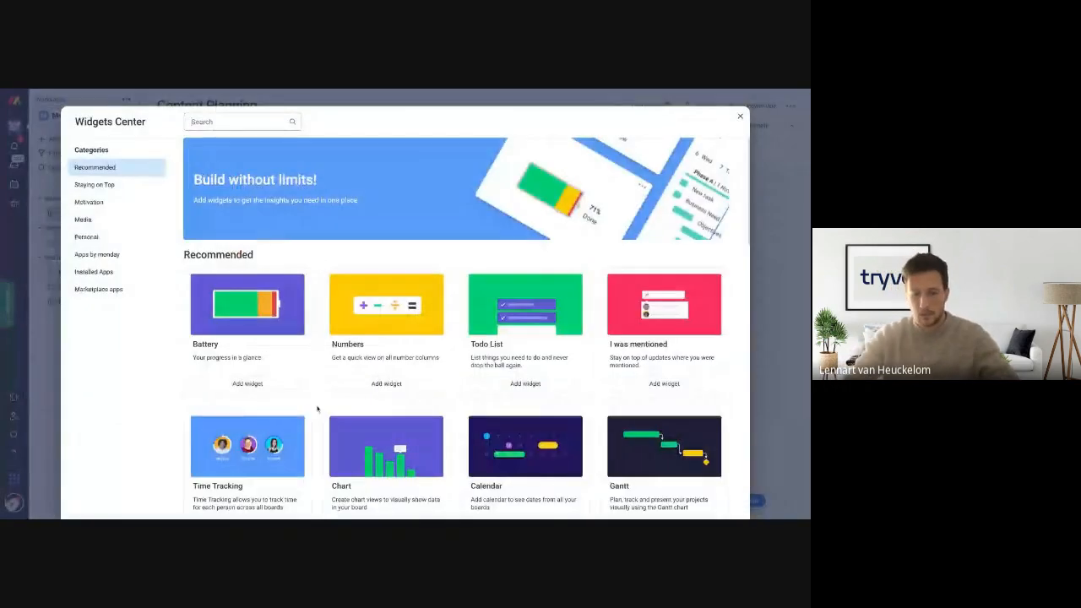
type("time")
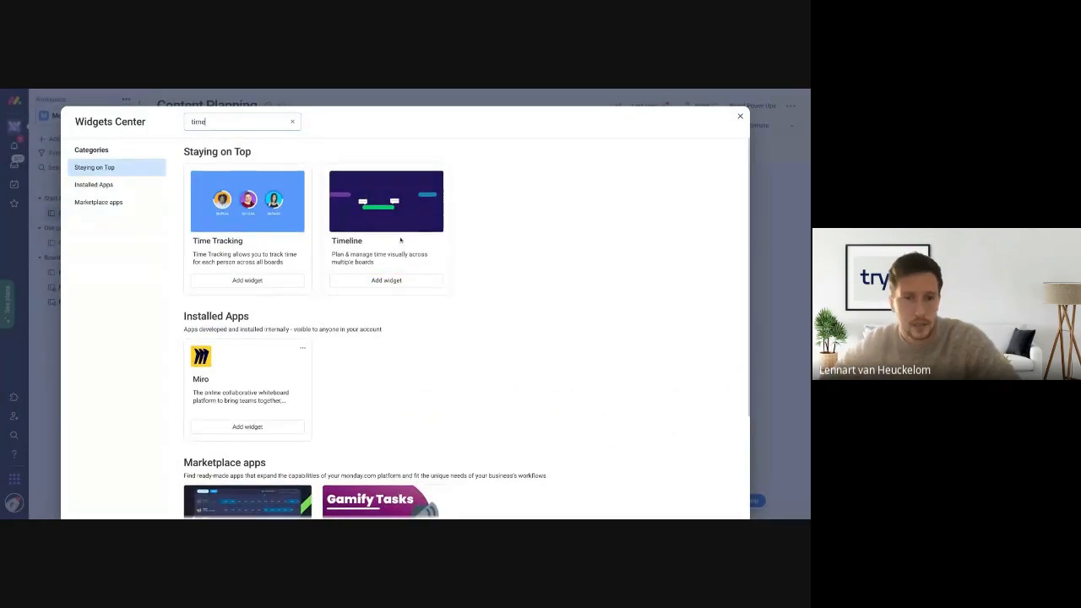
left_click(401, 239)
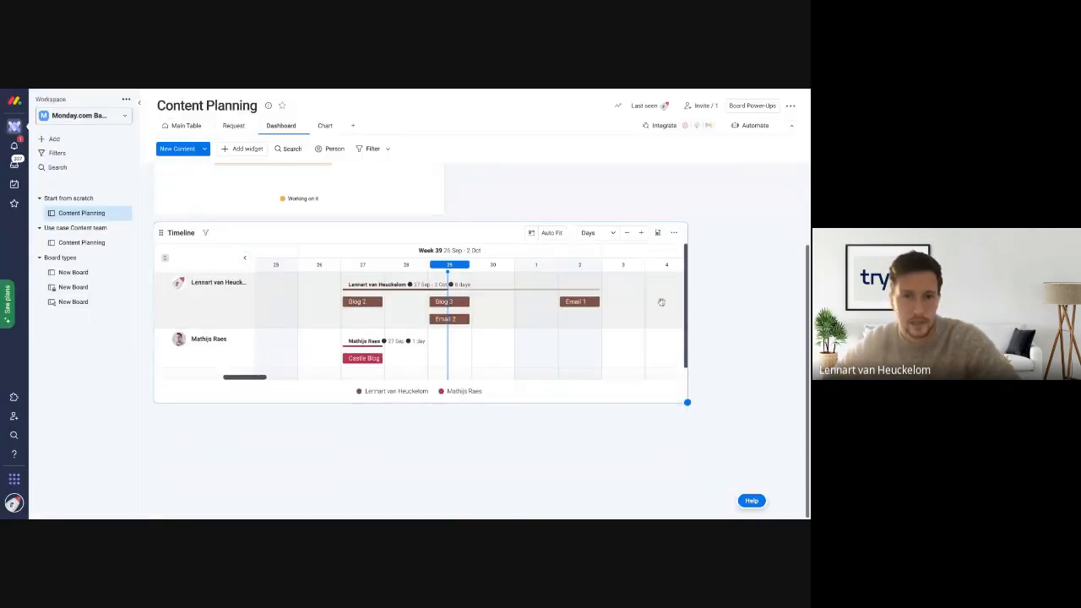
left_click_drag(688, 403, 805, 471)
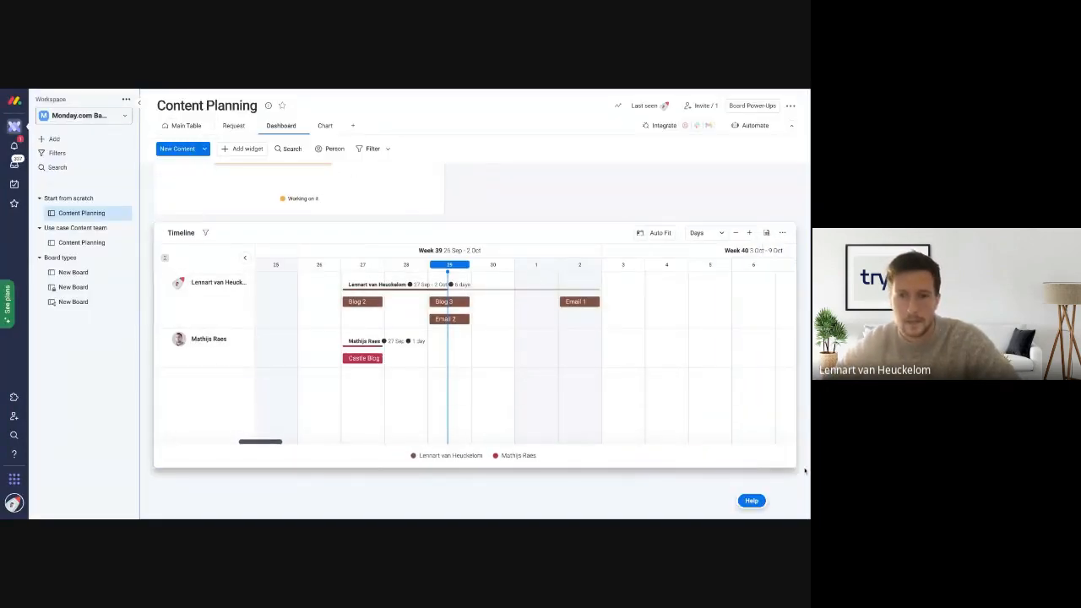
- In the Timeline widget's settings, auto-fit the timeline and group the Content Planning items by Group
left_click(782, 232)
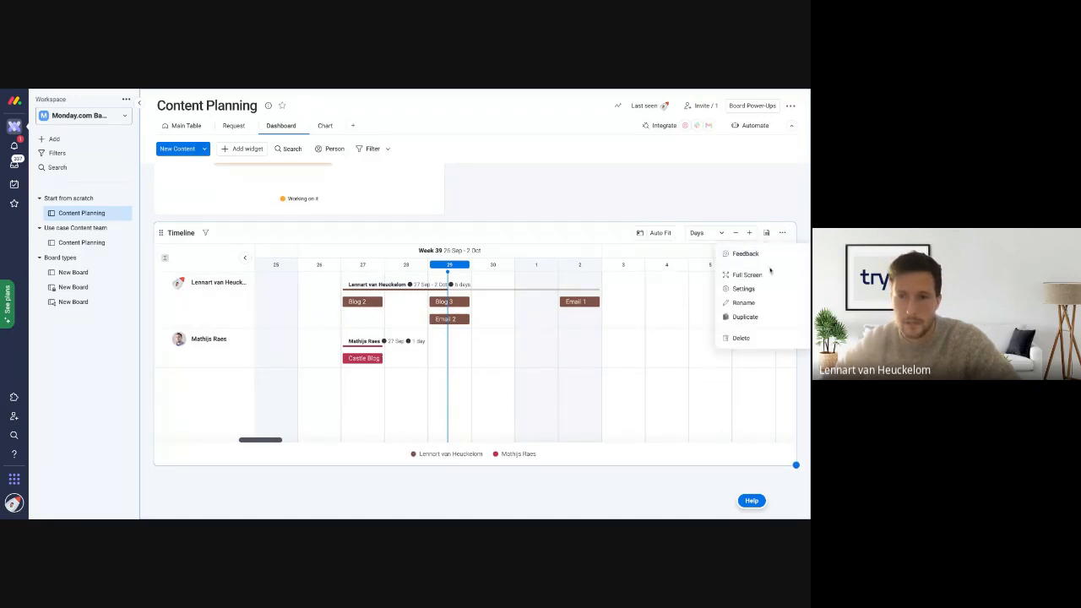
left_click(743, 288)
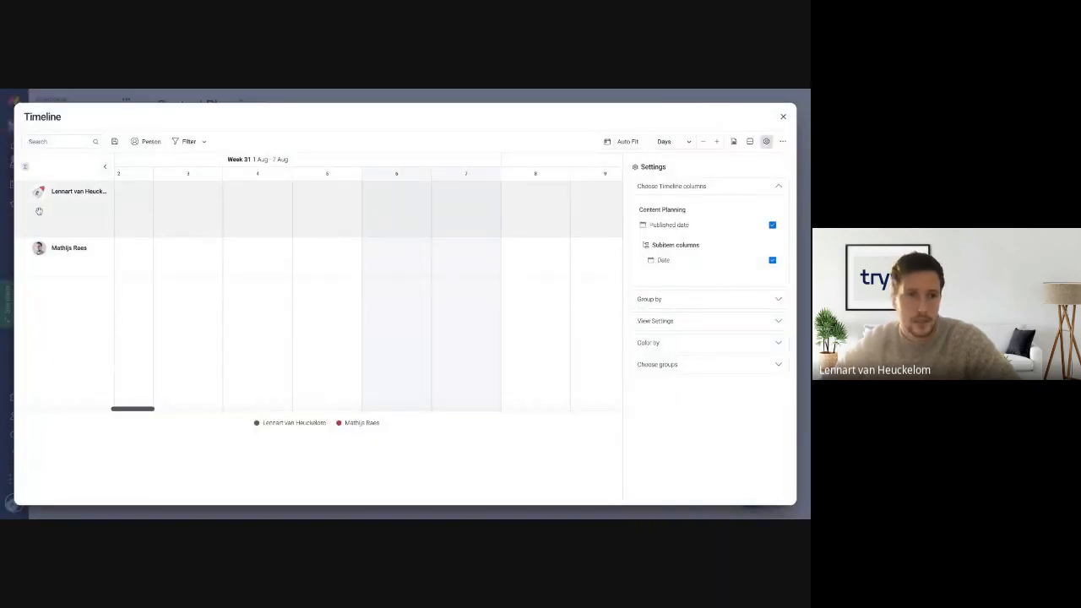
scroll(241, 239, "right", 3)
left_click(623, 142)
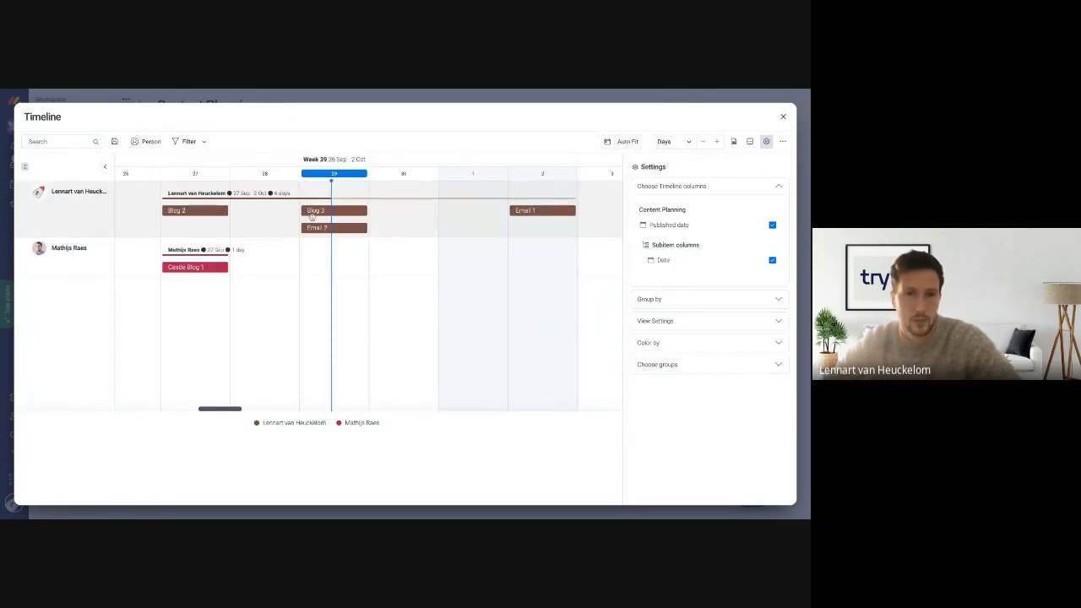
left_click(678, 301)
left_click(682, 253)
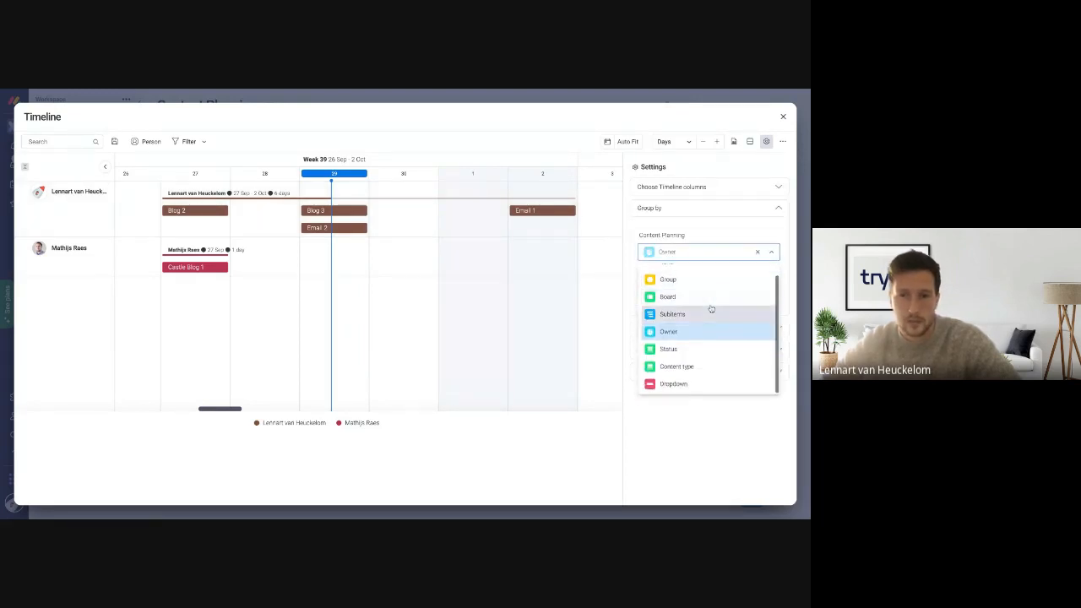
left_click(676, 279)
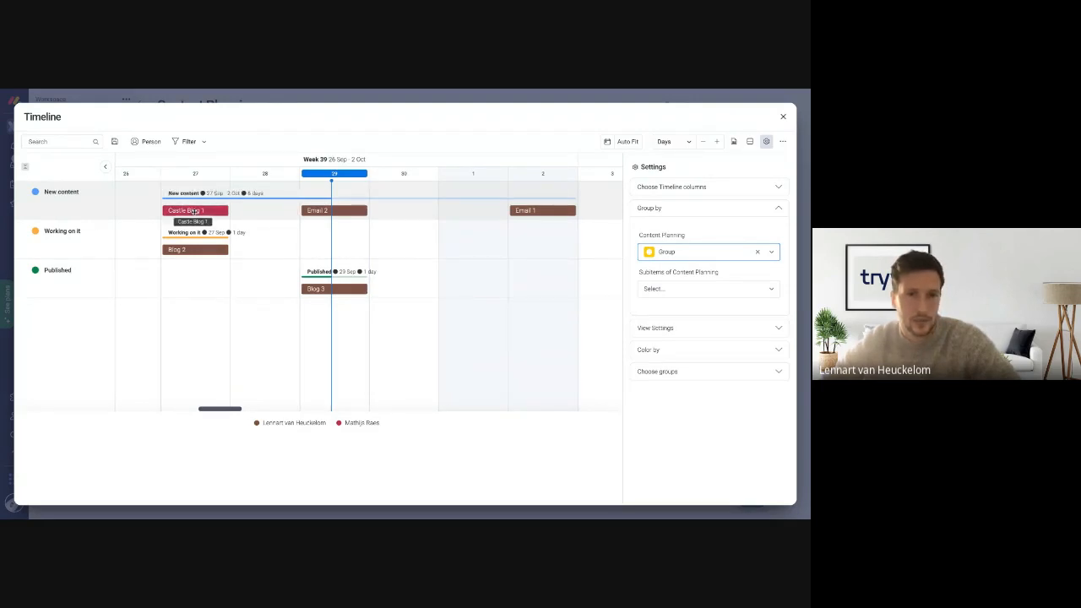
- Move Castle Blog 1 to 30 Sep on the timeline, then check its item card and close it
left_click_drag(205, 210, 260, 210)
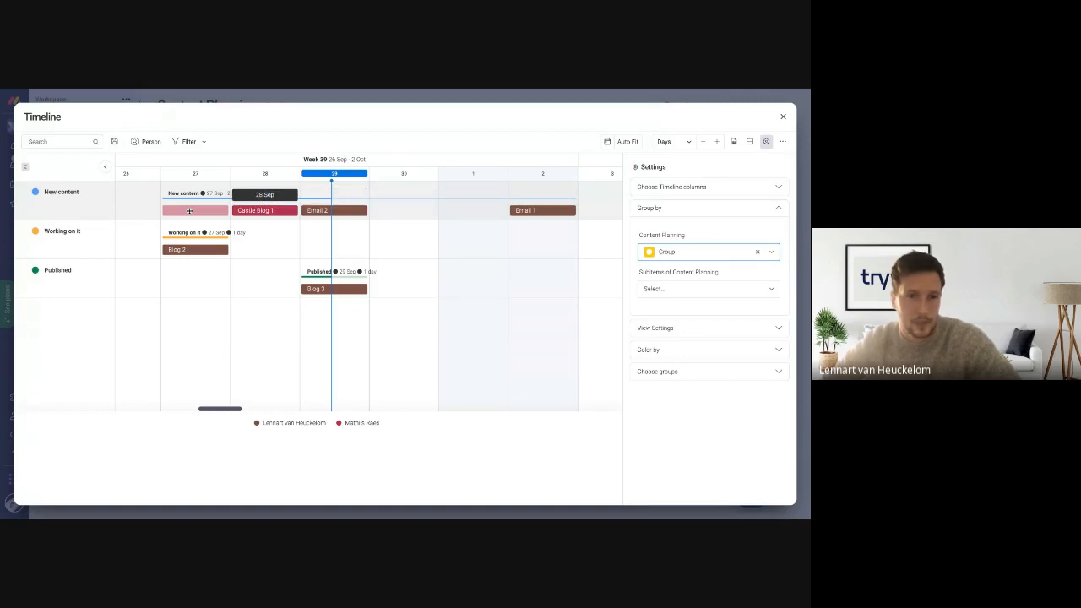
left_click_drag(189, 211, 397, 216)
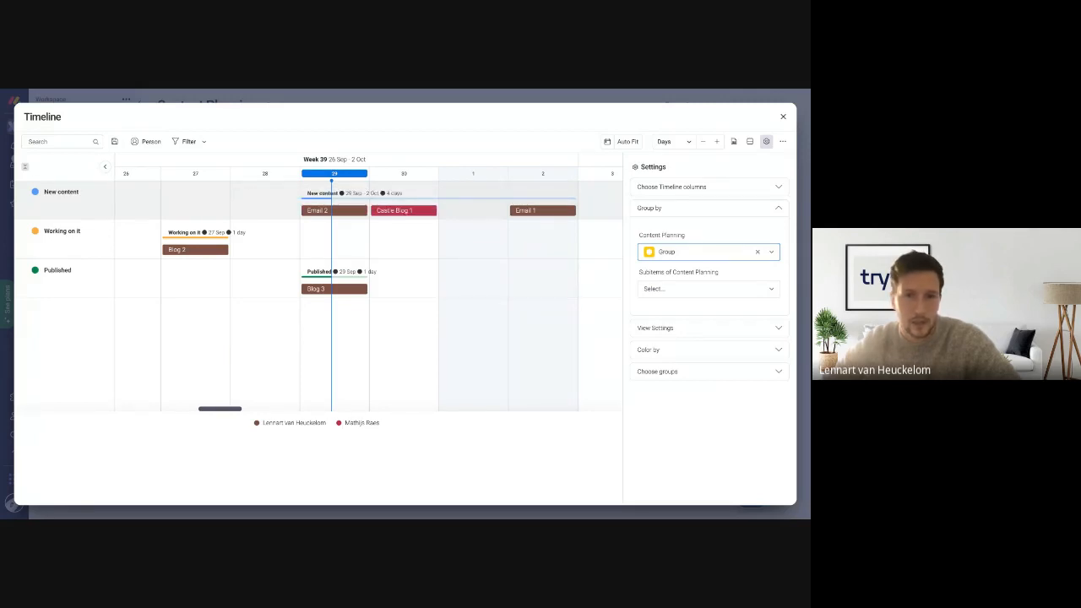
left_click(401, 211)
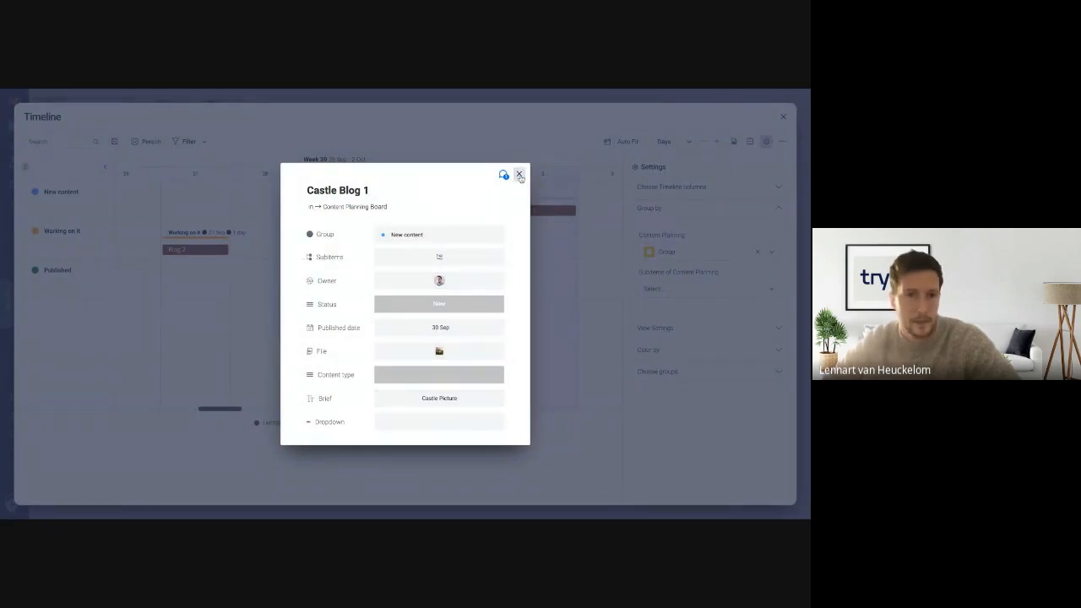
left_click(518, 174)
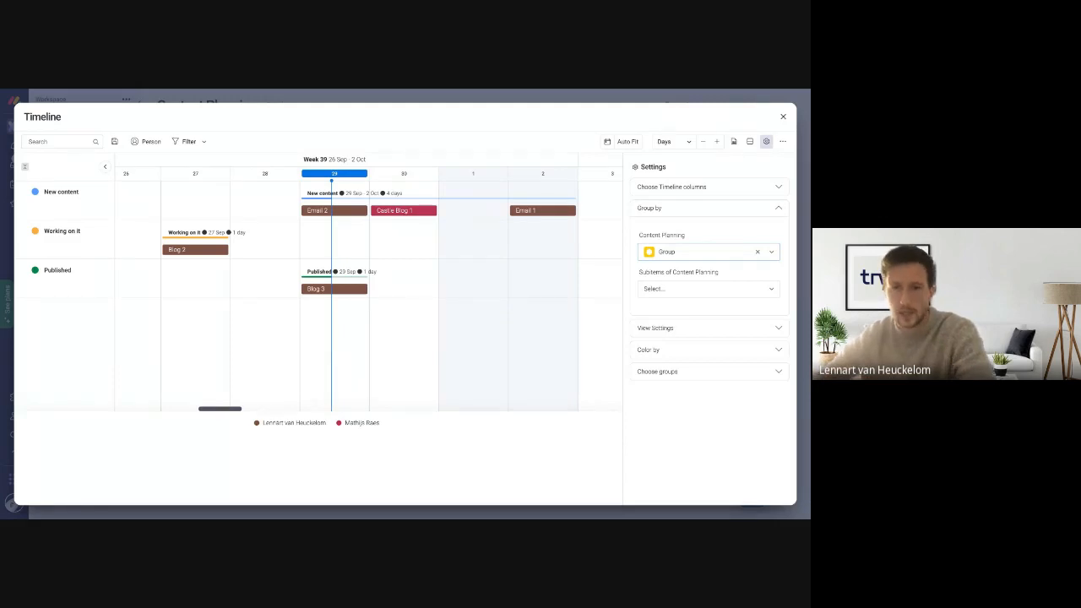
- Review the Timeline widget's view, color and group selection settings, and close the widget's settings window
left_click(683, 329)
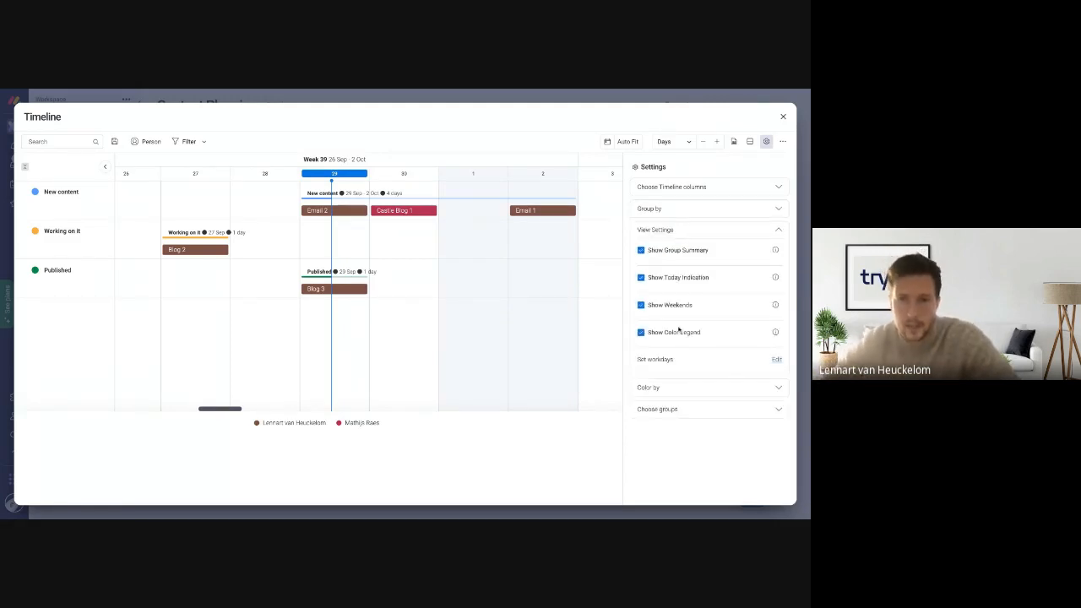
left_click(698, 389)
left_click(682, 373)
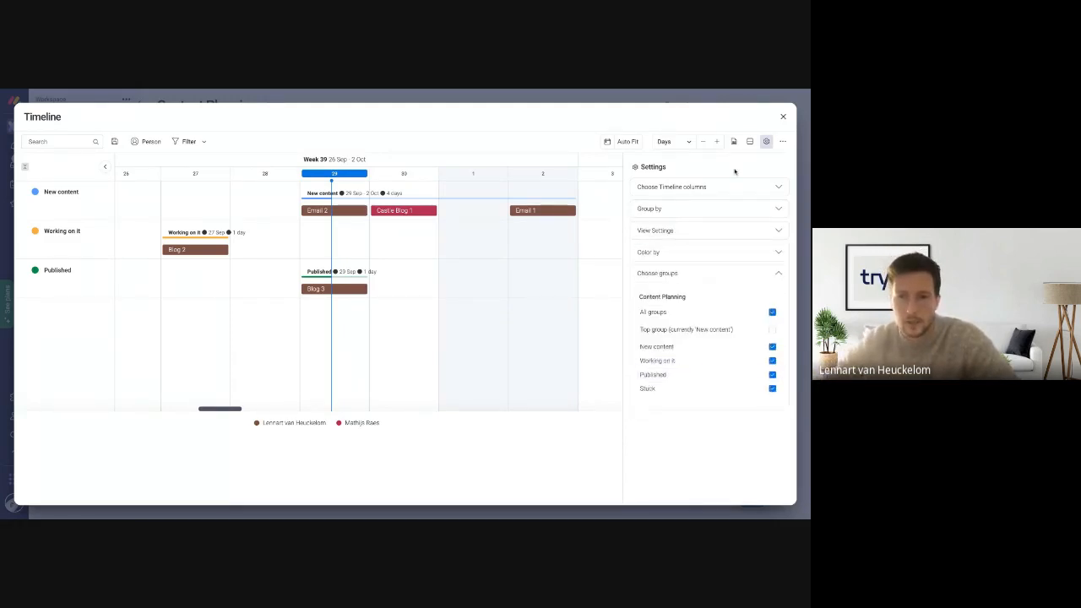
left_click(782, 117)
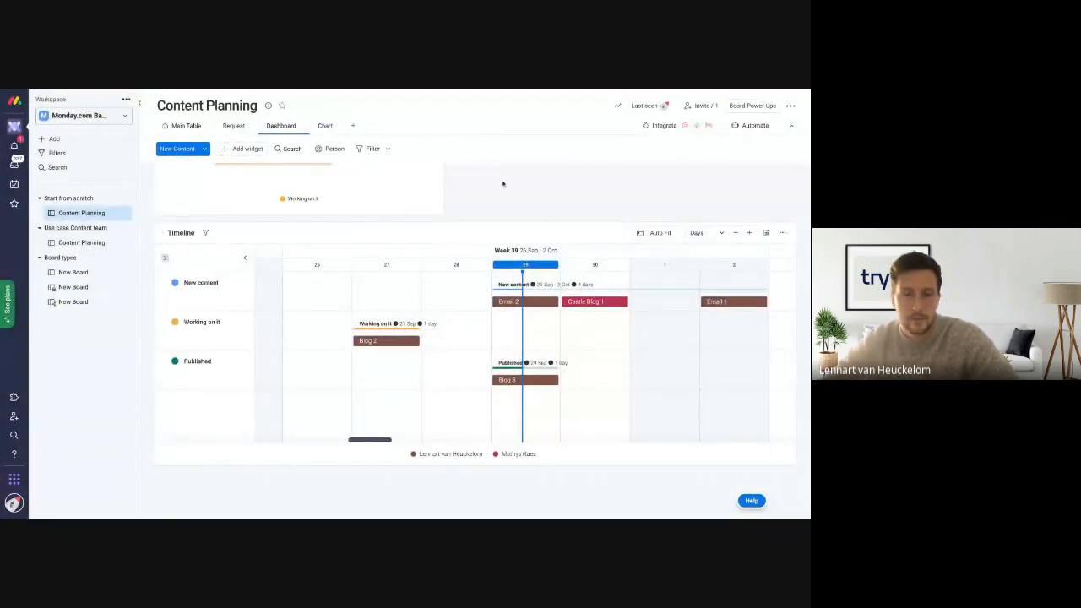
- Find the Calendar widget with the search term "calendar" and add it to the dashboard below the Timeline
scroll(548, 220, "down", 1)
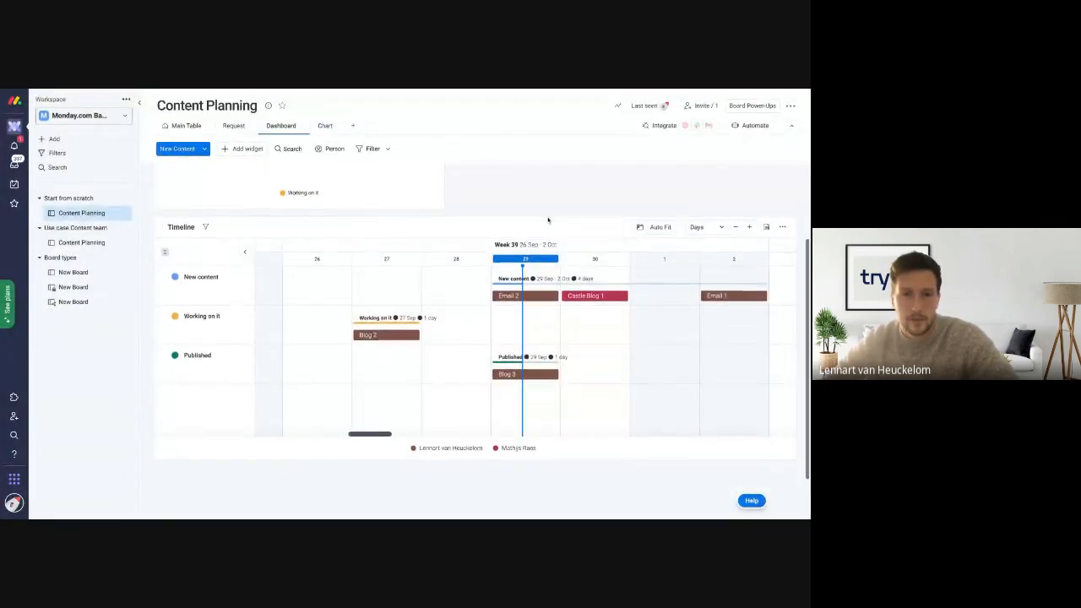
left_click(247, 149)
left_click(293, 404)
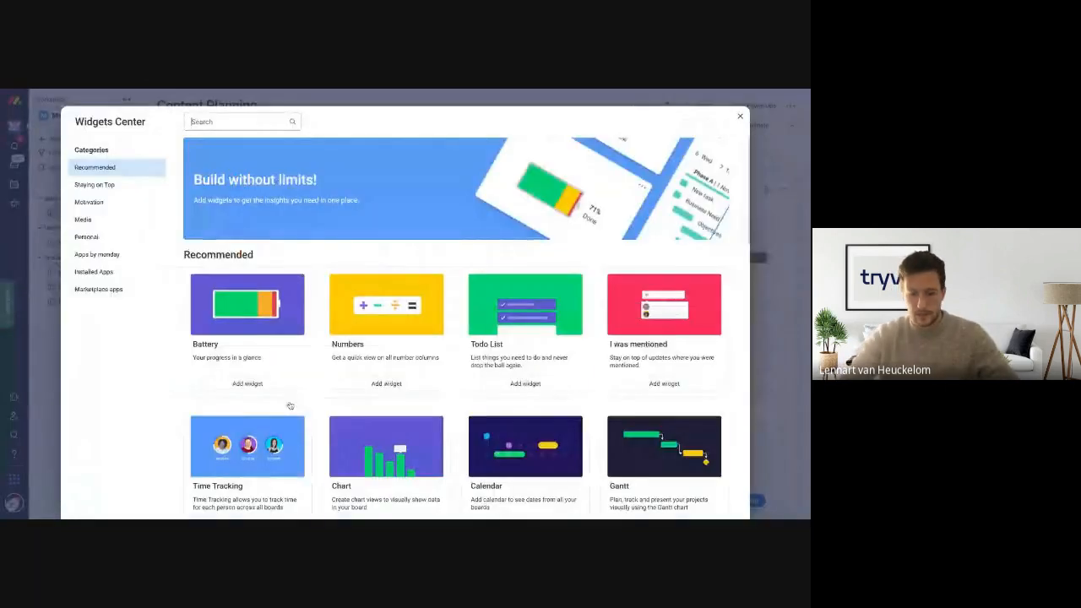
type("calendar")
left_click(247, 280)
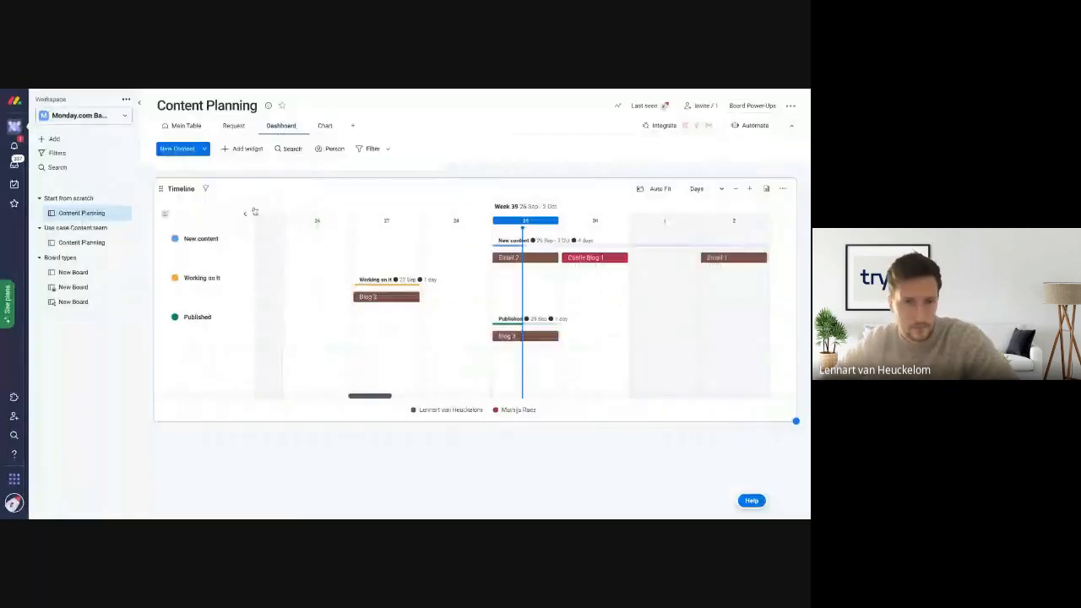
scroll(795, 320, "down", 3)
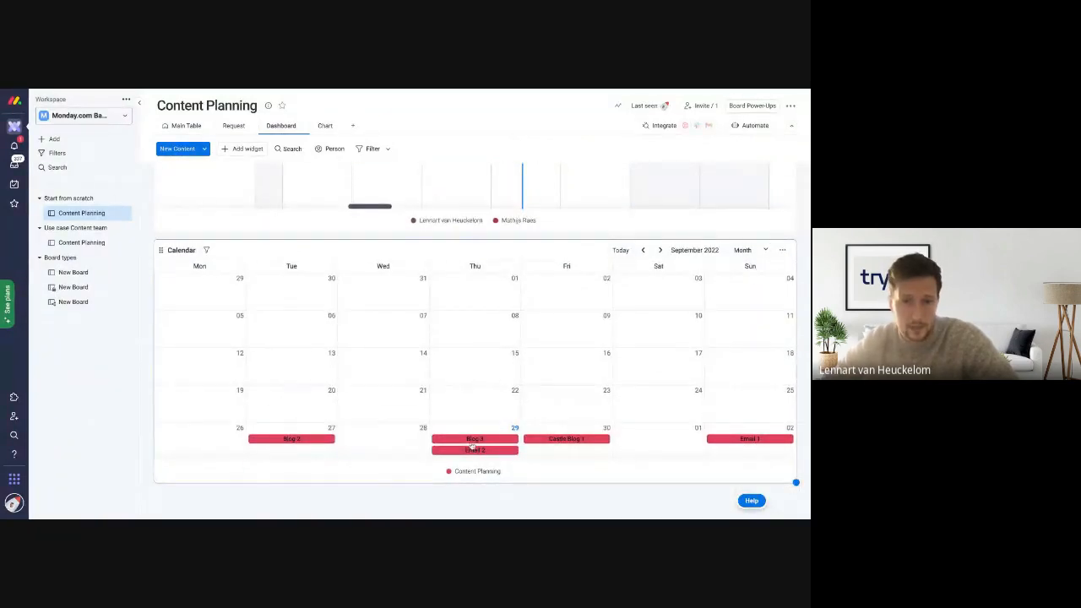
- Open the Calendar widget's settings window and move Castle Blog 1 to 16 September and Blog 3 to 22 September
left_click(784, 253)
left_click(756, 285)
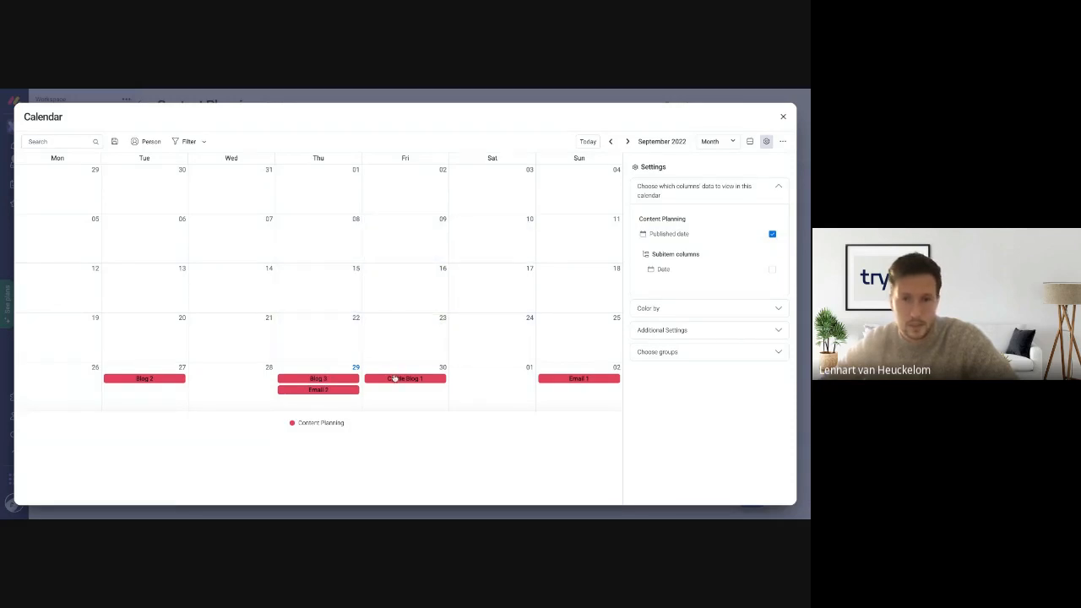
left_click_drag(402, 382, 406, 292)
left_click_drag(319, 381, 316, 340)
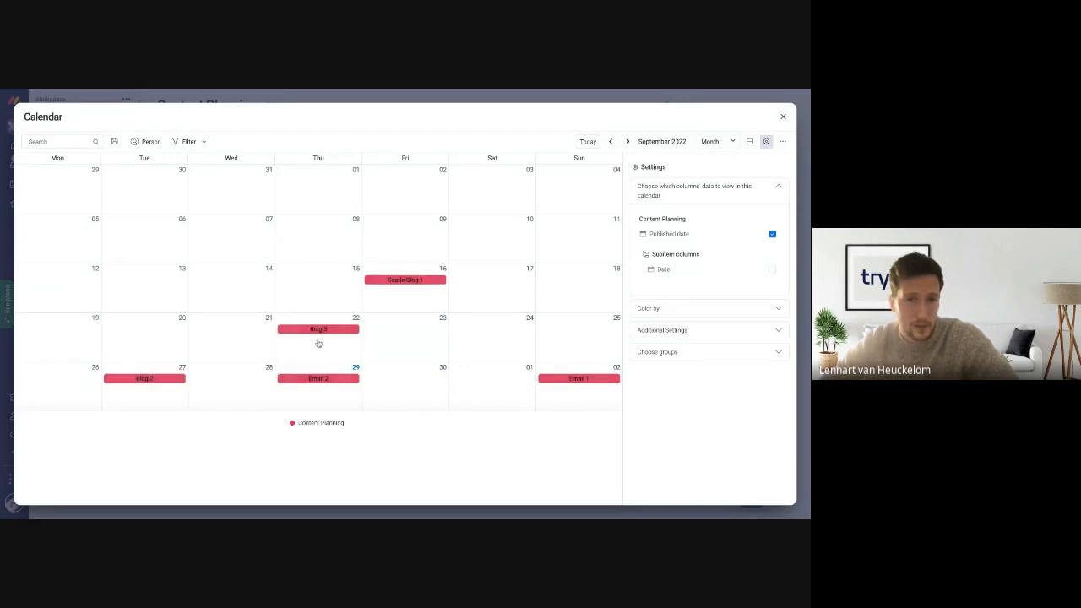
- Replace Blog 3's owner with the first suggested person in its item card, and close the card and the calendar window
left_click(315, 330)
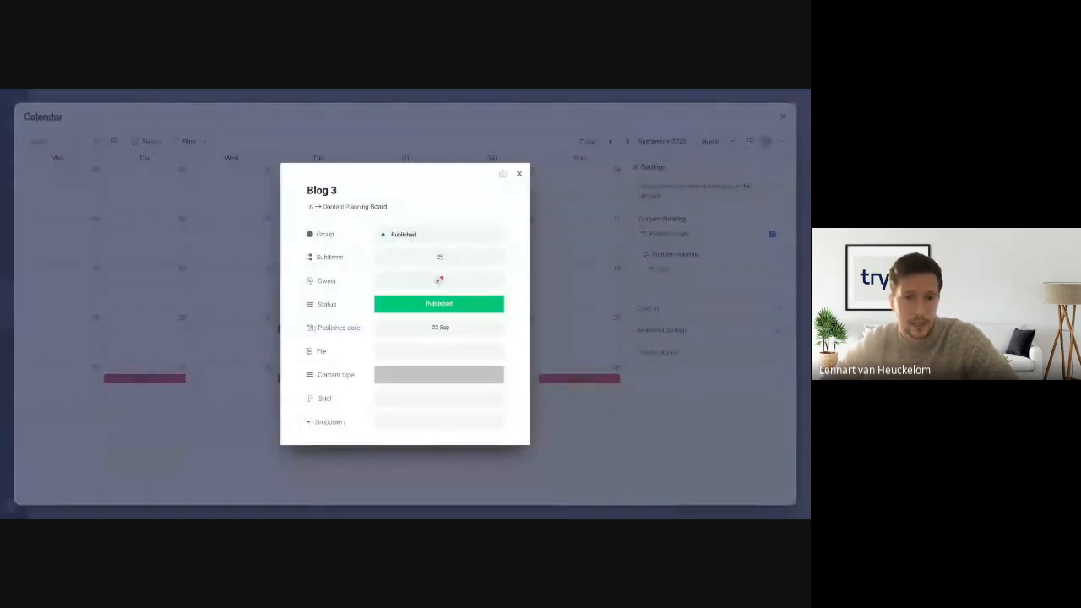
left_click(441, 282)
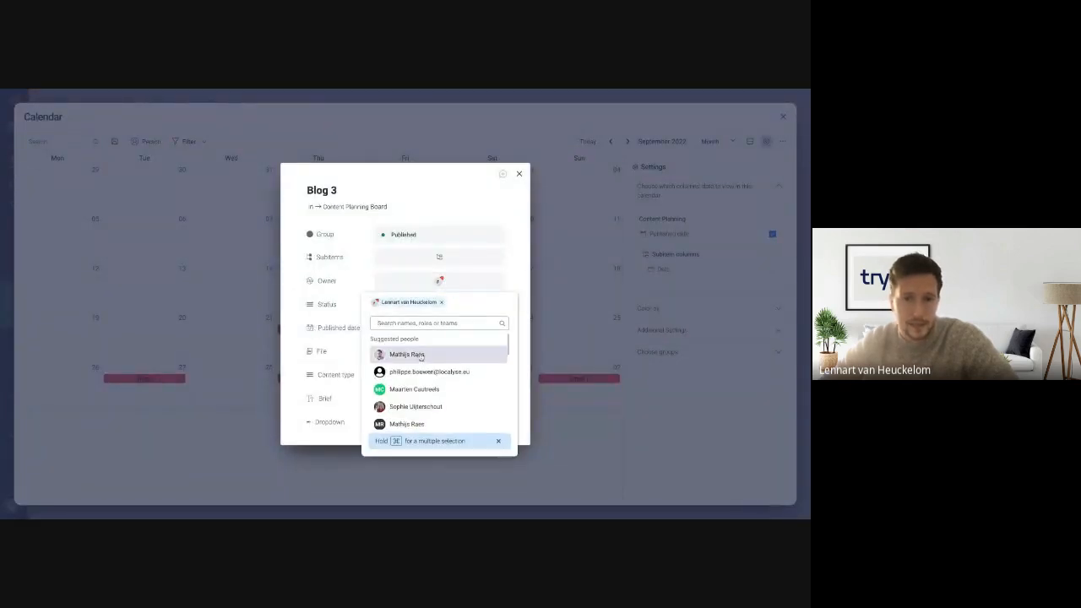
left_click(420, 356)
left_click(442, 283)
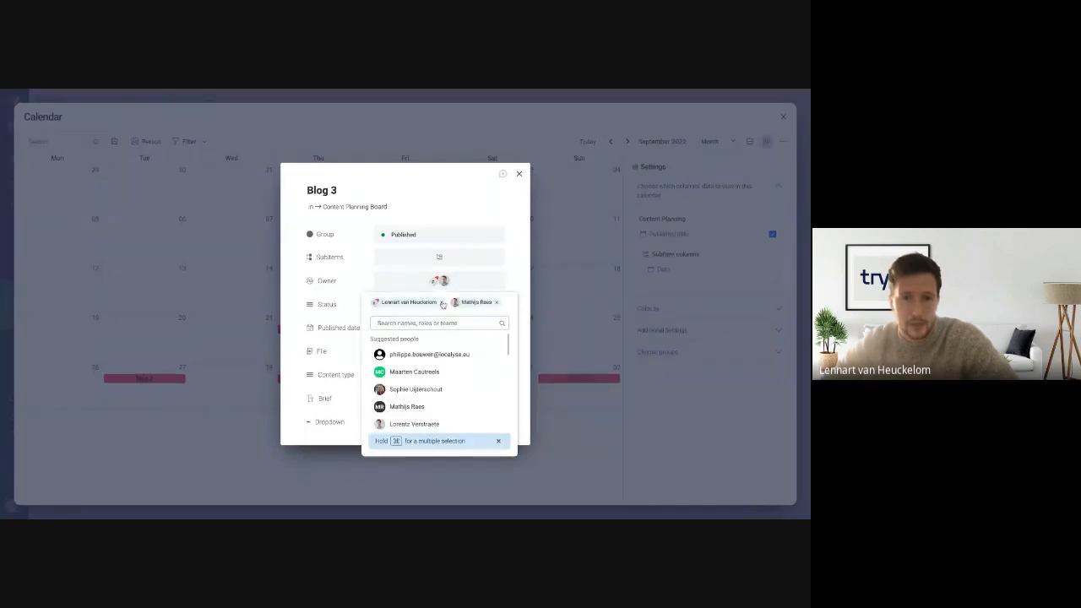
left_click(442, 302)
left_click(519, 175)
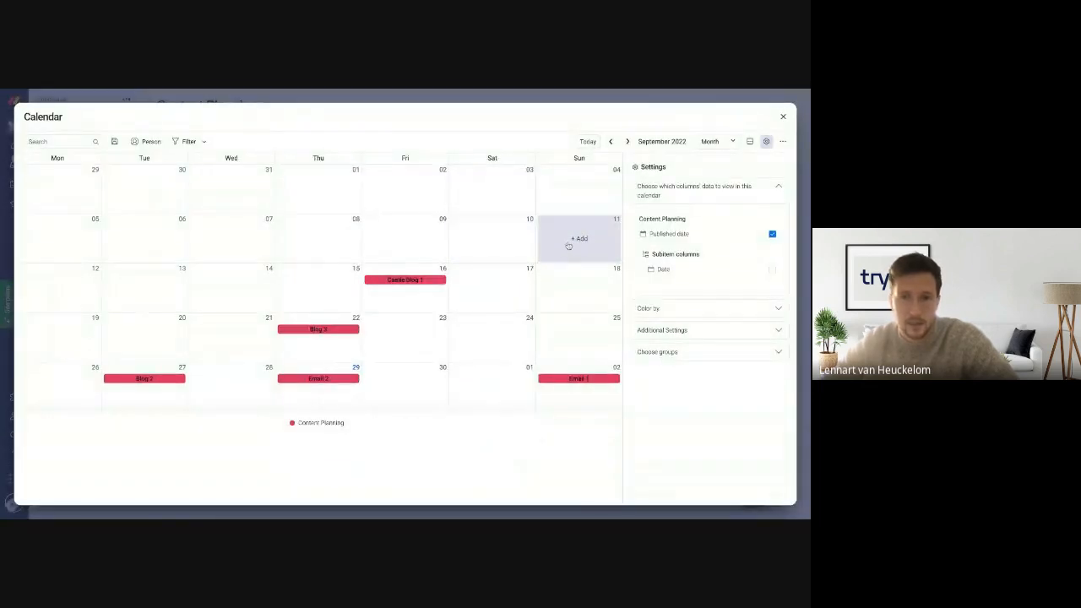
left_click(783, 118)
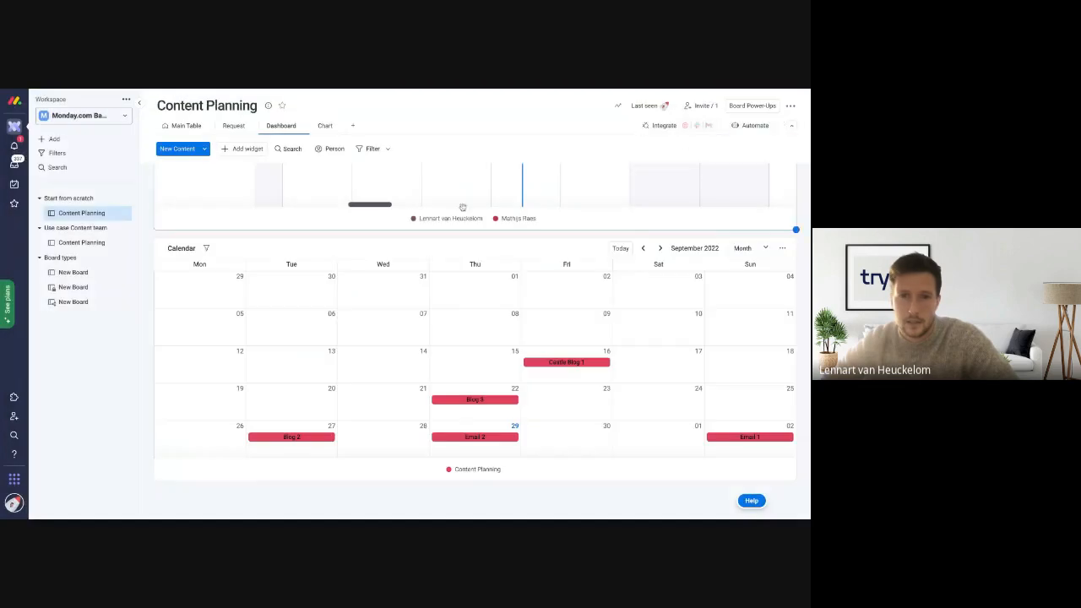
- In the Main Table, filter the items to those whose Owner is Me, and save the filter as a new view
scroll(475, 230, "up", 5)
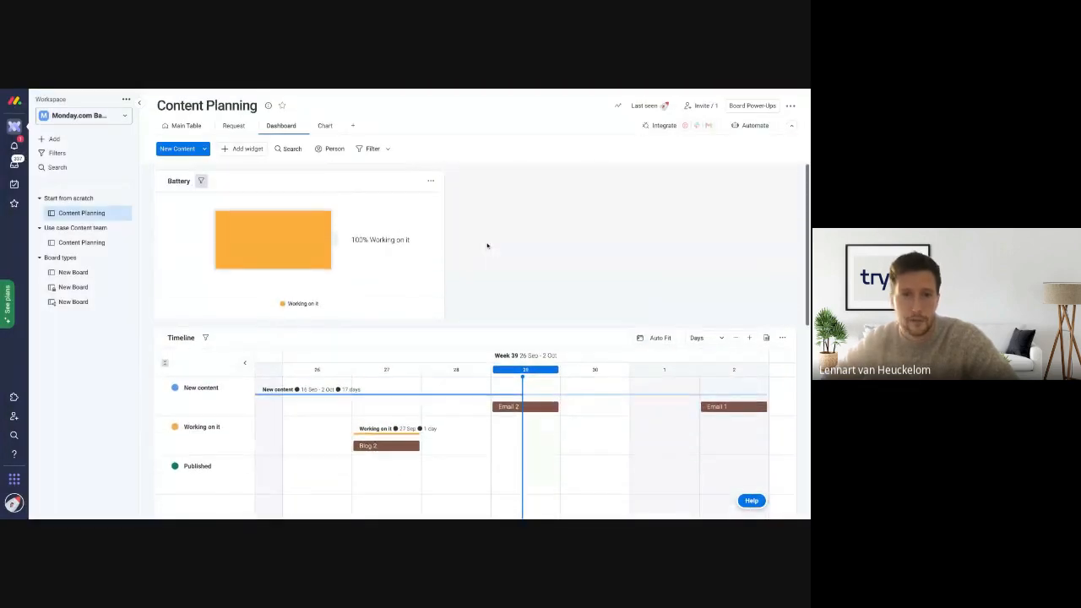
left_click(170, 126)
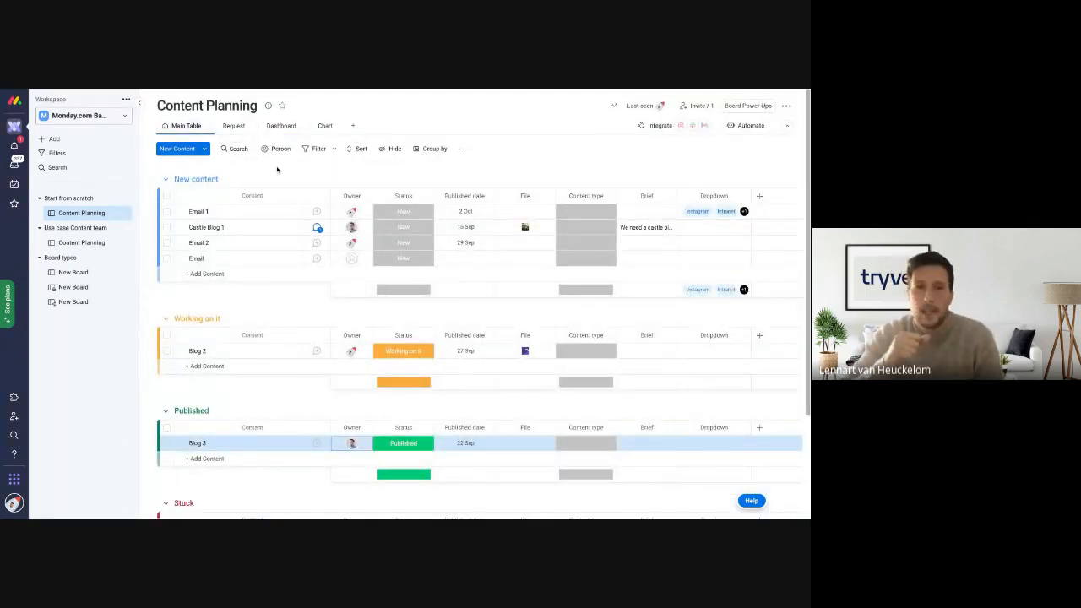
left_click(318, 152)
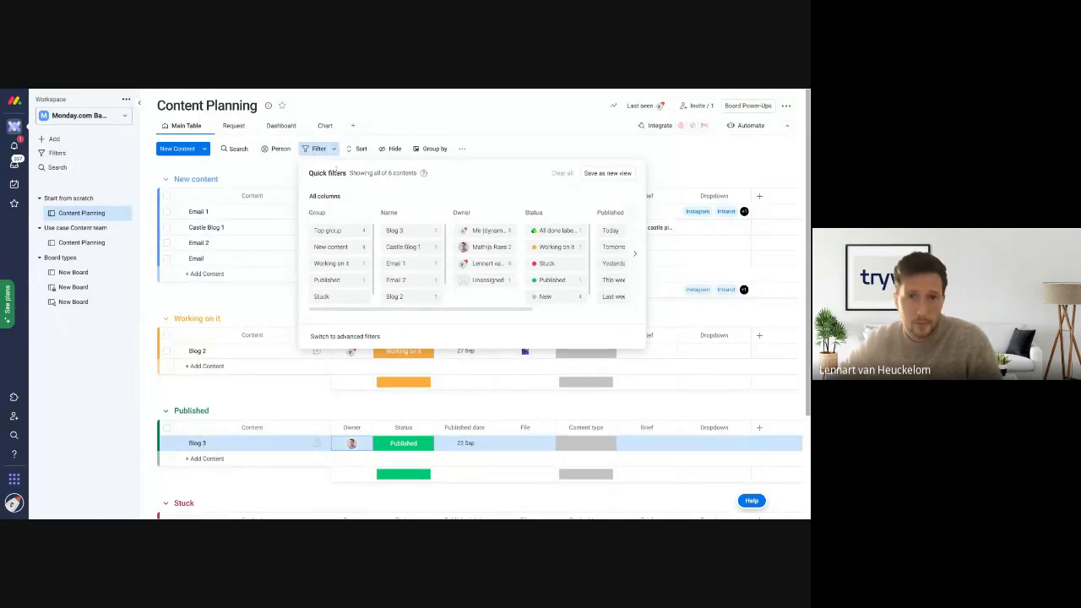
left_click(290, 290)
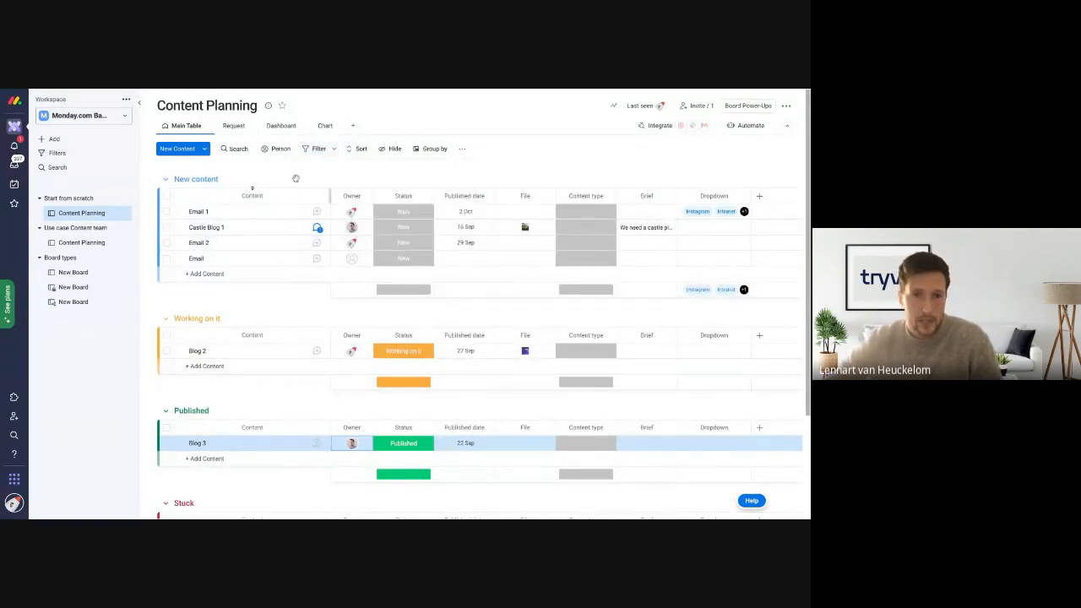
left_click(314, 148)
scroll(467, 239, "right", 5)
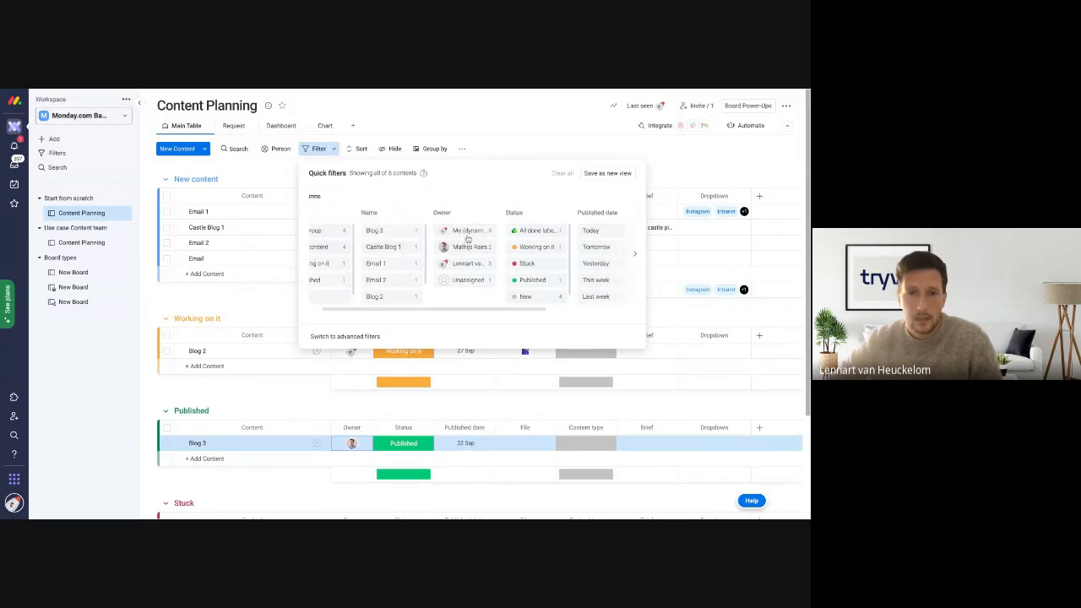
scroll(468, 239, "left", 5)
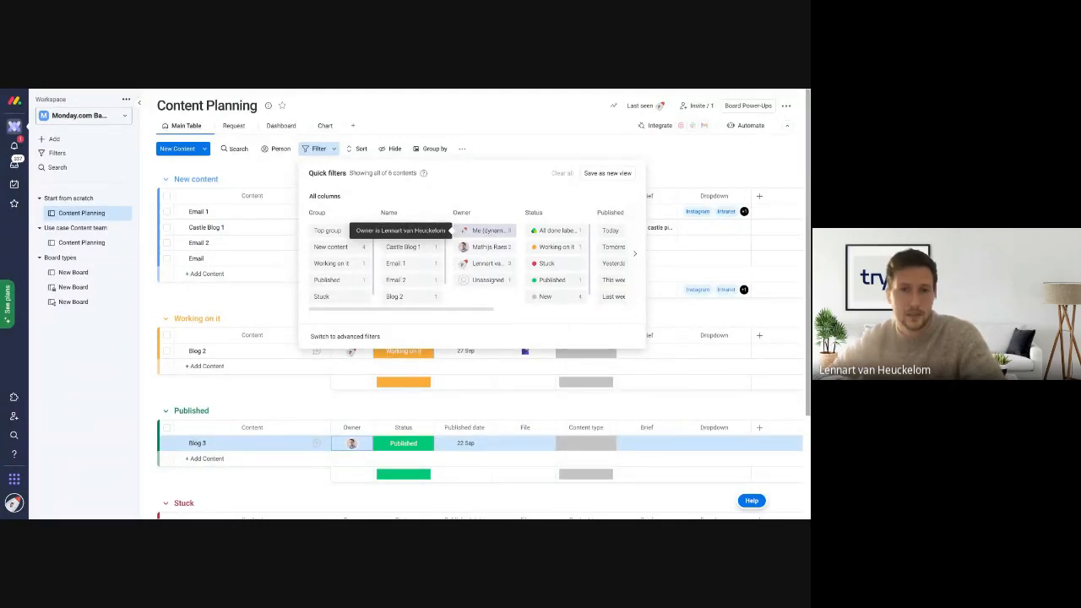
scroll(479, 233, "right", 1)
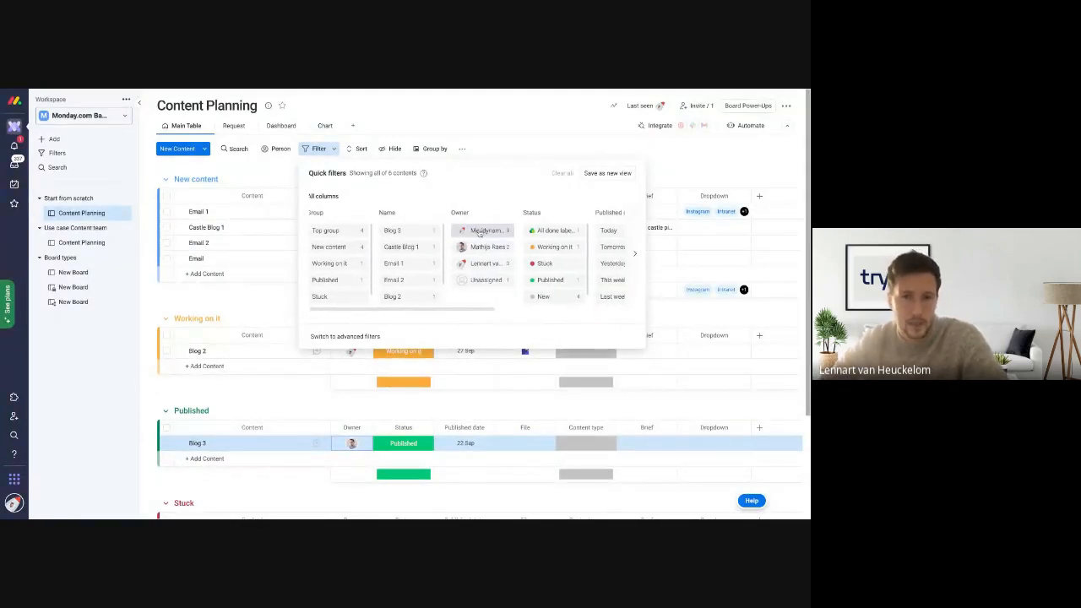
left_click(480, 231)
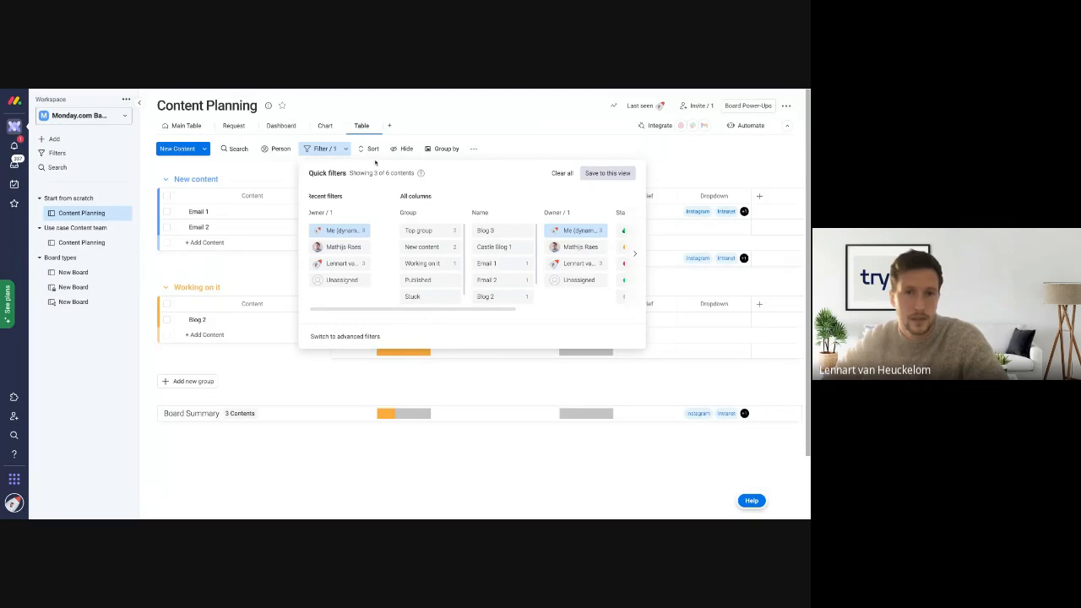
- Rename the new filtered table view "My tasks" and compare it with the Main Table
left_click(376, 125)
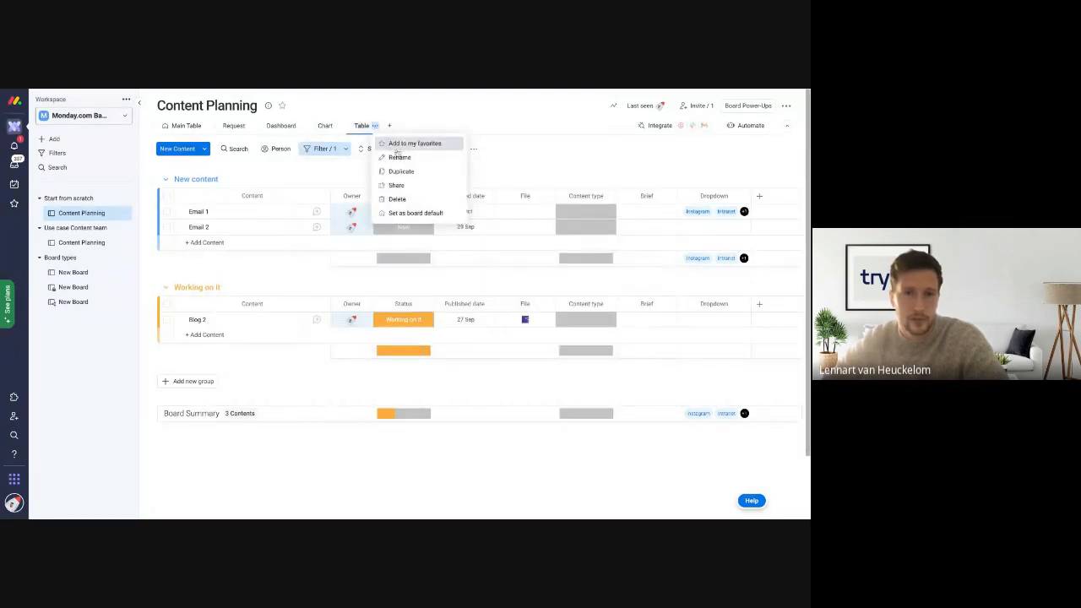
left_click(398, 157)
type("My ja")
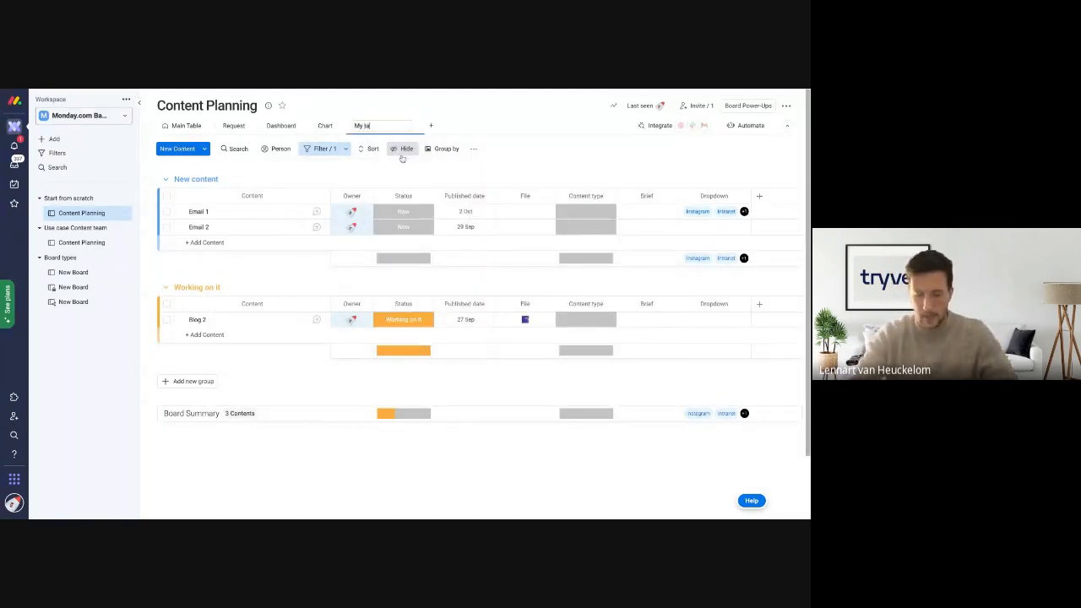
key("BackSpace")
key("BackSpace")
type("tasks")
key("Return")
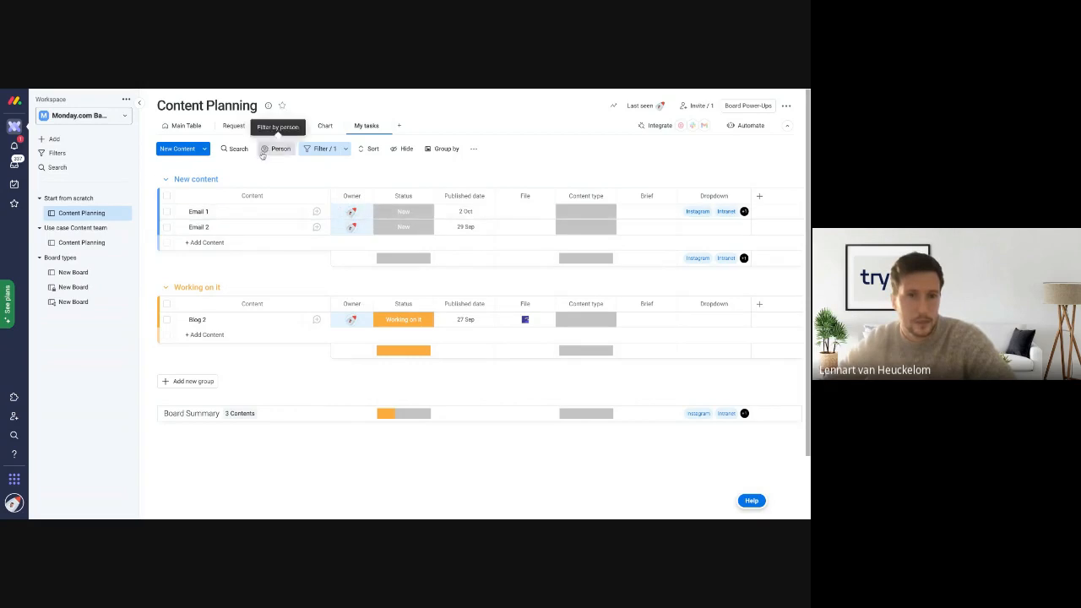
left_click(186, 125)
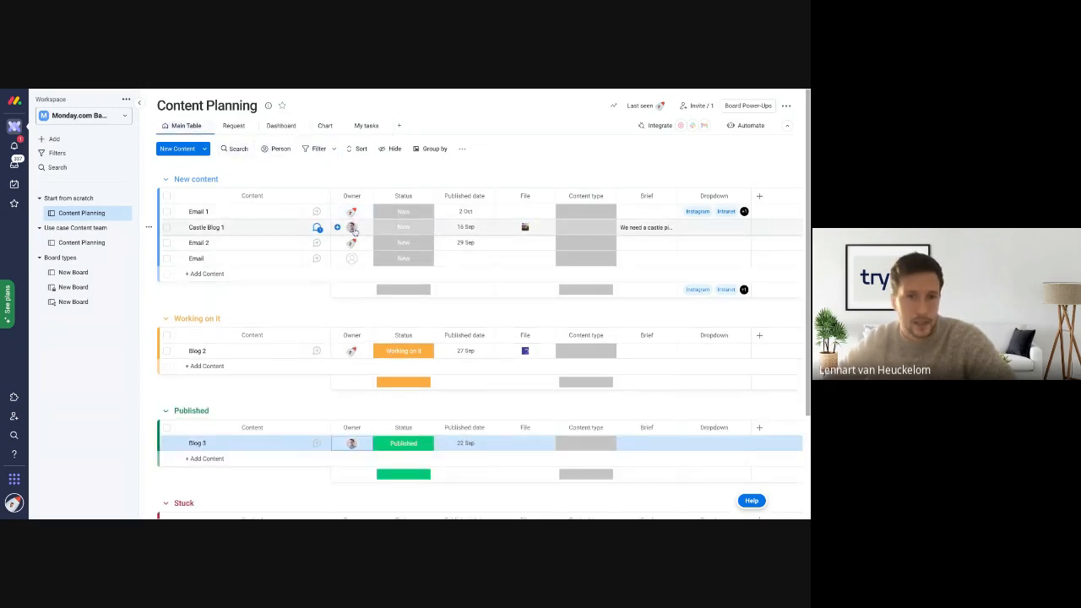
left_click(365, 127)
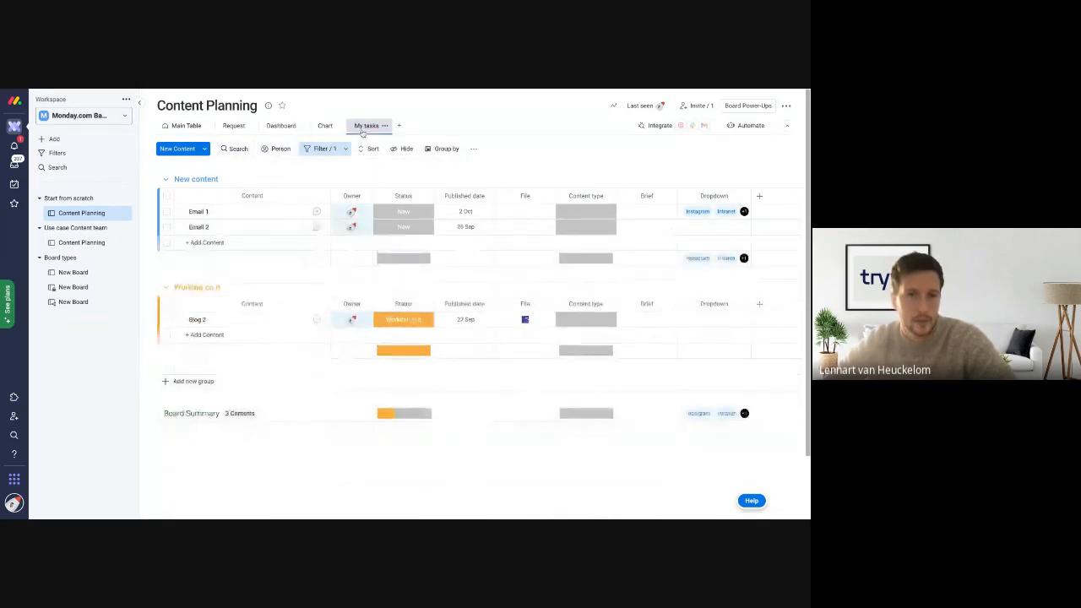
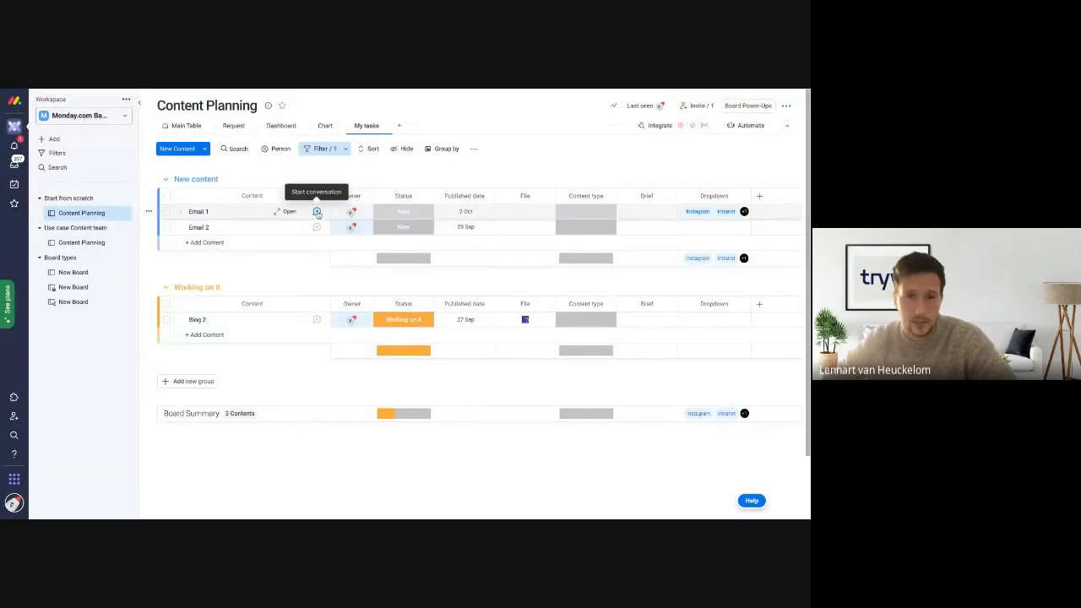
- Start an update on the Email 1 item and mention its owner in it
left_click(316, 212)
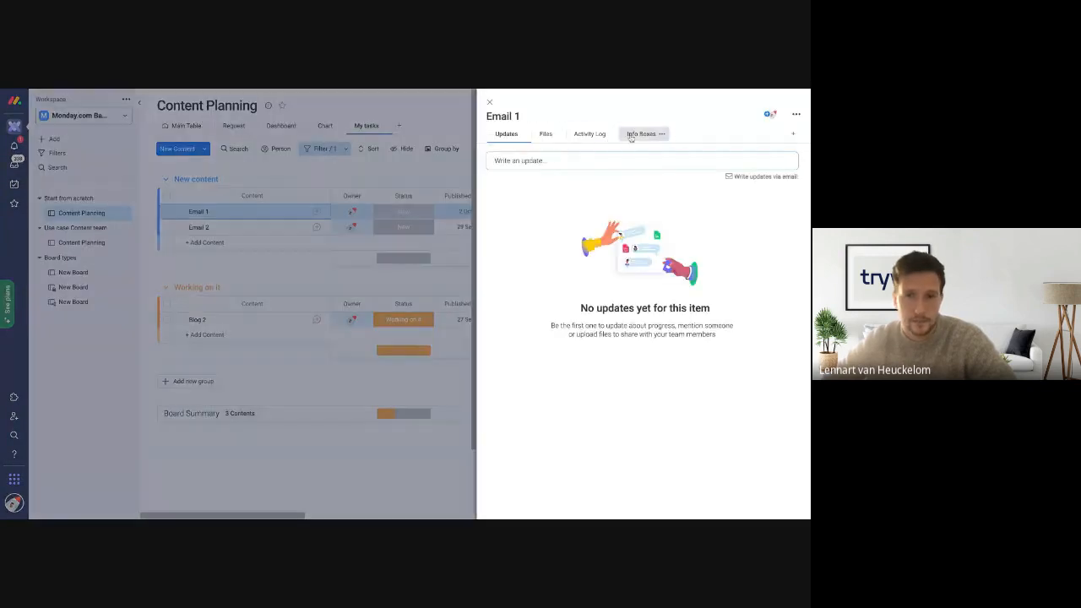
left_click(562, 161)
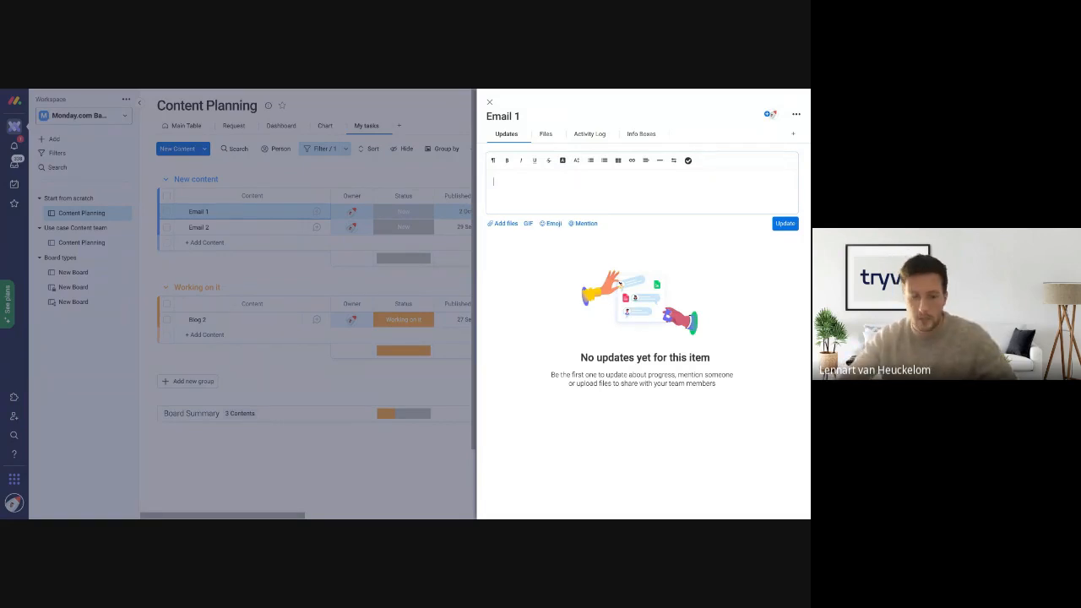
type("@lennart")
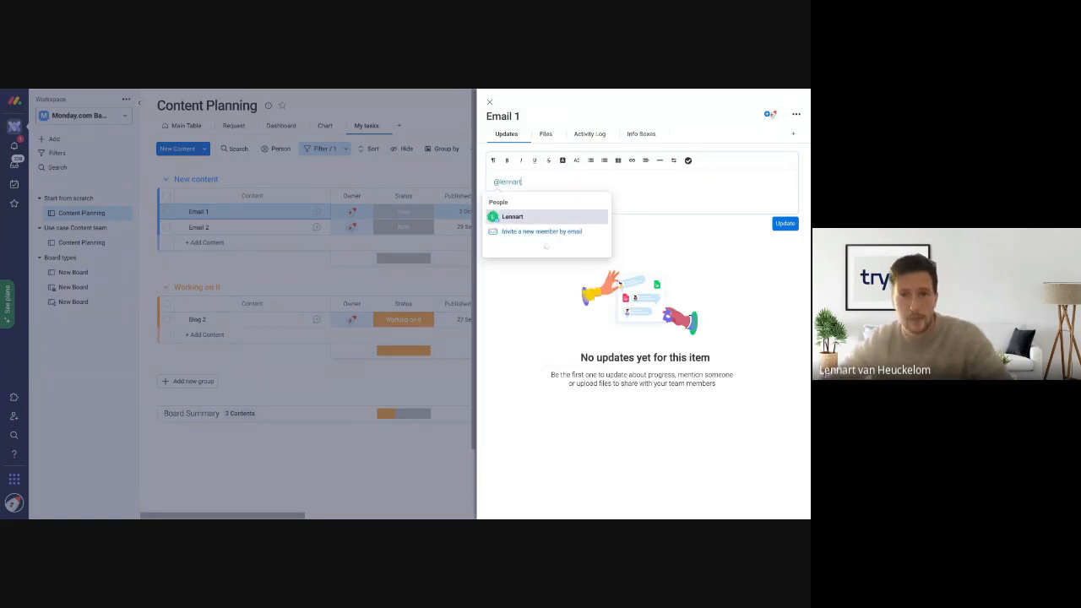
left_click(544, 234)
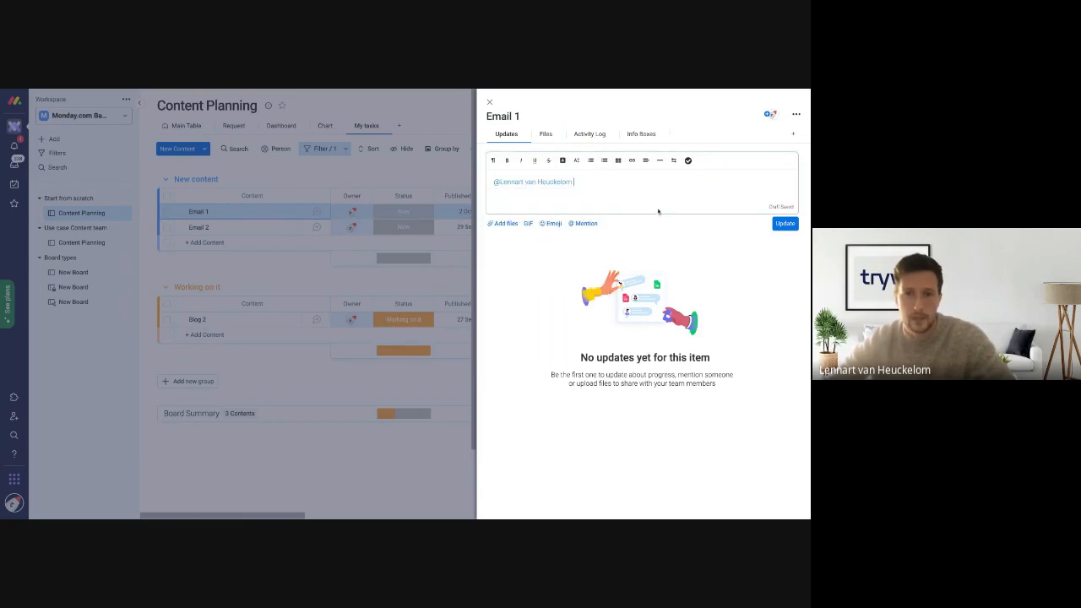
- Search for a "work" GIF and insert the "You have a lot of work to do" one into the update
left_click(528, 225)
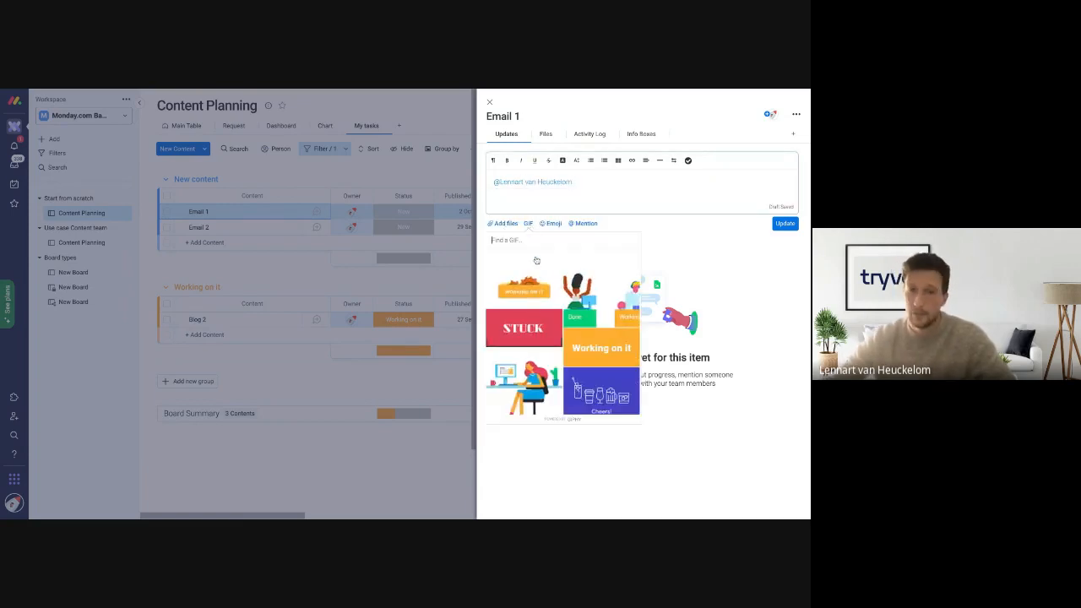
type("work")
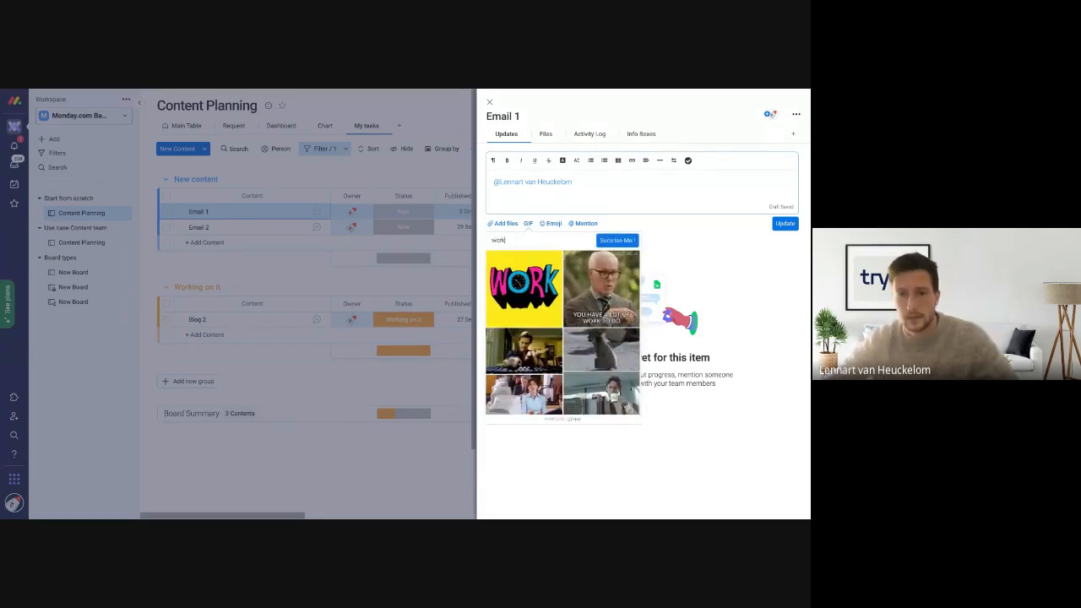
left_click(601, 288)
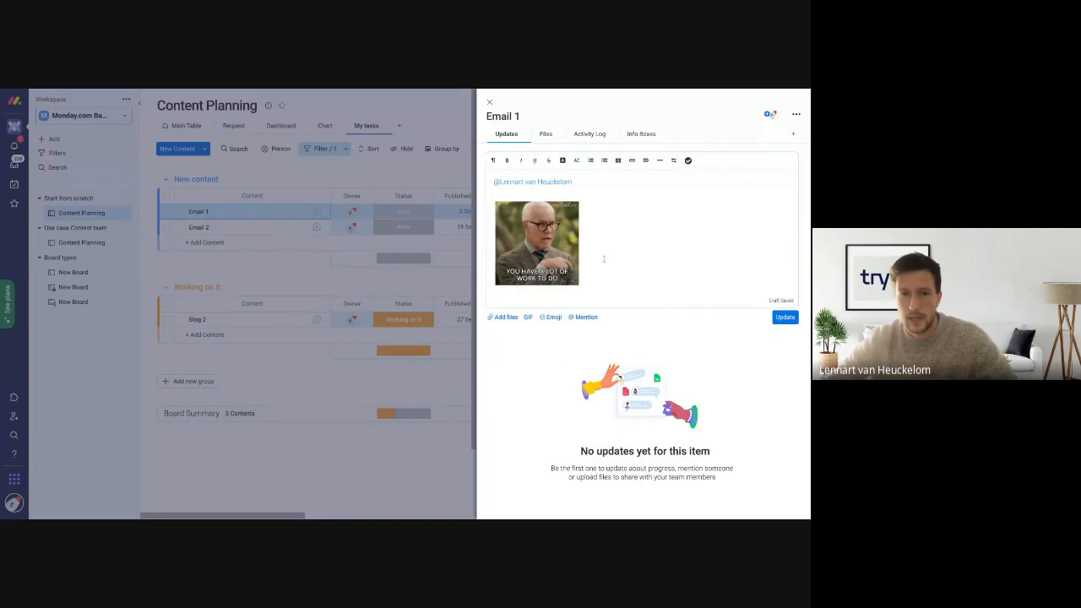
- Try to insert a checklist below the GIF in the Email 1 update
key("Return")
key("Return")
key("Return")
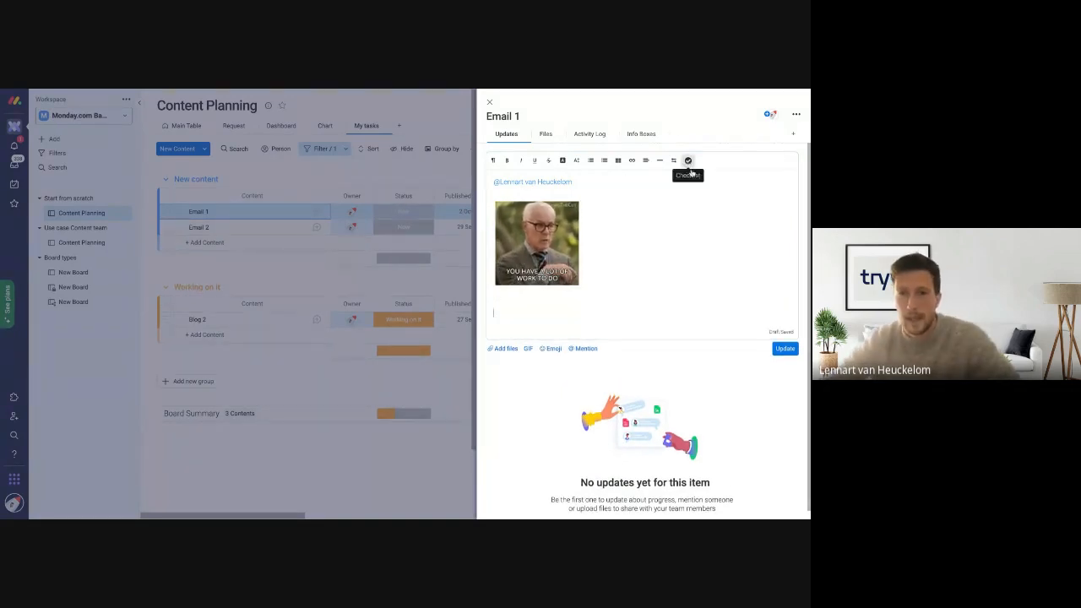
left_click(689, 161)
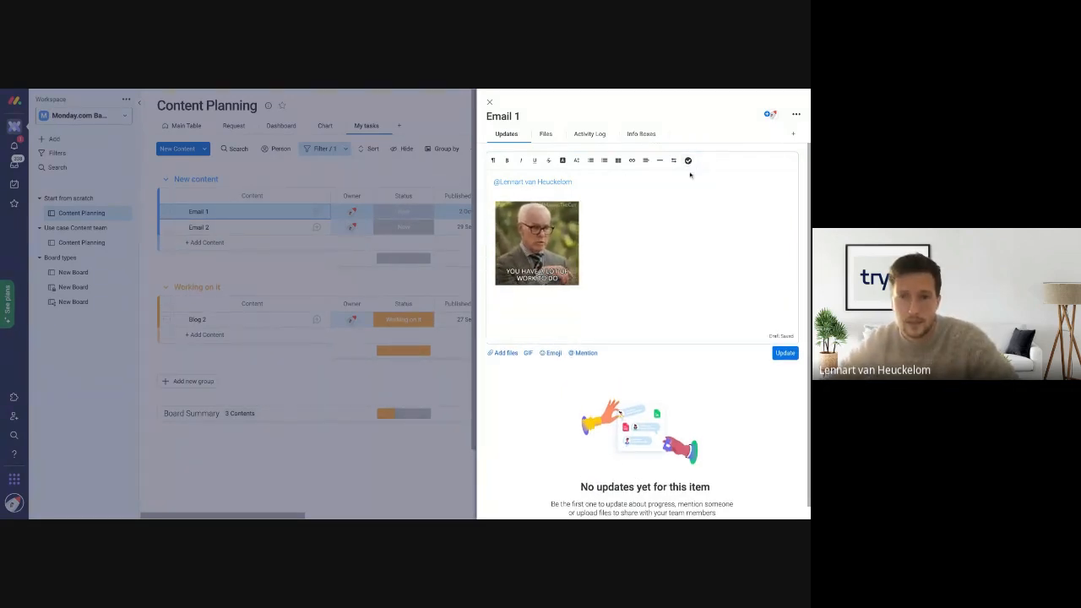
left_click(688, 160)
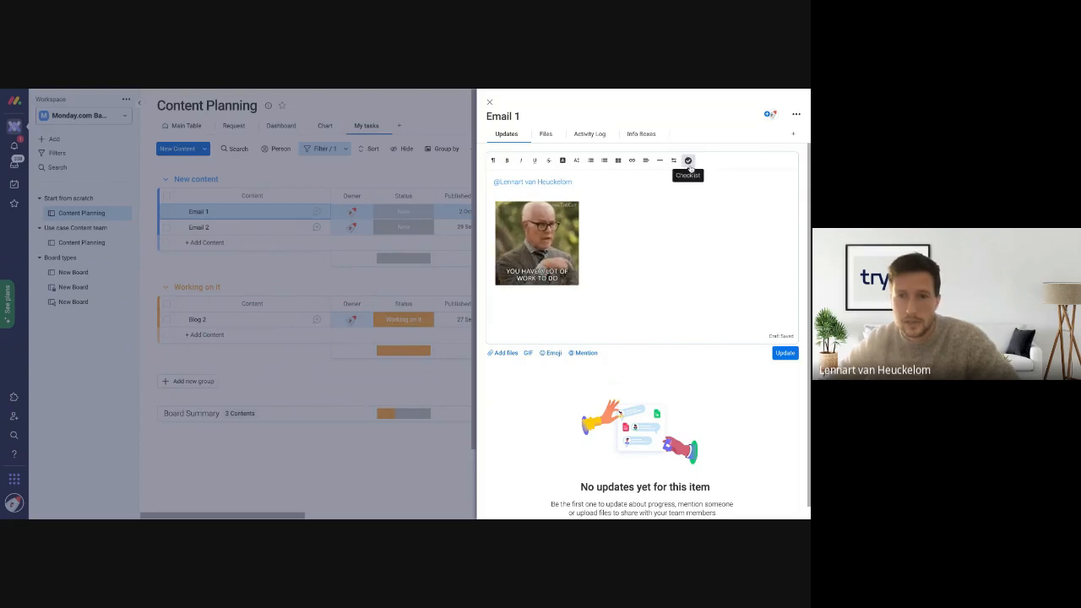
left_click(626, 247)
key("Return")
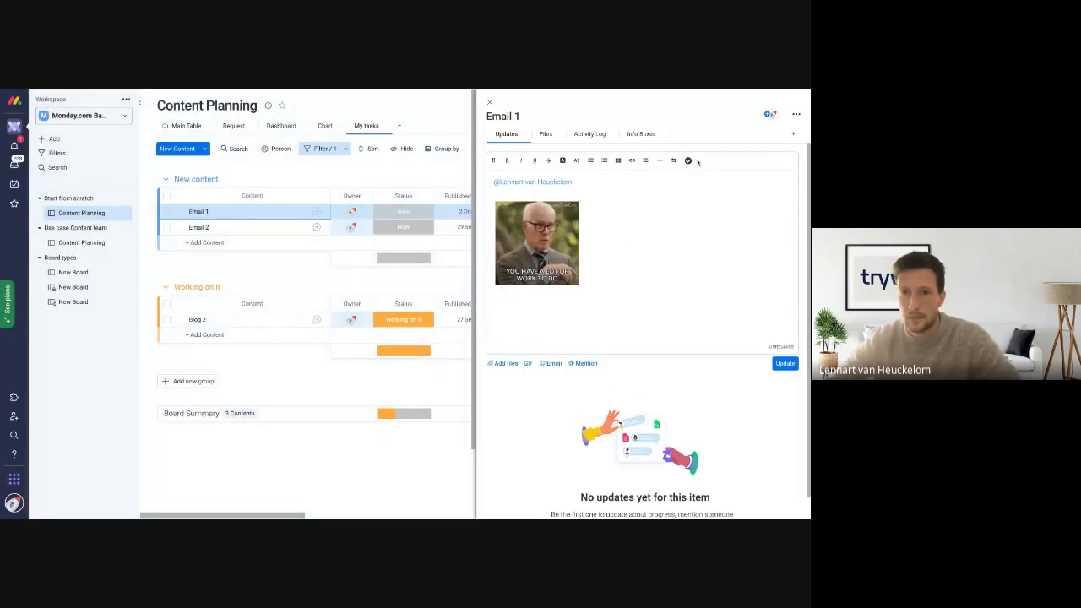
left_click(688, 161)
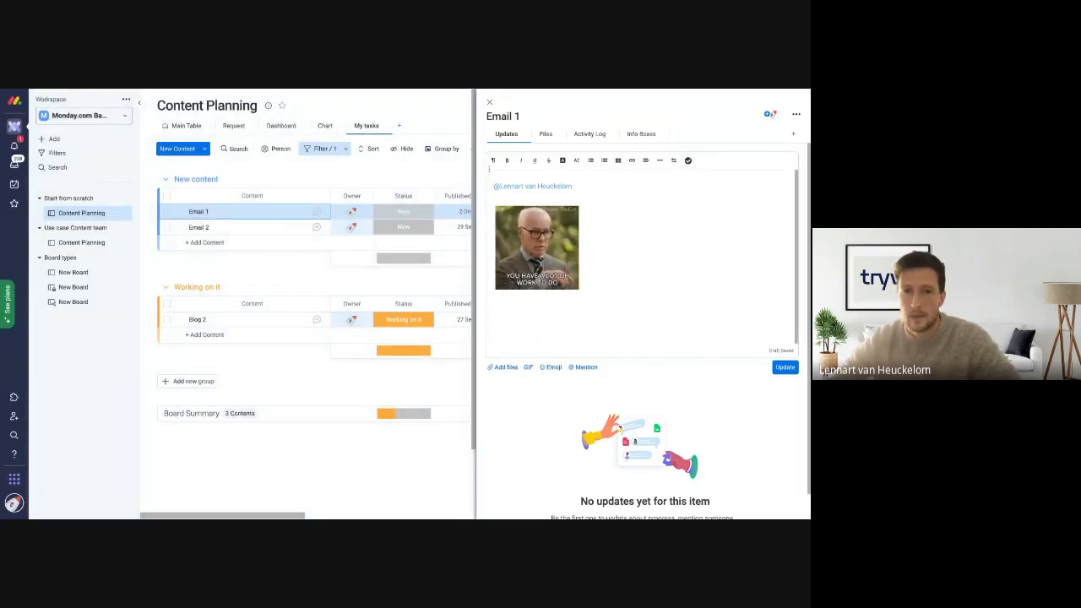
- Add a checklist with Task 1, Task 2 and Task 3 above the mention in the Email 1 update, and post the update
left_click(498, 178)
key("Return")
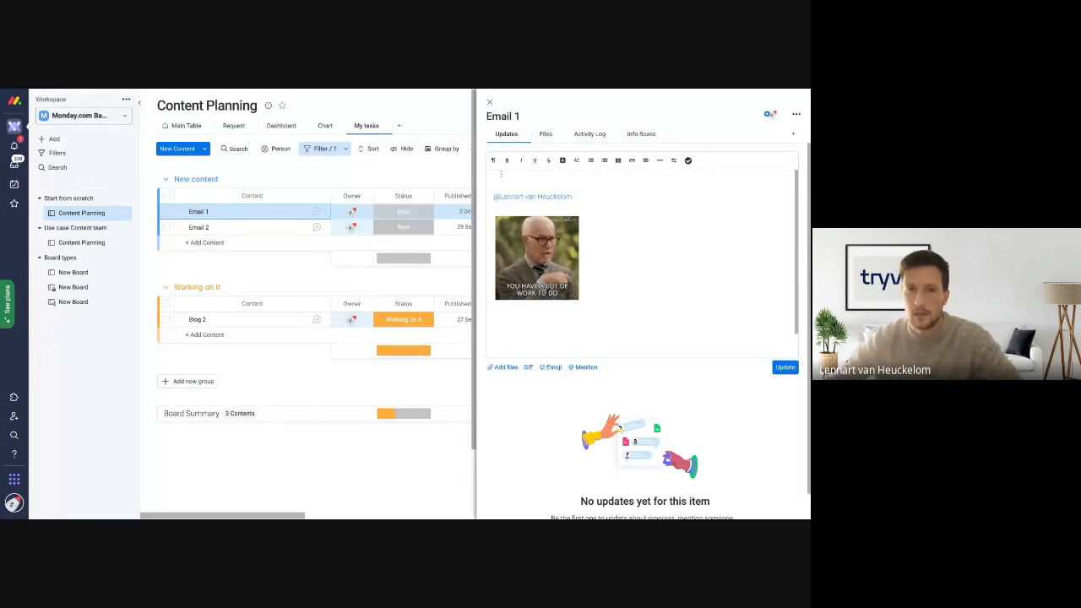
left_click(689, 161)
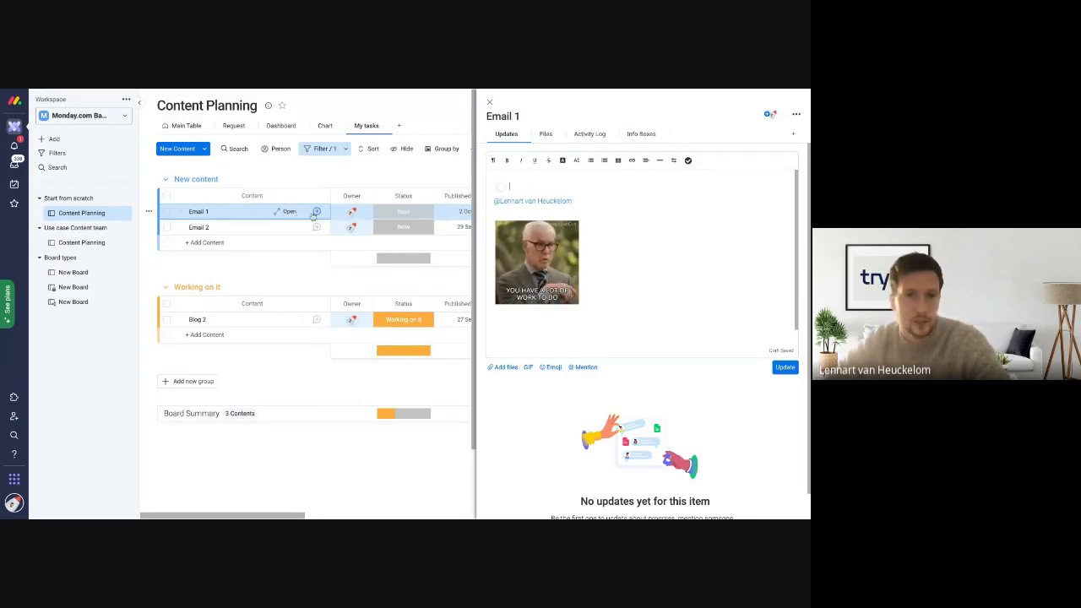
left_click(309, 217)
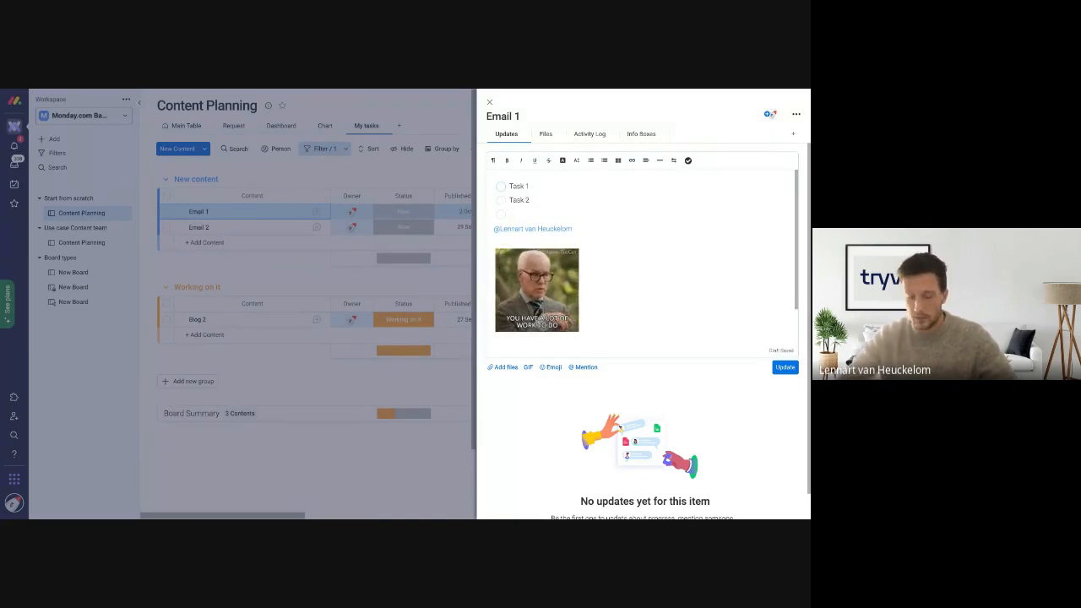
type("Task 3")
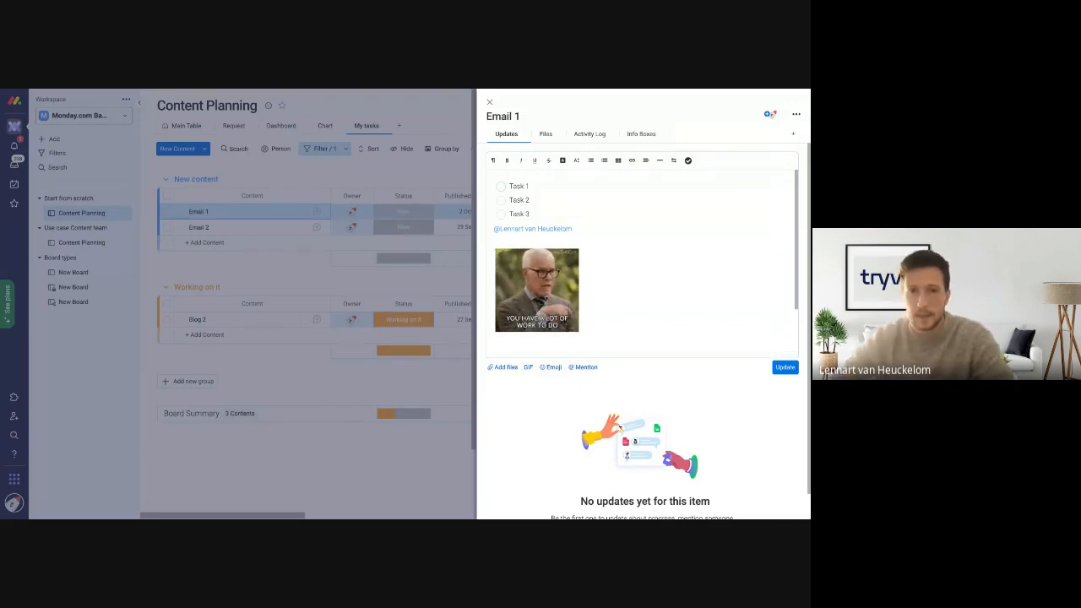
left_click(790, 371)
left_click(490, 102)
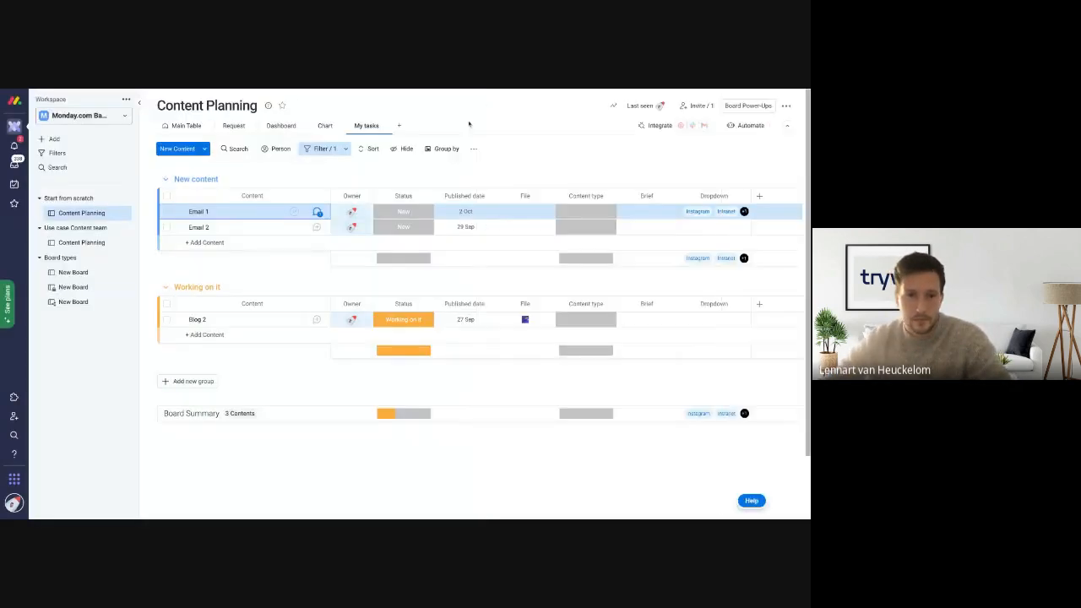
- Check off Task 1, Task 2 and Task 3 in the posted Email 1 update, and review the update
mouse_move(264, 216)
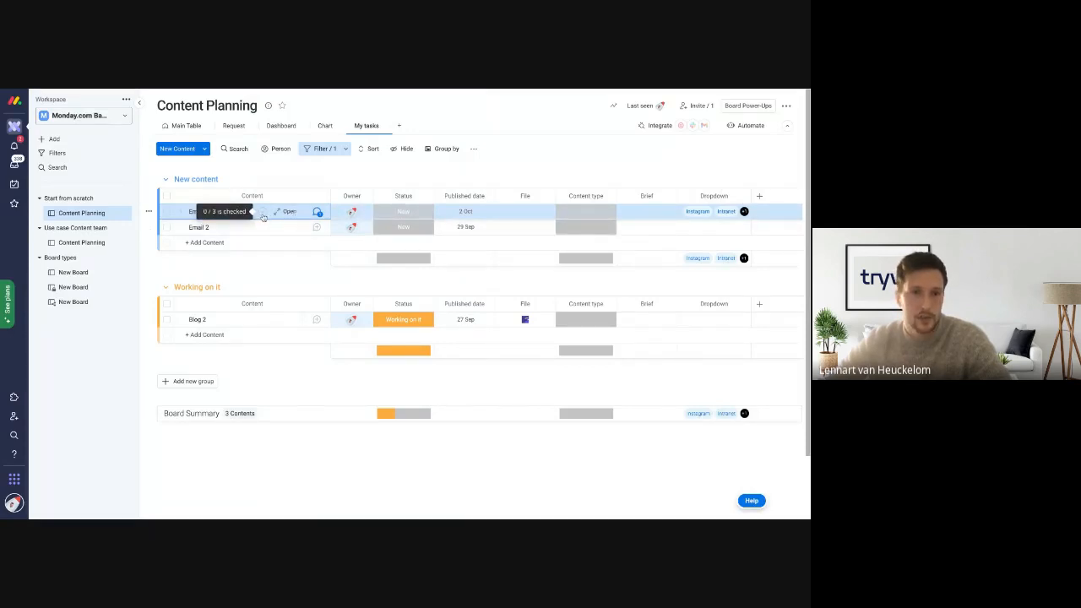
left_click(317, 212)
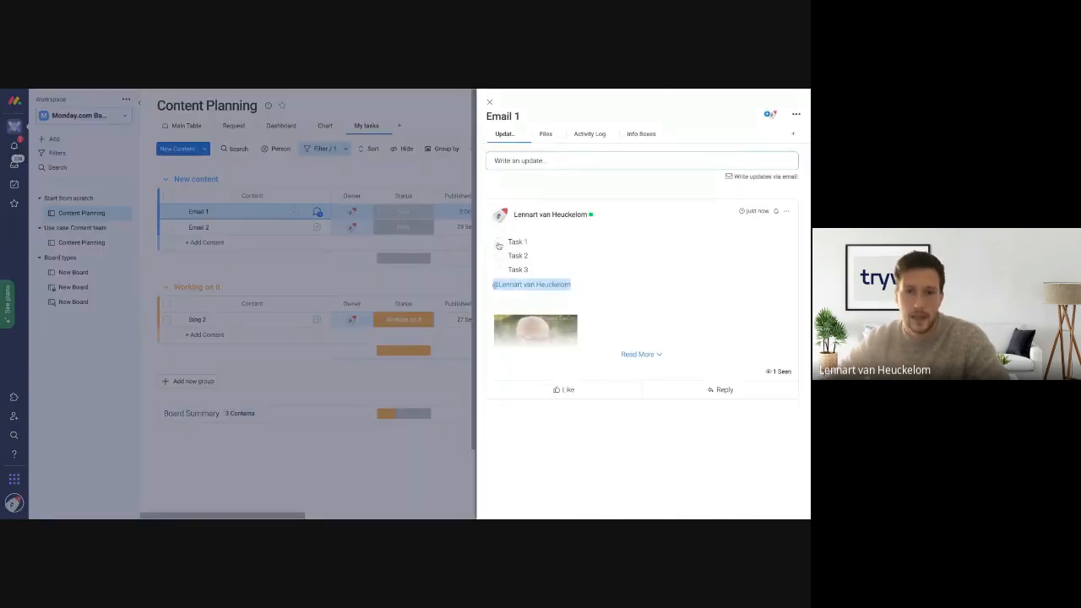
left_click(499, 243)
left_click(499, 270)
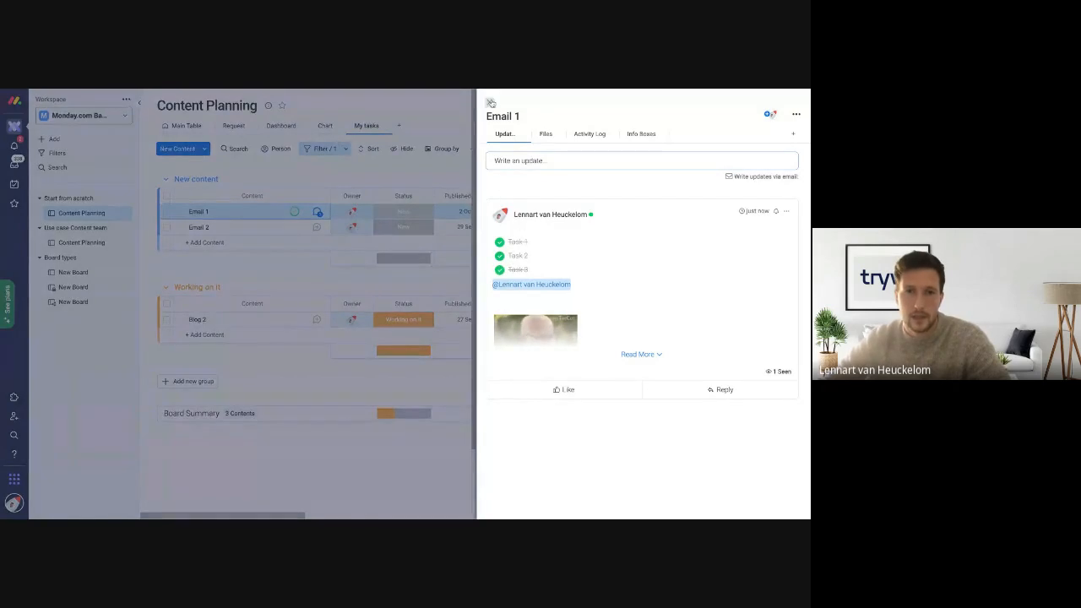
left_click(489, 101)
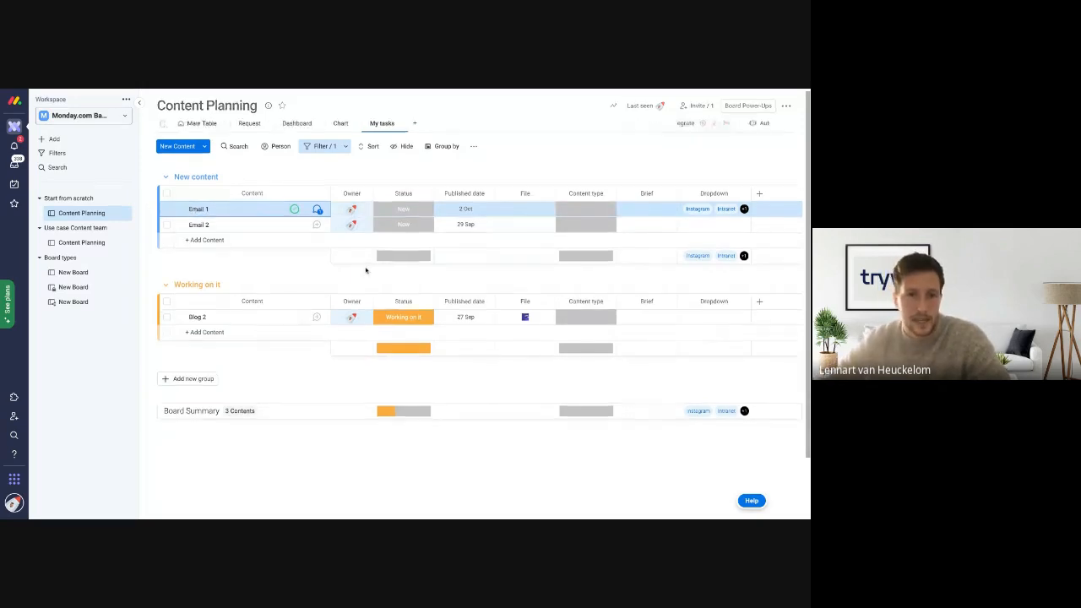
left_click(316, 212)
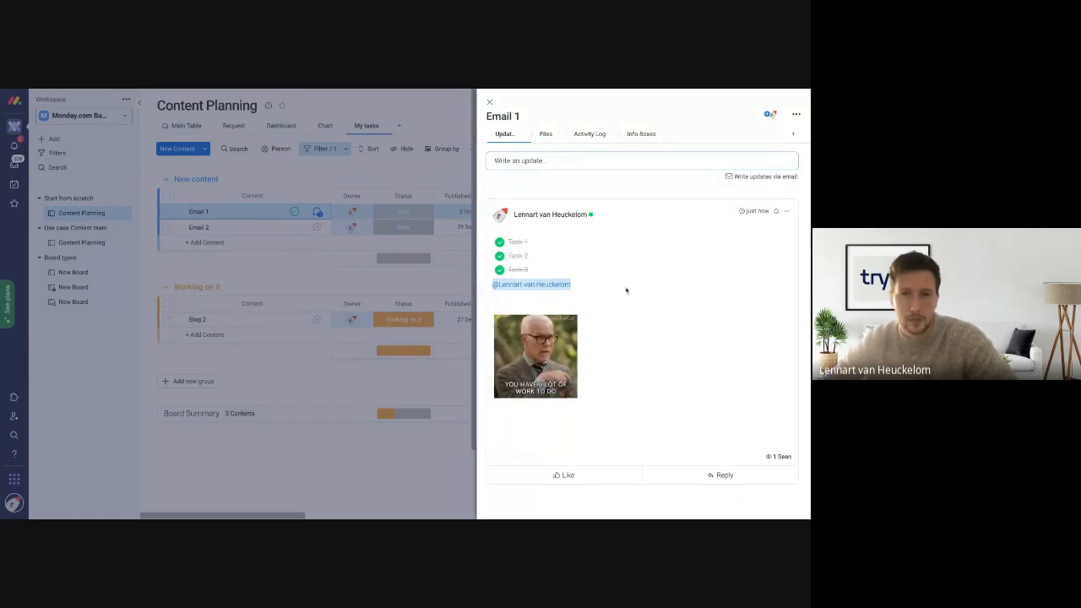
left_click(489, 103)
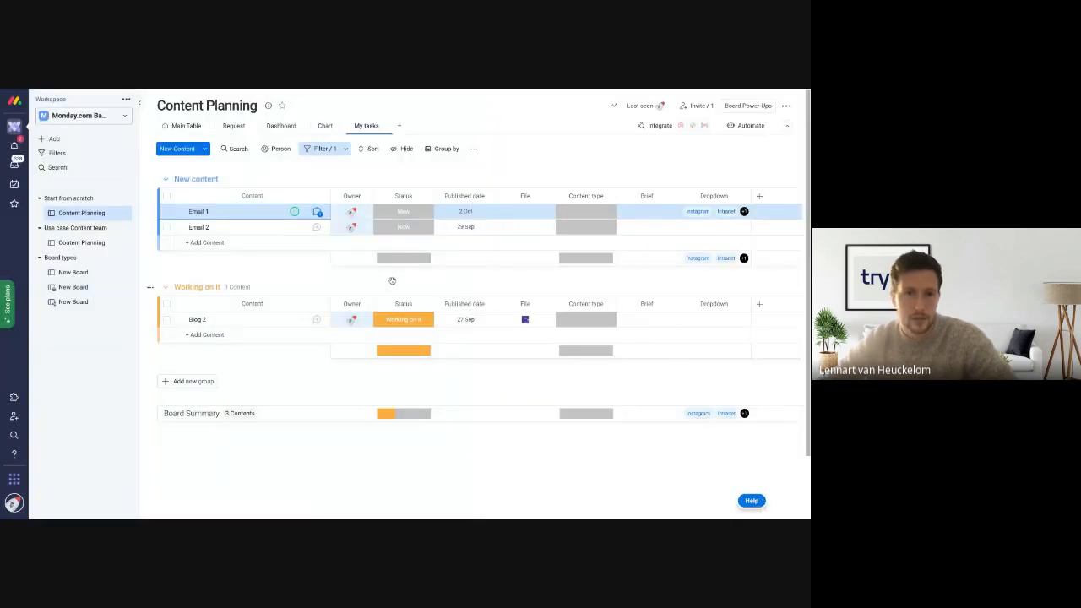
- Add an item named "Email 5" to the Stuck group of the Main Table
left_click(189, 126)
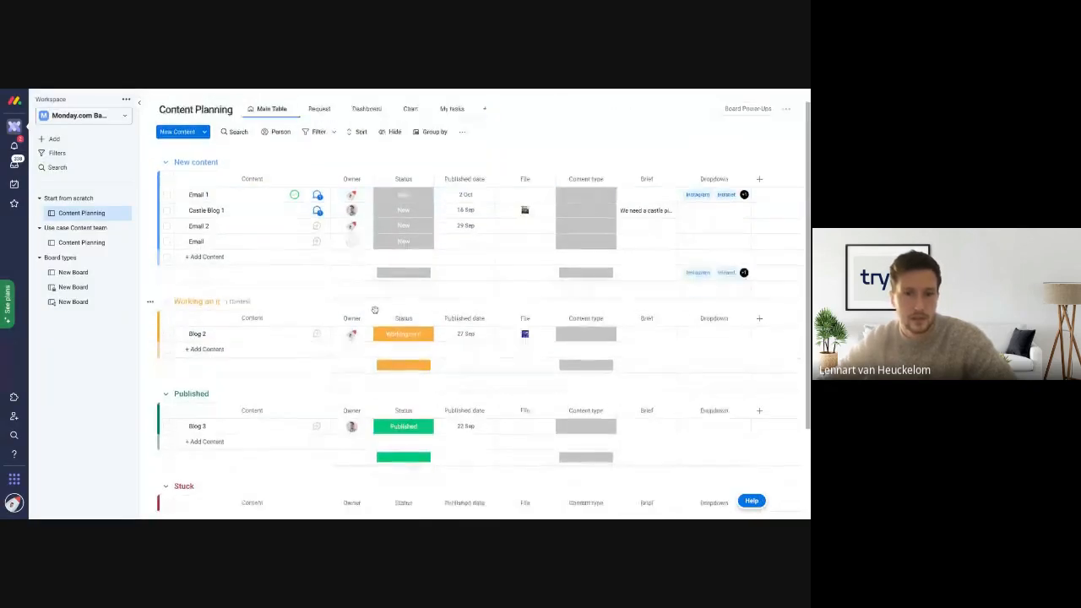
scroll(321, 390, "down", 3)
left_click(264, 398)
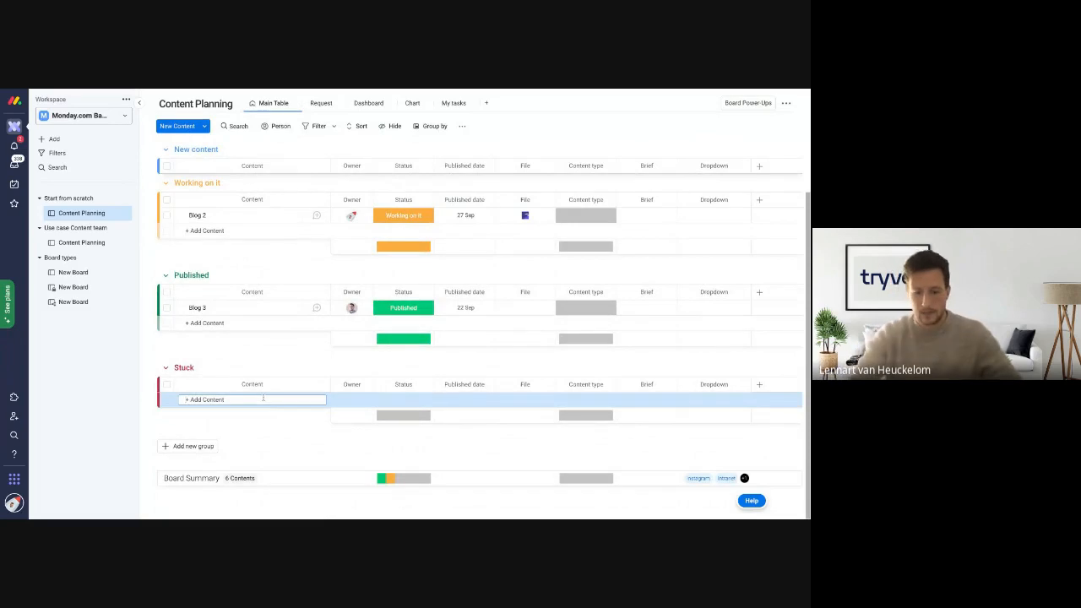
type("Email 5")
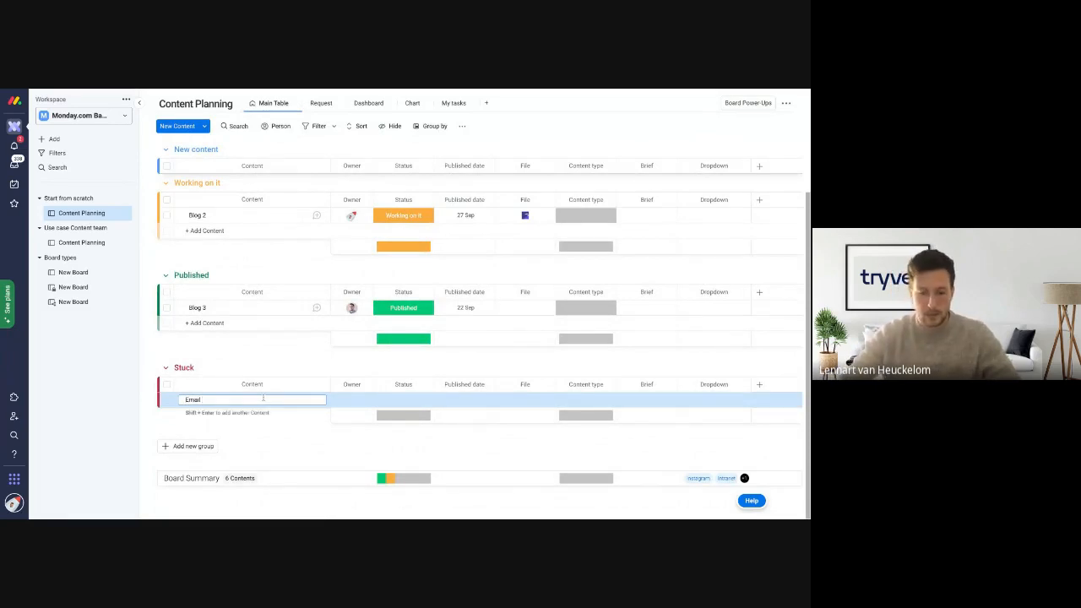
key("Return")
- Assign yourself as the owner of Email 5 and set its status to Stuck
left_click(350, 402)
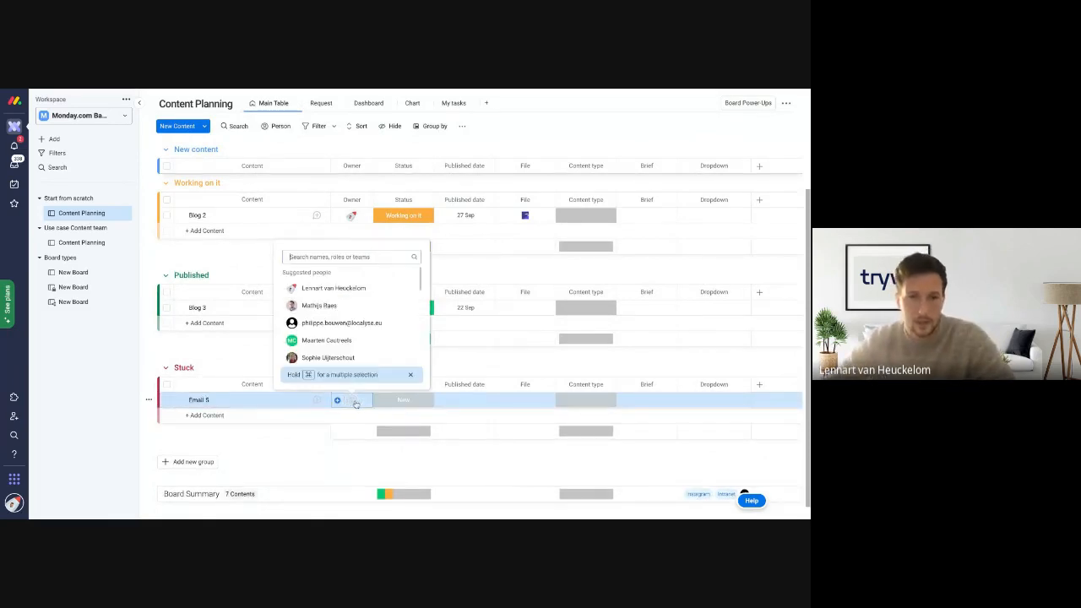
left_click(331, 289)
left_click(421, 408)
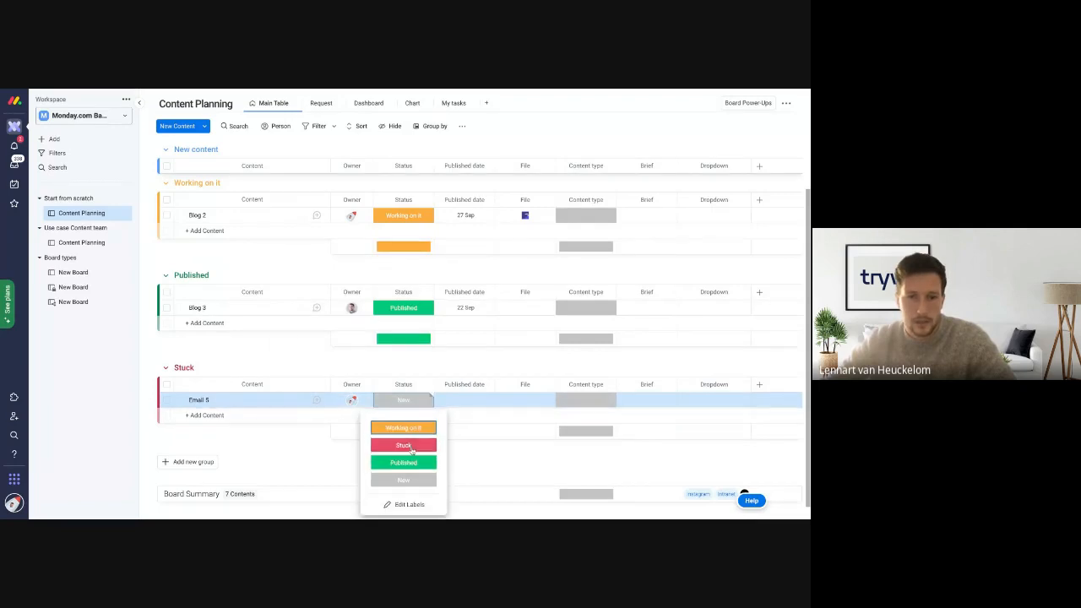
left_click(440, 451)
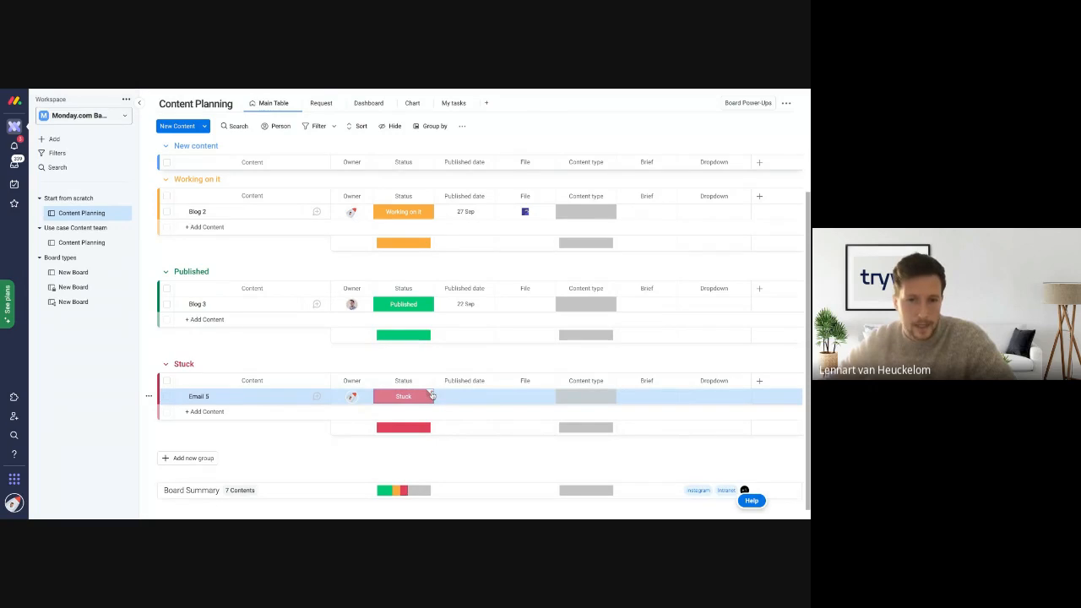
- Post a note on Email 5's status mentioning its owner with "What's going on here?", and review it in the item's updates
left_click(432, 395)
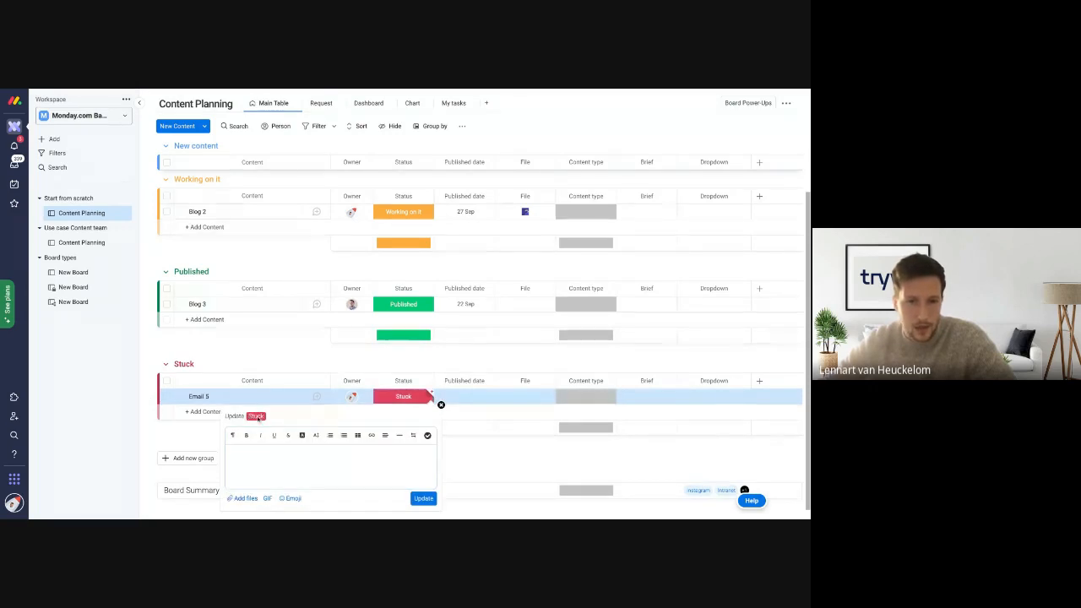
type("@")
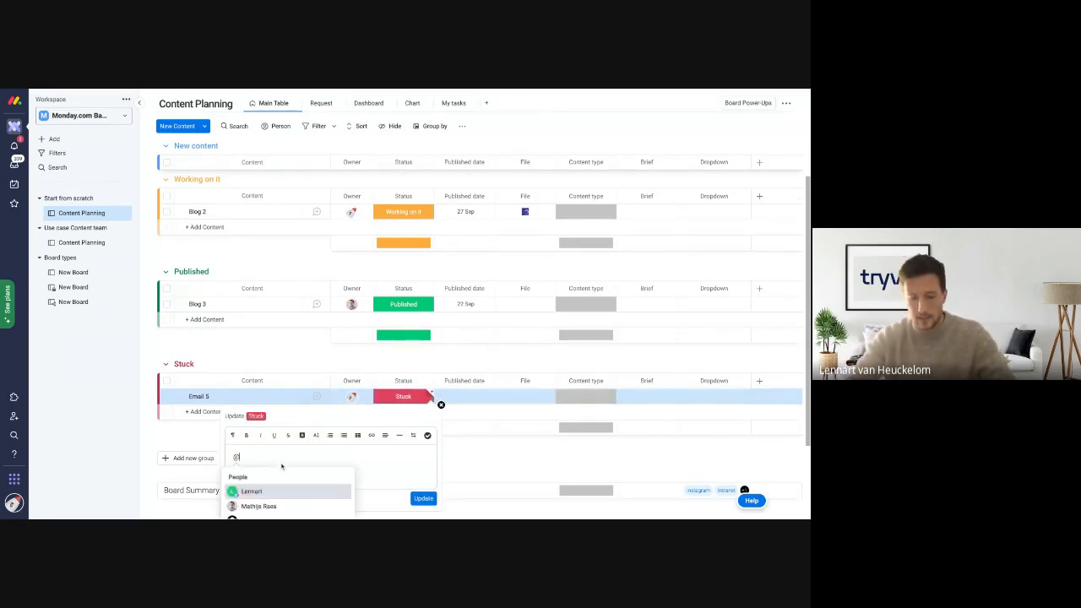
type("lennart")
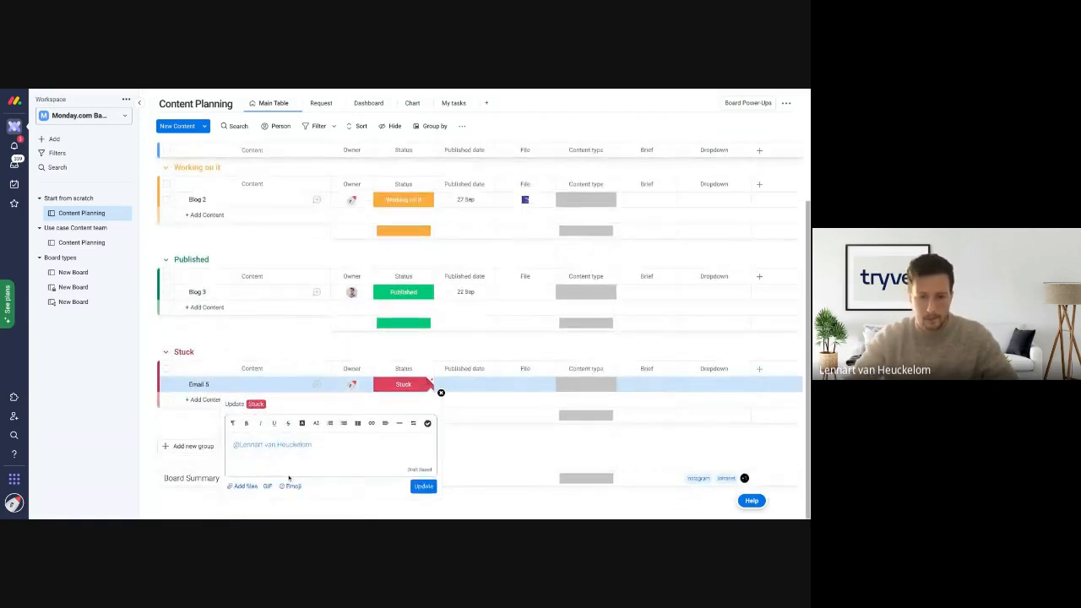
type("What's going on")
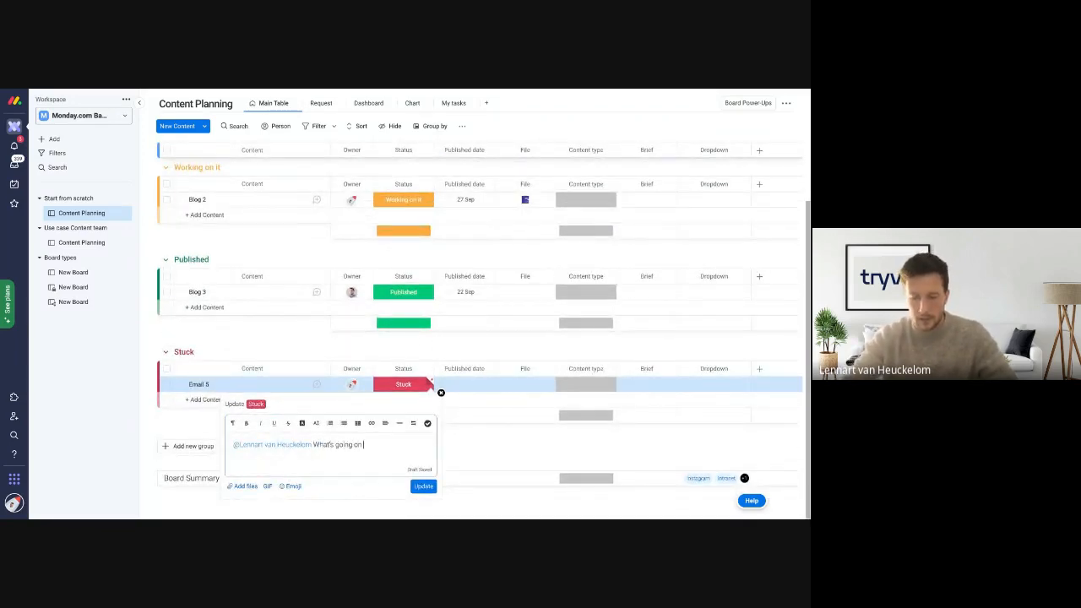
type(" here?")
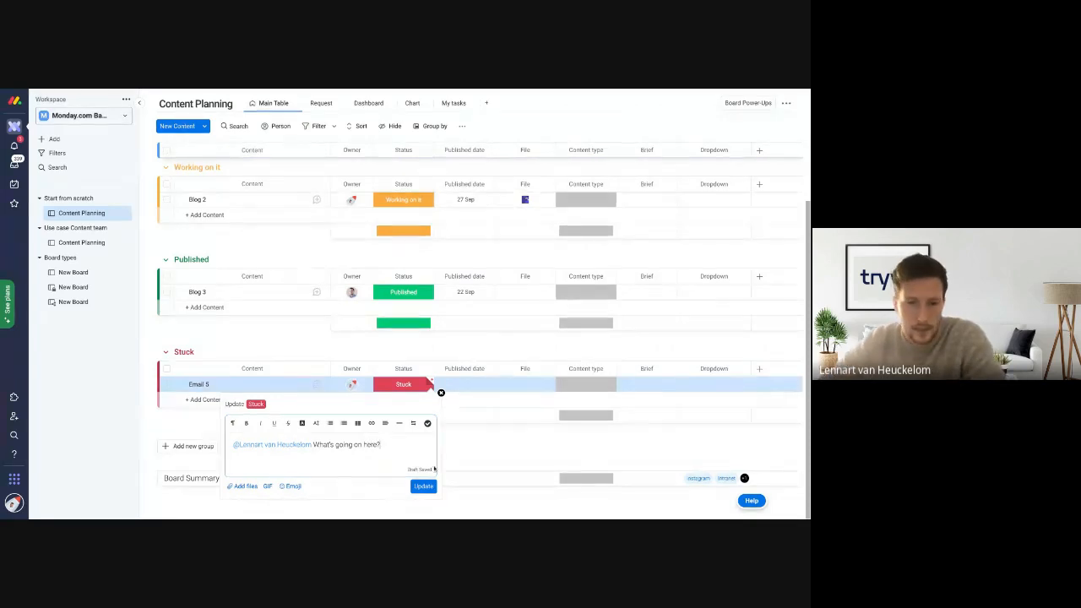
left_click(424, 486)
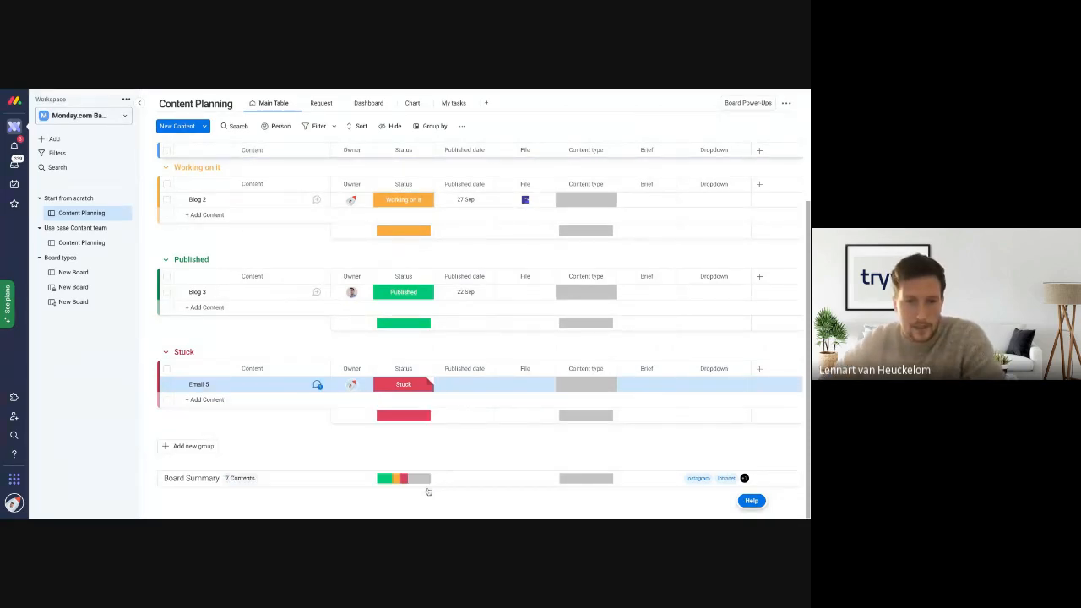
left_click(316, 384)
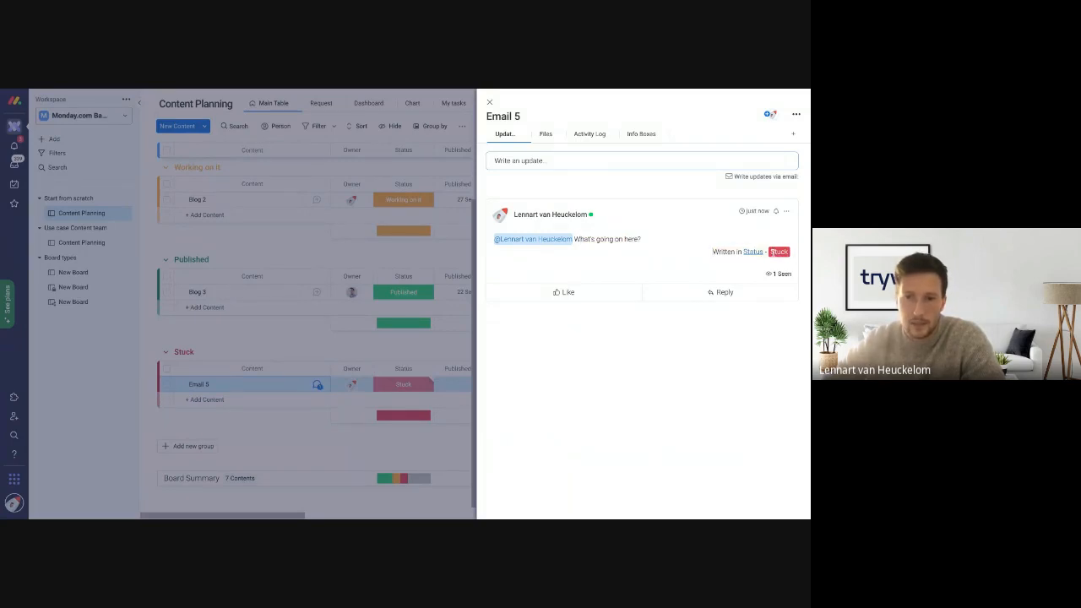
left_click(489, 102)
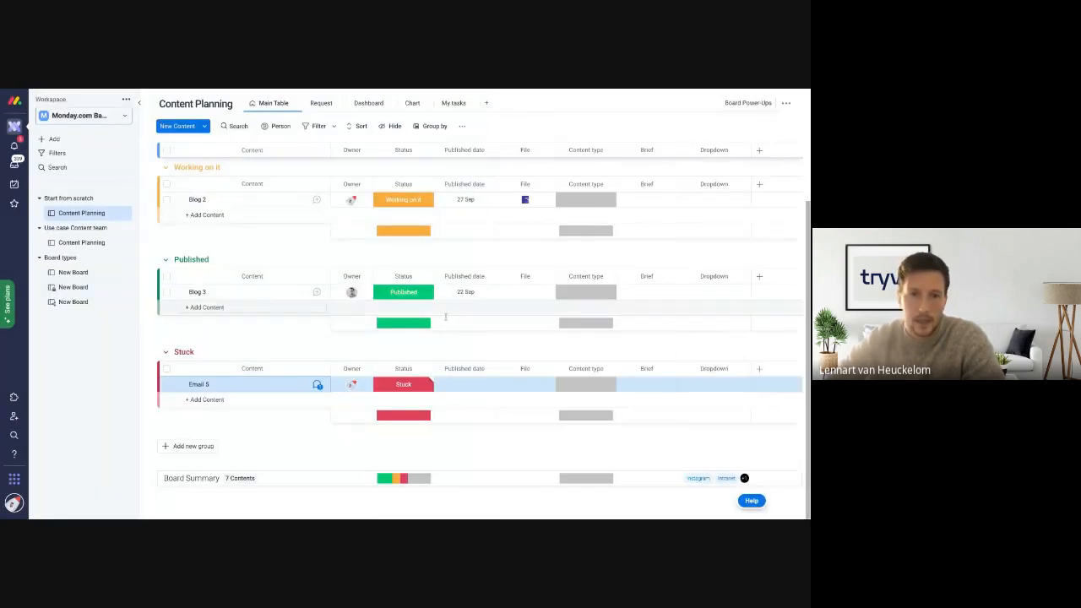
- Like the note on Email 5's status and open an empty reply to it, then close the note
mouse_move(430, 382)
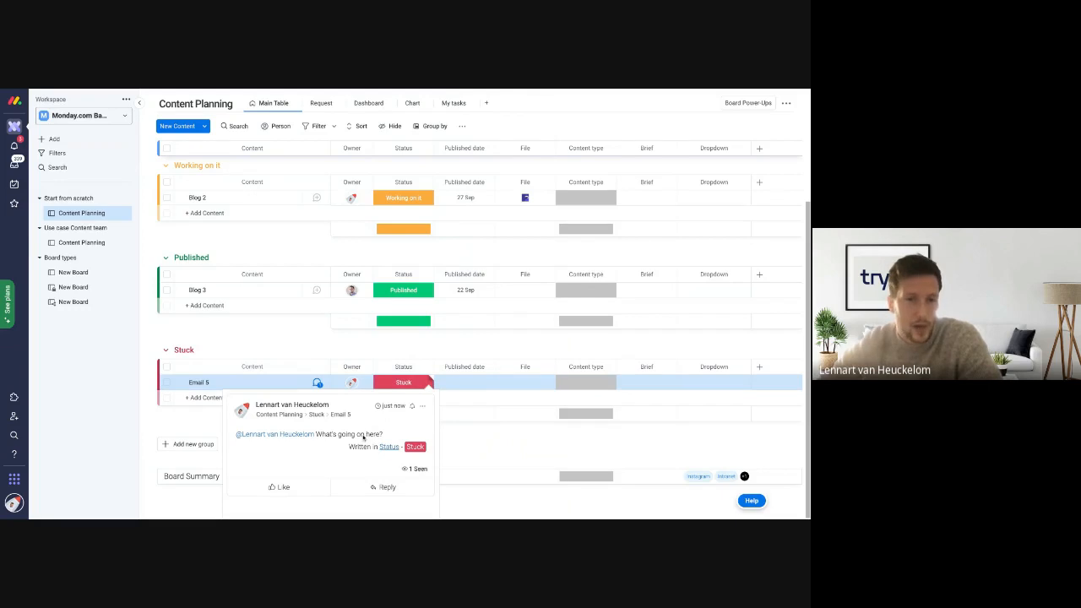
scroll(362, 437, "down", 1)
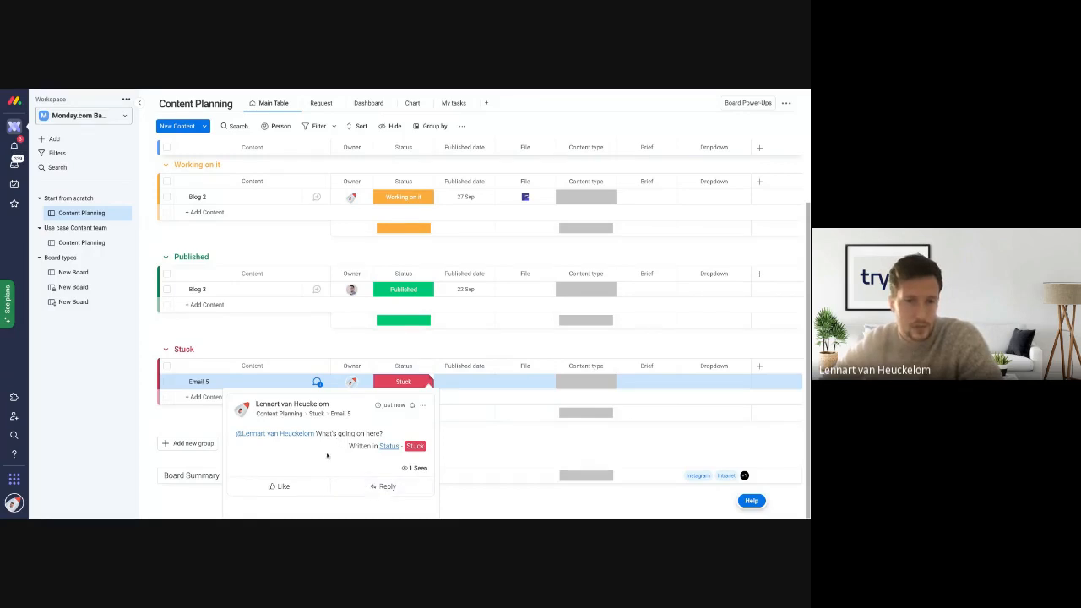
left_click(283, 485)
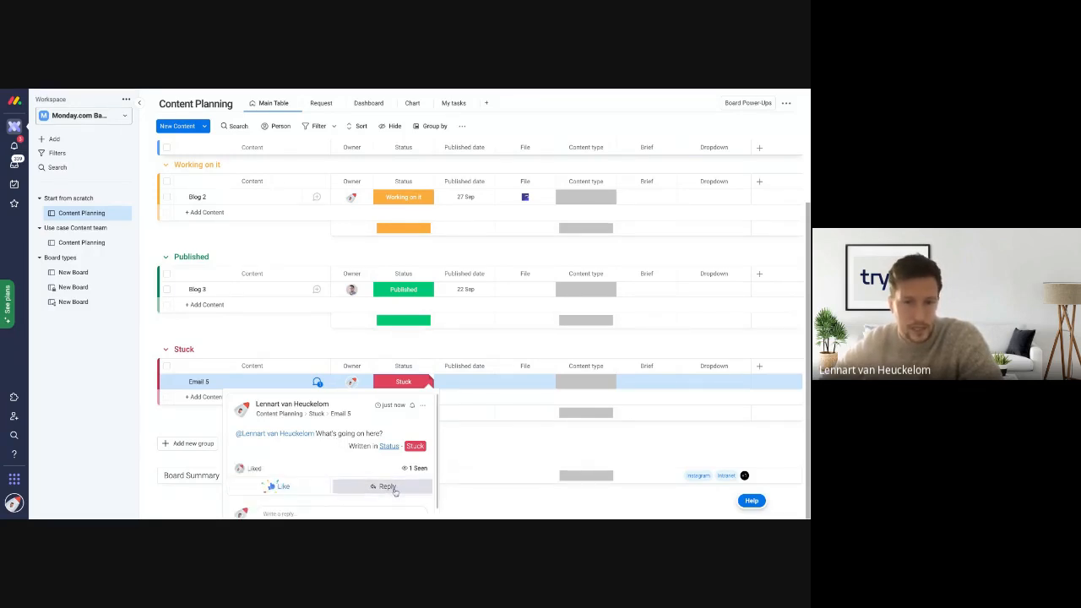
left_click(381, 485)
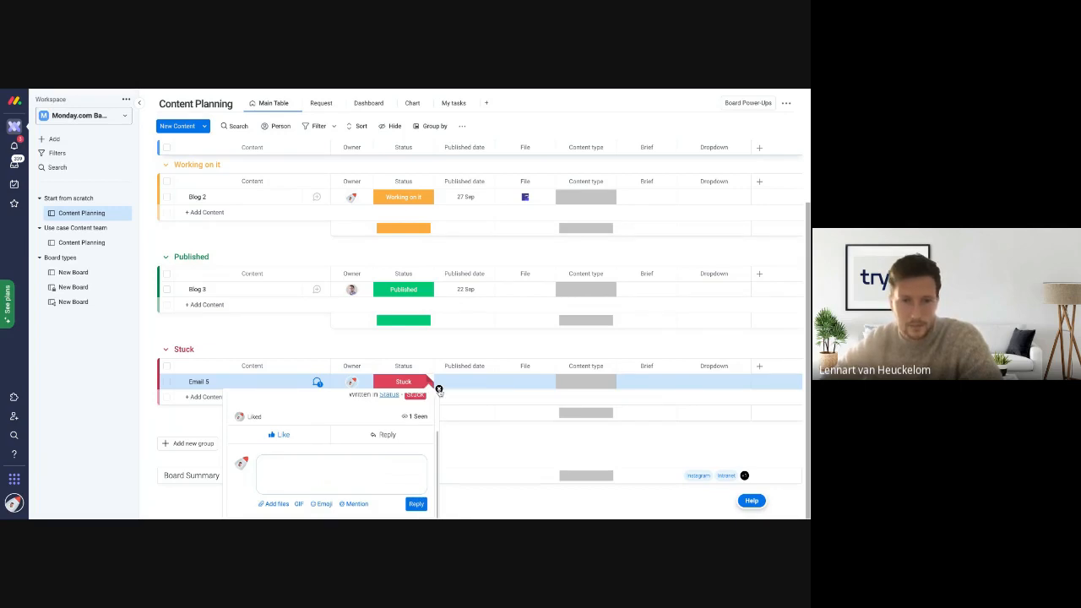
left_click(439, 389)
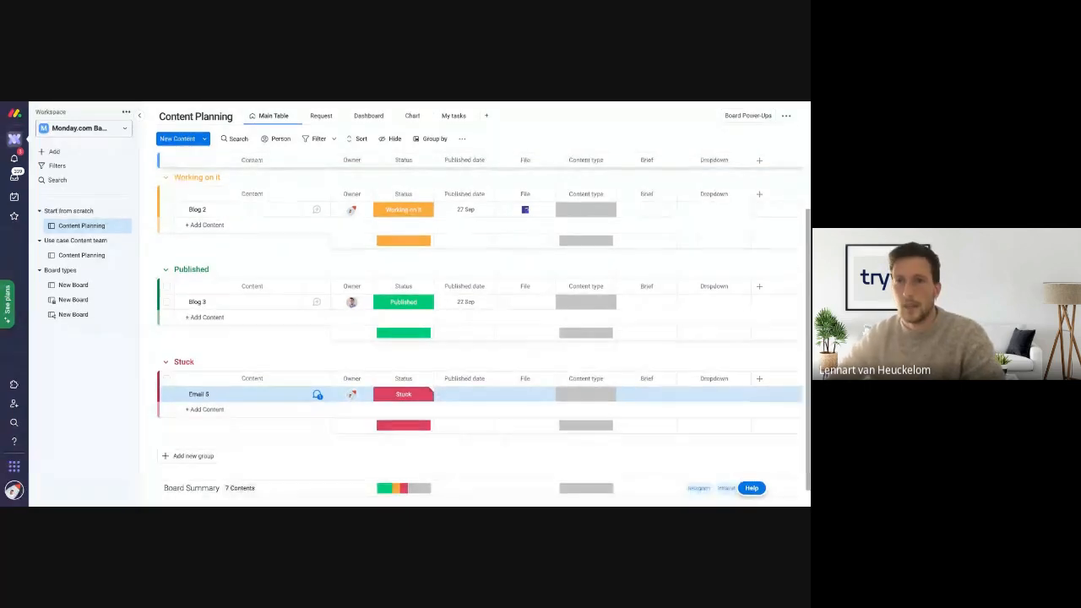
- Duplicate the Email 2 item in the New content group of the Main Table
scroll(313, 307, "up", 5)
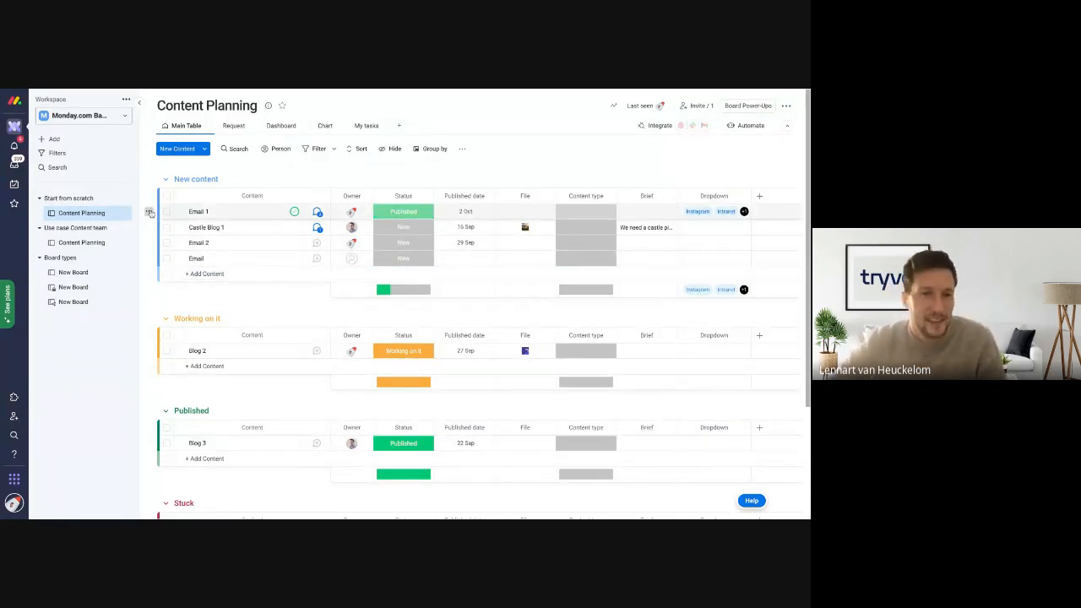
left_click(149, 212)
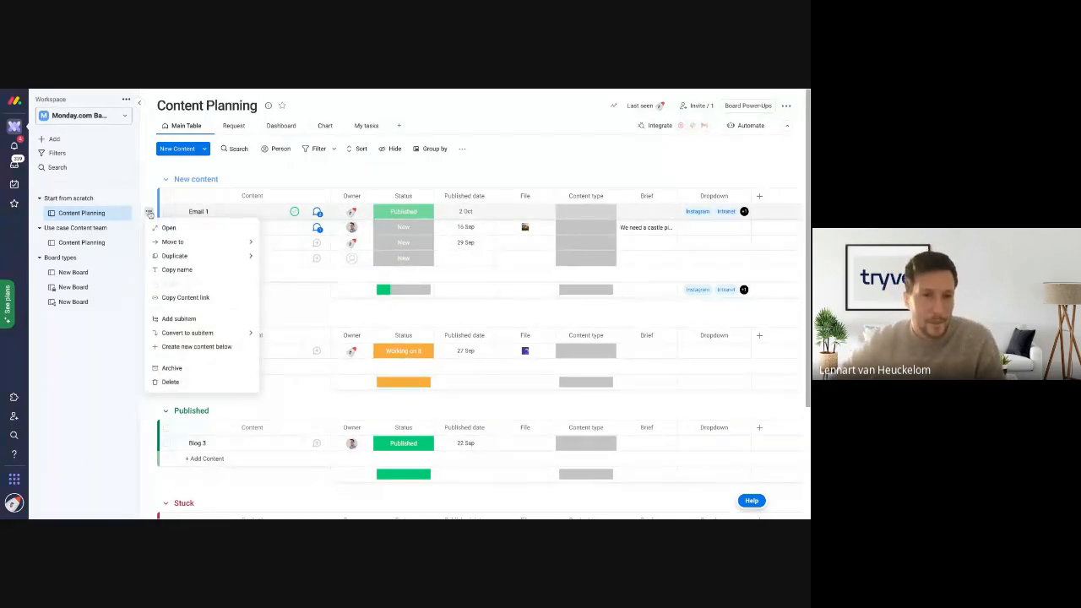
left_click(324, 314)
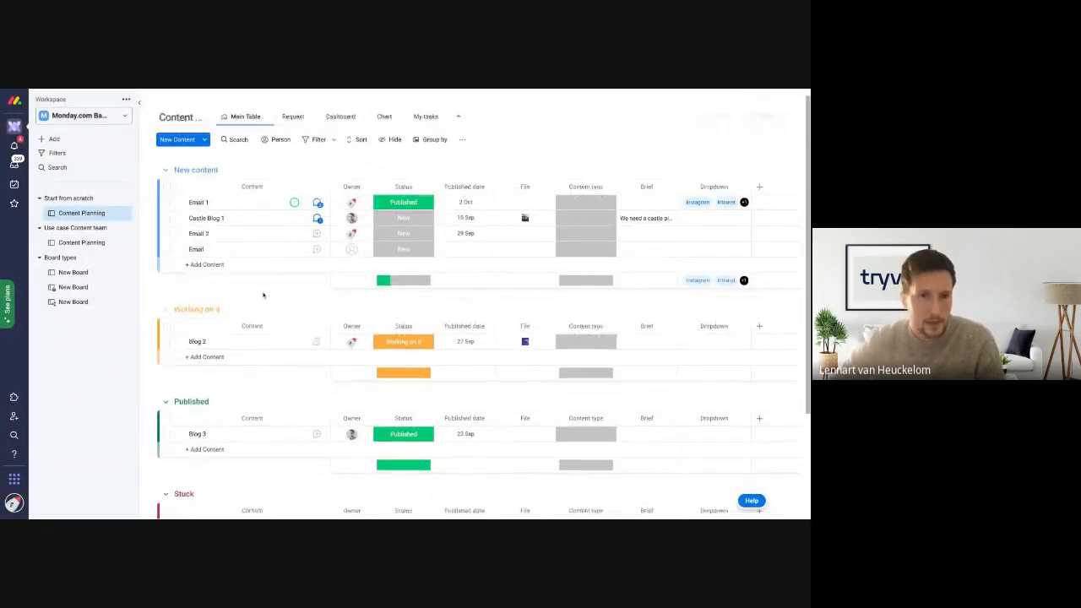
scroll(279, 295, "down", 1)
left_click(149, 222)
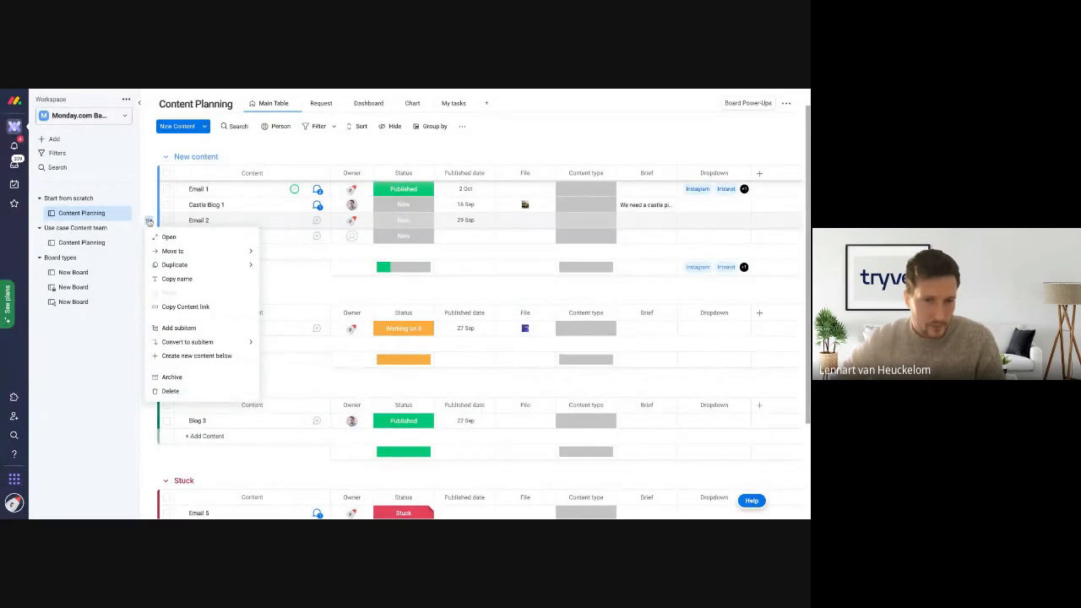
mouse_move(174, 264)
left_click(304, 279)
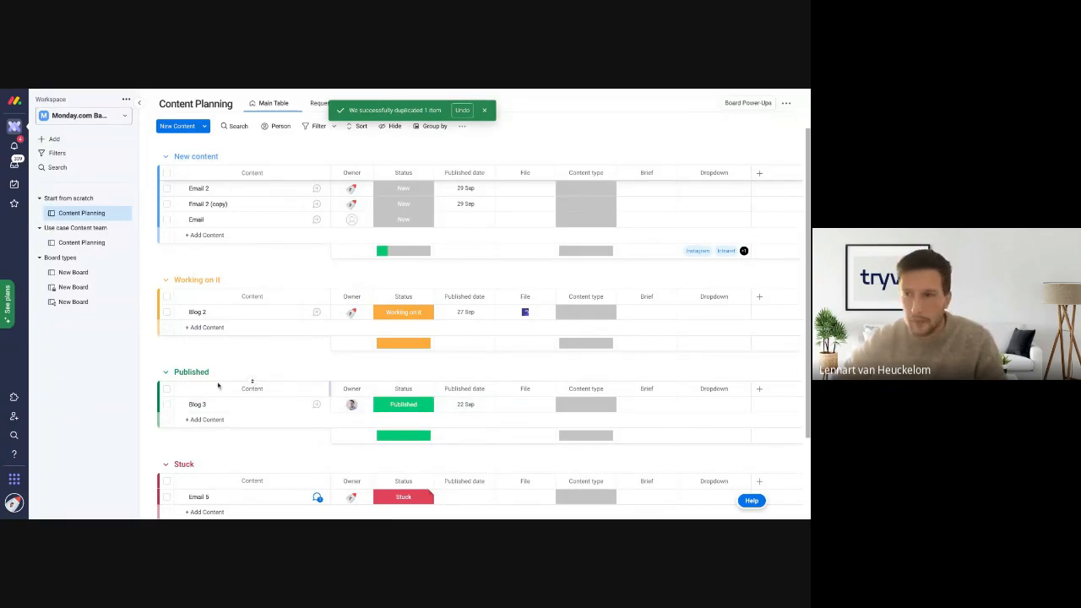
- Delete the Blog 3 item from the Published group
scroll(198, 386, "down", 1)
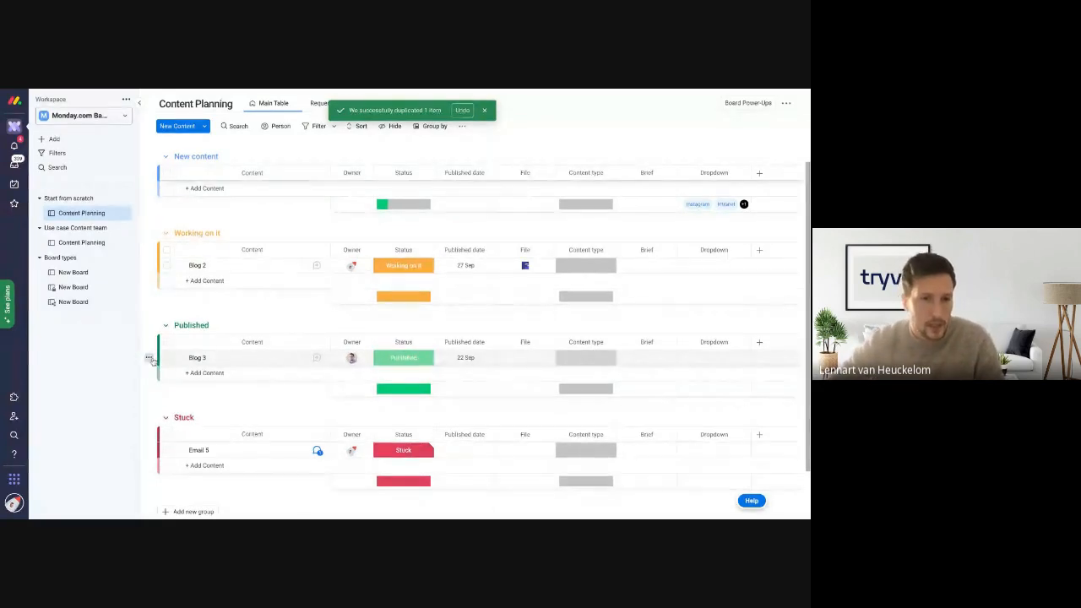
left_click(149, 357)
scroll(203, 346, "down", 1)
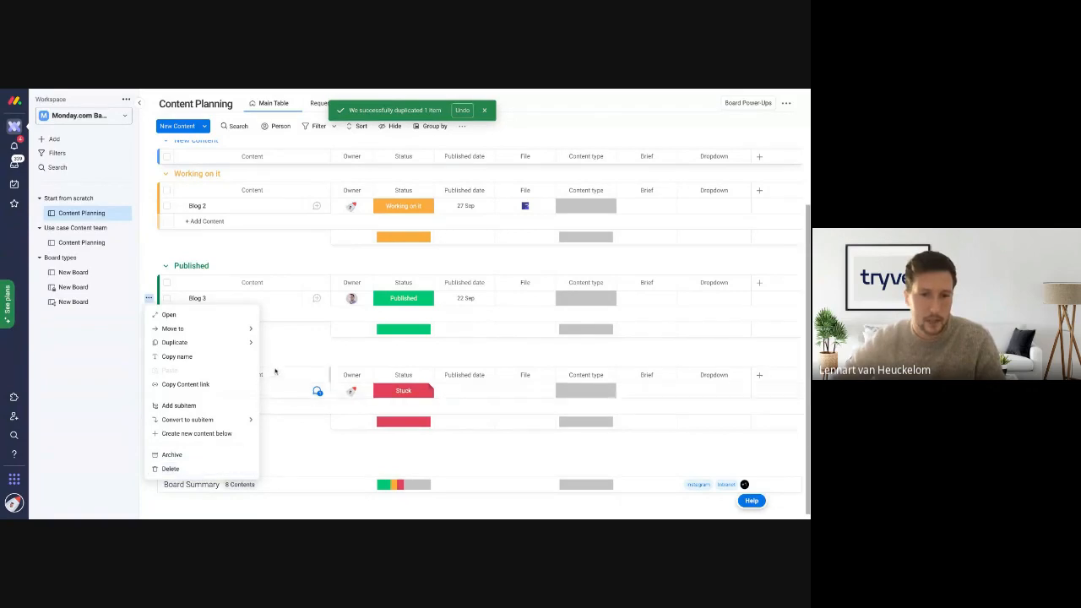
left_click(182, 475)
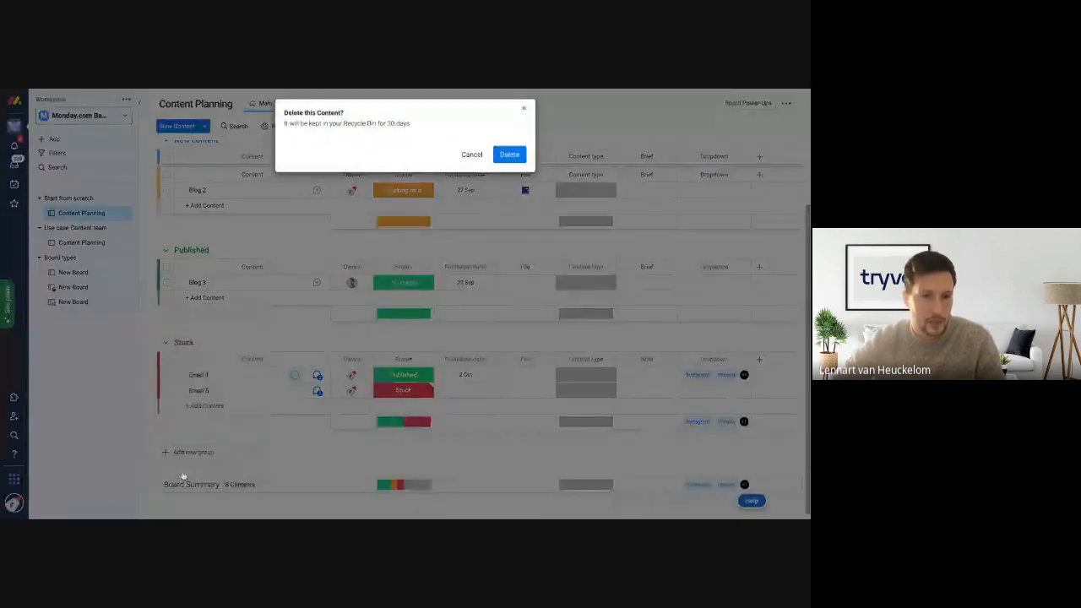
left_click(511, 157)
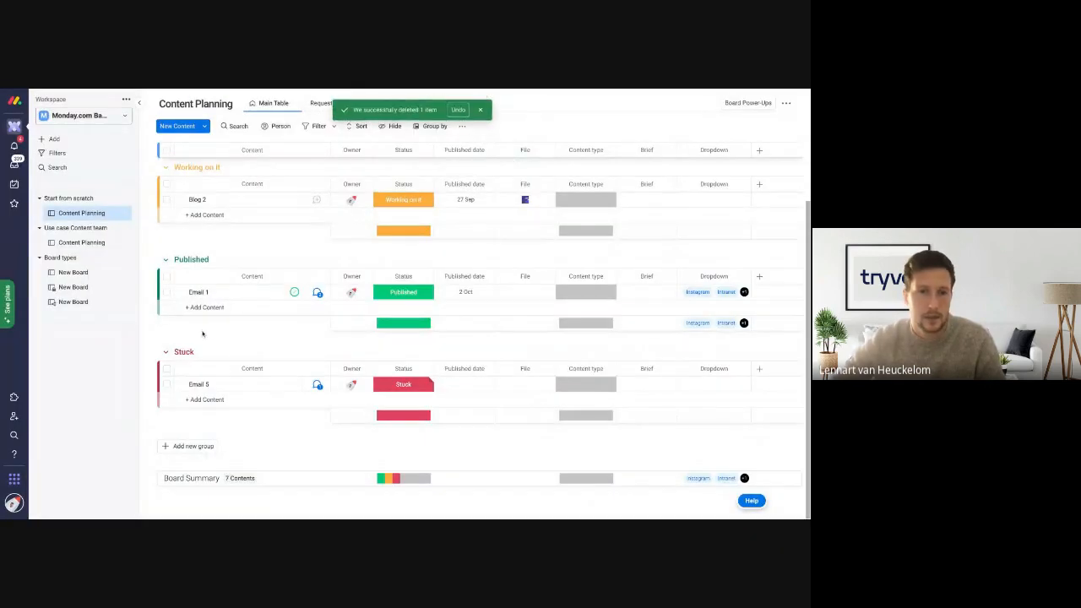
- Restore the deleted Blog 3 item from the account's recycle bin and return to the Content Planning board
left_click(13, 504)
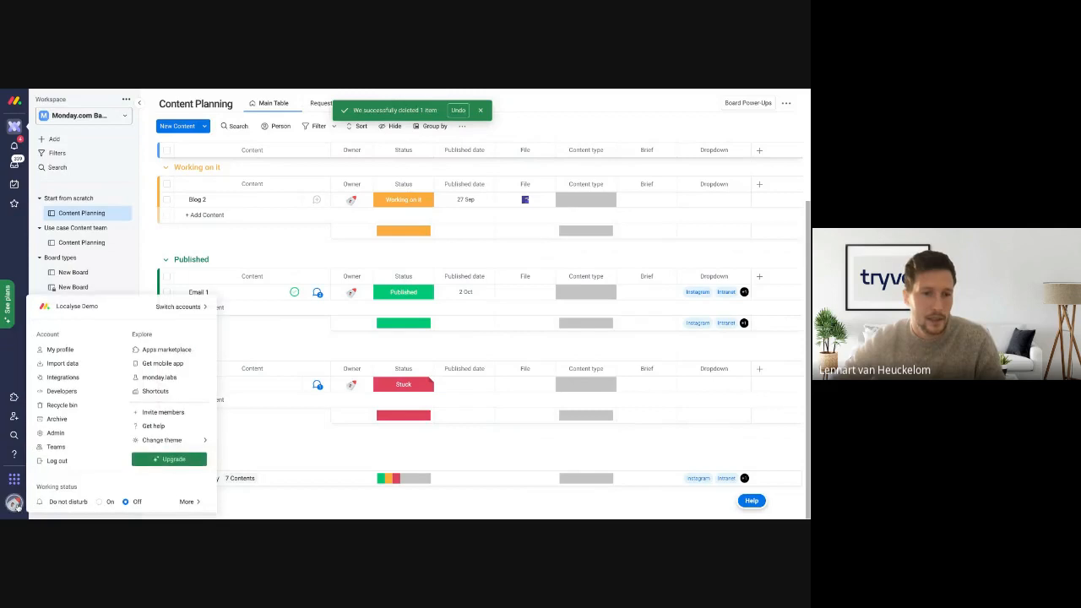
left_click(61, 405)
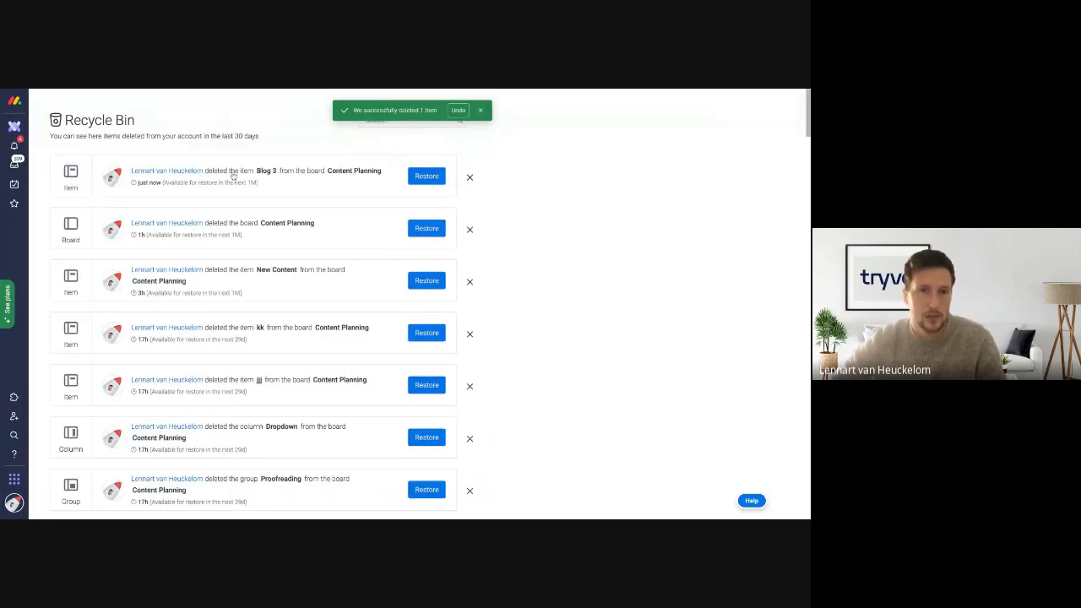
left_click(426, 176)
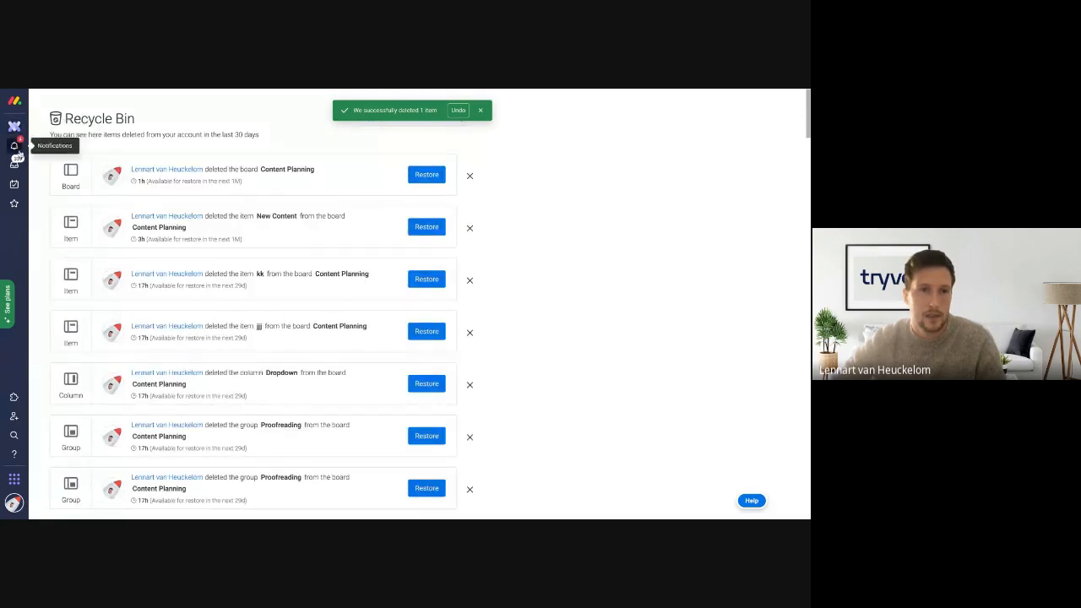
left_click(14, 126)
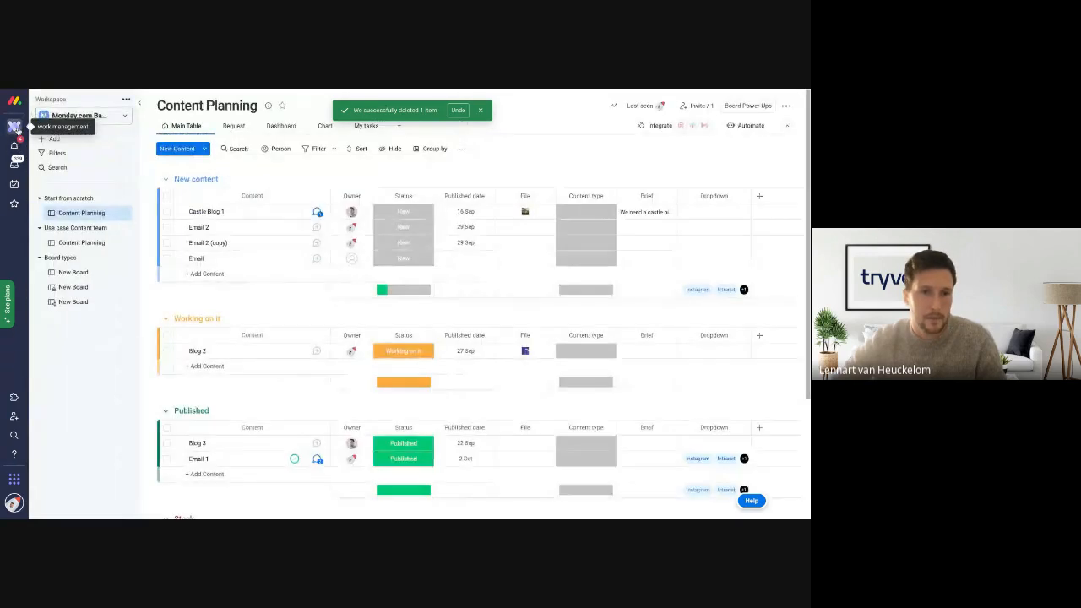
- Archive the Blog 3 item from the Published group
scroll(291, 388, "down", 1)
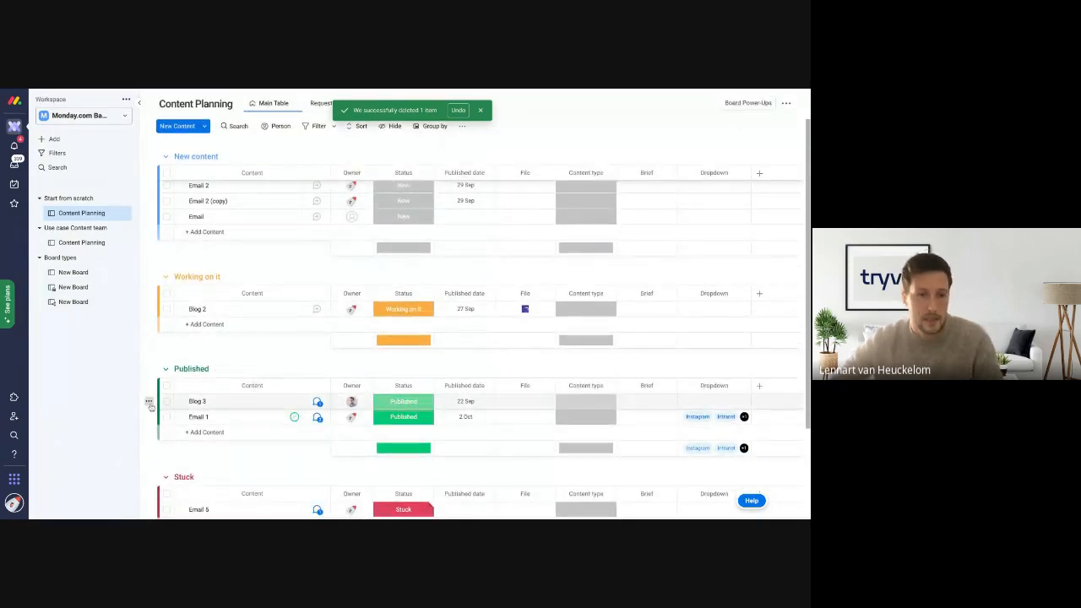
left_click(149, 402)
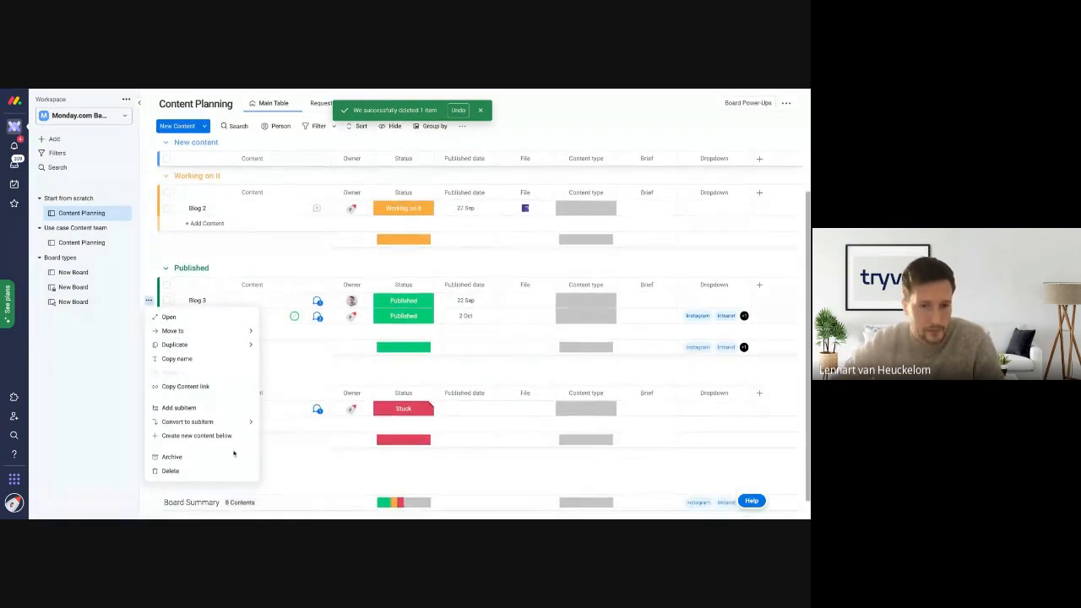
left_click(183, 458)
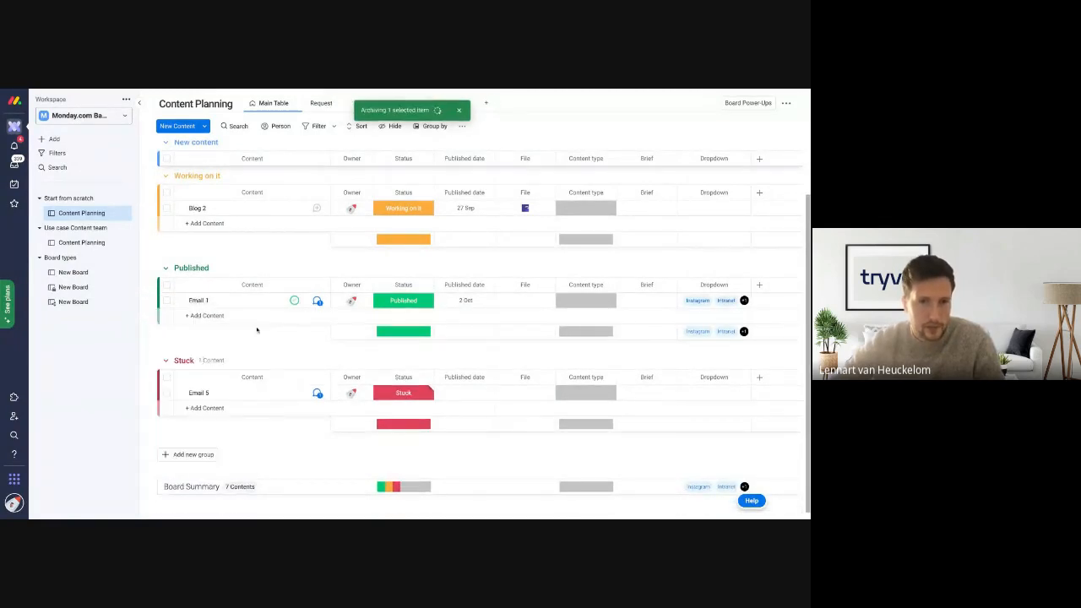
- Open the board's archived history, inspect the archived Blog 3 item's details, and return to the Content Planning board
left_click(783, 106)
mouse_move(717, 137)
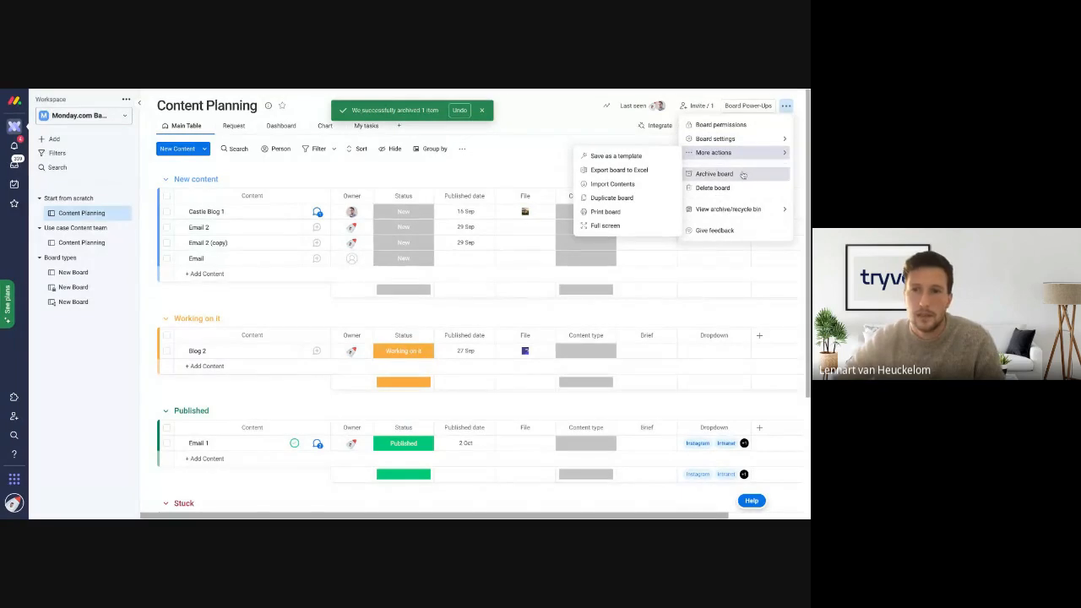
left_click(787, 107)
left_click(788, 108)
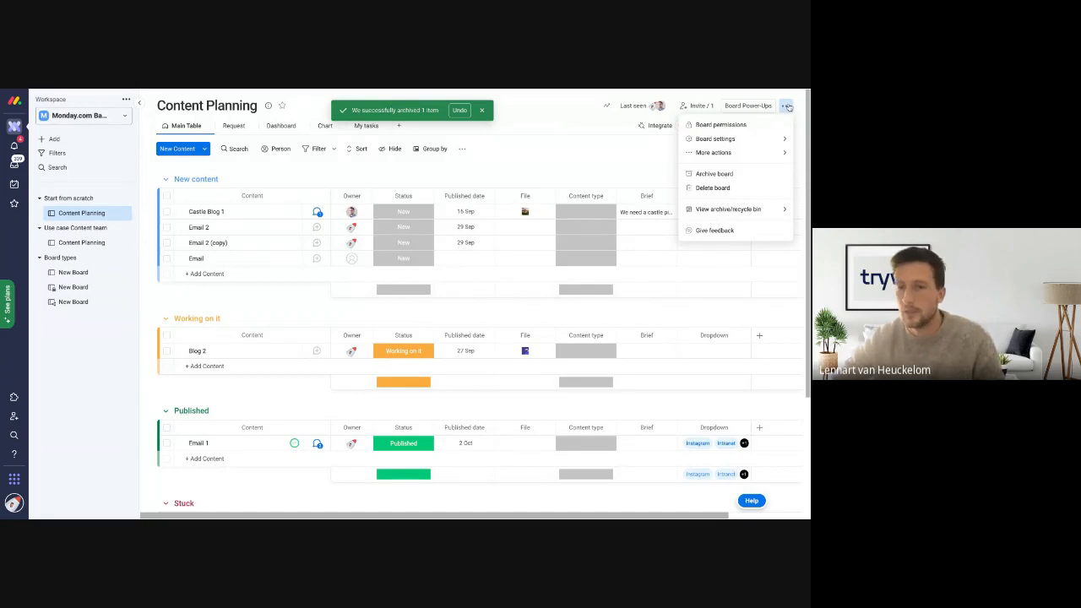
mouse_move(734, 137)
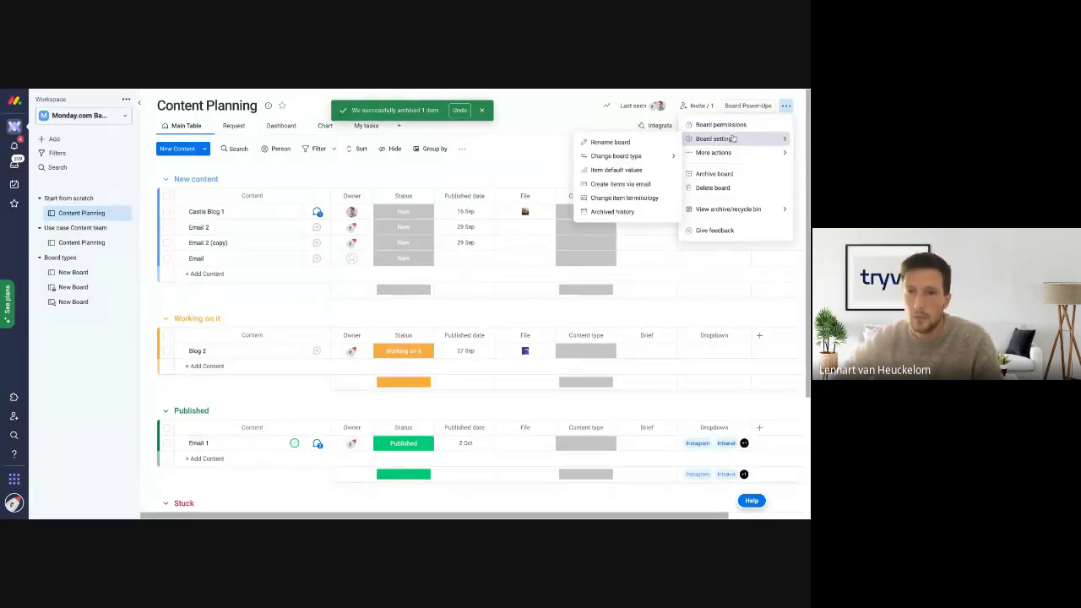
left_click(621, 212)
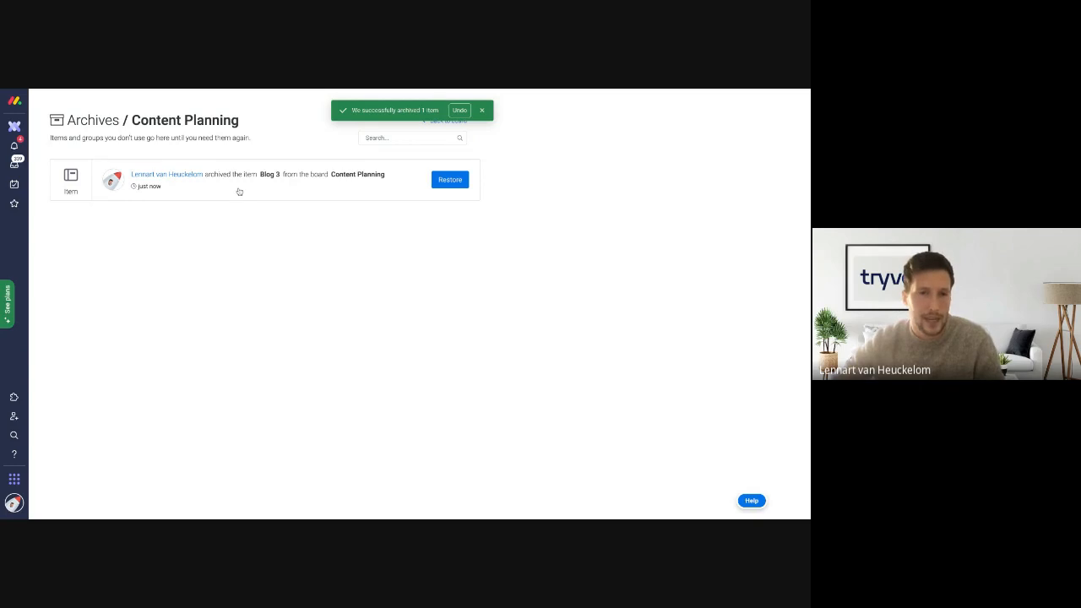
left_click(360, 180)
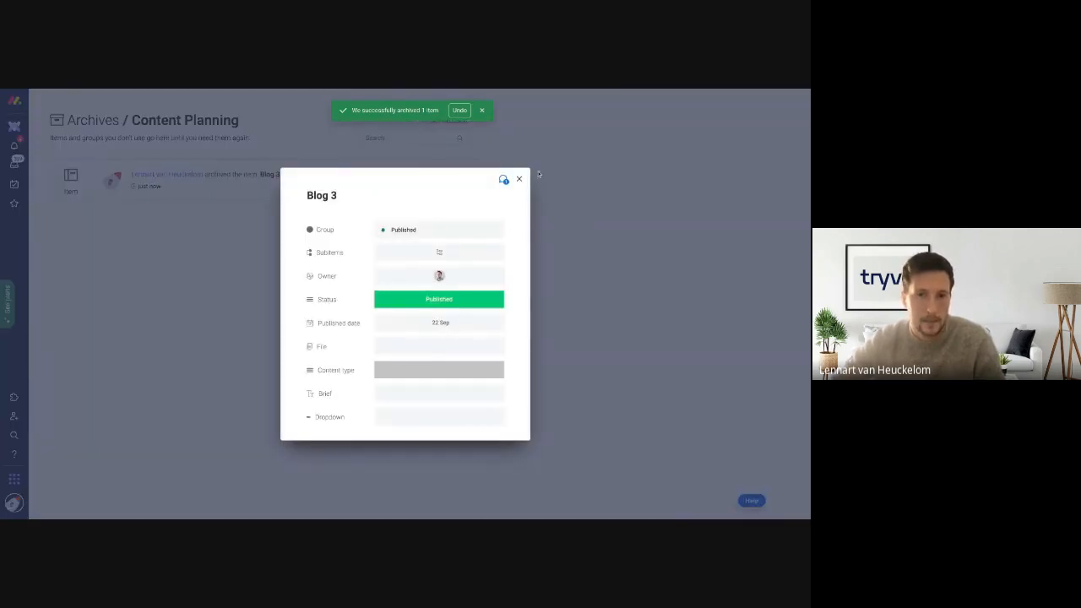
left_click(520, 180)
left_click(481, 110)
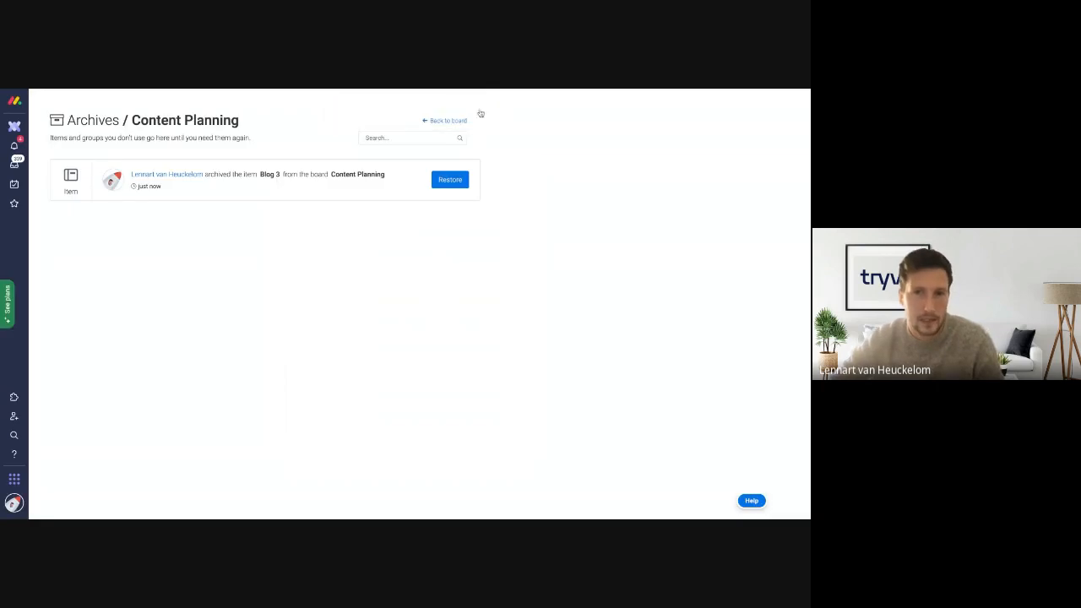
left_click(446, 120)
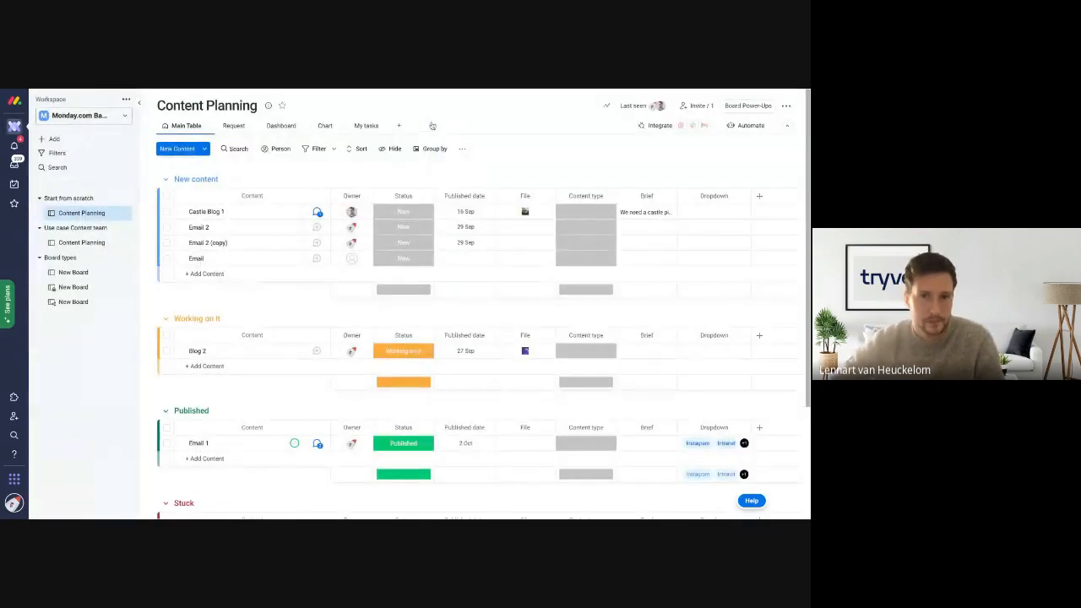
- Look over the board's groups, then view the Automations Center and close it
scroll(433, 266, "down", 3)
scroll(434, 266, "up", 3)
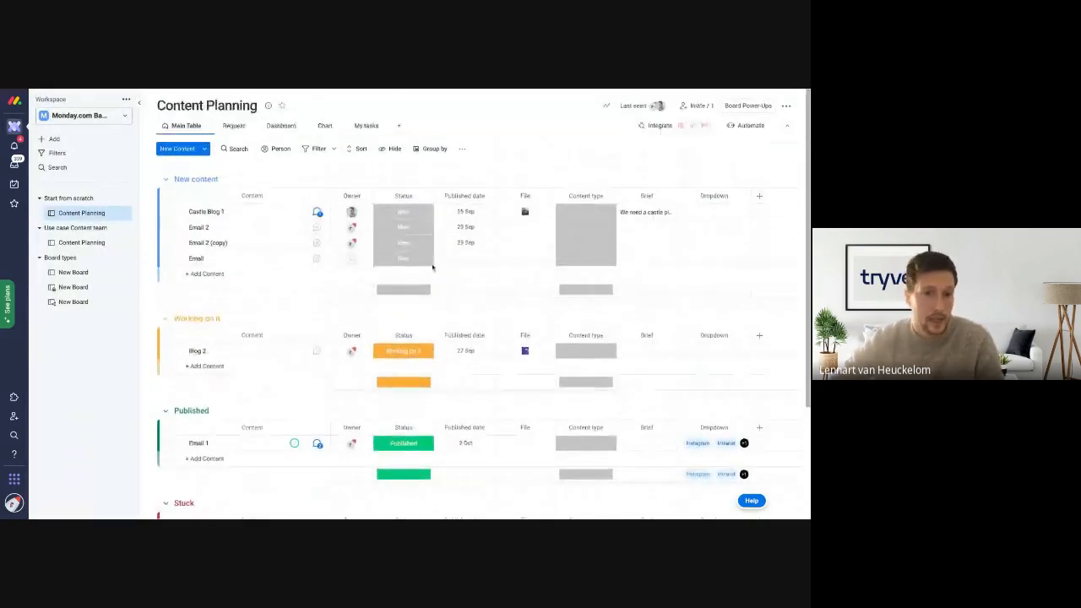
scroll(432, 266, "down", 1)
scroll(432, 267, "down", 1)
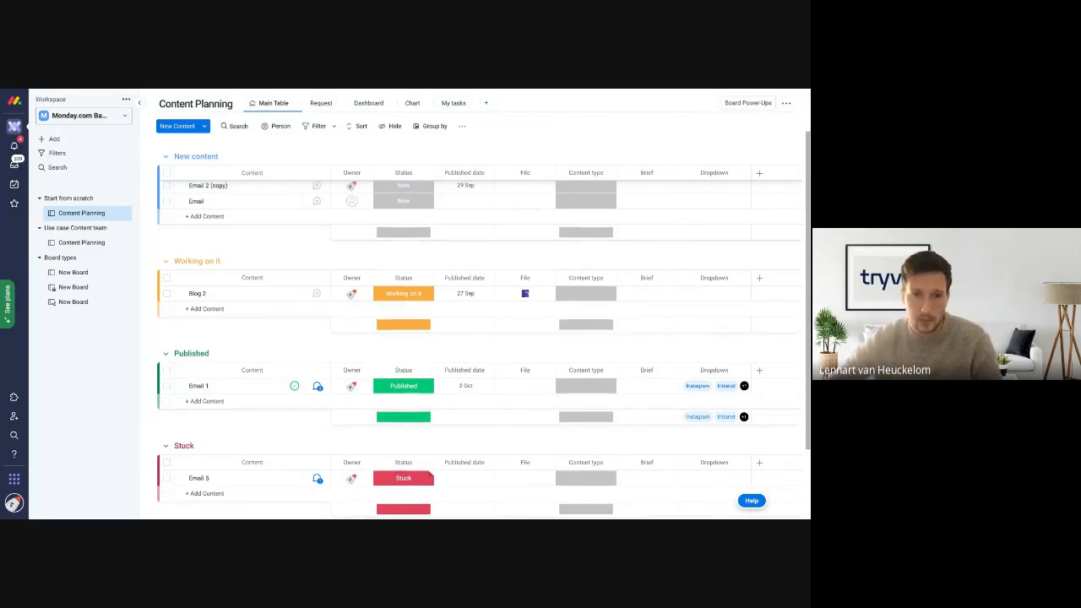
scroll(782, 196, "up", 2)
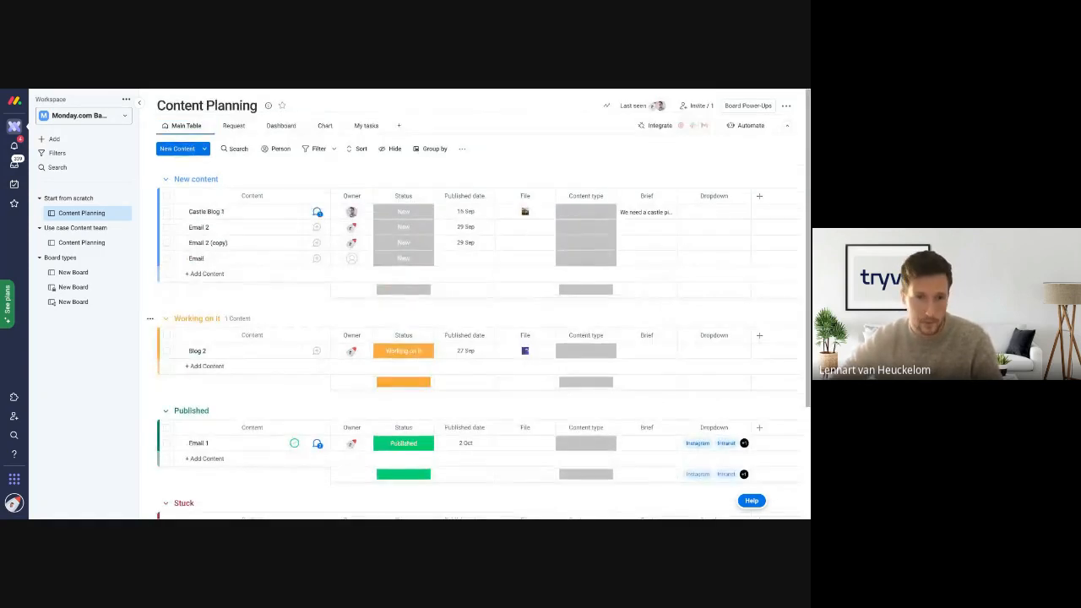
left_click(749, 125)
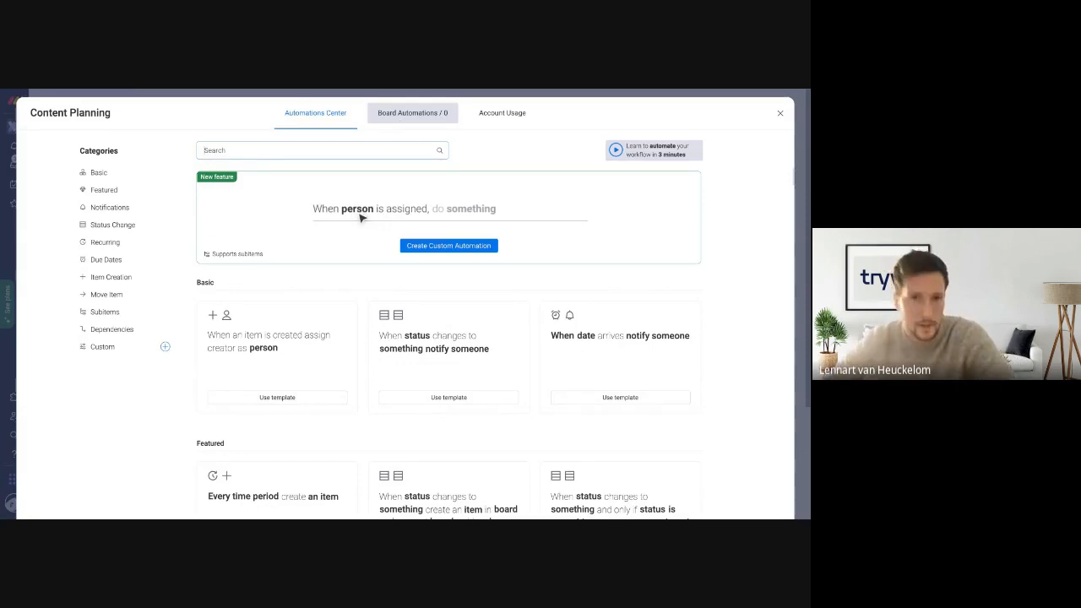
left_click(780, 113)
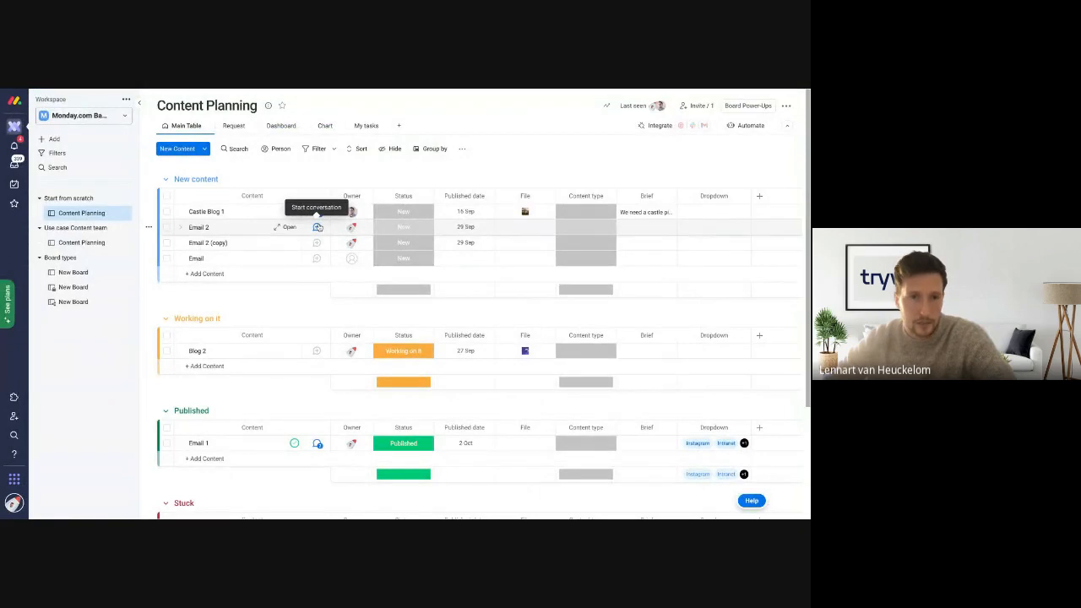
- Check the available status labels for Blog 2 and choose Working on it again
scroll(317, 227, "down", 2)
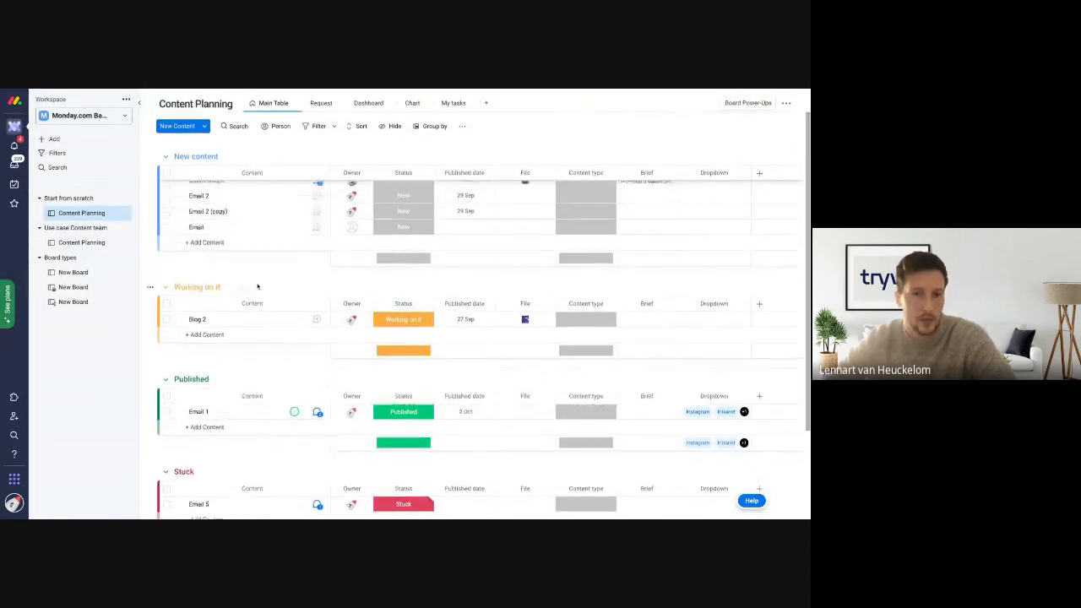
left_click(403, 313)
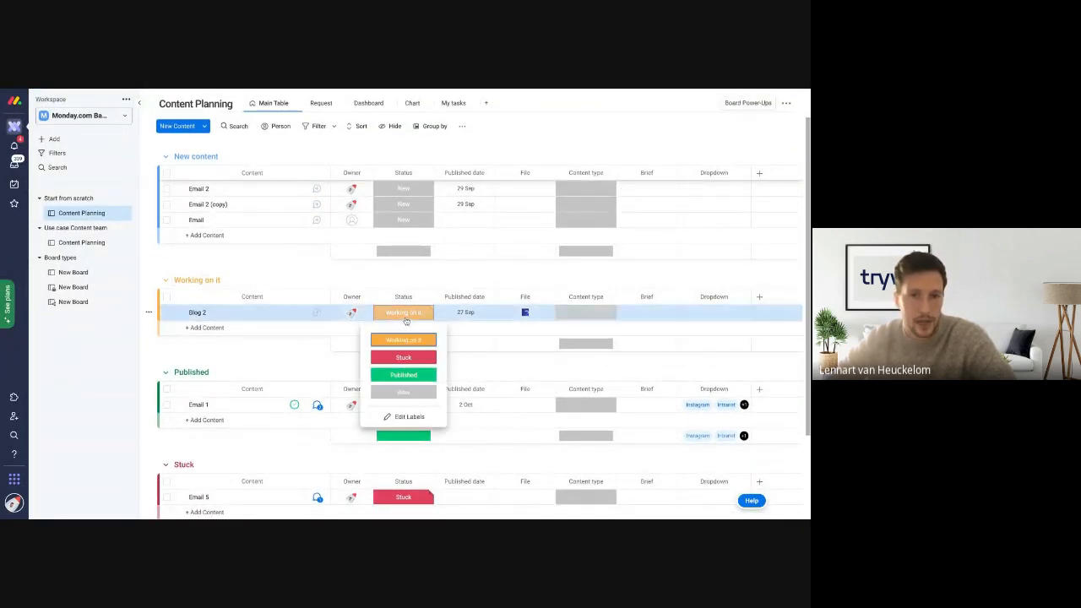
left_click(412, 341)
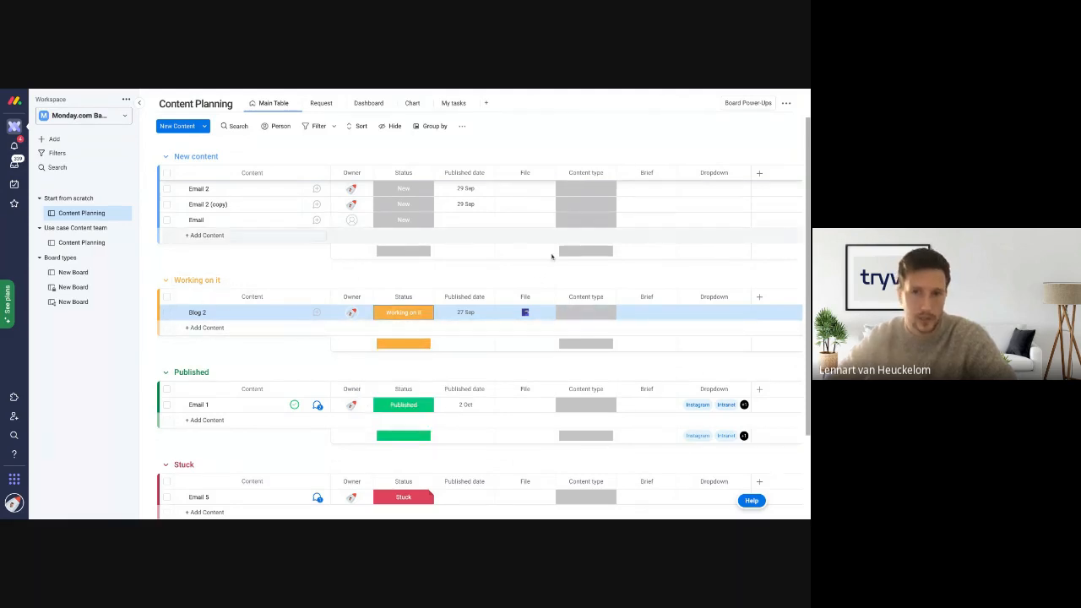
scroll(285, 348, "down", 1)
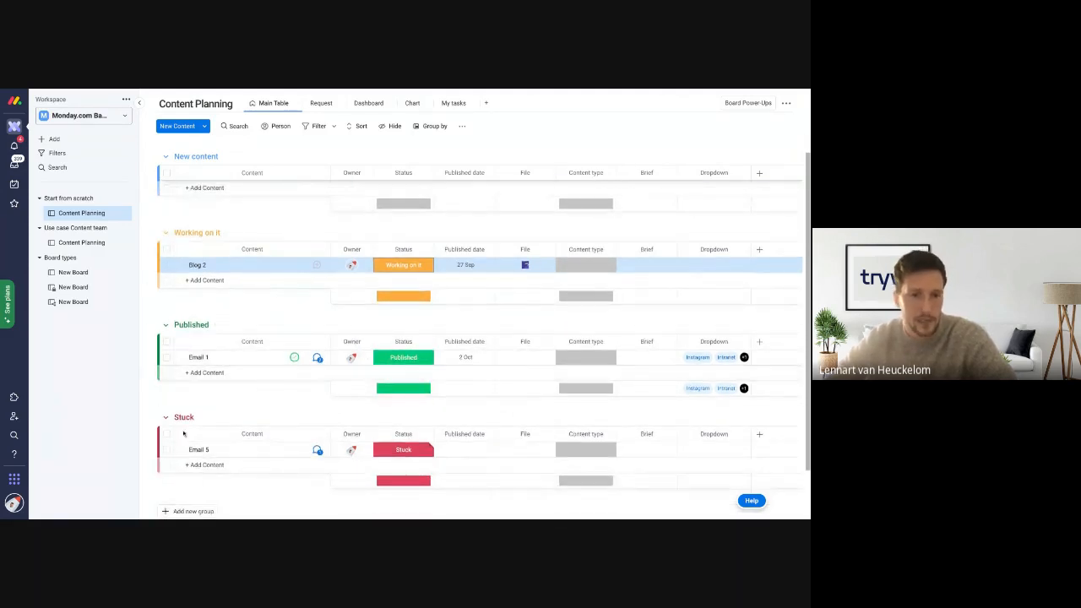
- Open the board's Automations Center and look through the Status Change automation templates
scroll(264, 263, "up", 2)
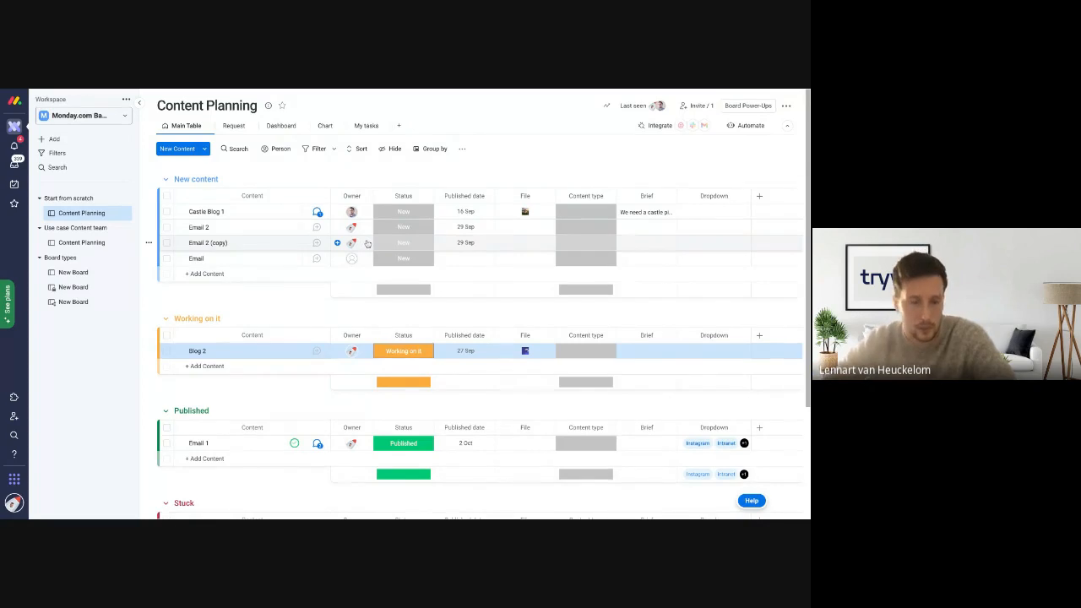
left_click(752, 128)
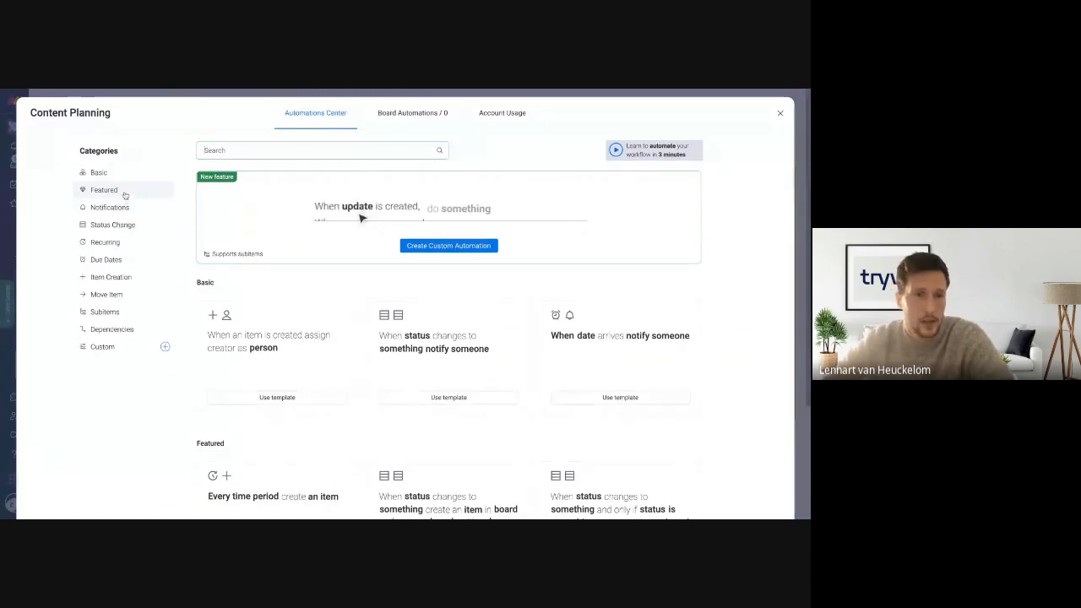
left_click(124, 226)
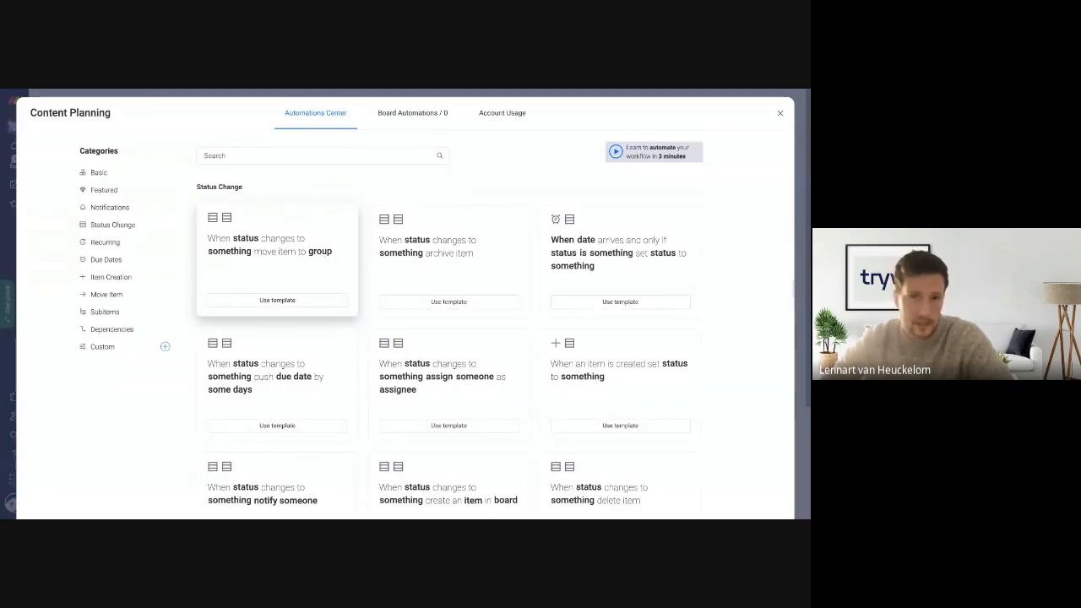
left_click(112, 225)
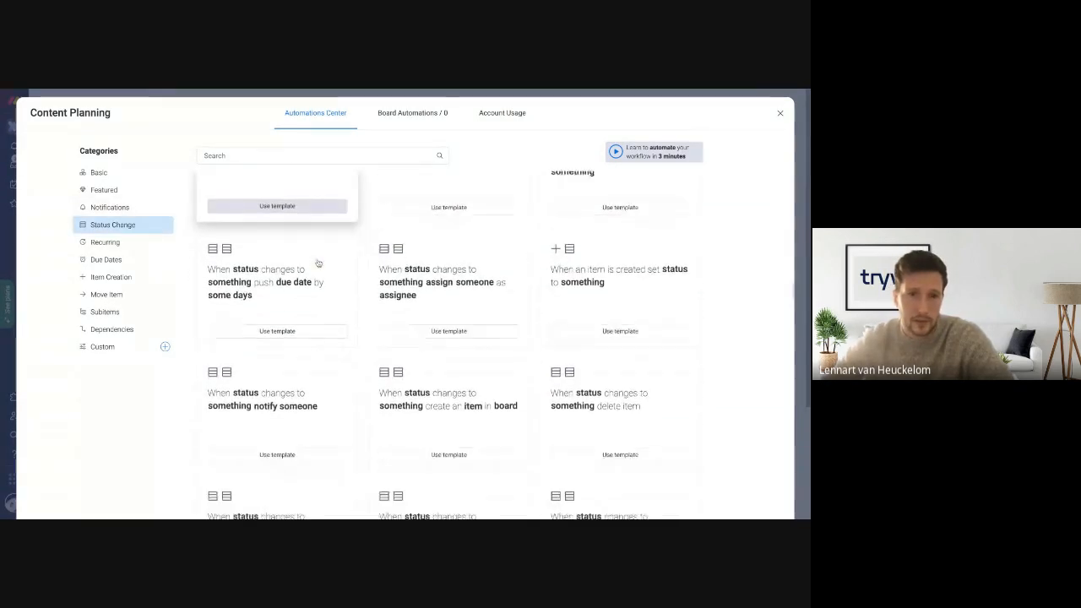
scroll(319, 265, "up", 10)
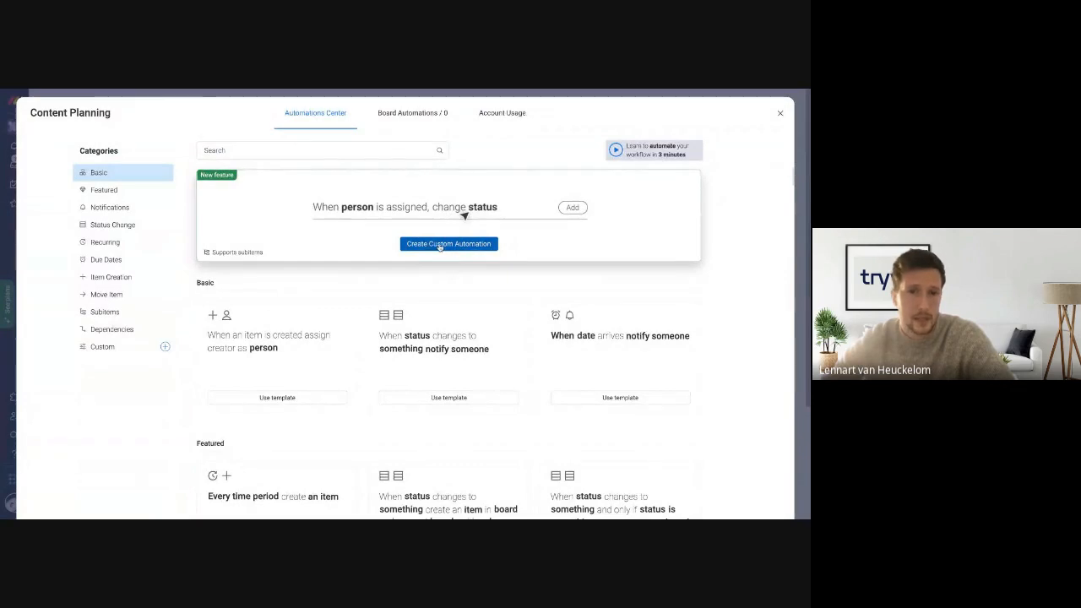
- Start a custom automation triggered when the item's Status column changes to Working on it
left_click(452, 244)
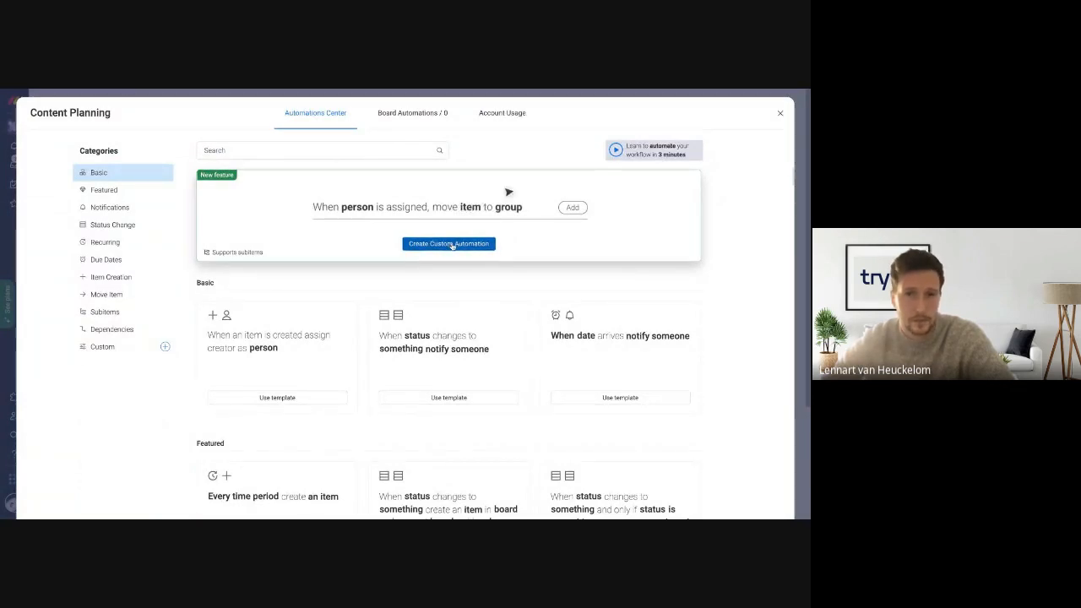
left_click(197, 178)
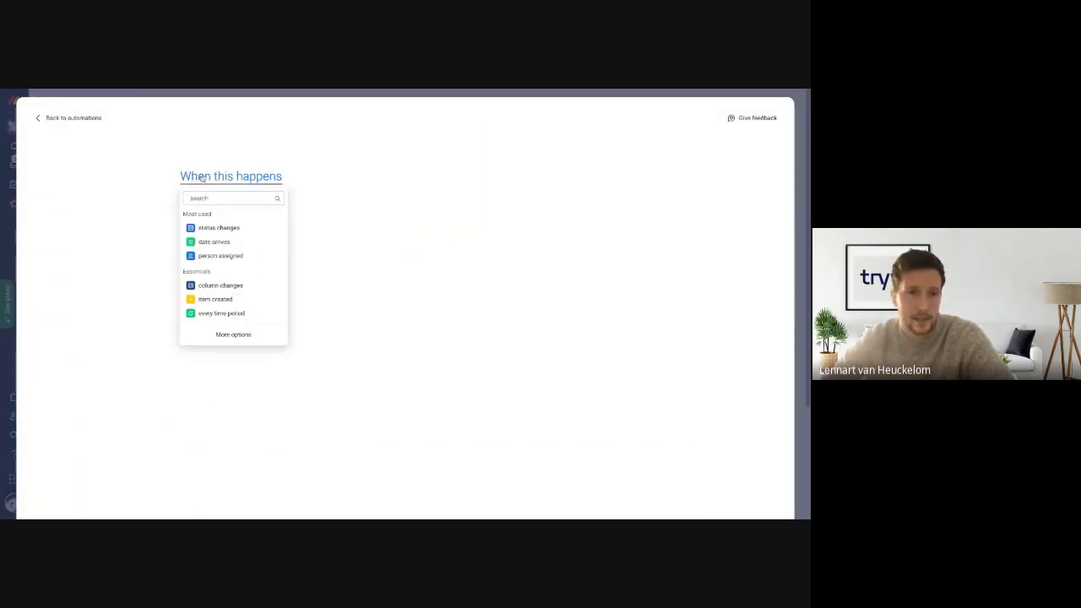
left_click(240, 153)
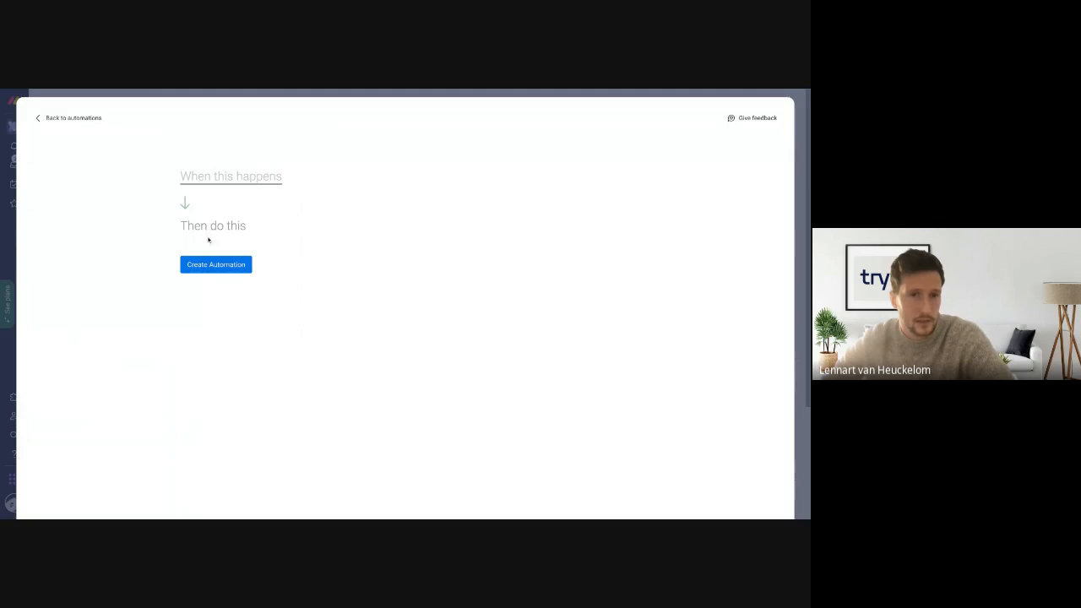
left_click(210, 179)
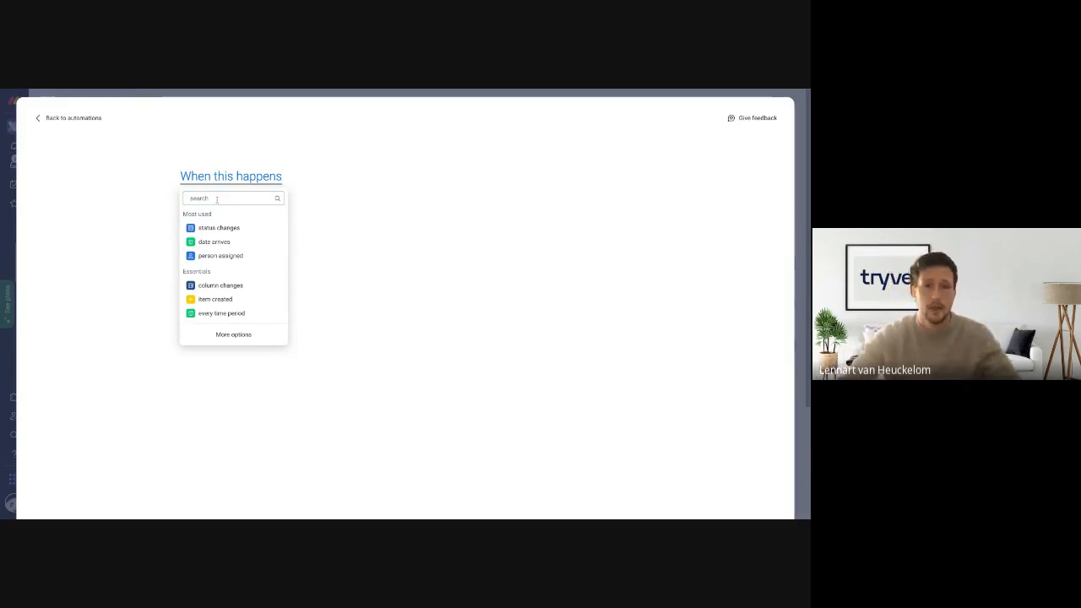
left_click(221, 228)
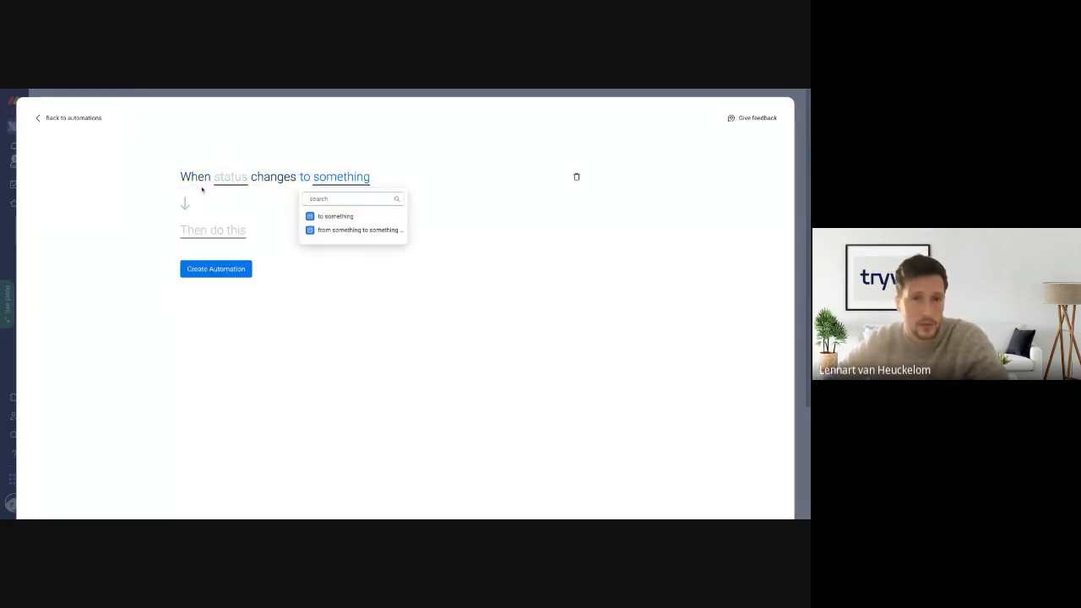
left_click(335, 216)
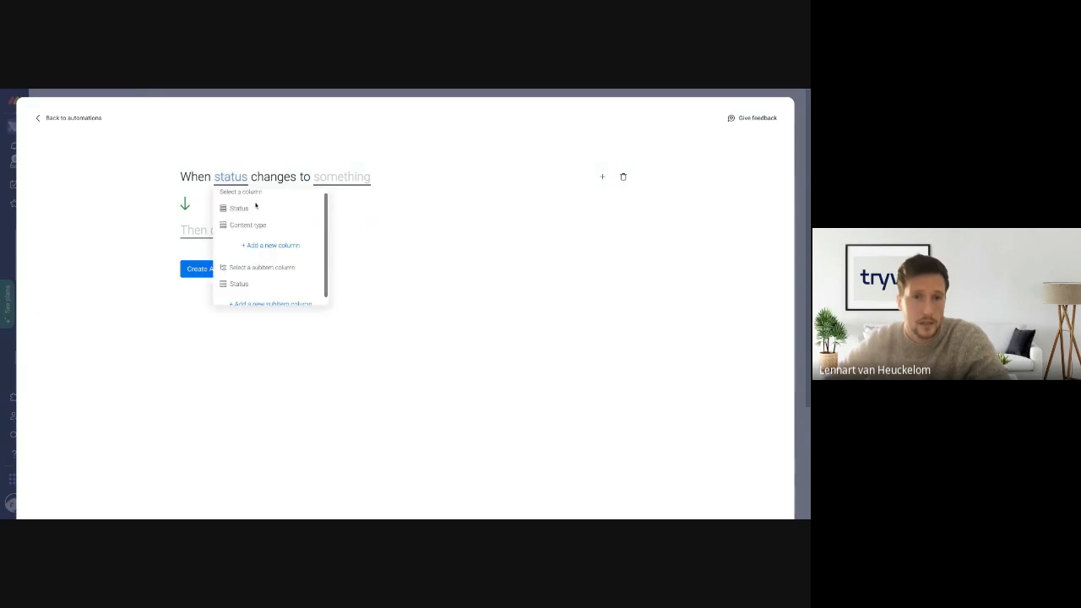
left_click(271, 209)
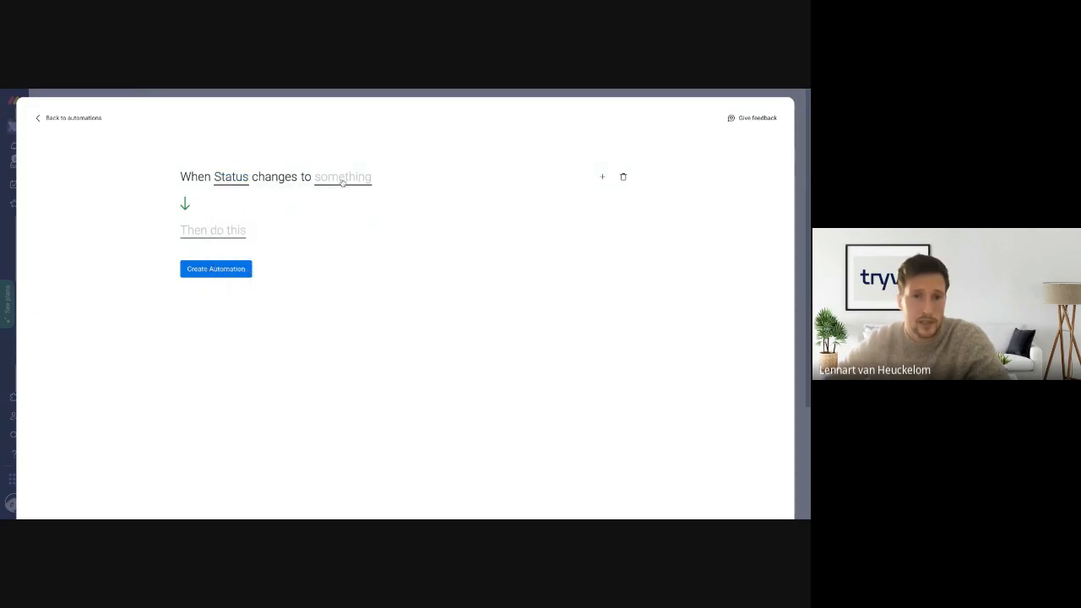
left_click(365, 226)
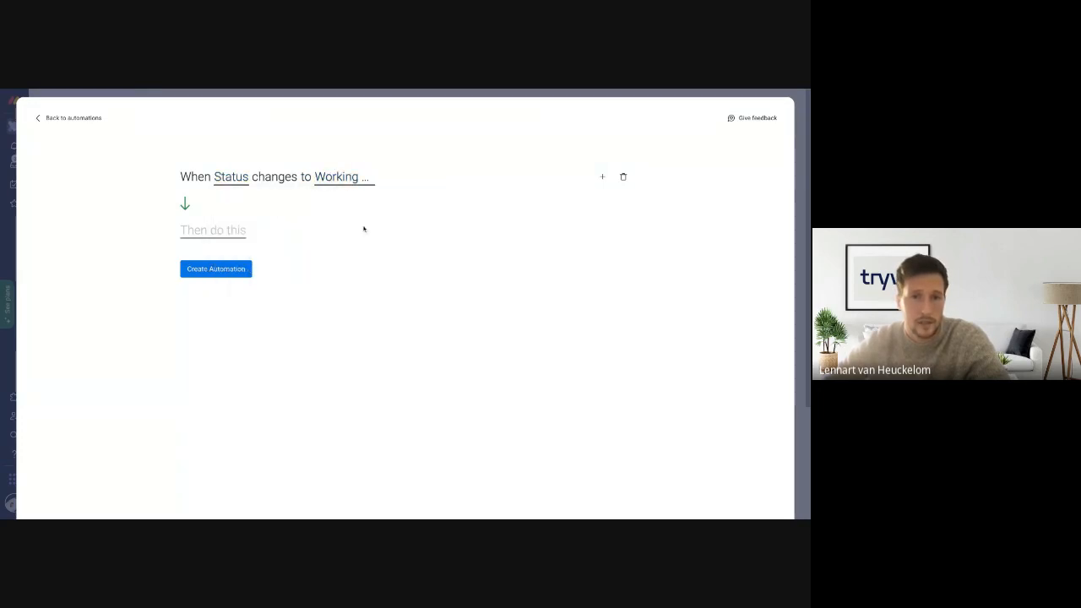
- Set the automation's action to move the item to the Working on it group, and create the automation
left_click(212, 236)
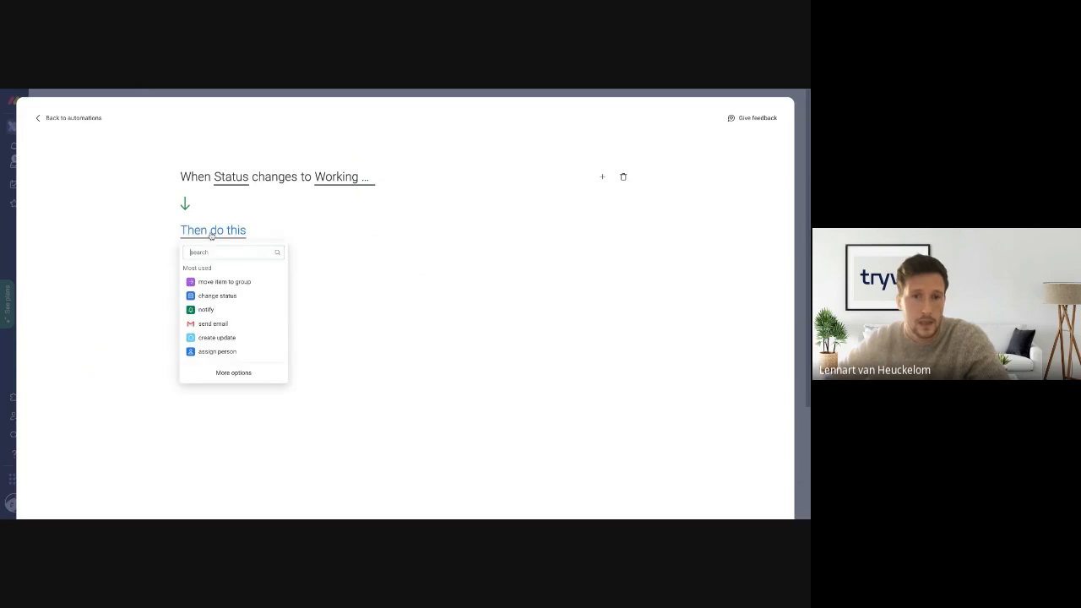
left_click(242, 281)
left_click(300, 236)
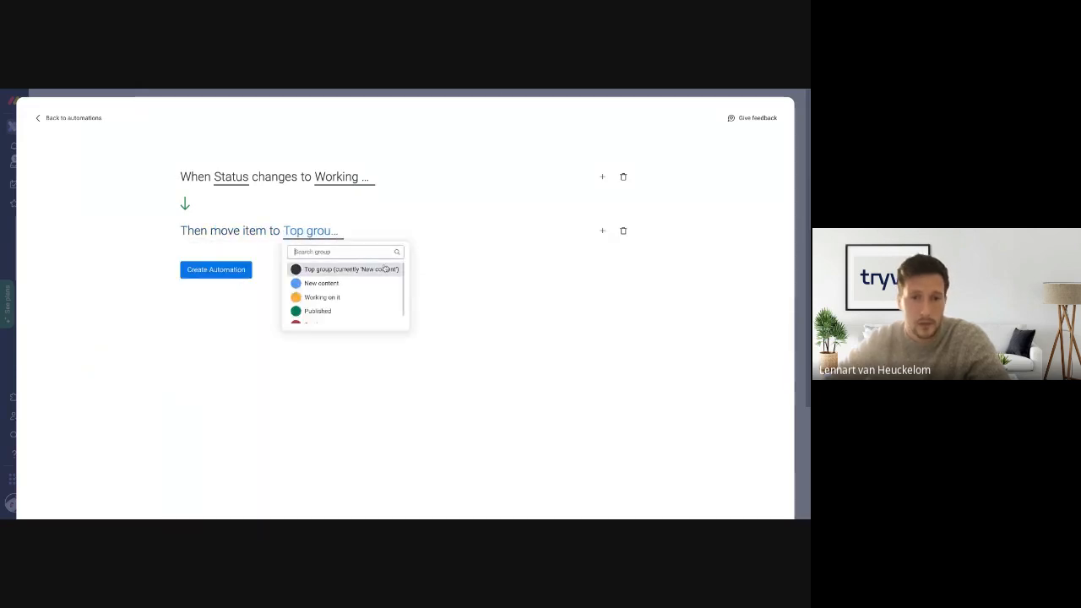
left_click(351, 297)
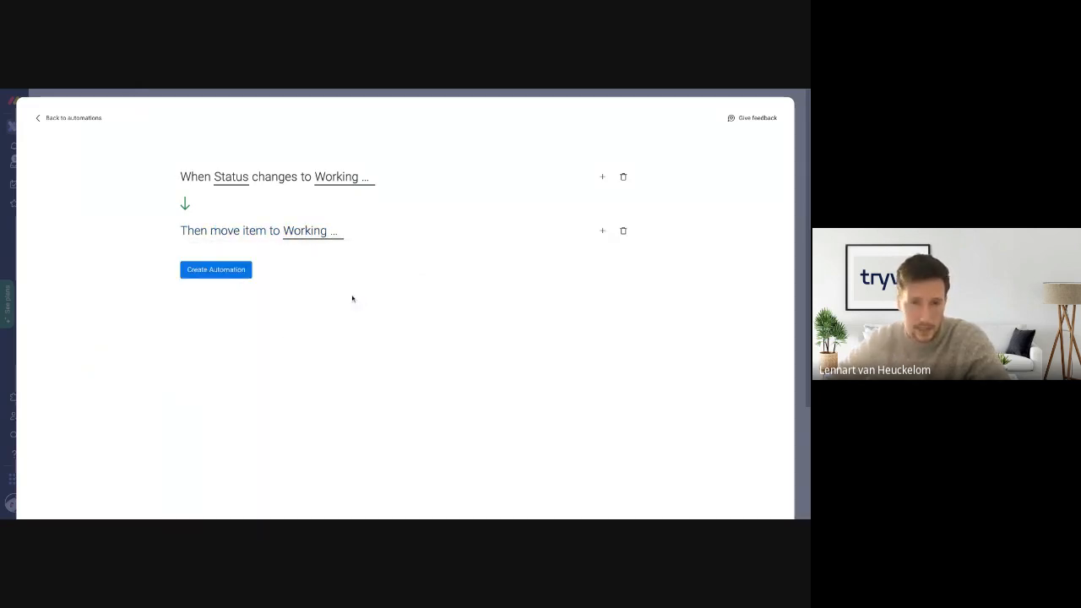
left_click(225, 275)
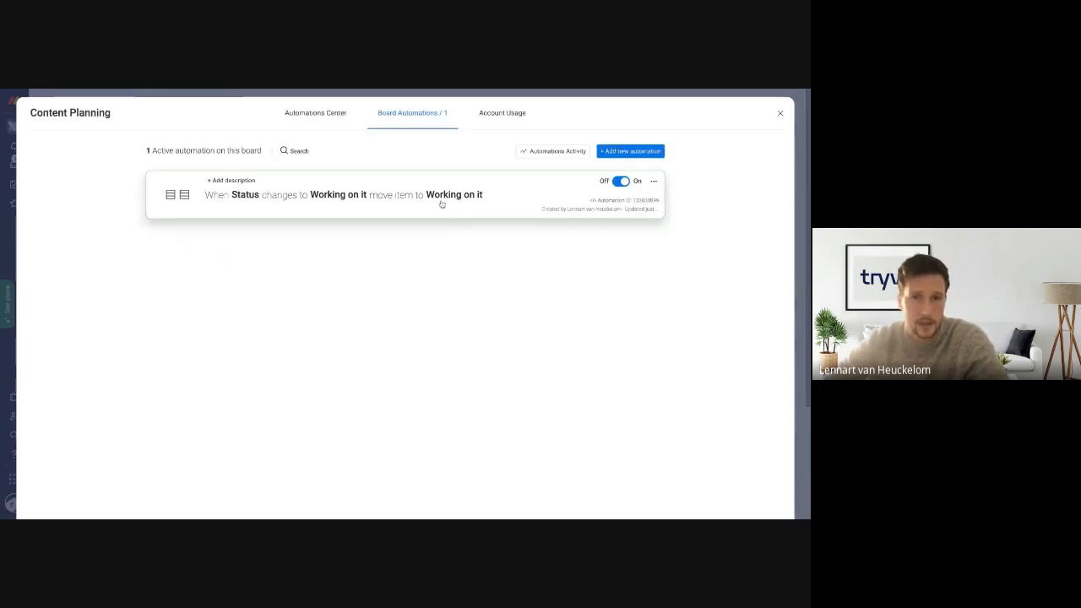
- Turn the new automation off and back on, and close the board's automations
left_click(621, 181)
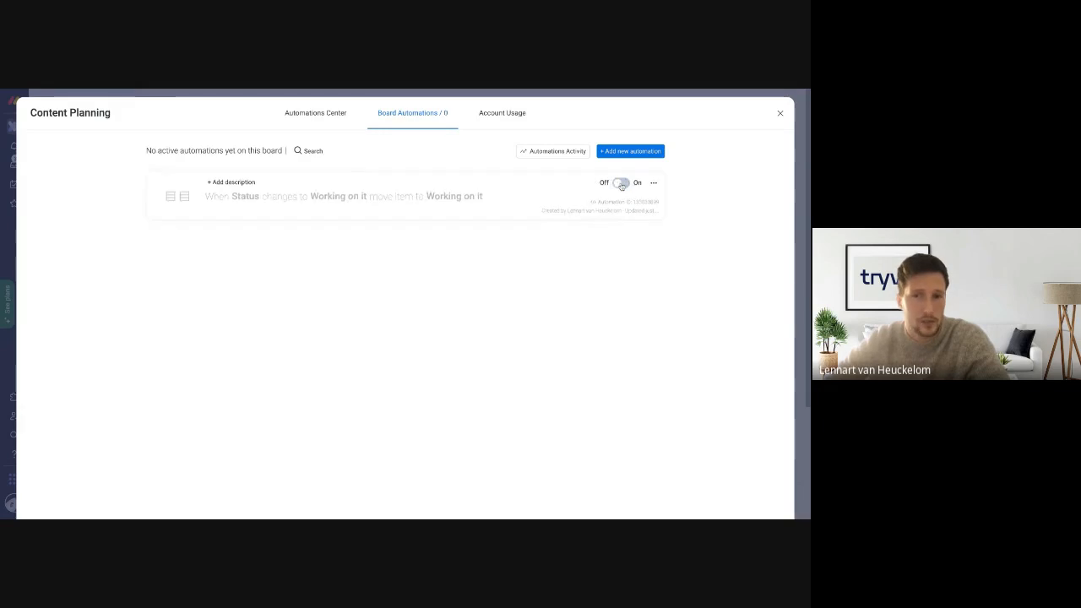
left_click(621, 181)
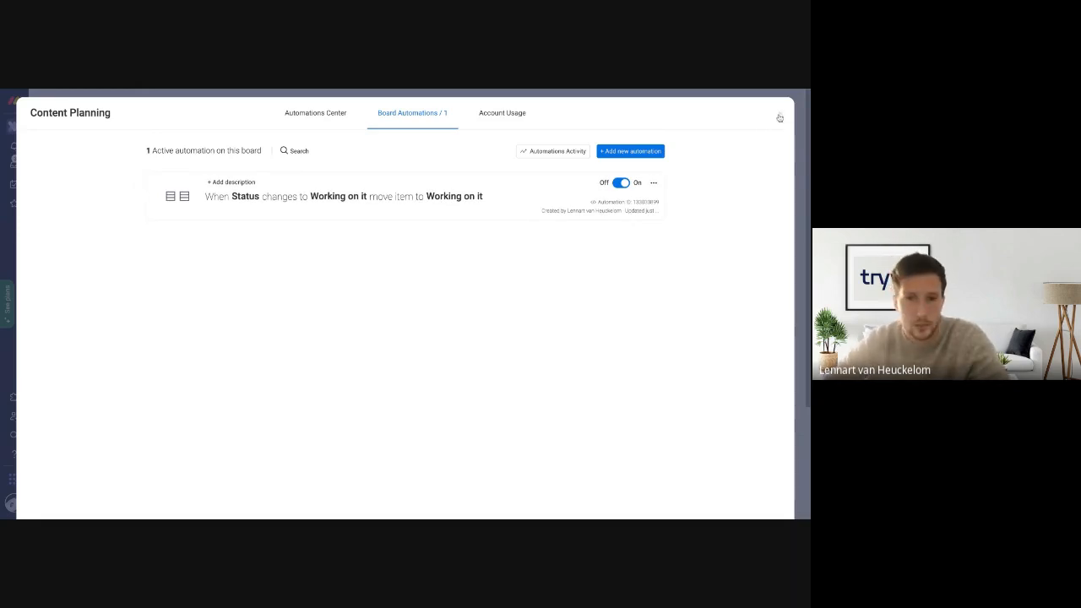
left_click(781, 117)
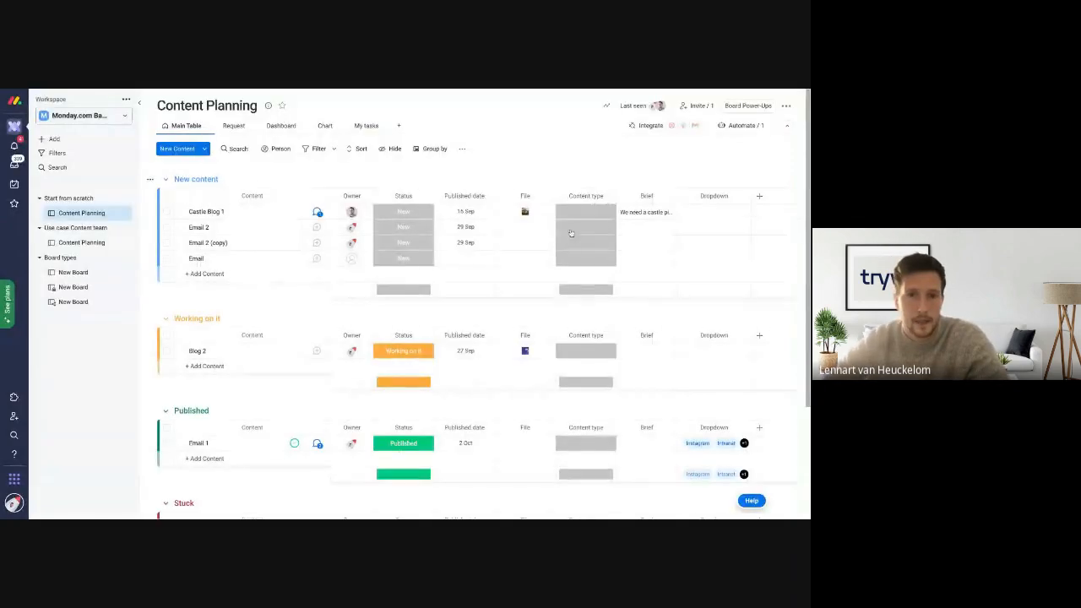
- Set the status of Email 2 (copy) and Castle Blog 1 in the New content group to Working on it
left_click(399, 245)
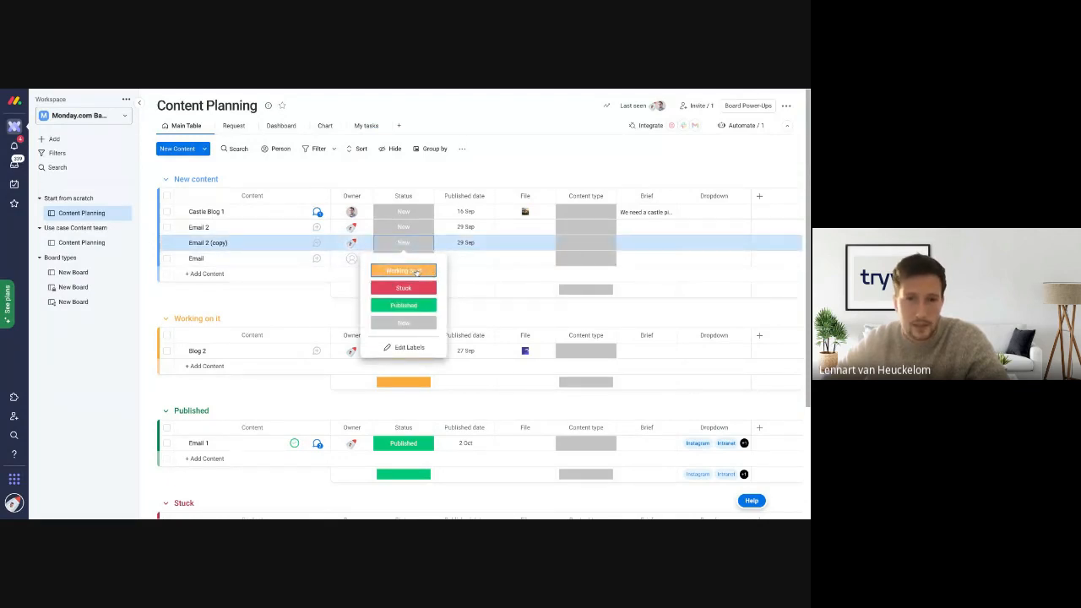
left_click(416, 272)
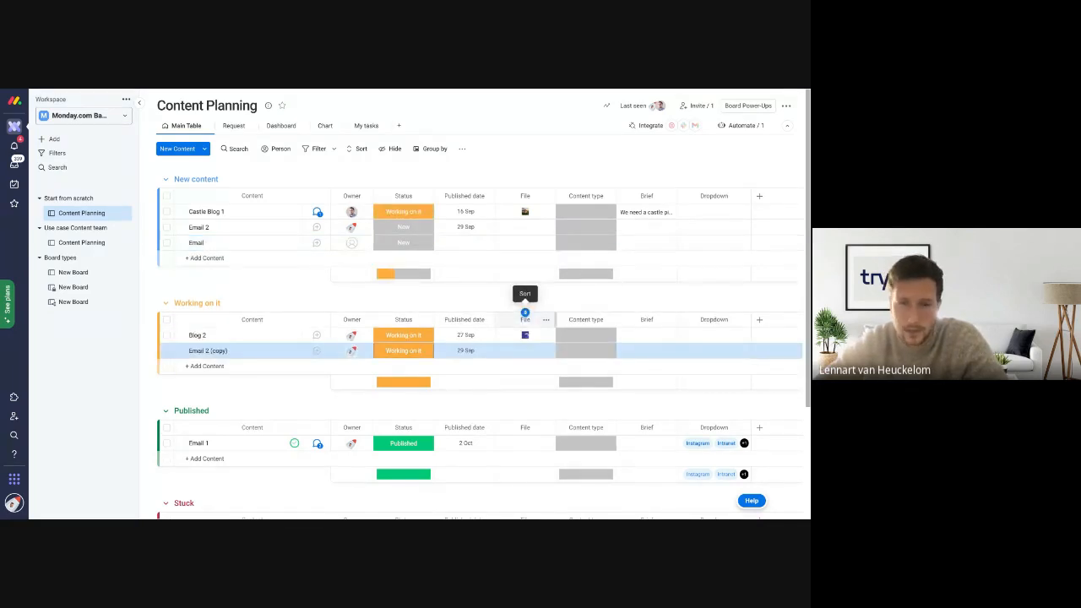
mouse_move(525, 319)
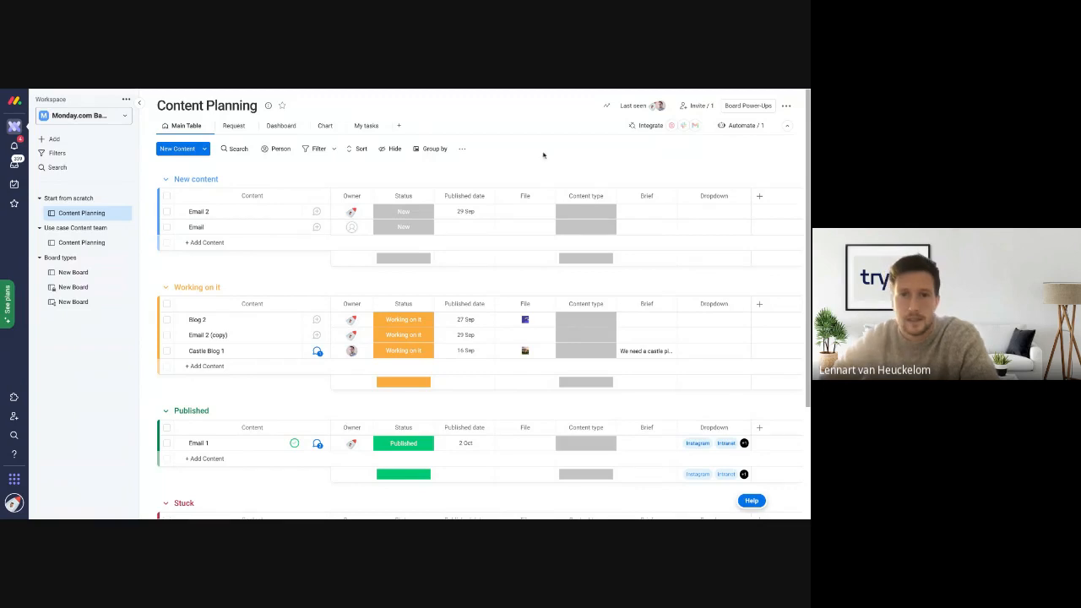
- View the board's settings and additional actions, such as exporting, importing and duplicating, and dismiss them
left_click(785, 106)
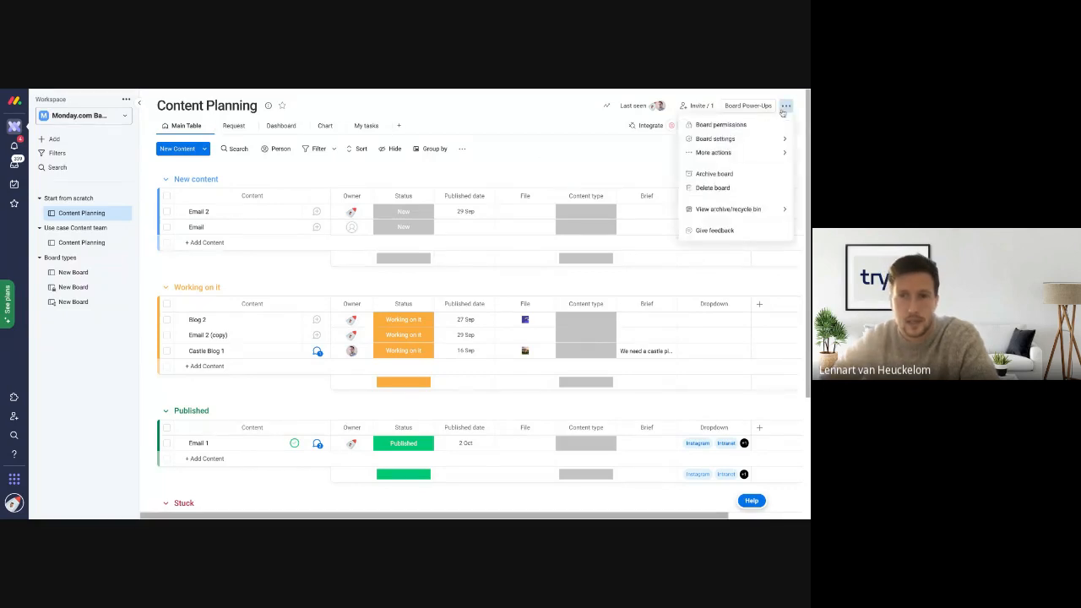
mouse_move(718, 139)
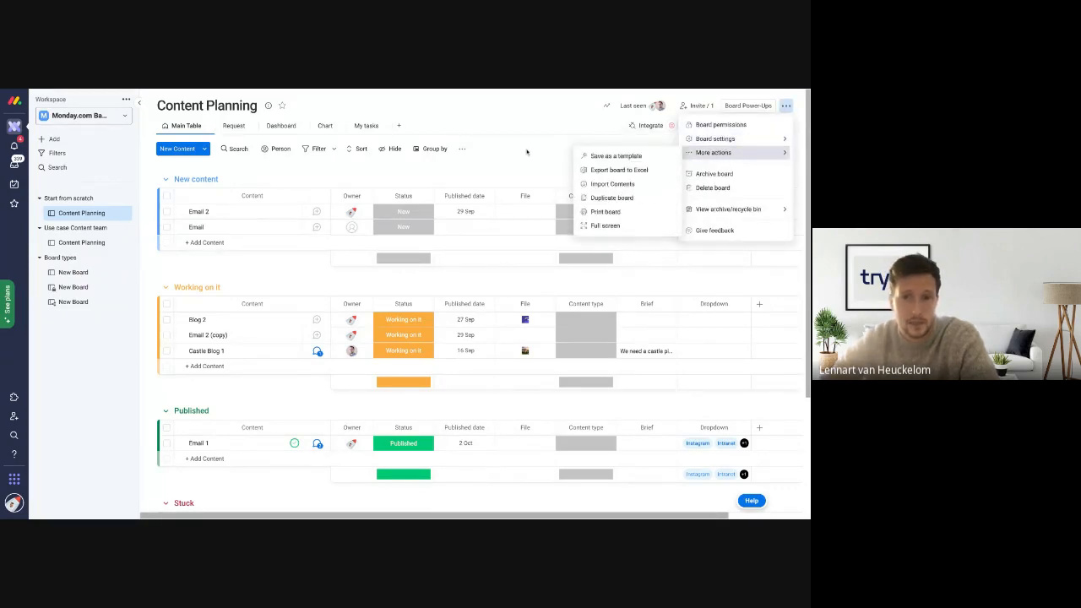
left_click(550, 113)
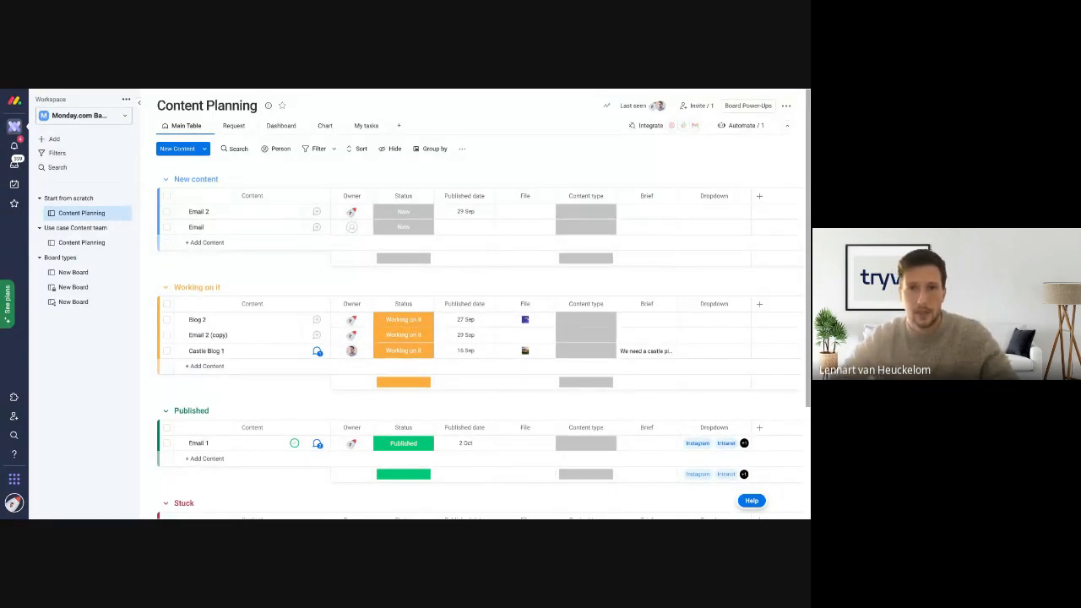
- Switch to the monday.com support site, search its knowledge base for "archive", and open the article How to archive and unarchive
left_click(567, 90)
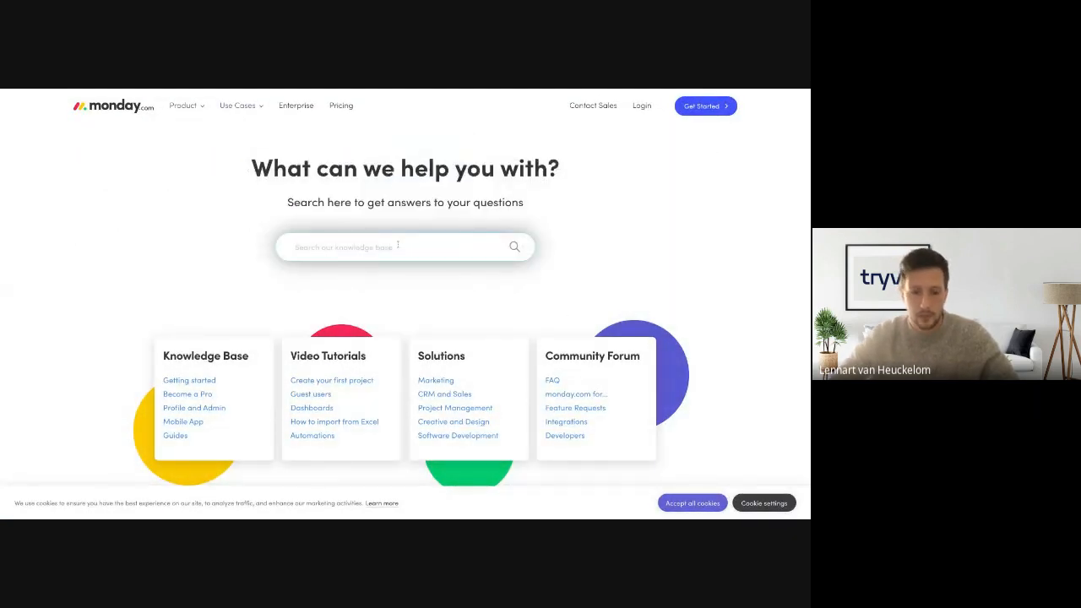
left_click(398, 245)
type("archive")
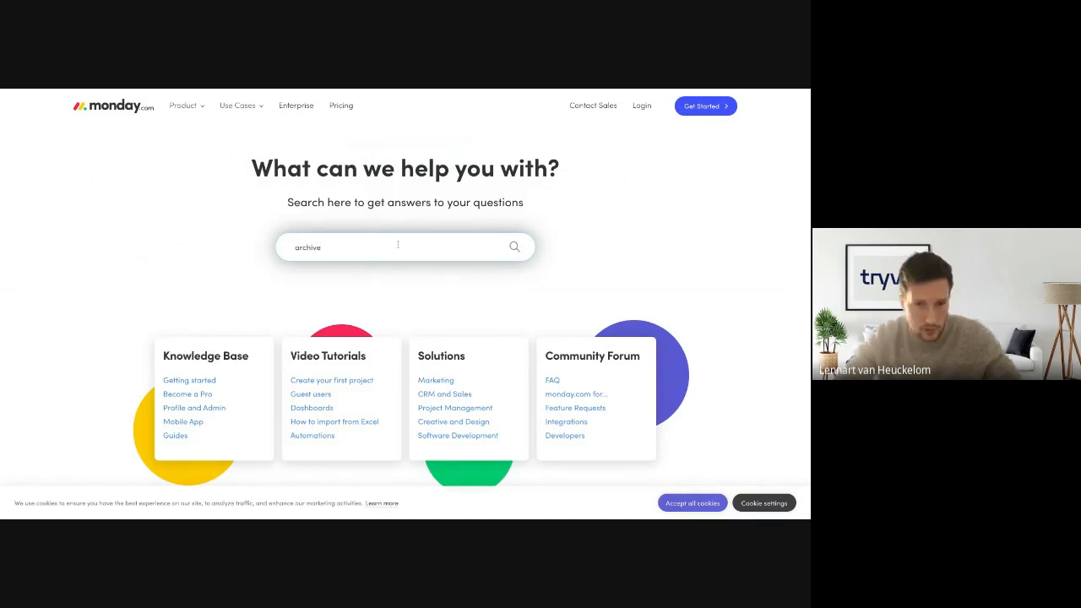
key("Return")
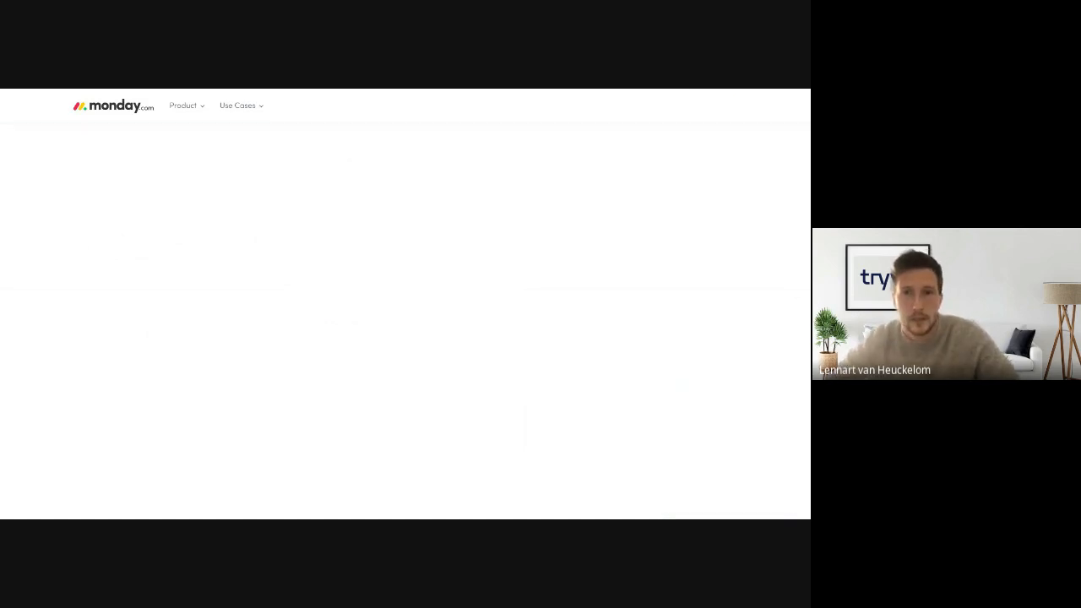
scroll(343, 270, "down", 2)
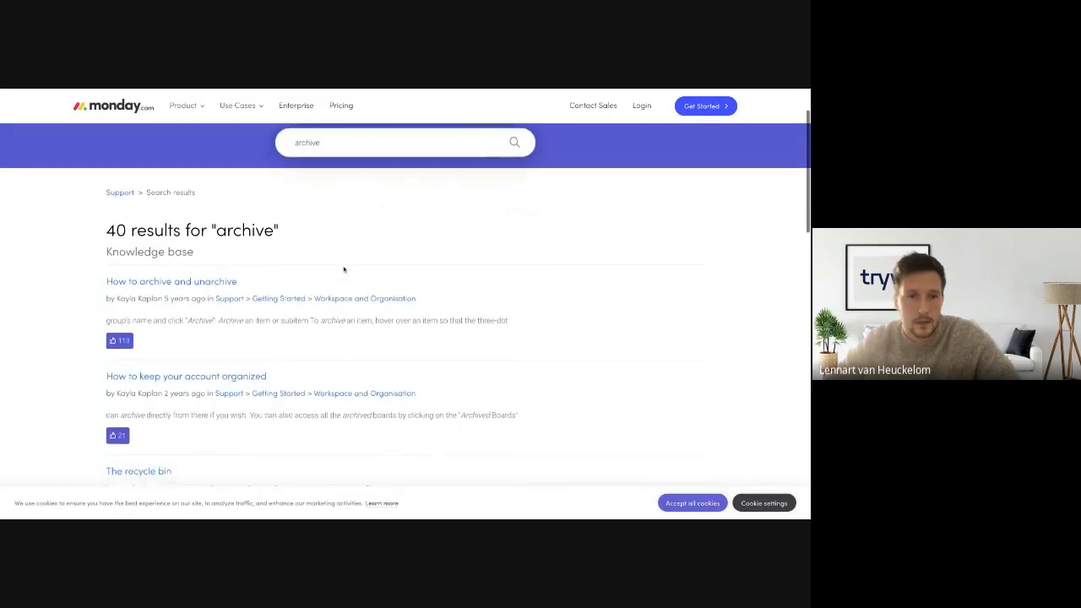
left_click(173, 276)
- Read the article's sections on archiving a board, a workdoc, a group, and an item or subitem
scroll(462, 289, "down", 5)
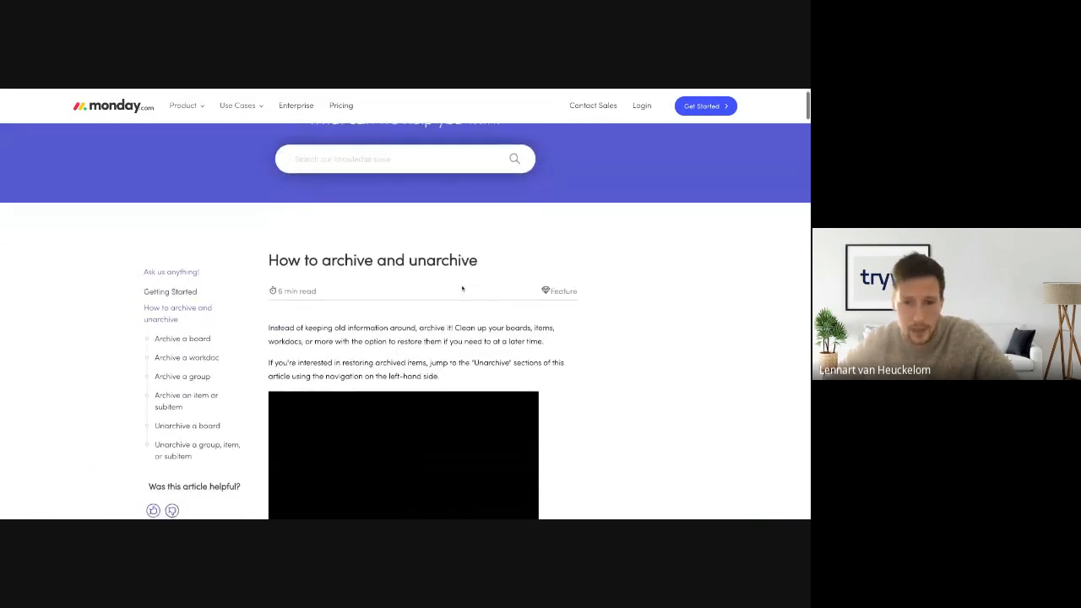
scroll(462, 289, "down", 4)
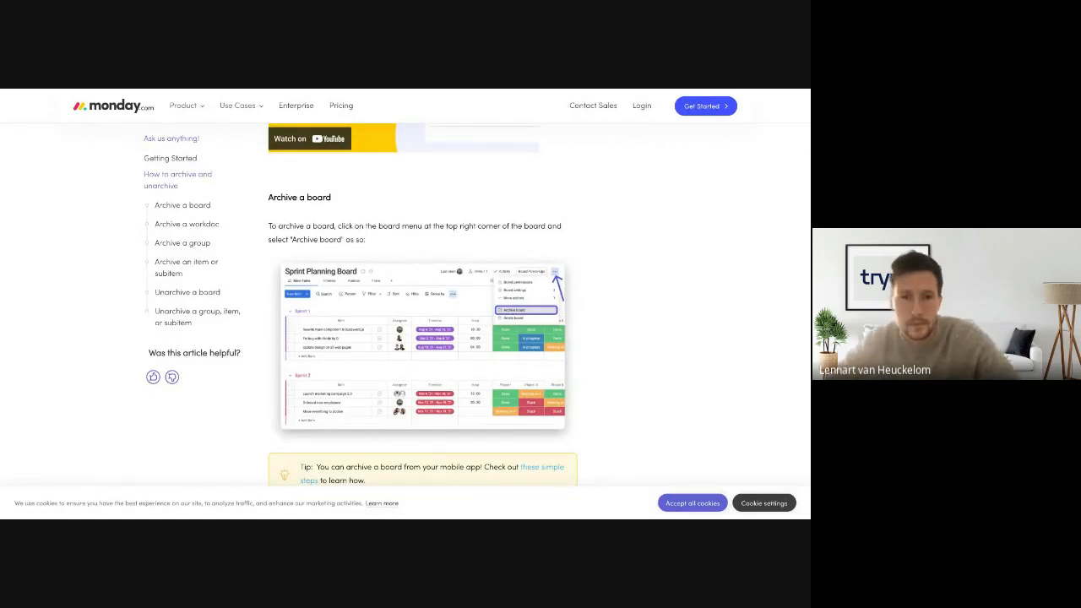
scroll(595, 289, "down", 3)
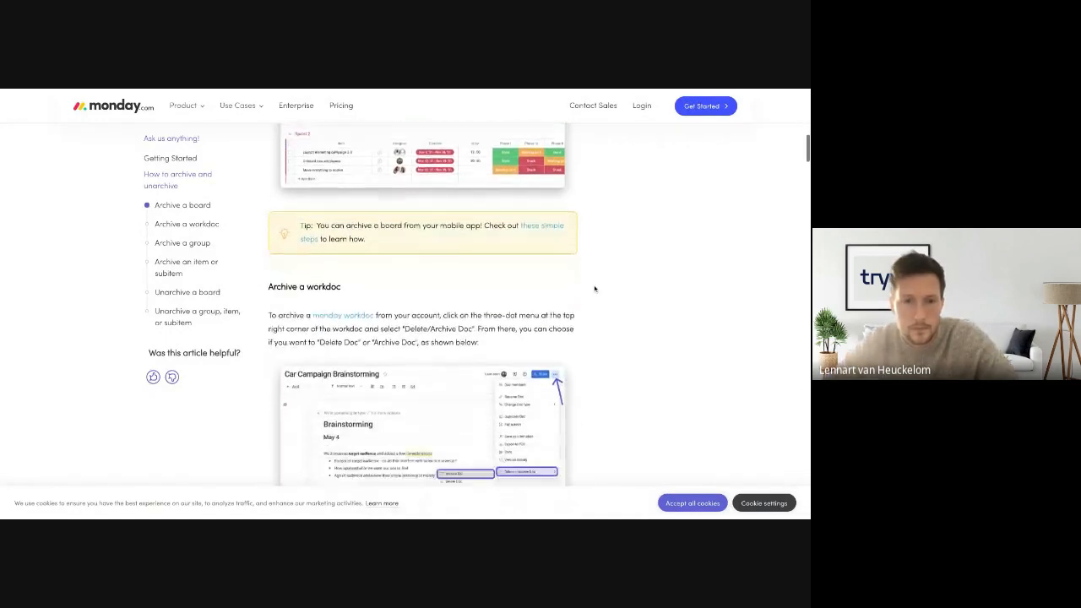
scroll(595, 289, "up", 1)
scroll(595, 289, "down", 8)
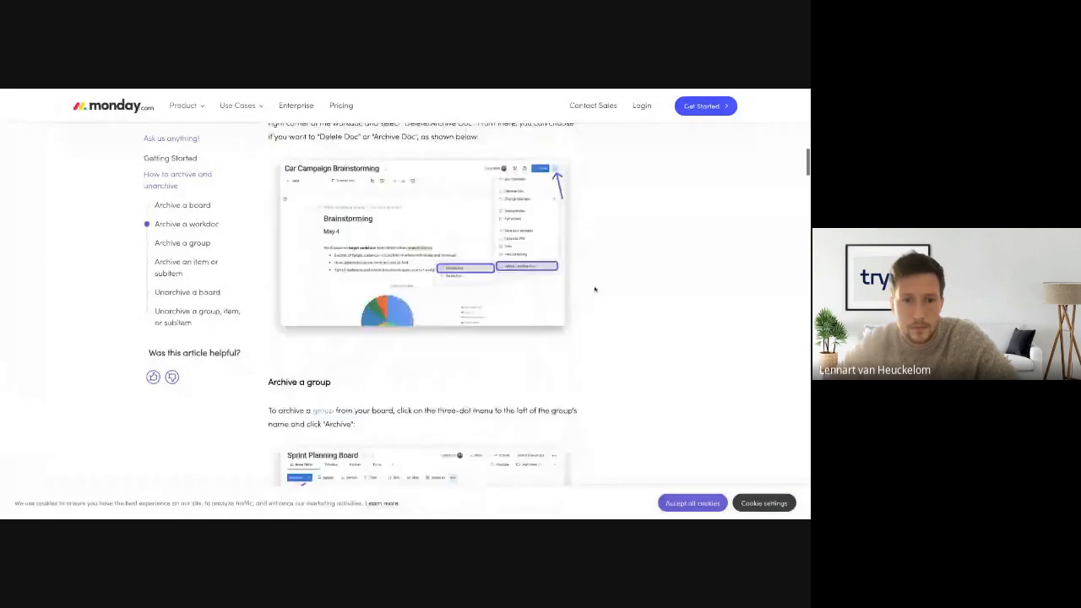
scroll(595, 288, "down", 7)
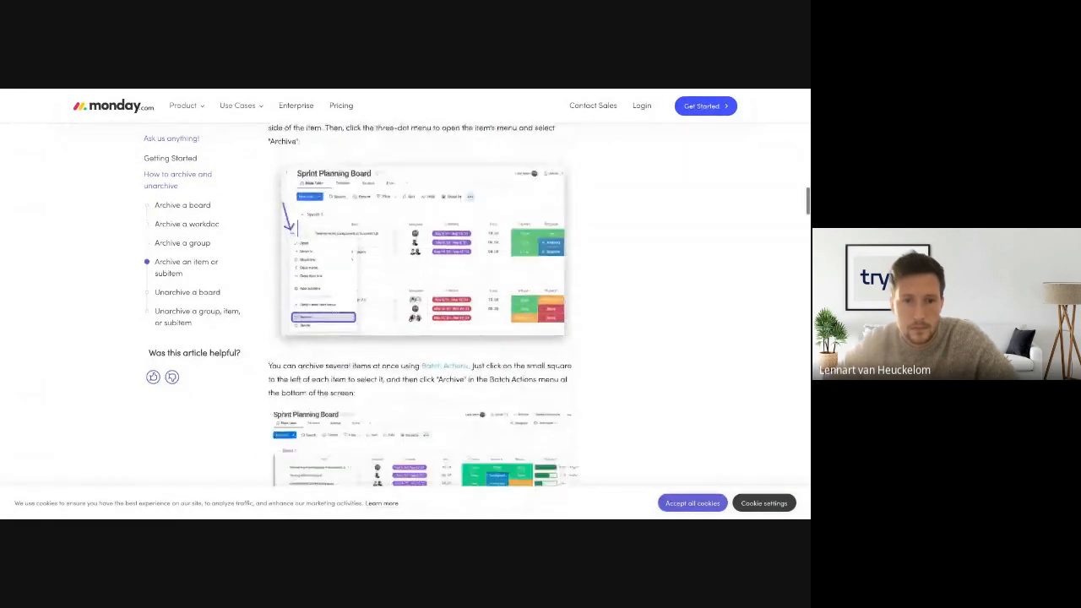
- Read the article's sections on archiving automatically and unarchiving boards, groups, items and subitems, and return to the Content Planning board
scroll(594, 289, "down", 8)
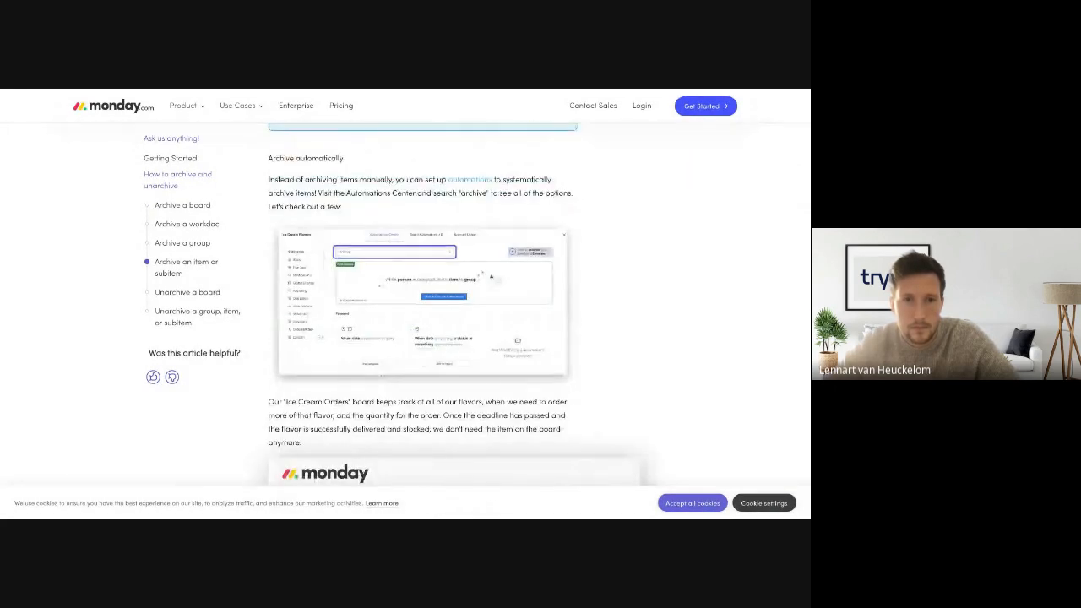
scroll(595, 289, "down", 14)
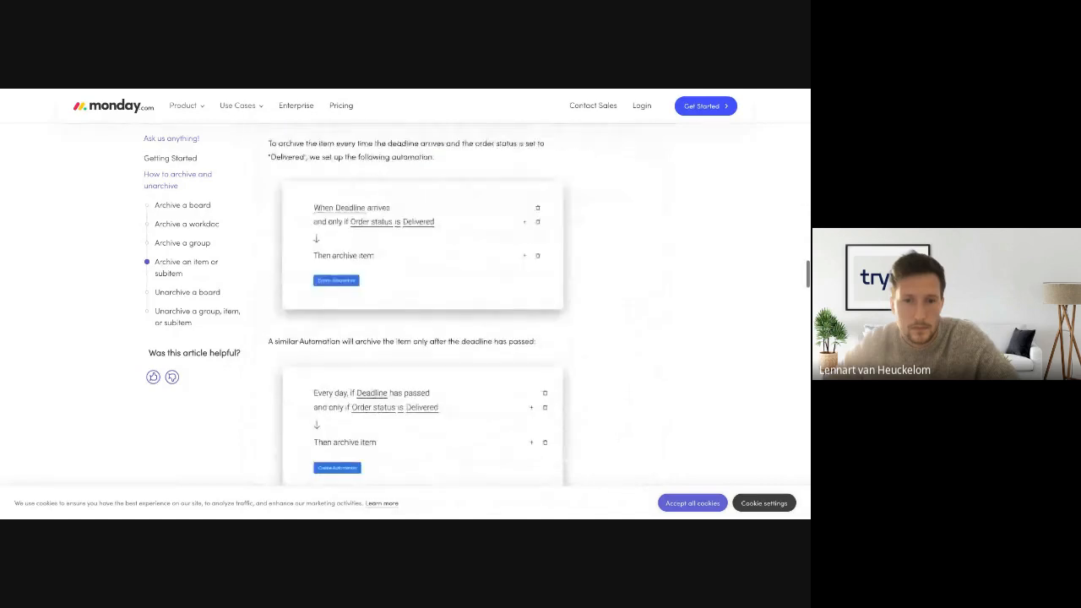
scroll(595, 288, "down", 6)
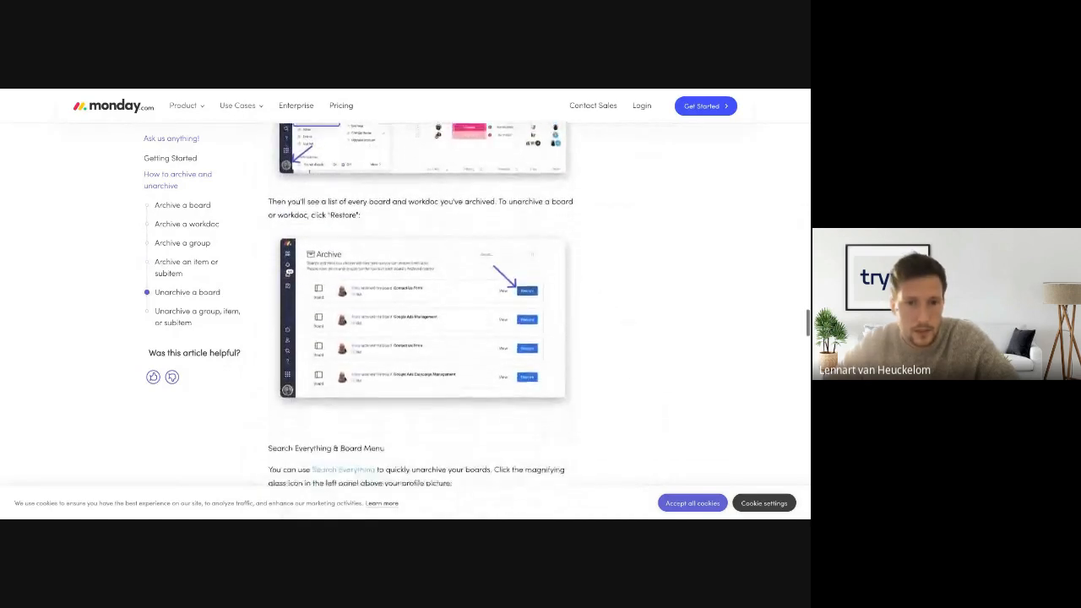
scroll(595, 289, "down", 7)
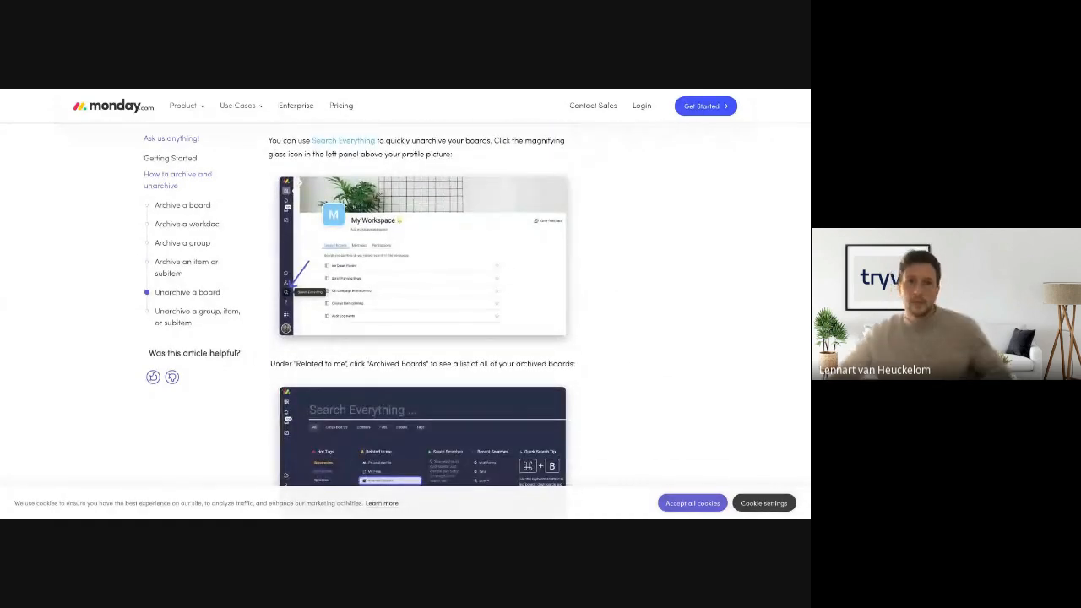
scroll(605, 281, "down", 7)
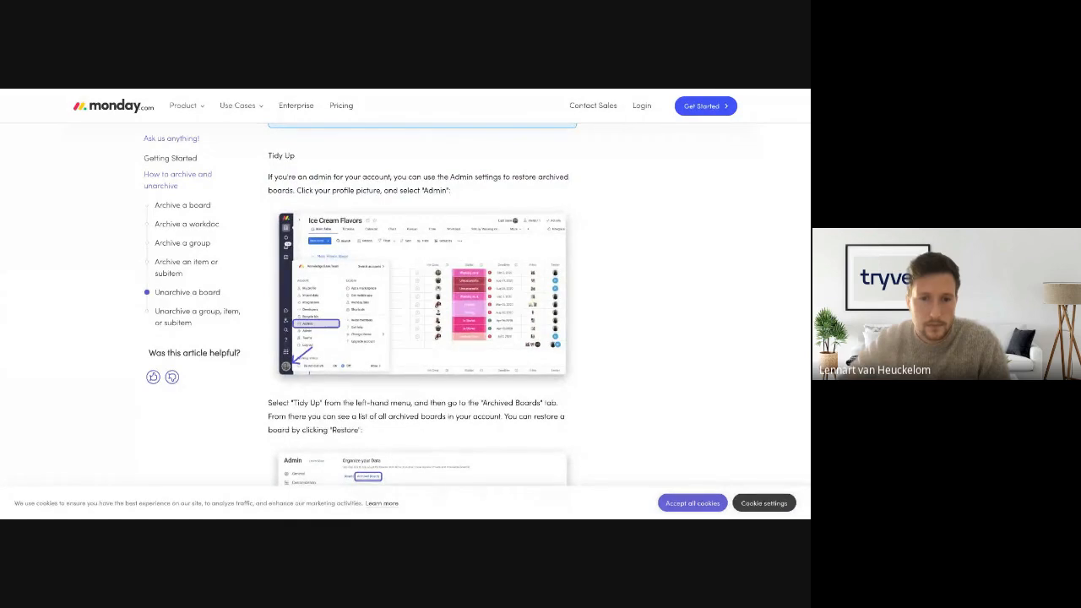
scroll(422, 304, "down", 8)
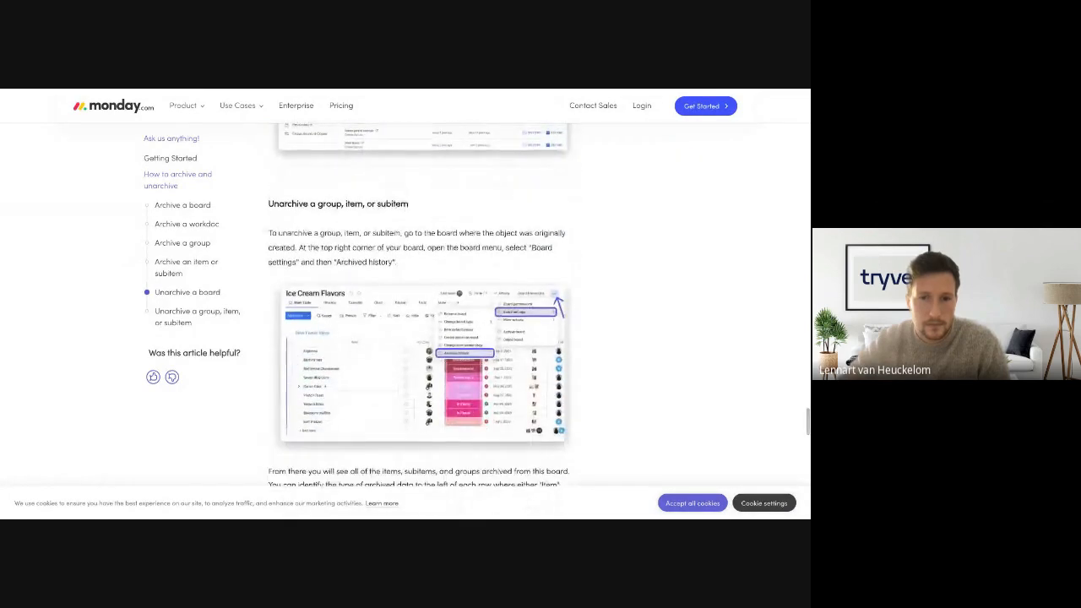
scroll(422, 304, "down", 4)
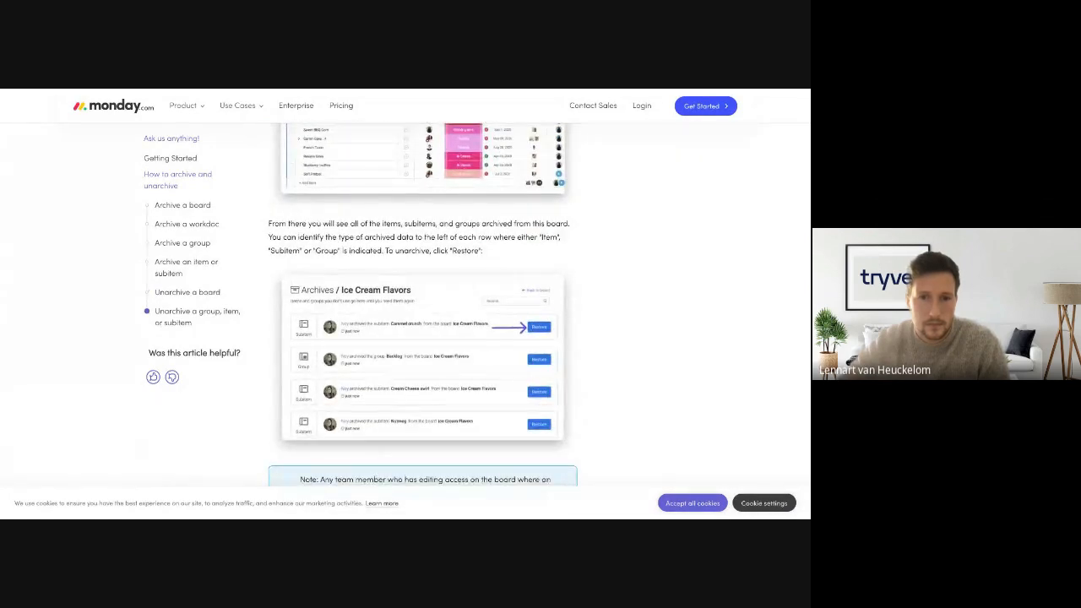
scroll(422, 304, "down", 6)
scroll(422, 304, "down", 4)
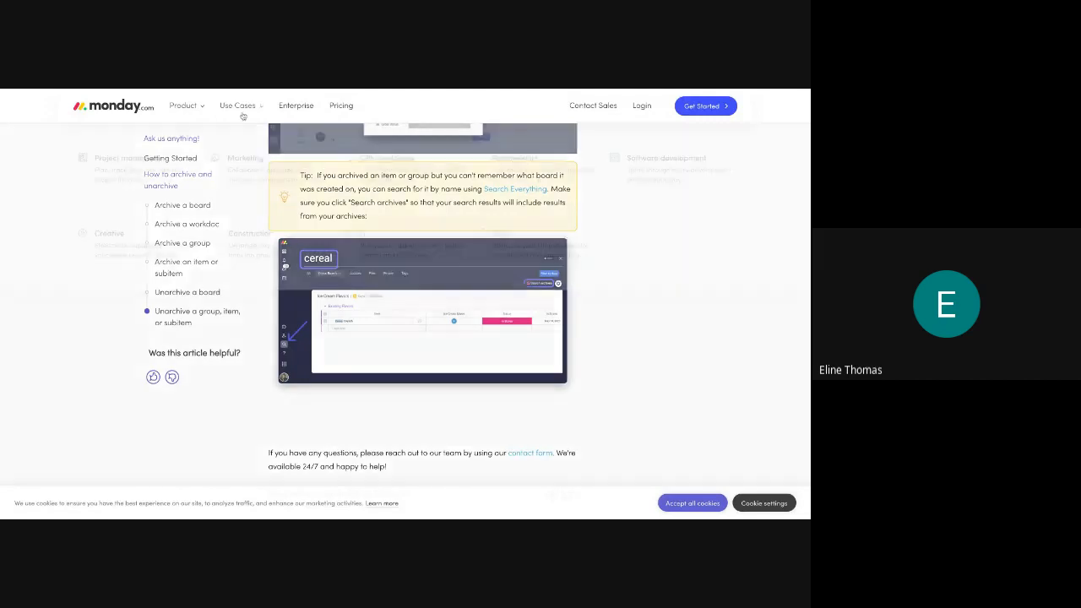
scroll(182, 91, "down", 1)
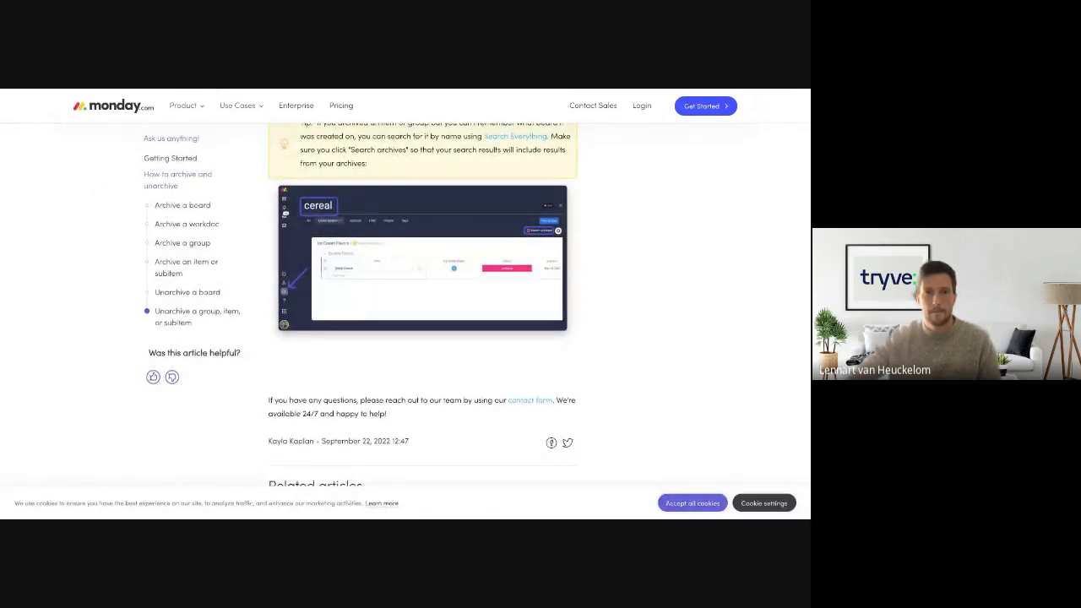
key("ctrl+Tab")
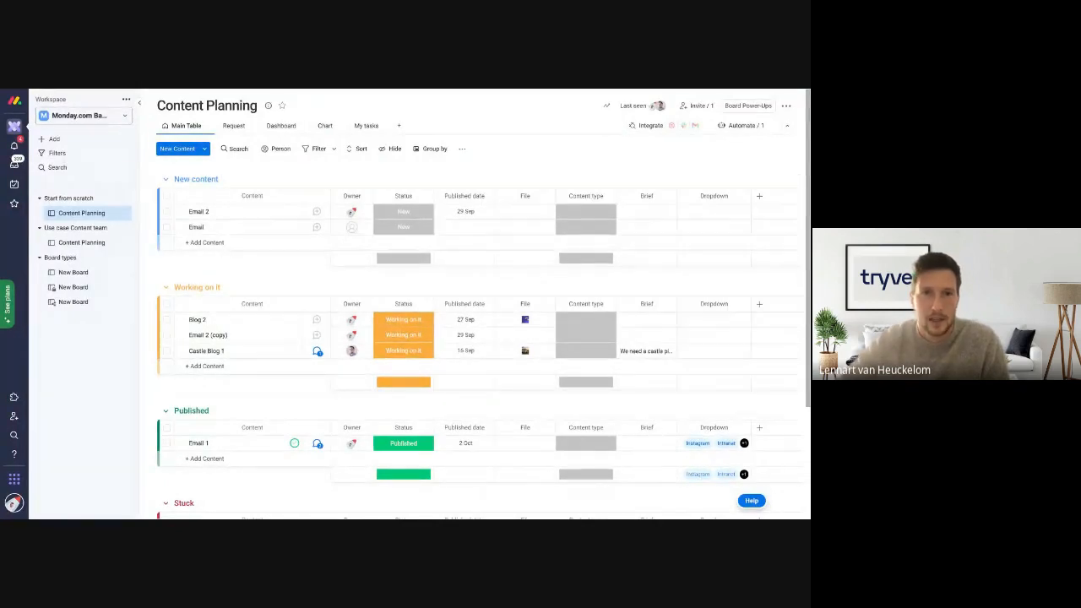
key("ctrl+Tab")
left_click(359, 175)
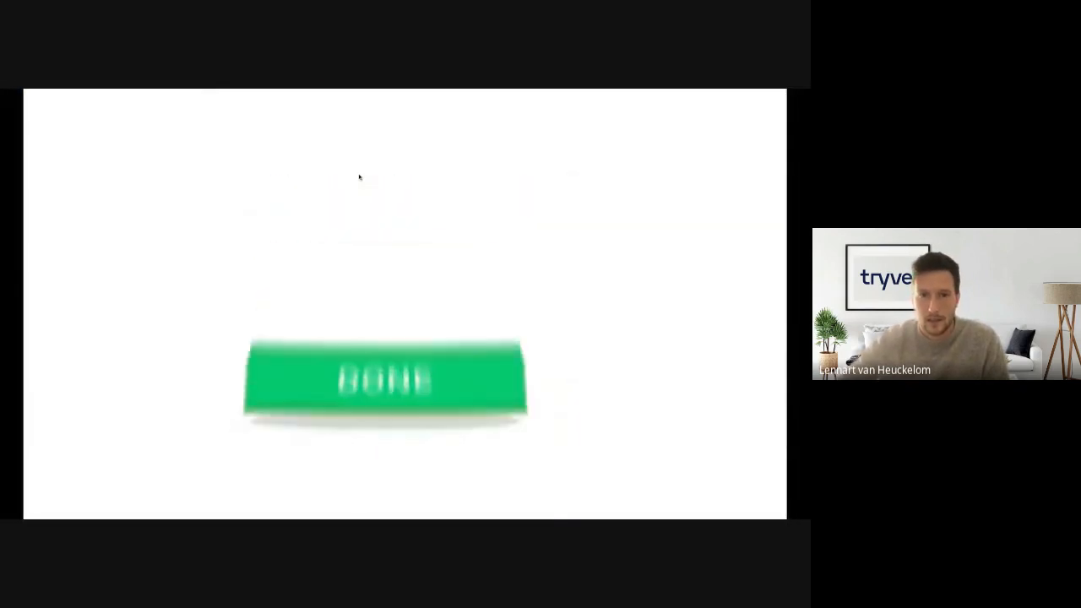
left_click(359, 175)
left_click(358, 176)
left_click(357, 313)
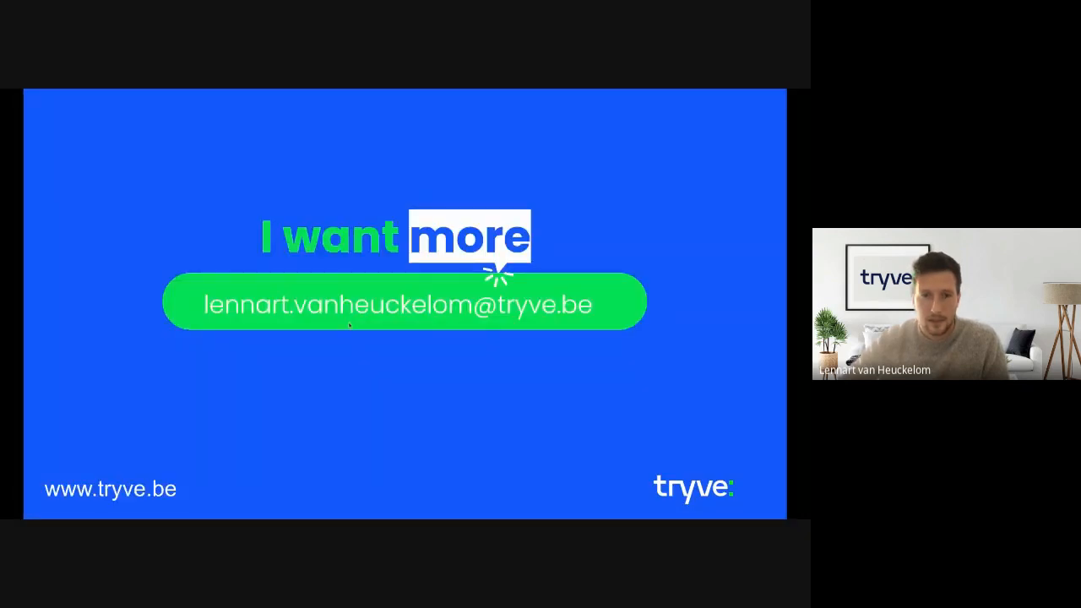